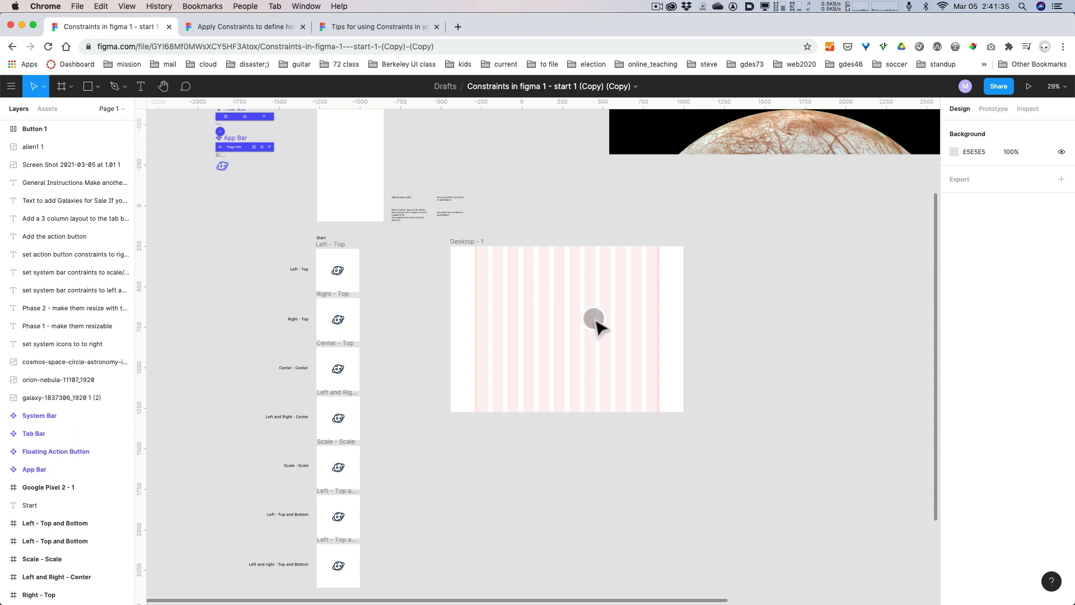
# Inspect the Left - Top, Right - Top and Center - Top frames and the constraints of the planet icon in Left - Top.
pyautogui.scroll(2, 425, 297)
pyautogui.scroll(3, 426, 297)
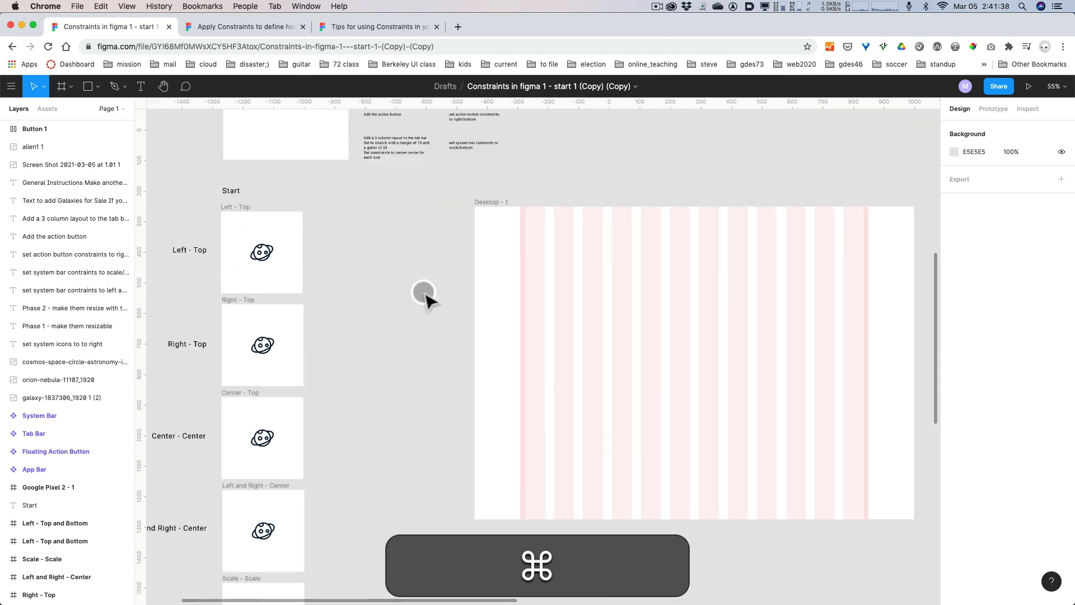
pyautogui.press('space')
pyautogui.moveTo(377, 281); pyautogui.dragTo(549, 277)
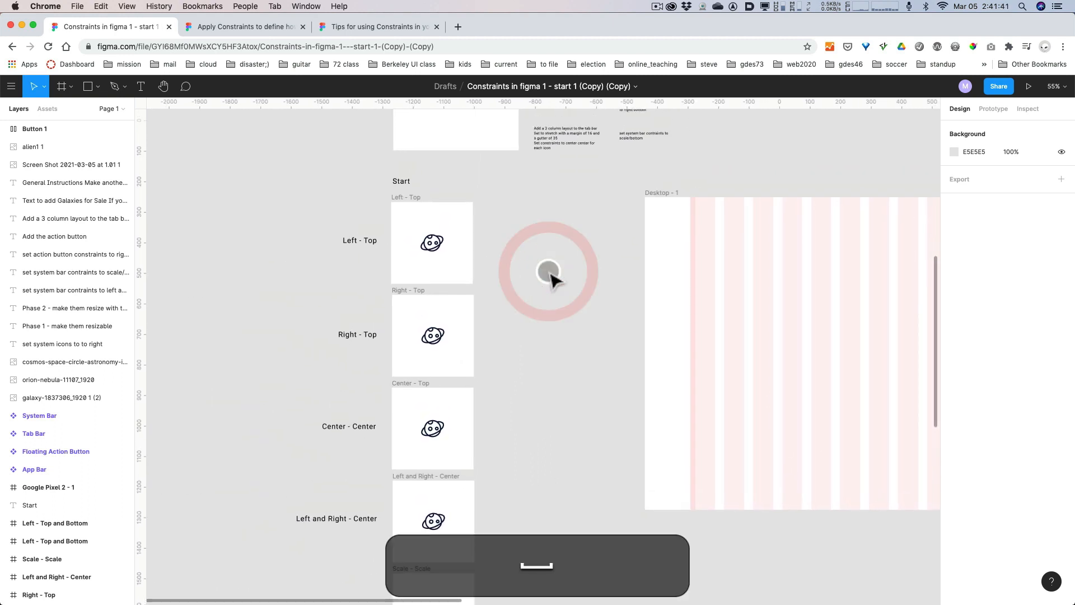
pyautogui.click(447, 249)
pyautogui.click(444, 247)
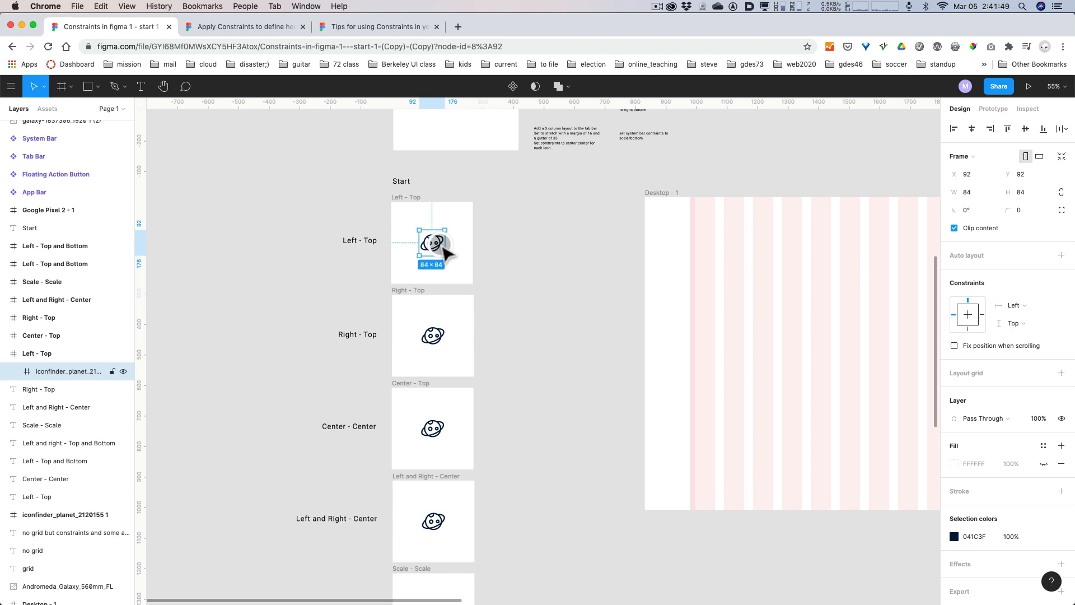
pyautogui.click(408, 197)
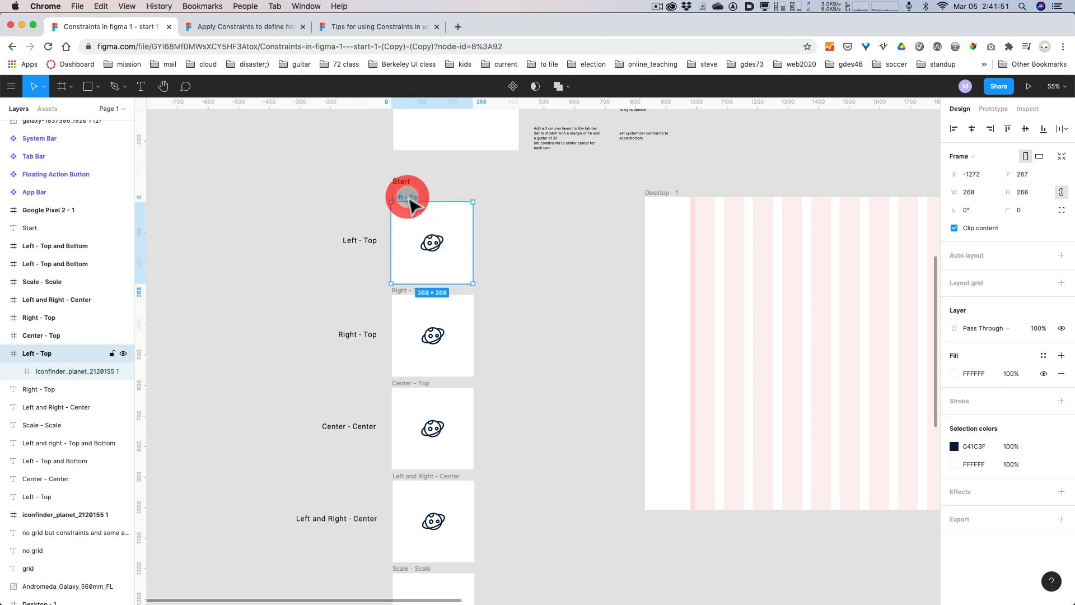
pyautogui.click(402, 290)
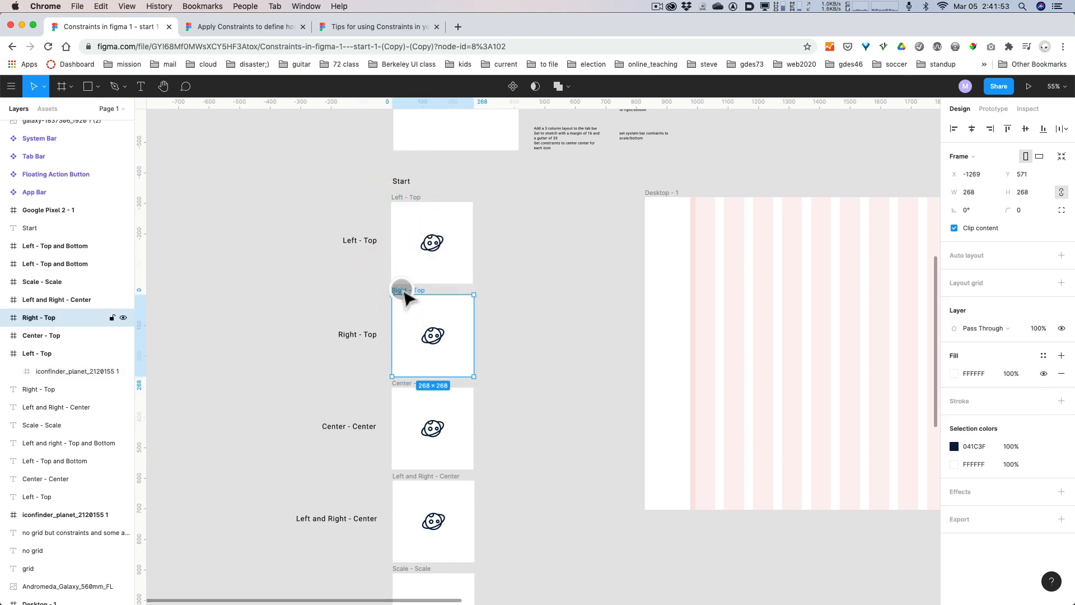
pyautogui.click(398, 382)
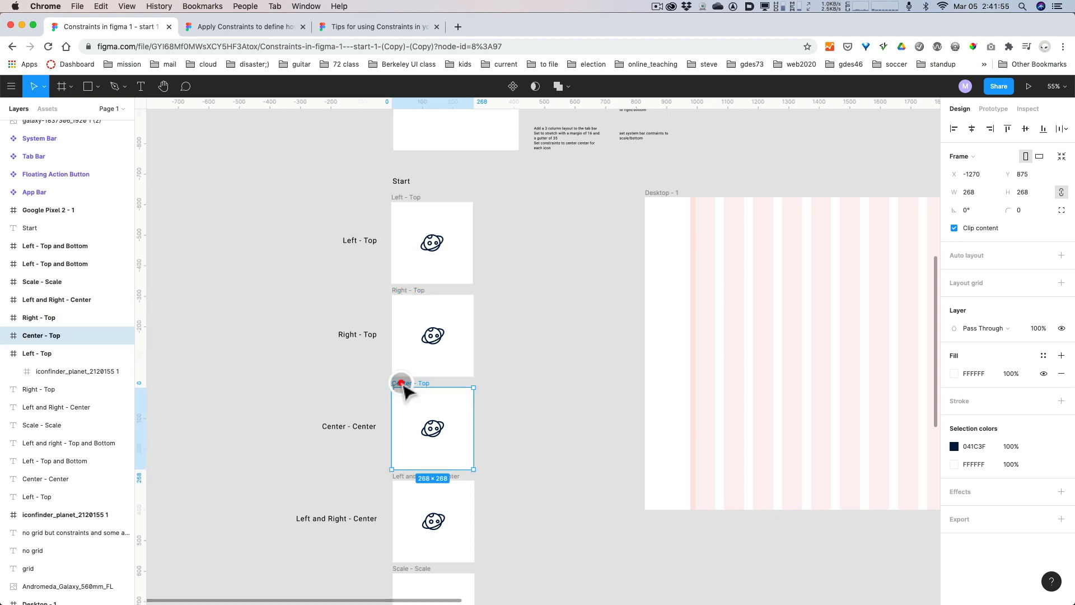
pyautogui.click(438, 245)
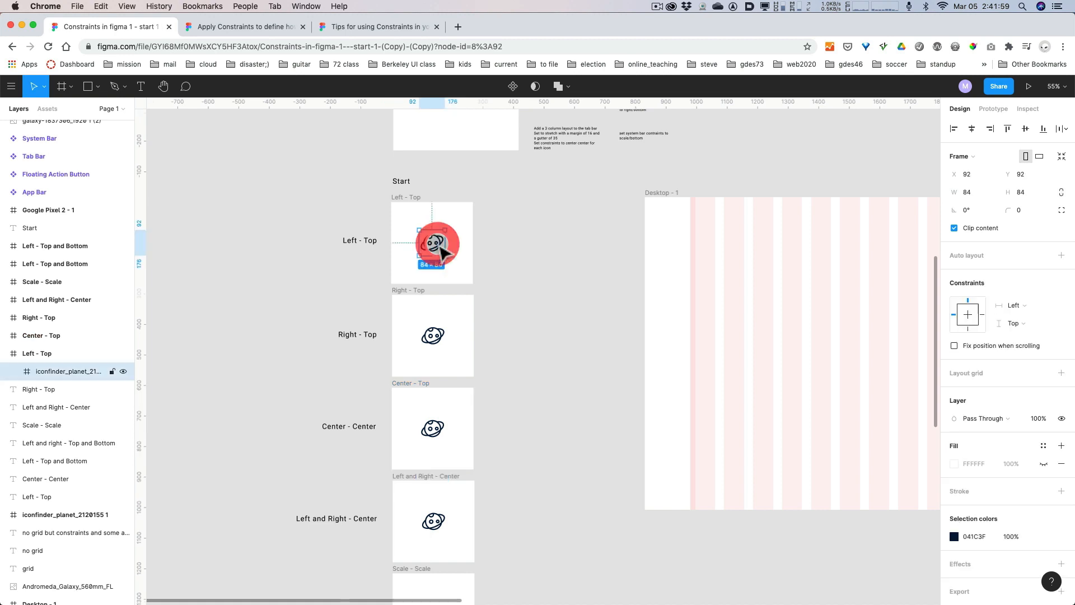
pyautogui.scroll(5, 440, 249)
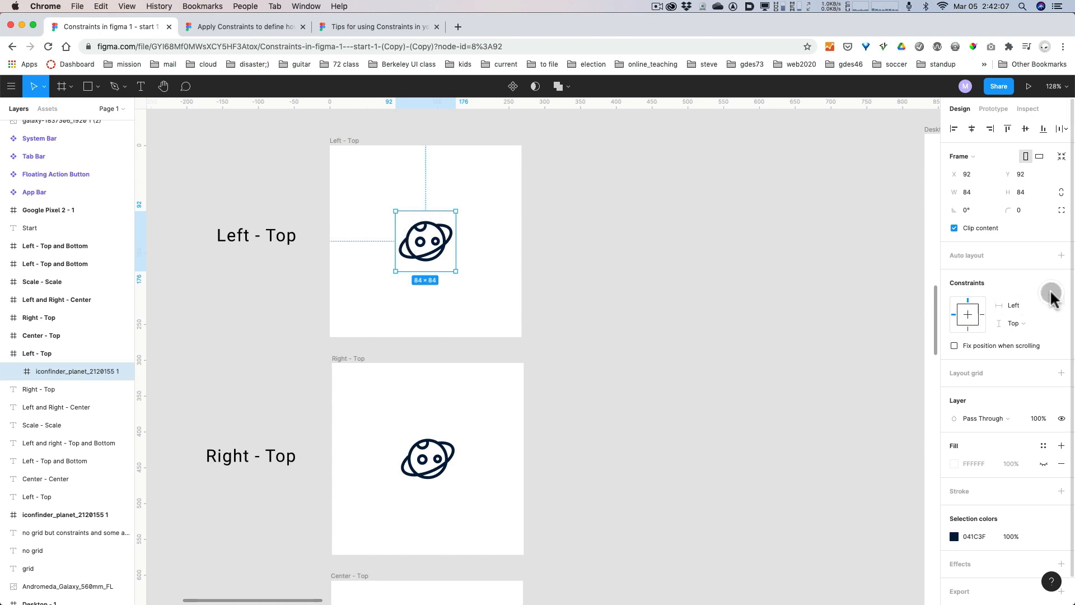
# Review the available horizontal and vertical constraint options for the planet icon in the Left - Top frame.
pyautogui.press('alt+super+8')
pyautogui.press('alt+super+8')
pyautogui.click(1007, 304)
pyautogui.click(1004, 303)
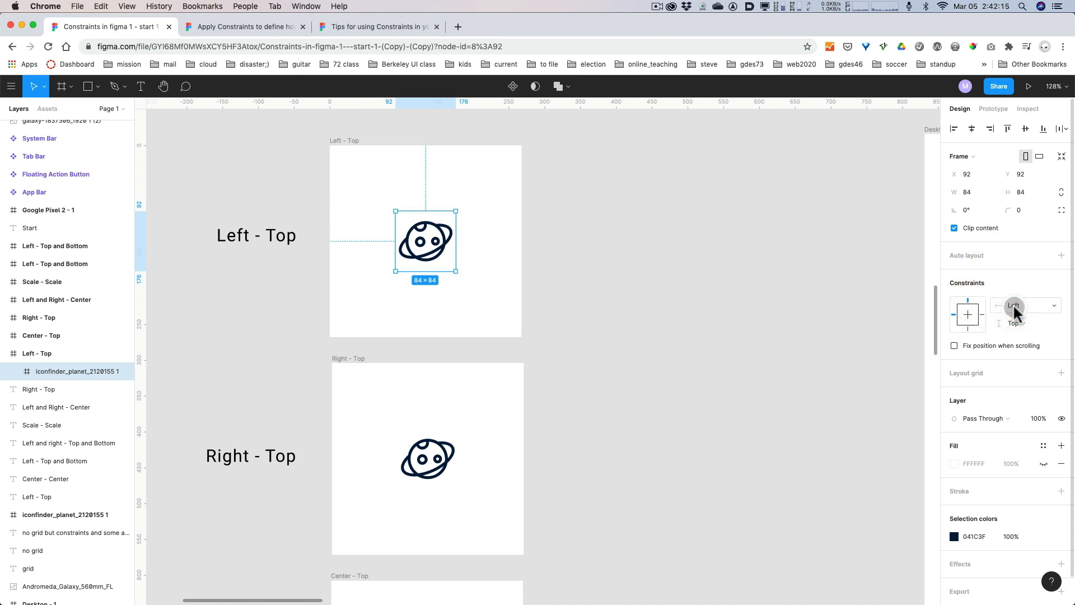
pyautogui.click(1013, 307)
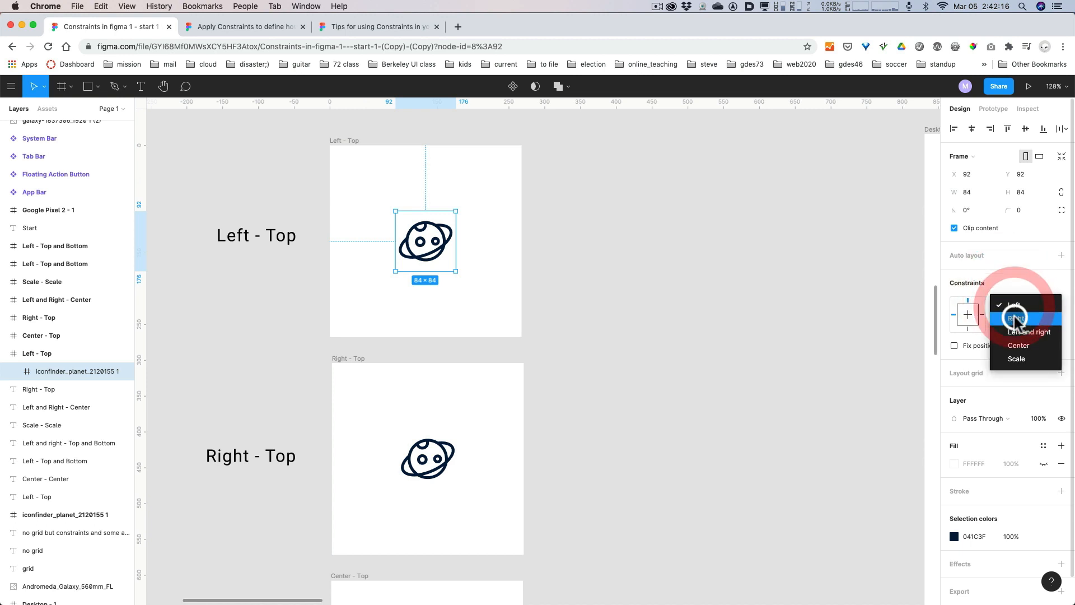
pyautogui.click(1013, 285)
pyautogui.click(1015, 324)
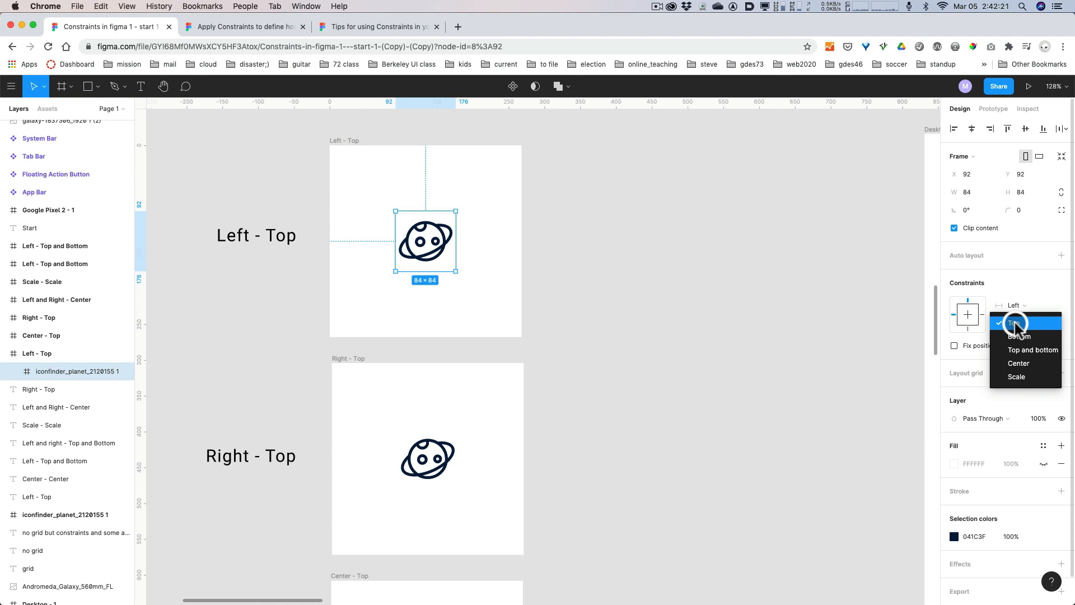
pyautogui.click(1014, 286)
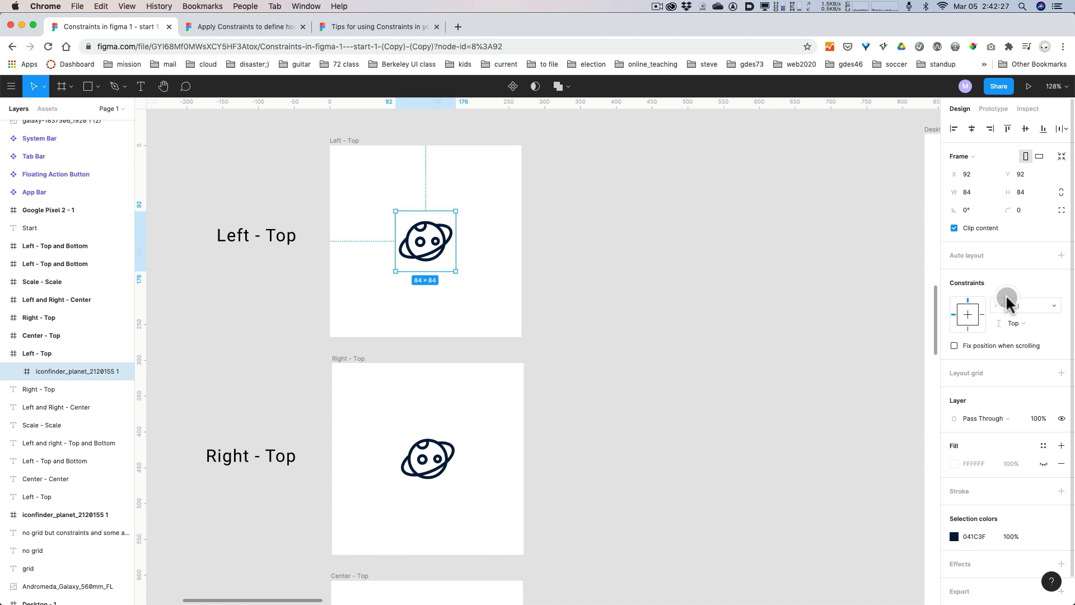
# Try right, bottom and center constraints on the Left - Top frame's planet icon, and return it to left and top.
pyautogui.click(978, 312)
pyautogui.click(968, 328)
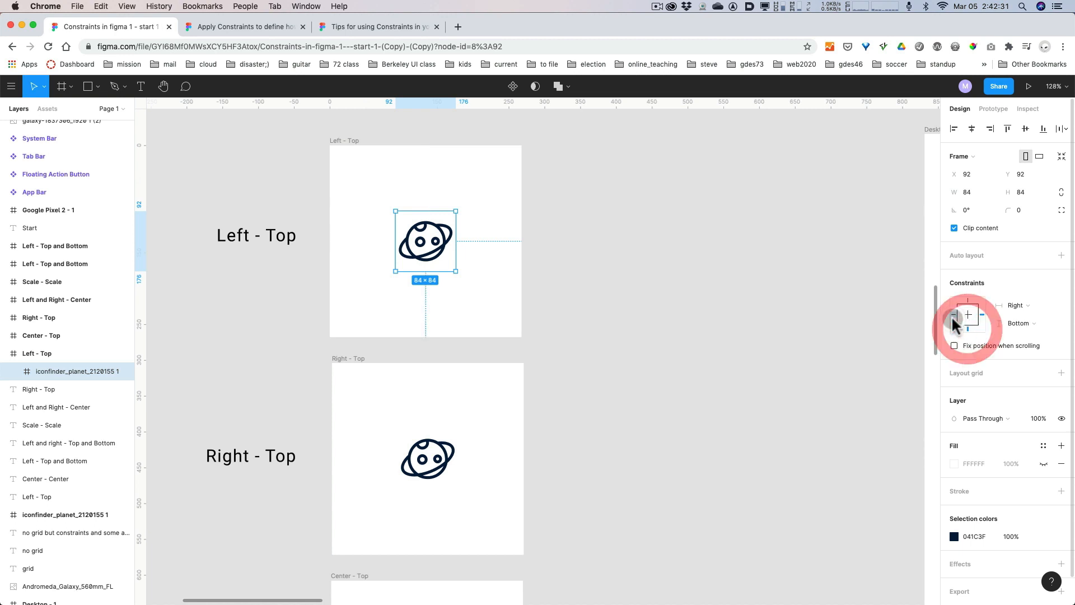
pyautogui.click(954, 316)
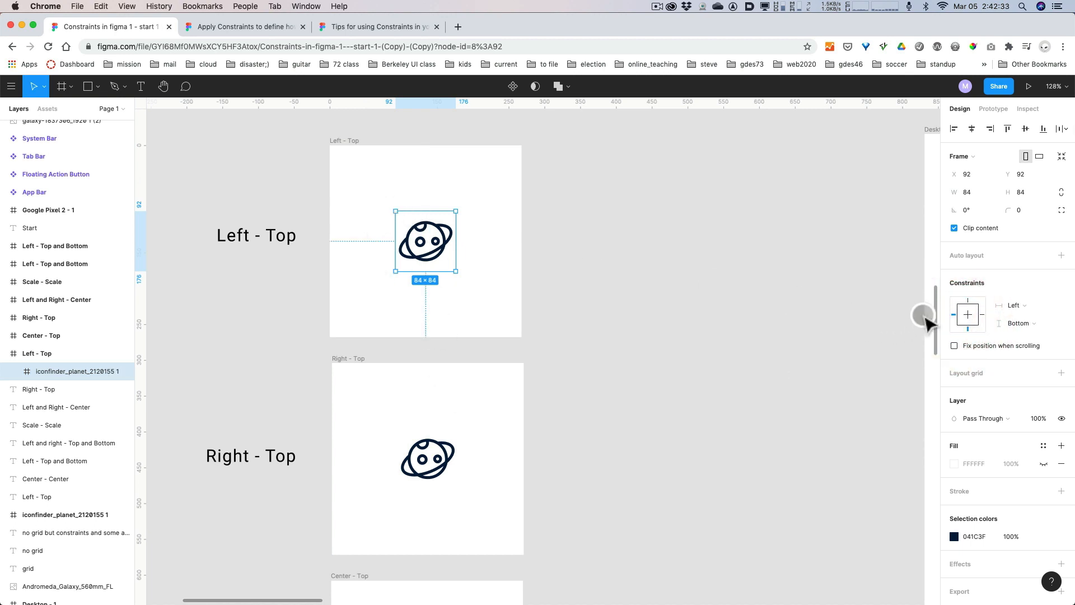
pyautogui.click(968, 302)
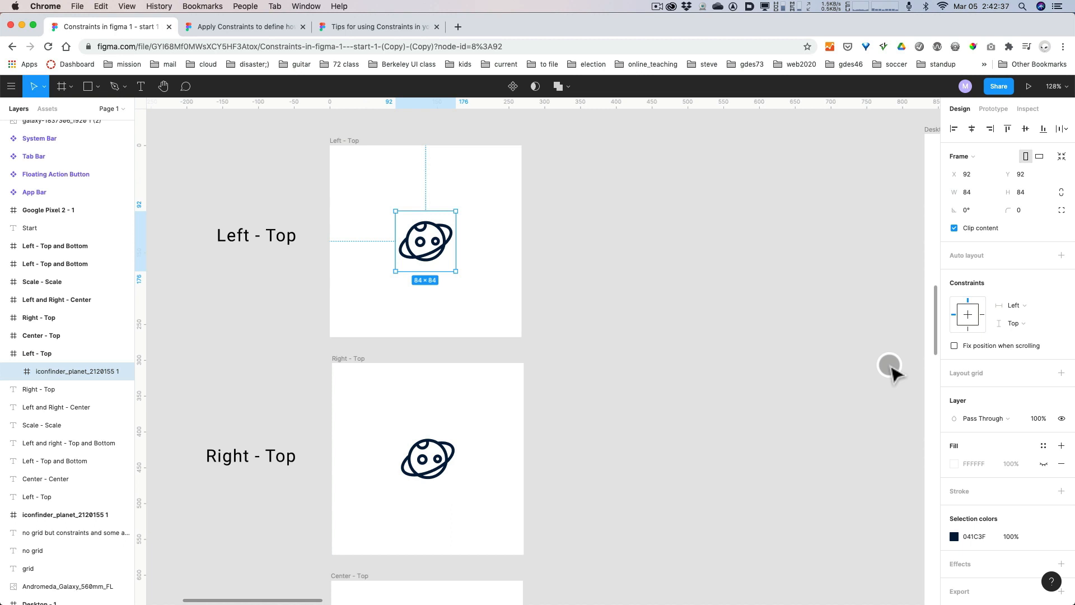
pyautogui.click(968, 330)
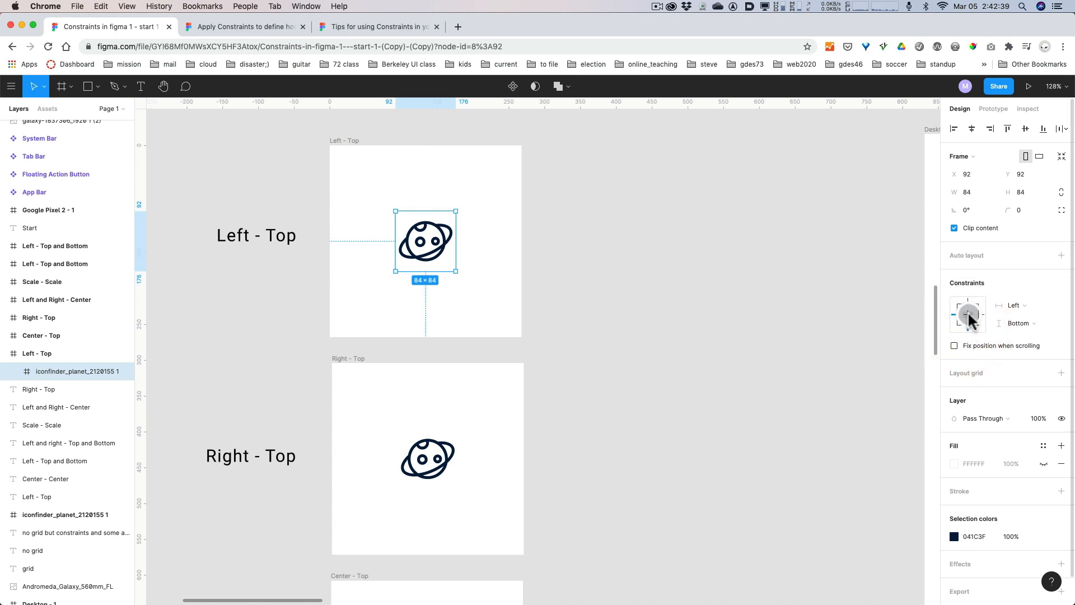
pyautogui.click(969, 317)
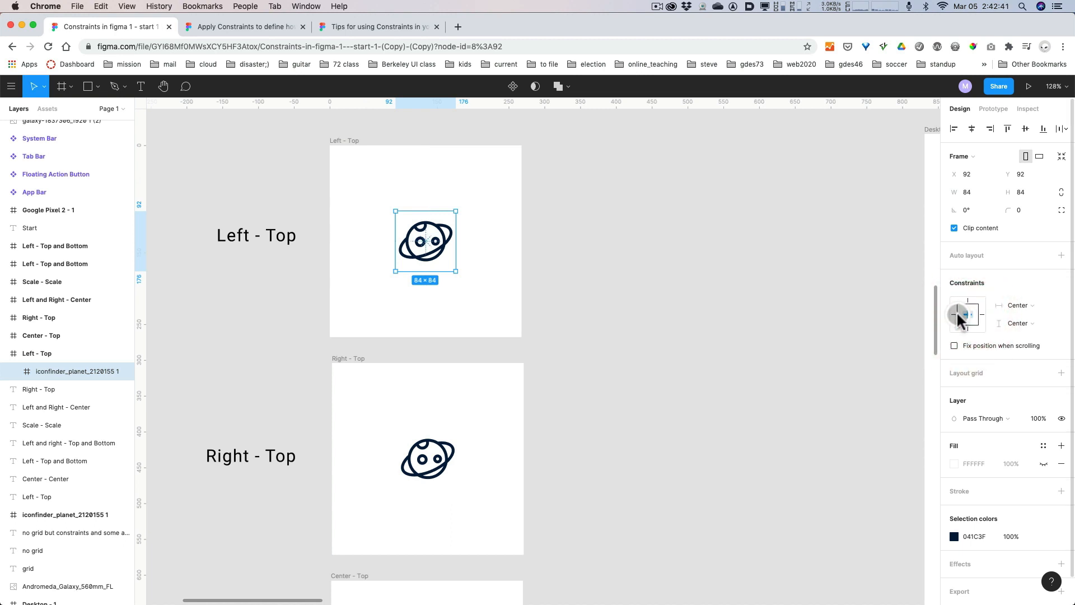
pyautogui.click(957, 317)
pyautogui.press('alt+super+8')
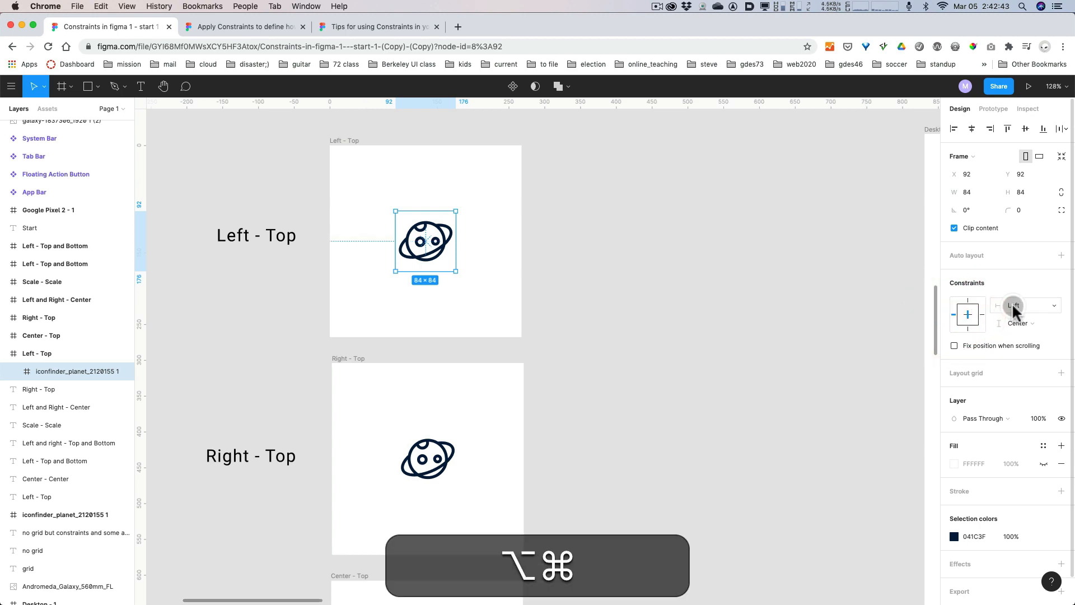
pyautogui.press('alt+super+8')
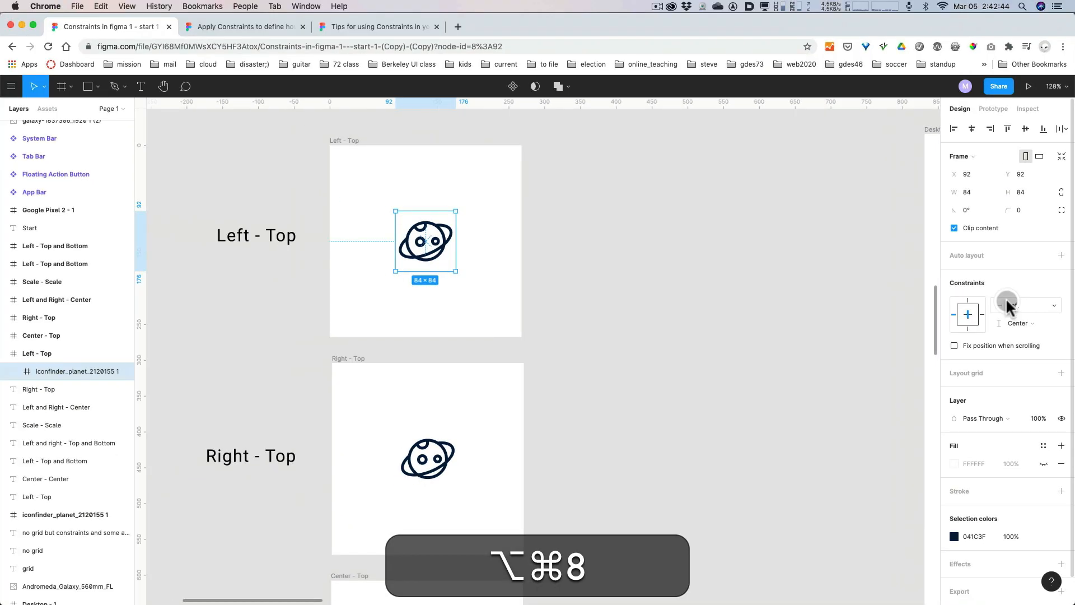
pyautogui.click(970, 298)
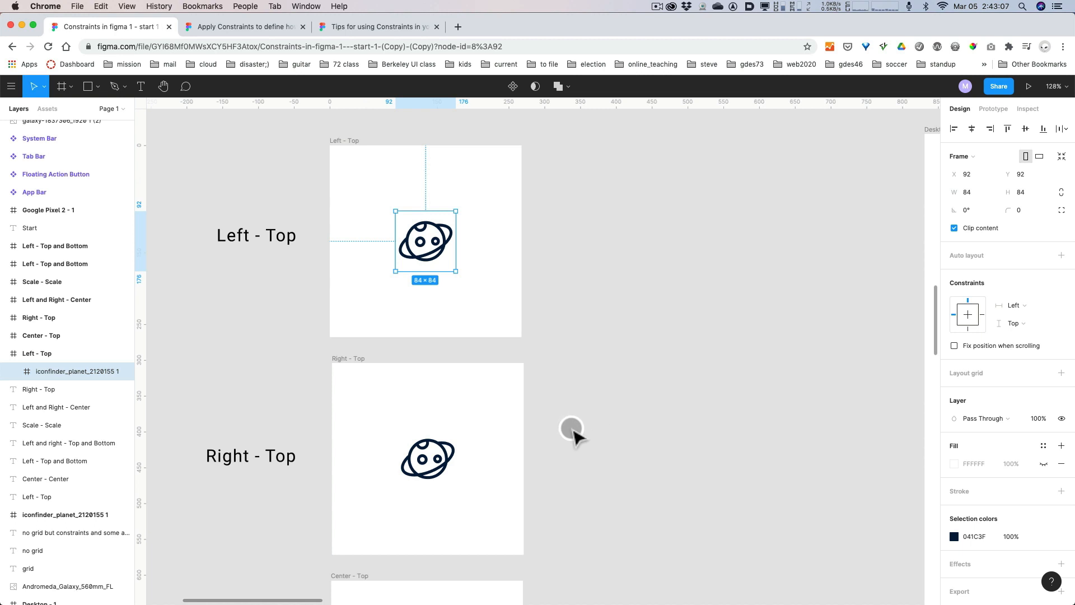
# Set the horizontal constraint of the planet icon in the Right - Top frame to Right.
pyautogui.press('space')
pyautogui.moveTo(583, 434); pyautogui.dragTo(622, 388)
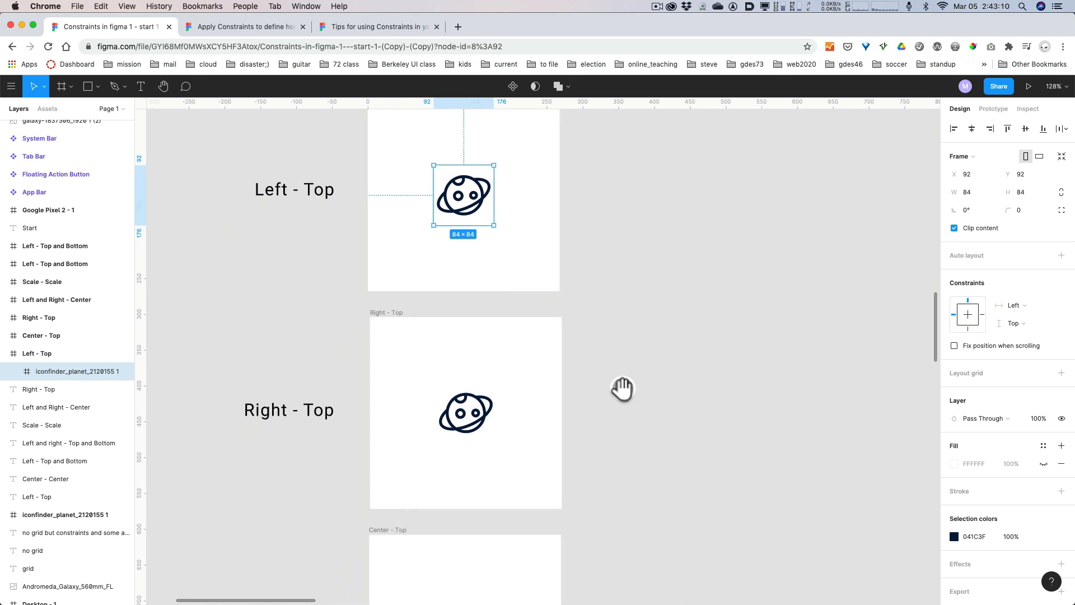
pyautogui.click(481, 415)
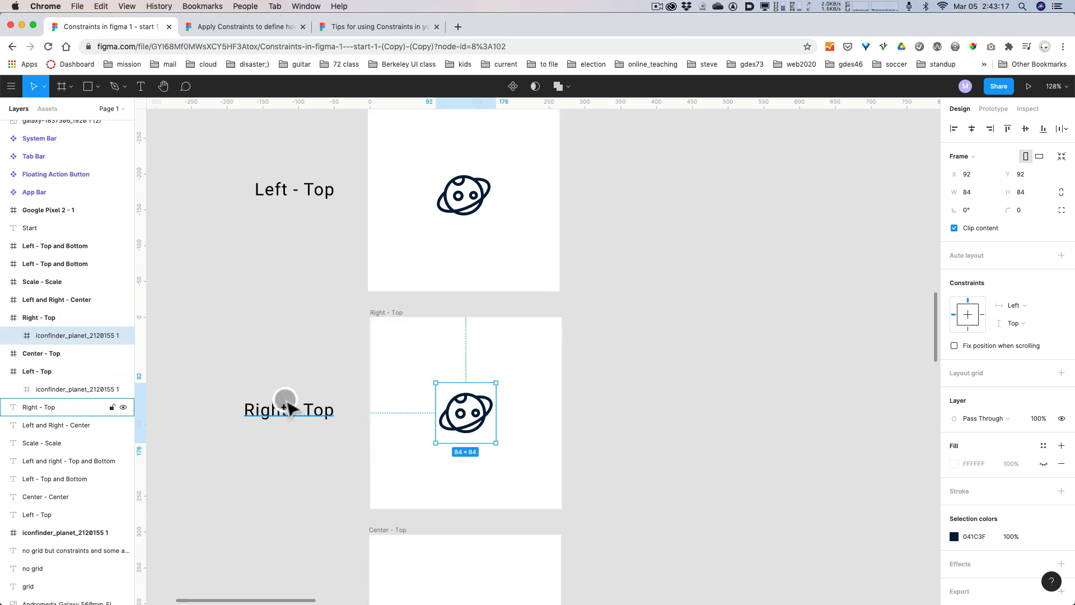
pyautogui.click(1021, 305)
pyautogui.click(1028, 318)
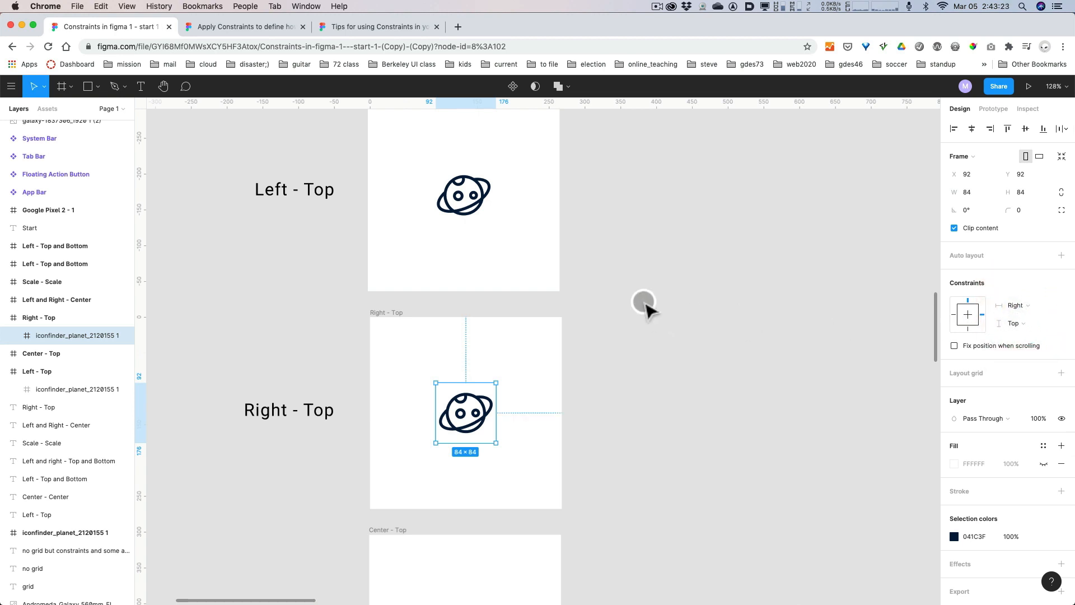
# Test the Left - Top icon's constraints by resizing its frame to about 430 × 259, and undo the resizing.
pyautogui.press('space')
pyautogui.moveTo(639, 300); pyautogui.dragTo(647, 431)
pyautogui.click(511, 409)
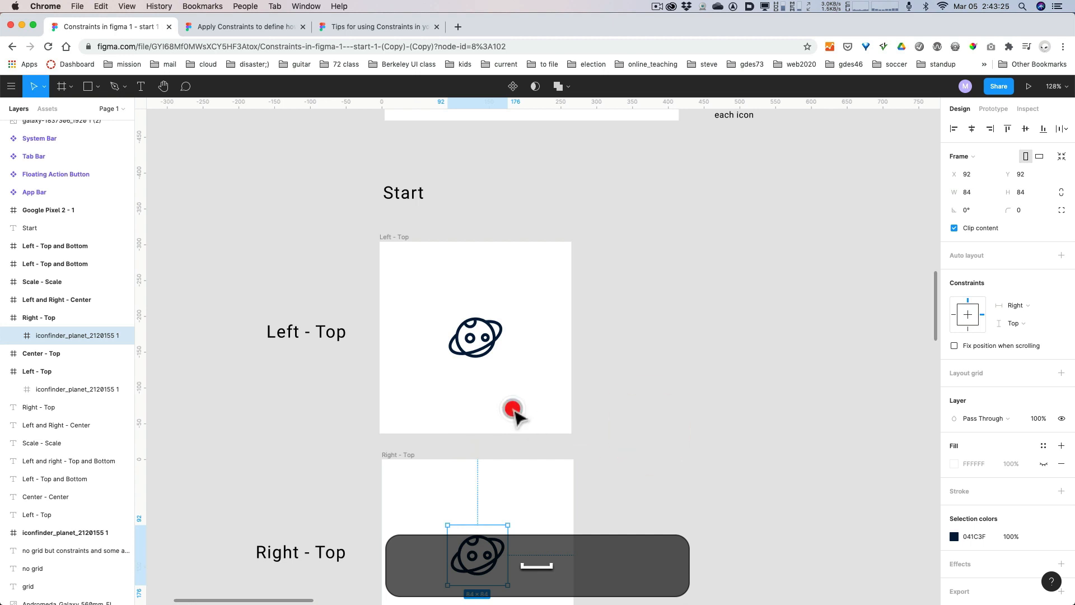
pyautogui.click(408, 235)
pyautogui.moveTo(572, 433); pyautogui.dragTo(688, 427)
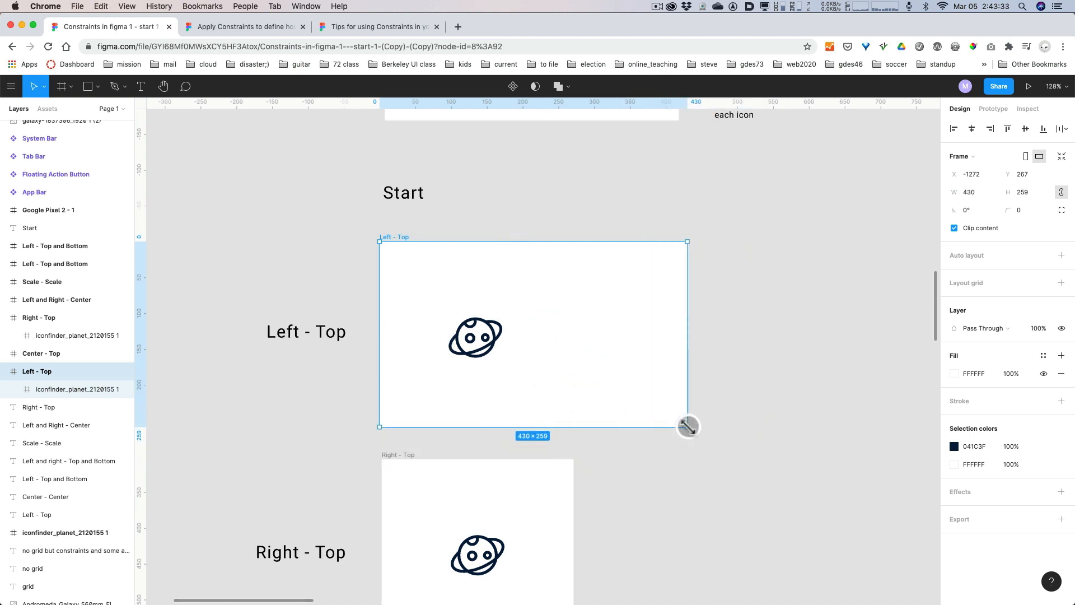
pyautogui.moveTo(687, 427); pyautogui.dragTo(611, 403)
pyautogui.press('super+z')
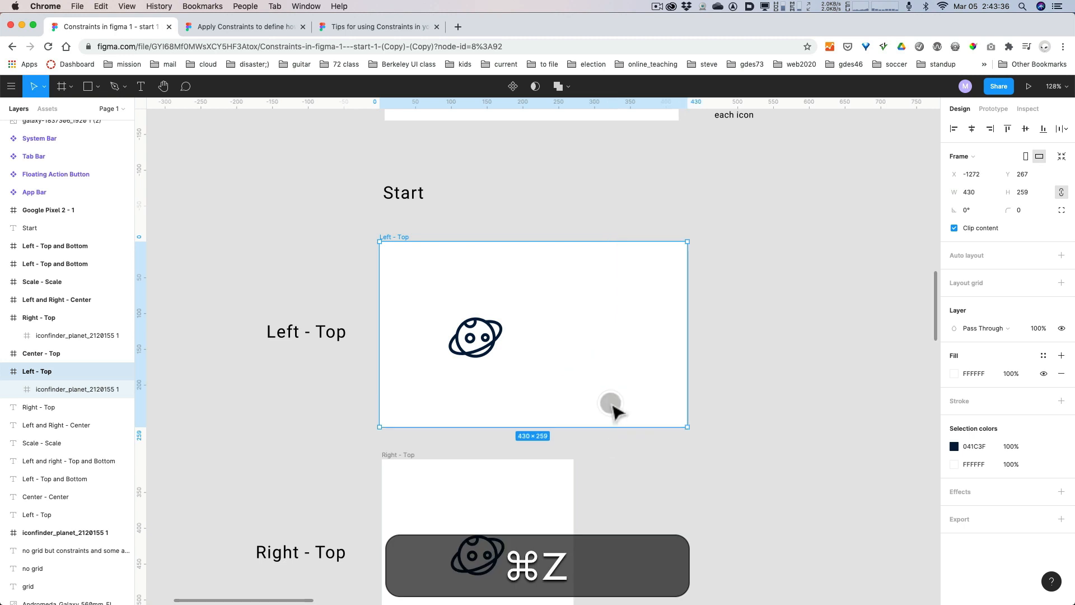
pyautogui.press('super+z')
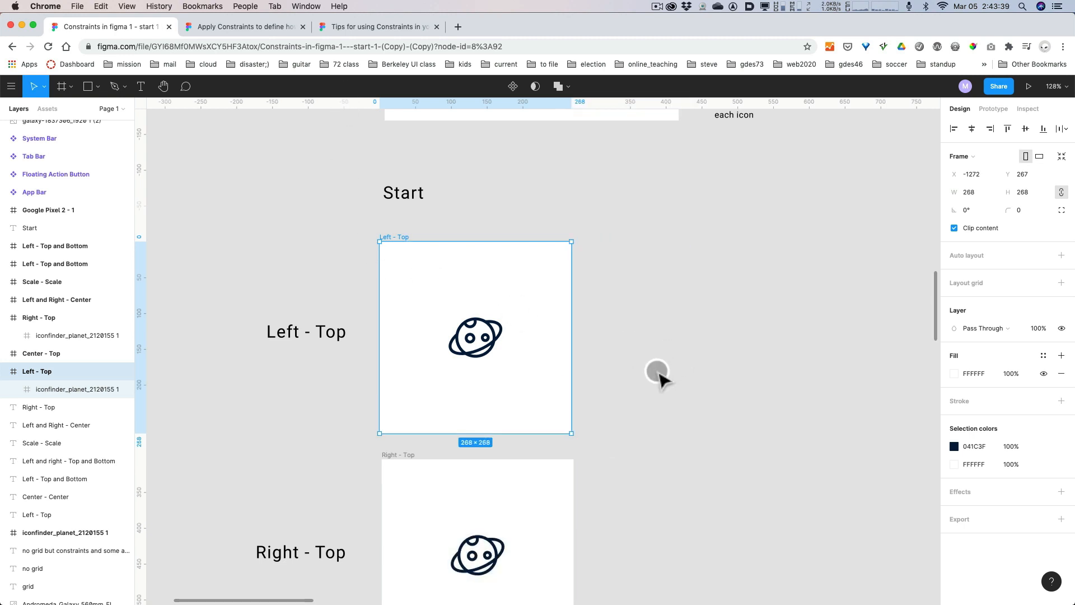
# Test the Right - Top icon's constraints by resizing its frame, and undo the resizing.
pyautogui.press('space')
pyautogui.moveTo(660, 304); pyautogui.dragTo(646, 216)
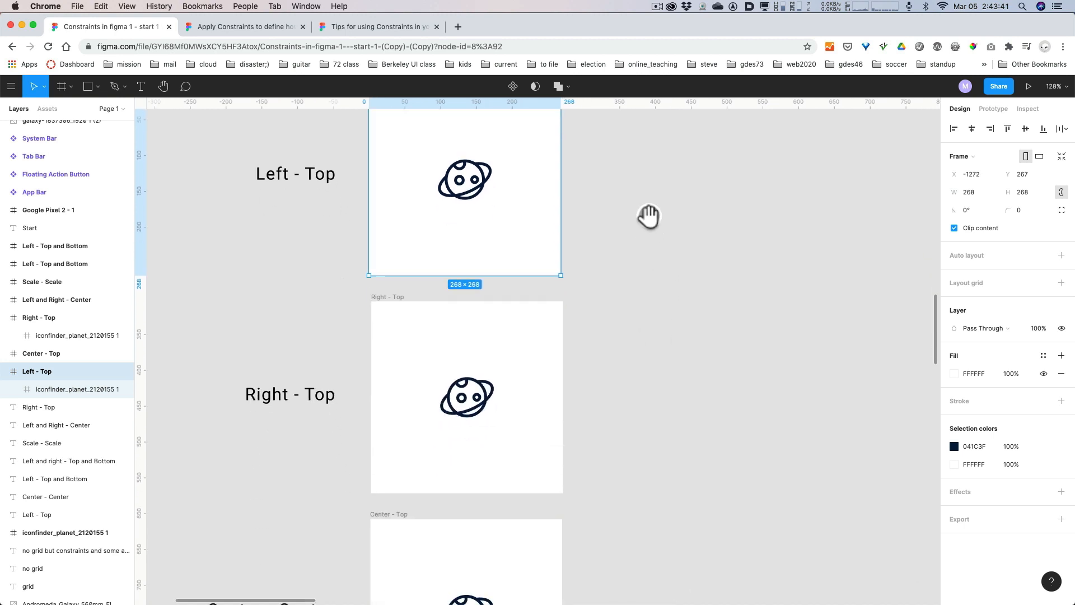
pyautogui.click(479, 398)
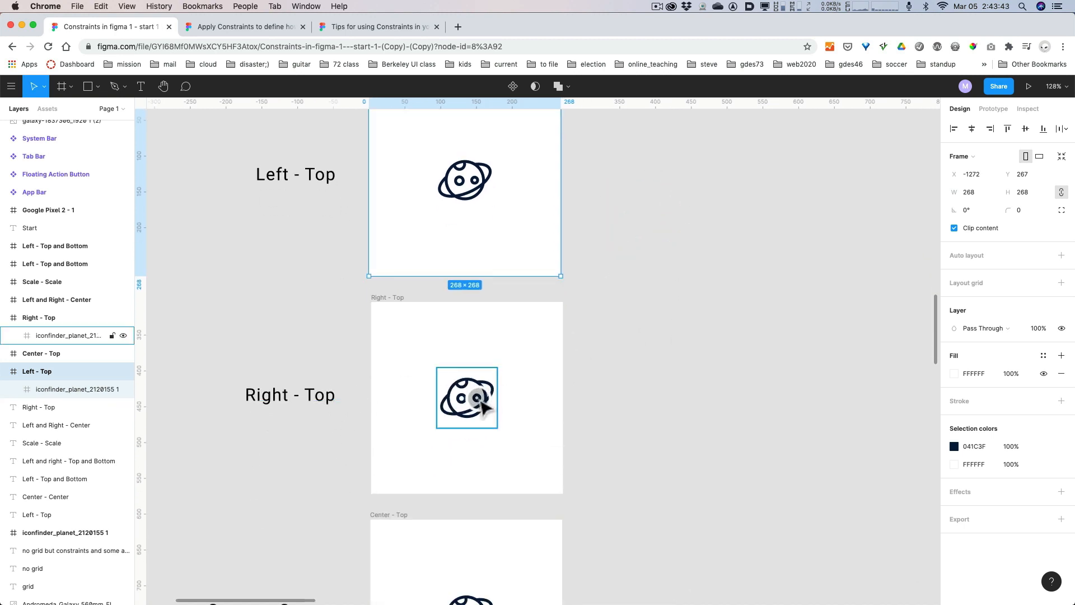
pyautogui.click(396, 297)
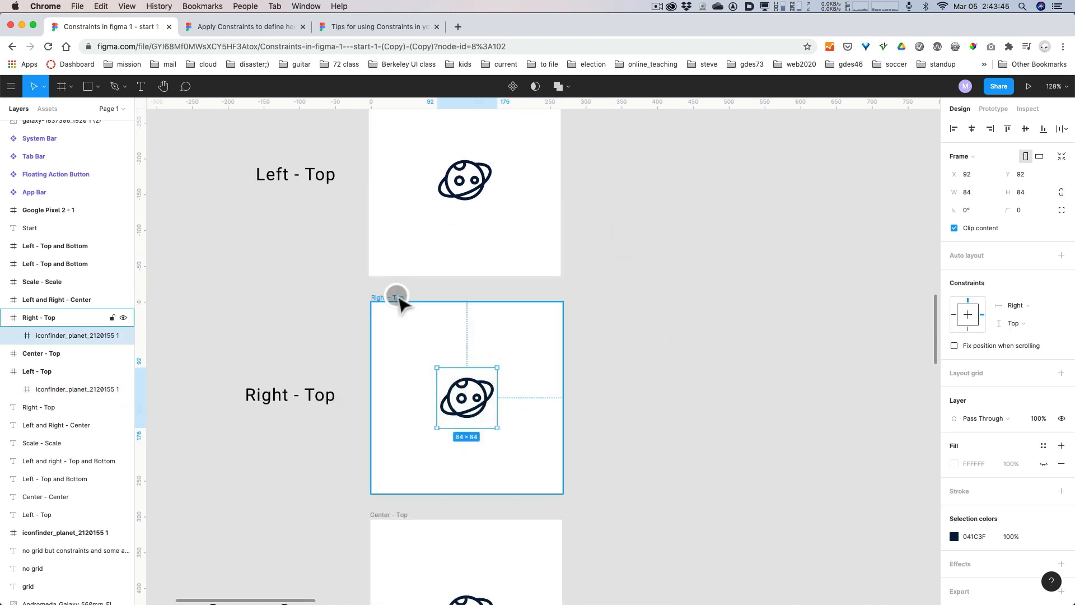
pyautogui.moveTo(562, 495); pyautogui.dragTo(673, 211)
pyautogui.press('super+z')
# Set the horizontal constraint of the planet icon in the Center - Top frame to Center.
pyautogui.press('space')
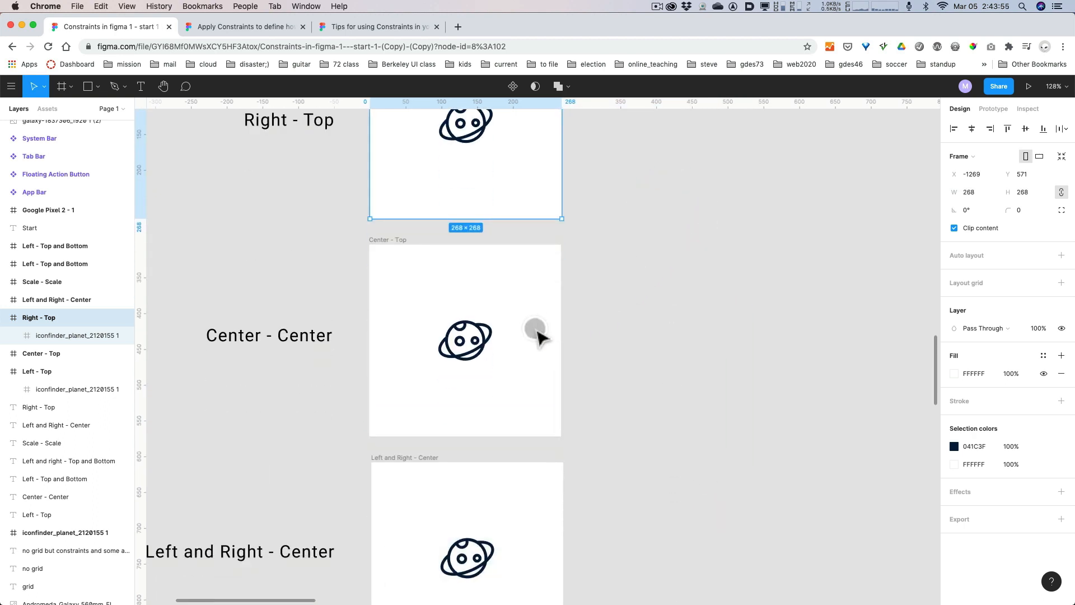
pyautogui.click(491, 352)
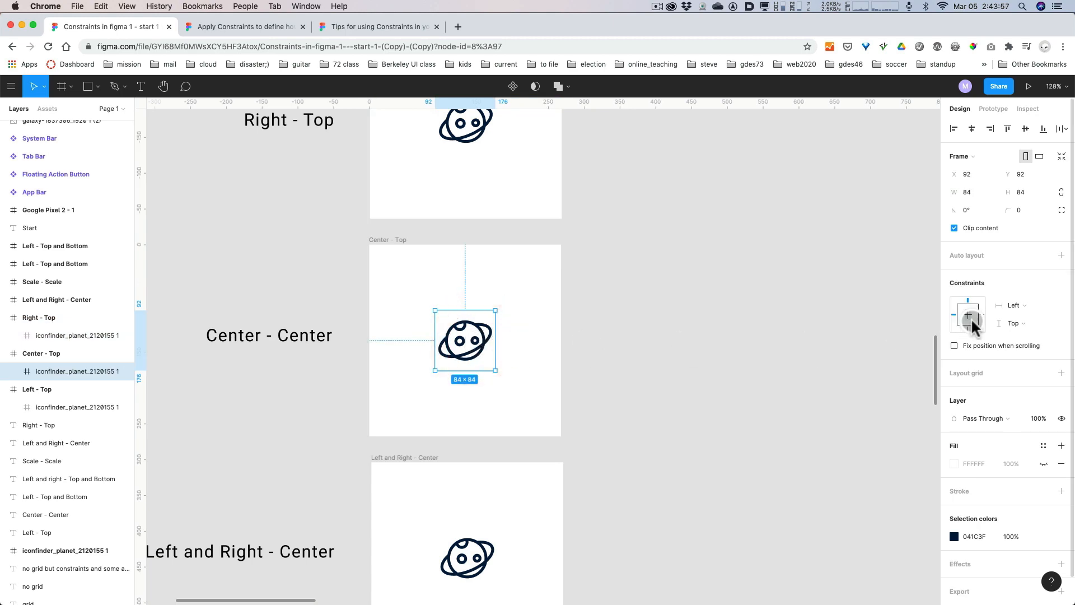
pyautogui.click(1017, 305)
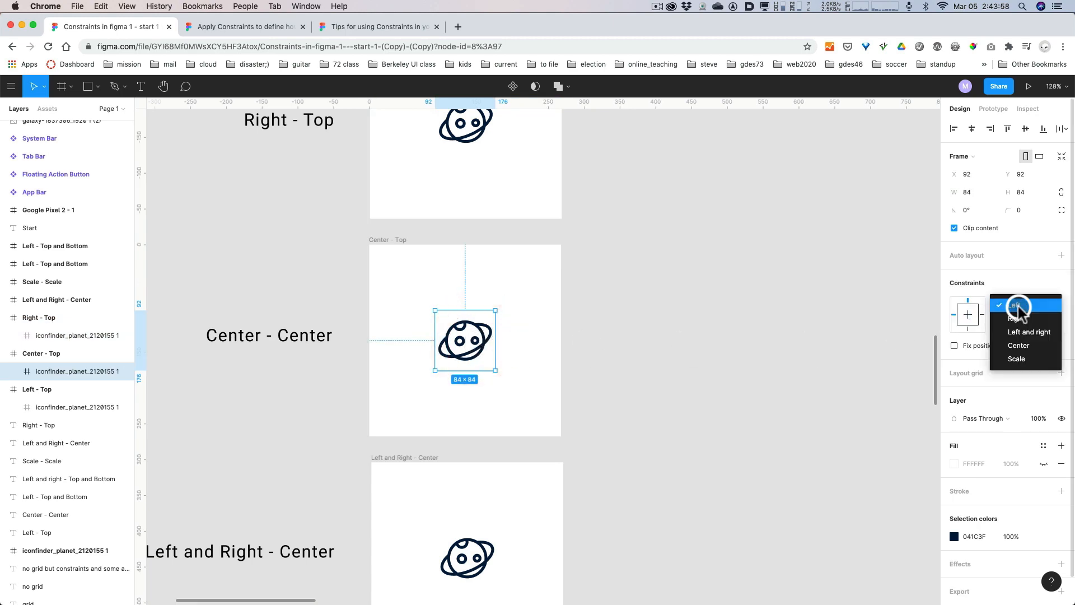
pyautogui.click(1019, 342)
pyautogui.press('alt+super+8')
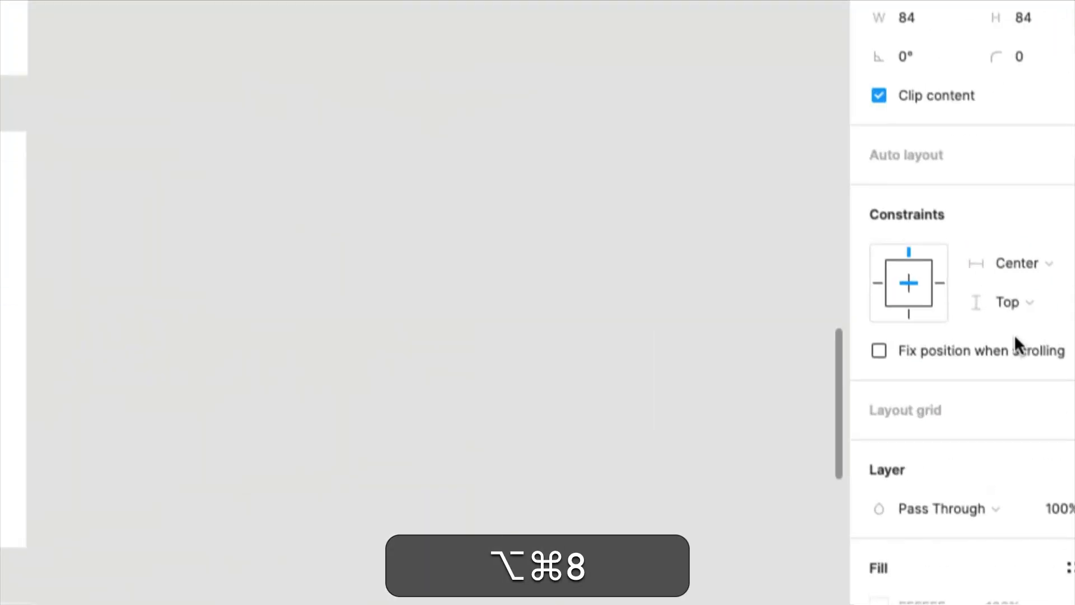
pyautogui.press('alt+super+8')
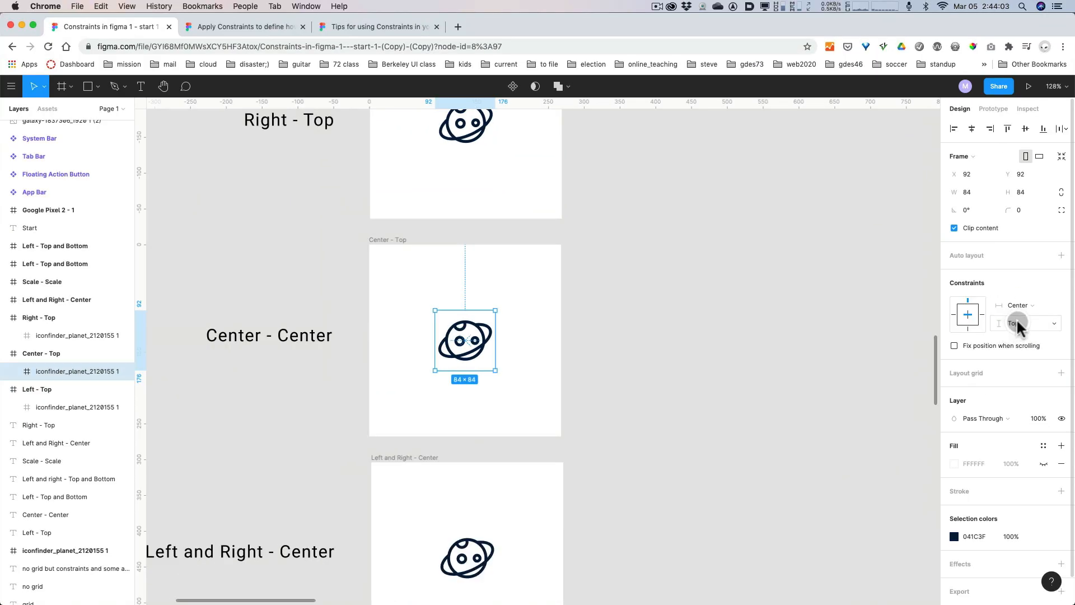
# Set the vertical constraint of the Center - Top frame's planet icon to Center, then test it by resizing the frame and undoing that.
pyautogui.click(1011, 328)
pyautogui.click(1020, 364)
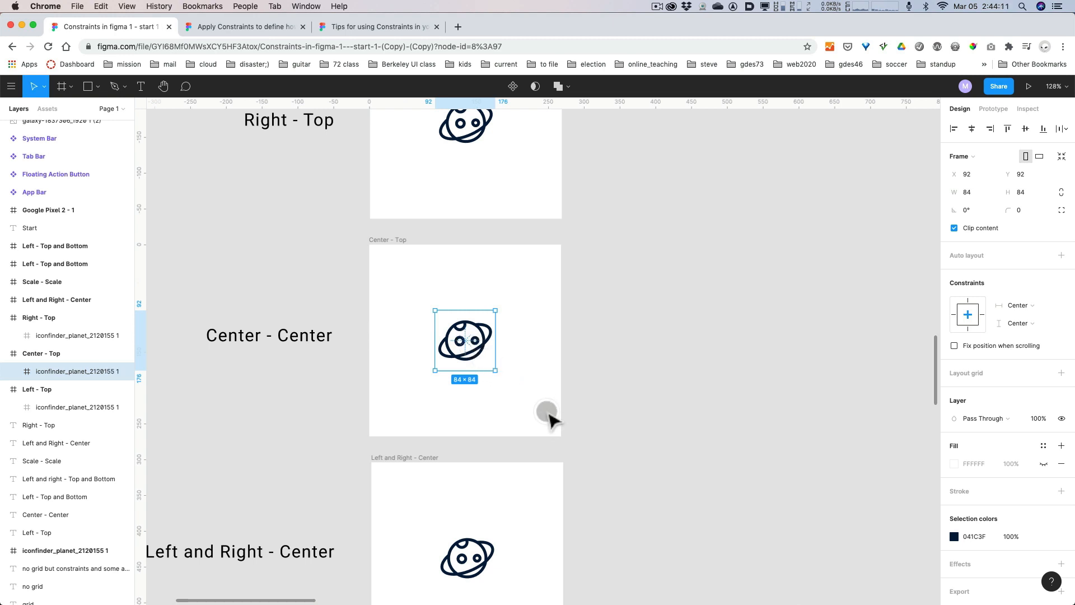
pyautogui.click(398, 239)
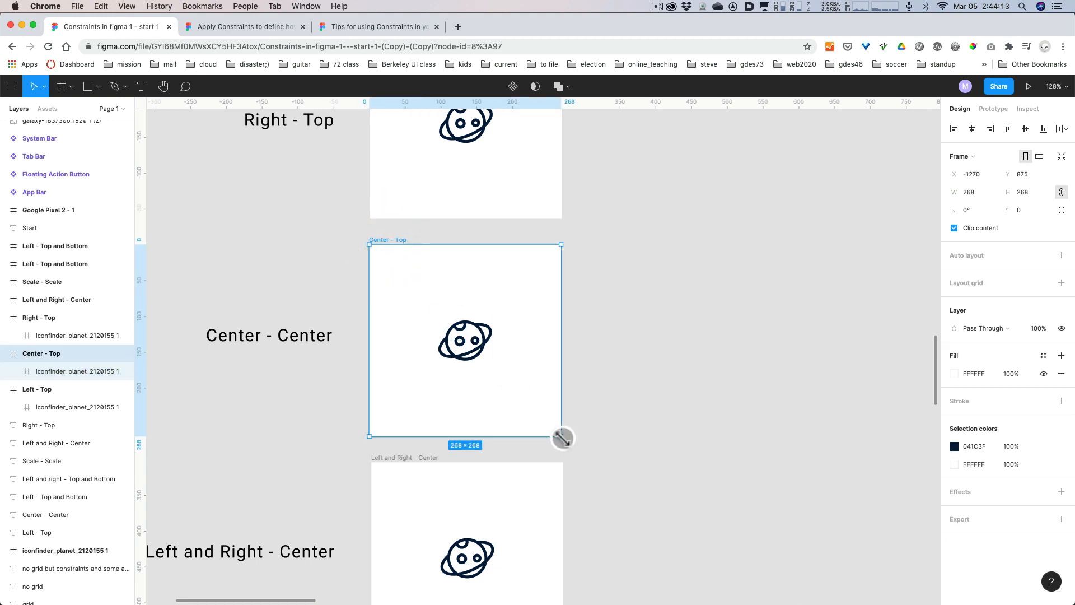
pyautogui.moveTo(560, 436); pyautogui.dragTo(638, 420)
pyautogui.press('super+z')
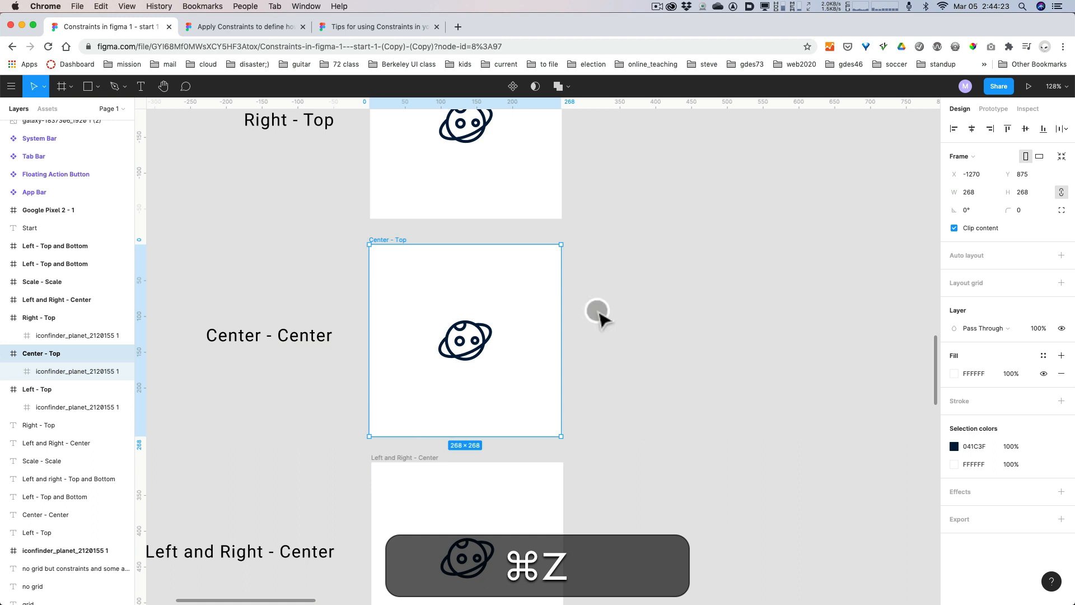
# Set the constraints of the planet icon in the Left and Right - Center frame to Left and right horizontally and Center vertically.
pyautogui.scroll(-3, 587, 307)
pyautogui.scroll(-1, 587, 307)
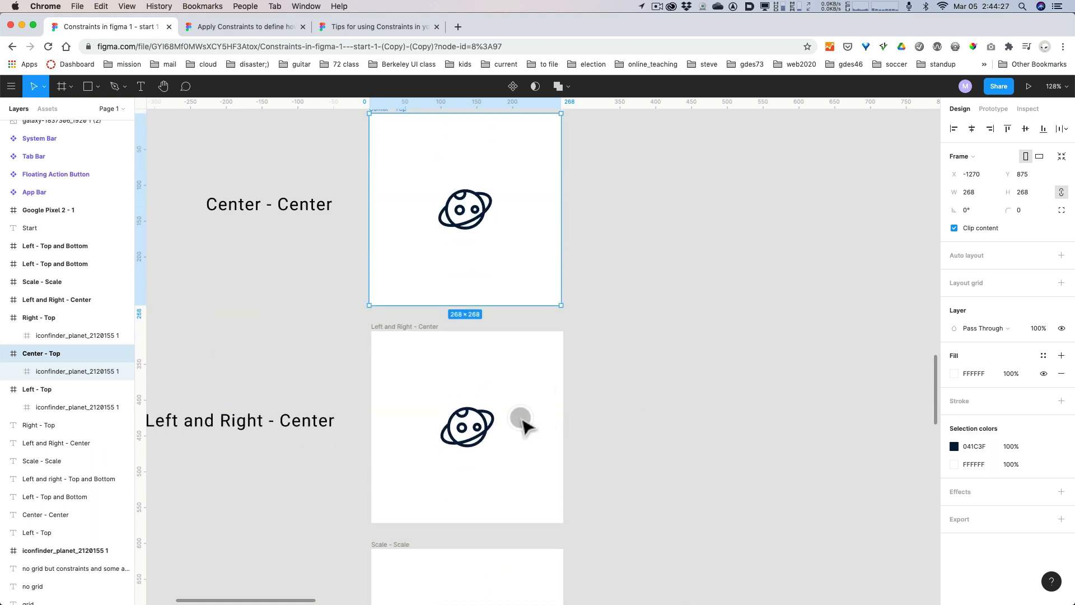
pyautogui.click(476, 431)
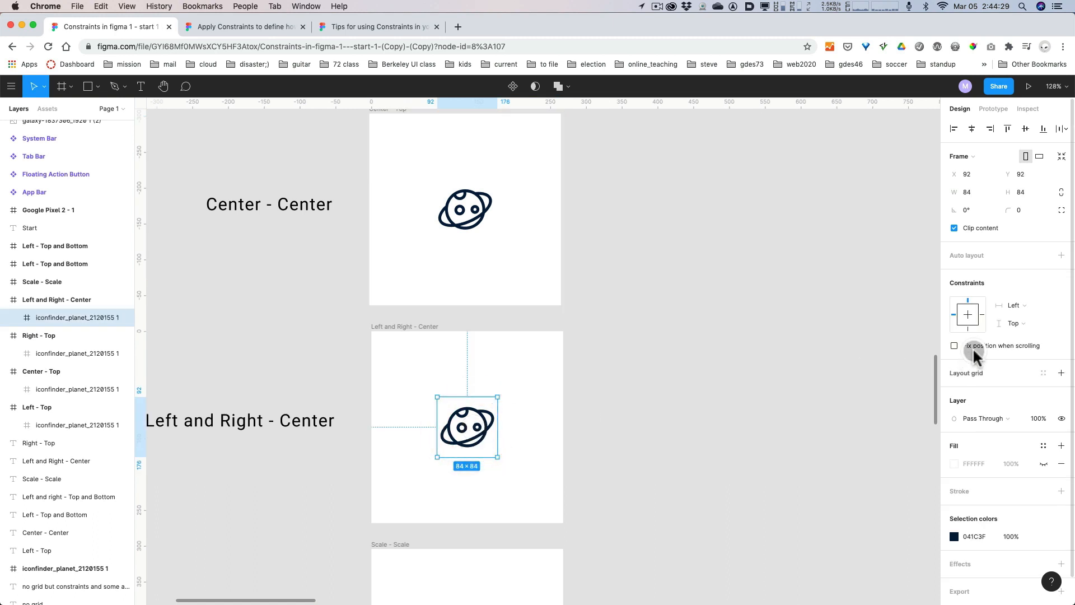
pyautogui.click(1014, 306)
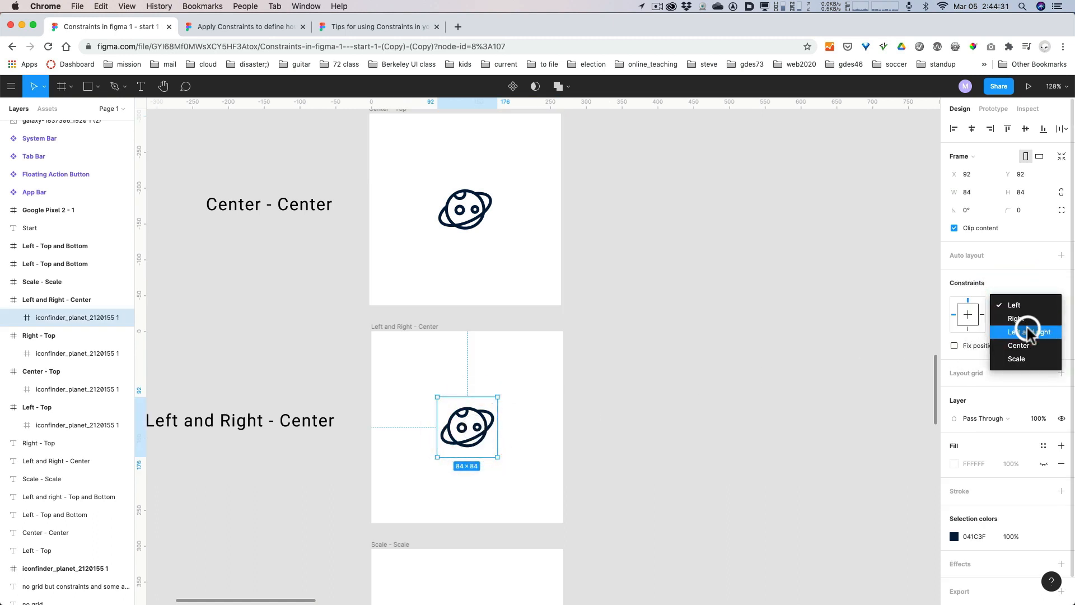
pyautogui.click(1030, 332)
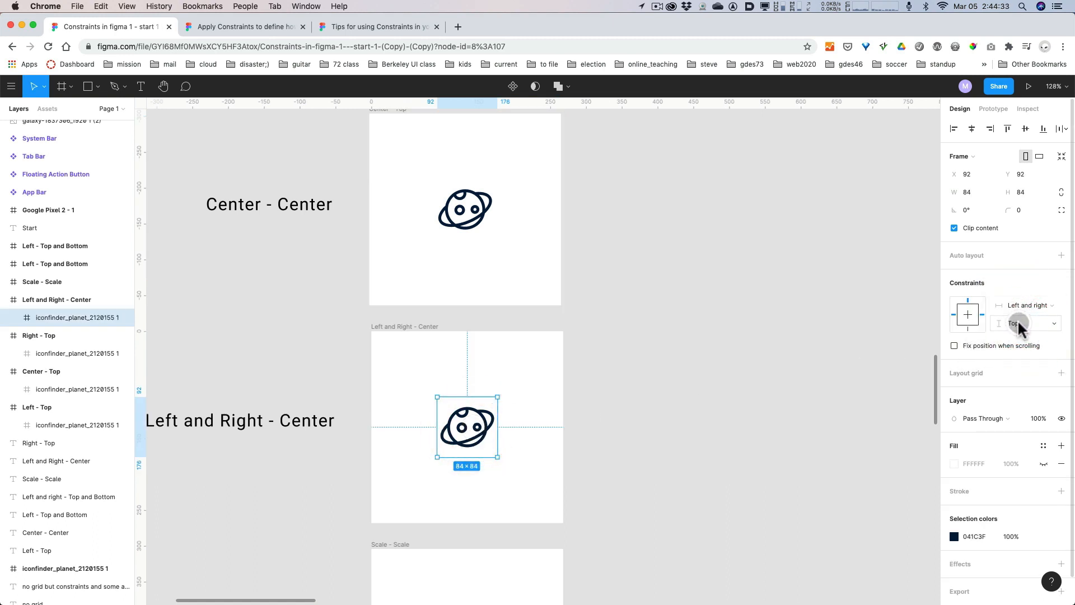
pyautogui.click(1019, 323)
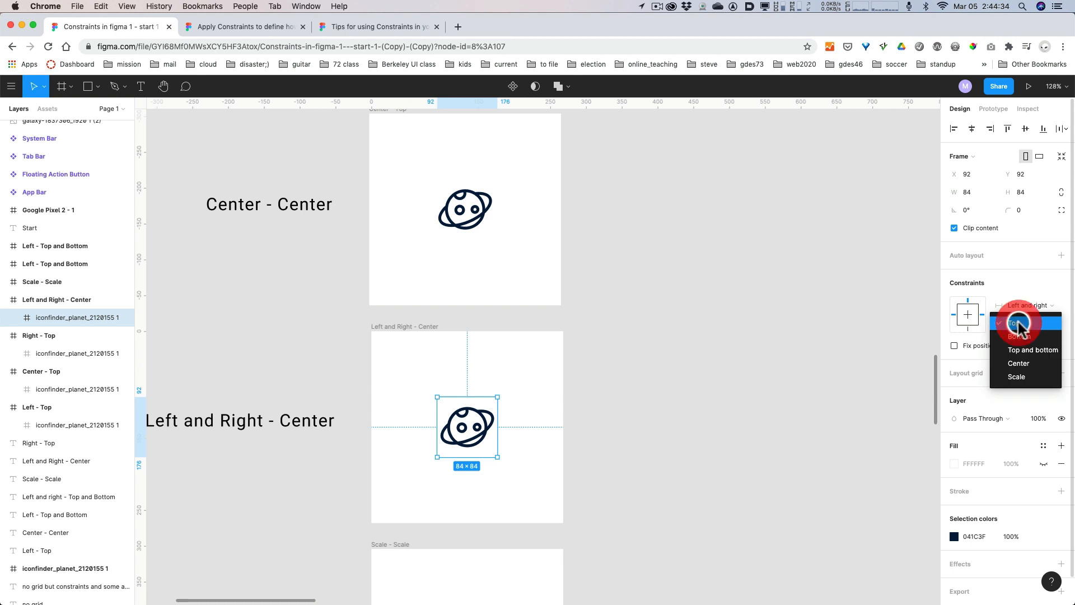
pyautogui.click(1019, 363)
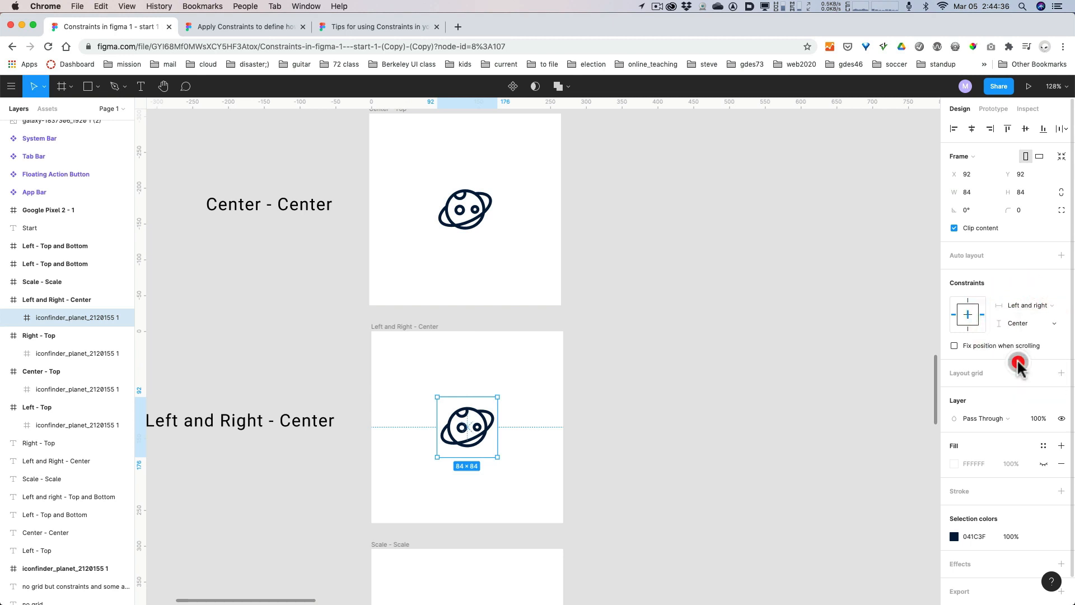
# Test the Left and Right - Center icon's constraints by making its frame wider and slightly shorter, and undo the resizing.
pyautogui.click(392, 327)
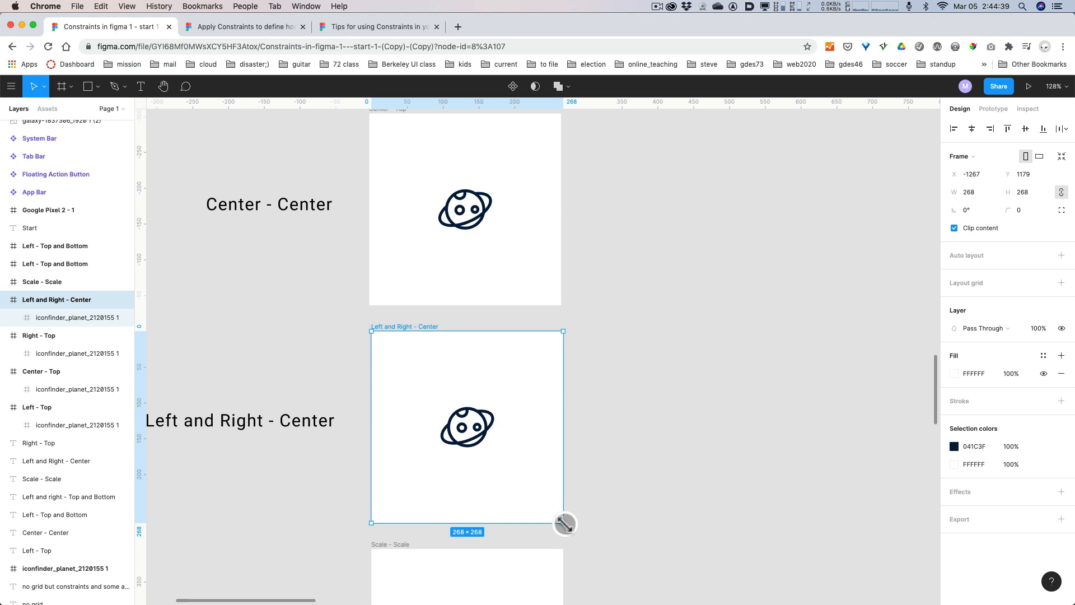
pyautogui.moveTo(564, 523); pyautogui.dragTo(676, 502)
pyautogui.press('super+z')
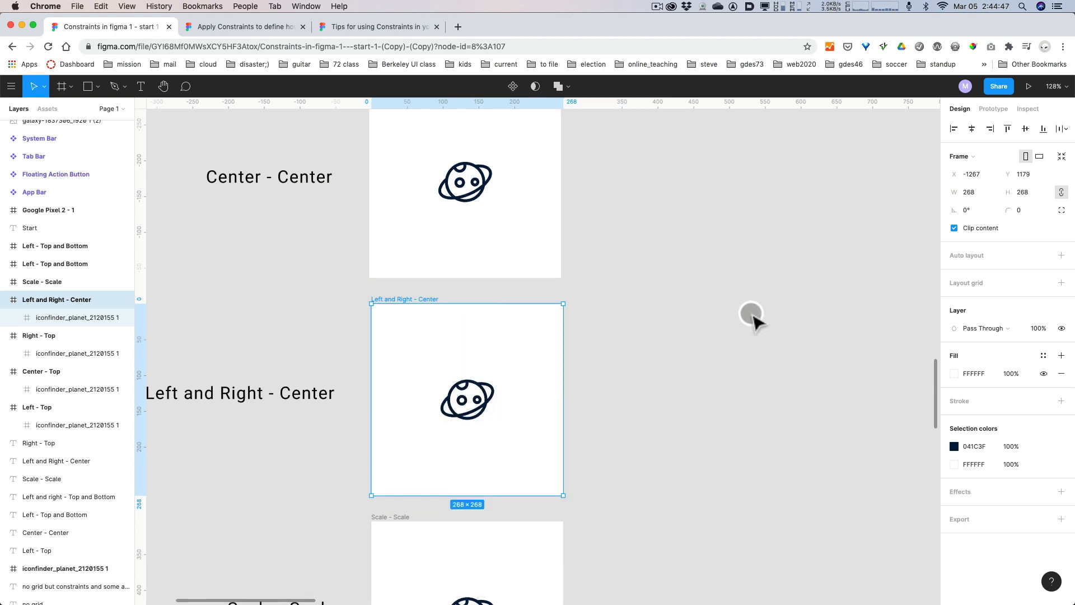
# Set both the horizontal and vertical constraints of the planet icon in the Scale - Scale frame to Scale.
pyautogui.scroll(-2, 744, 313)
pyautogui.scroll(-4, 744, 313)
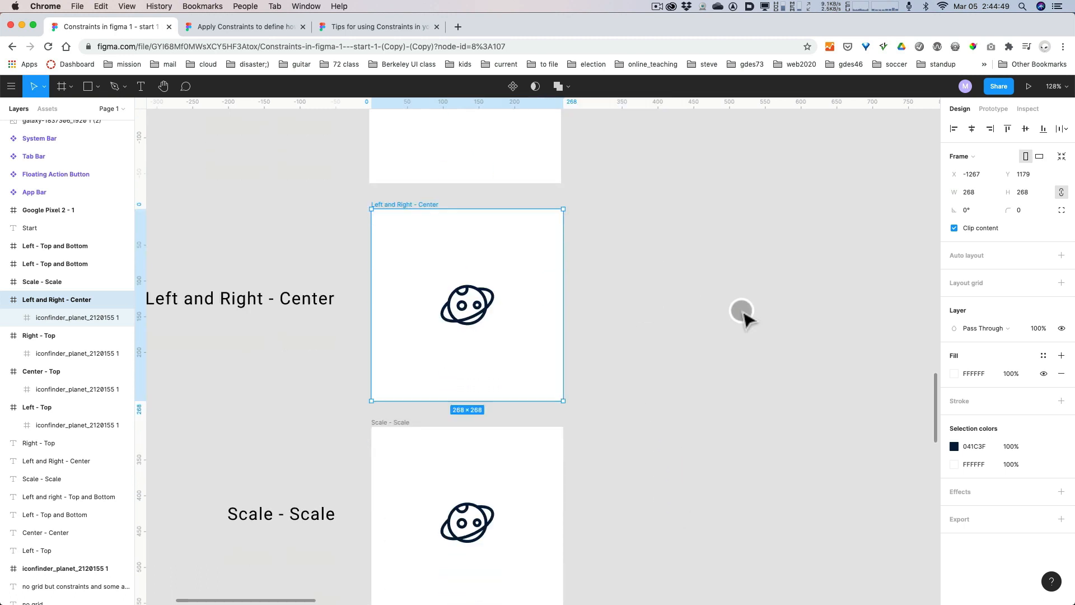
pyautogui.scroll(-4, 744, 312)
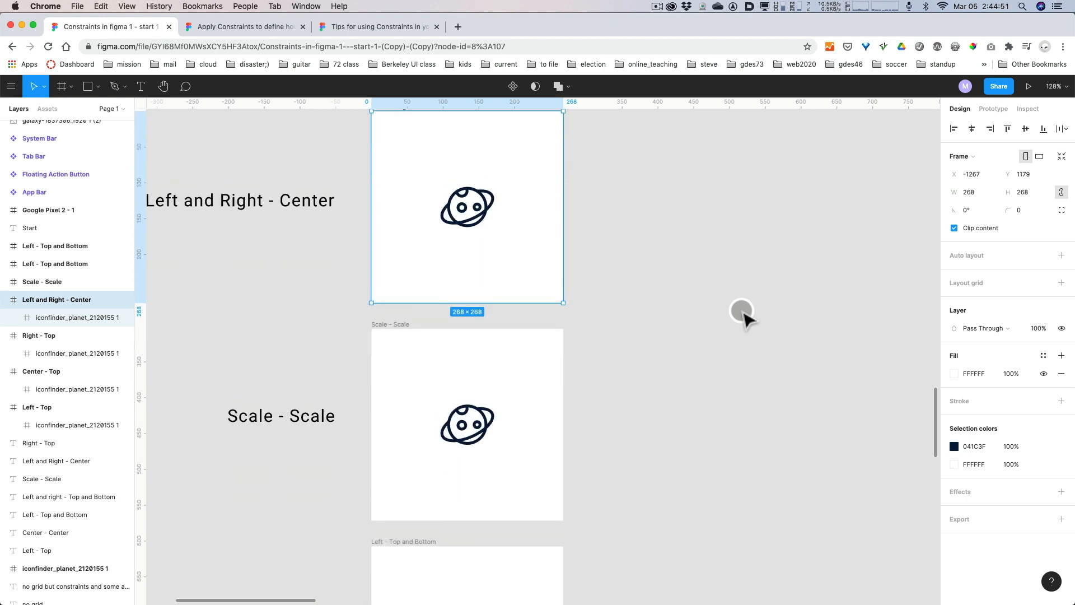
pyautogui.scroll(2, 744, 312)
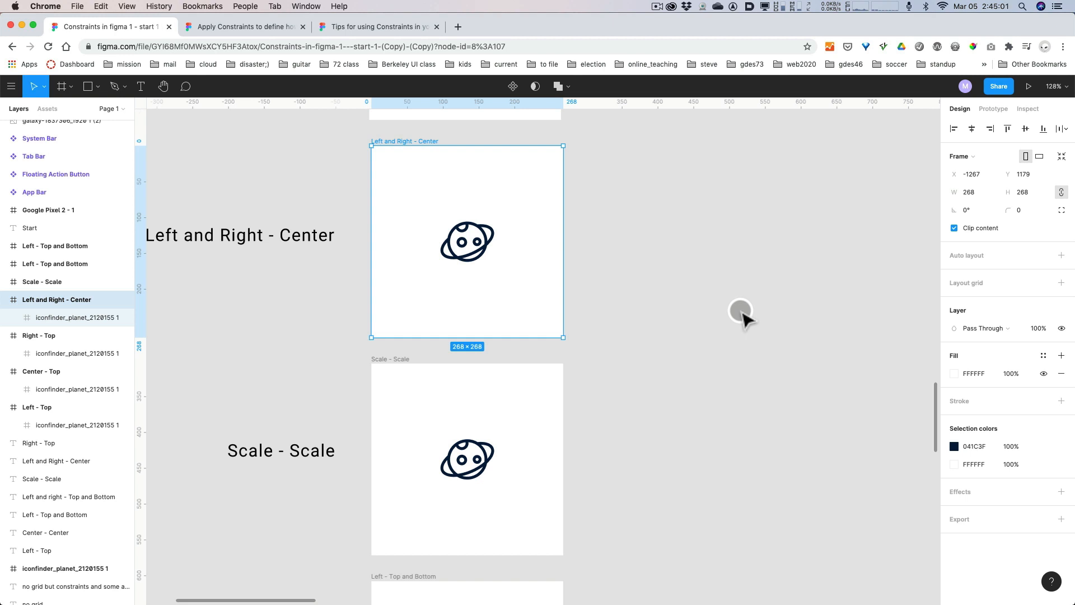
pyautogui.scroll(-3, 701, 393)
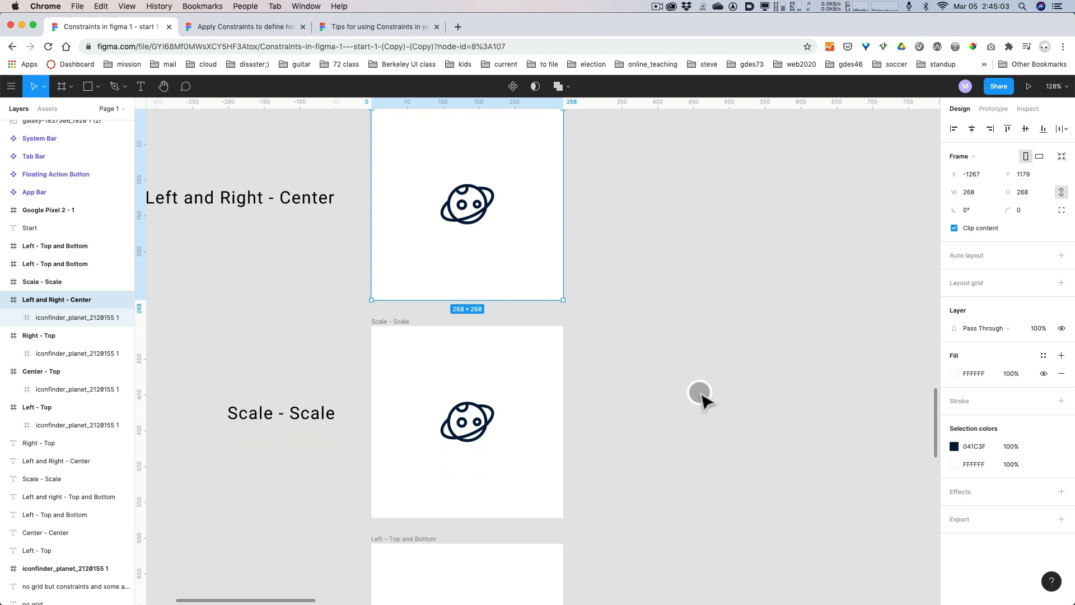
pyautogui.click(403, 327)
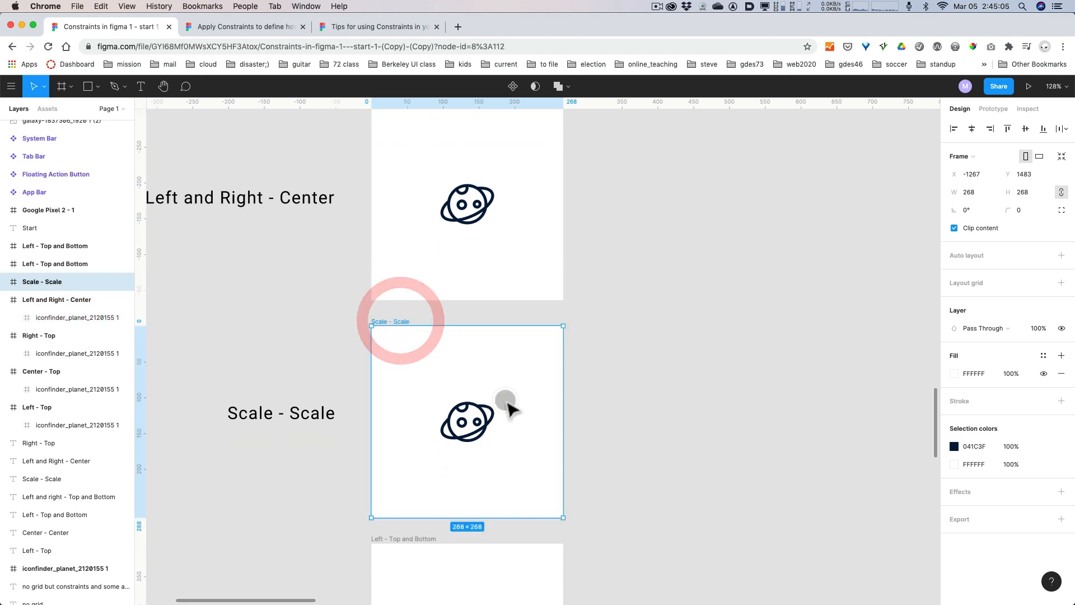
pyautogui.click(476, 419)
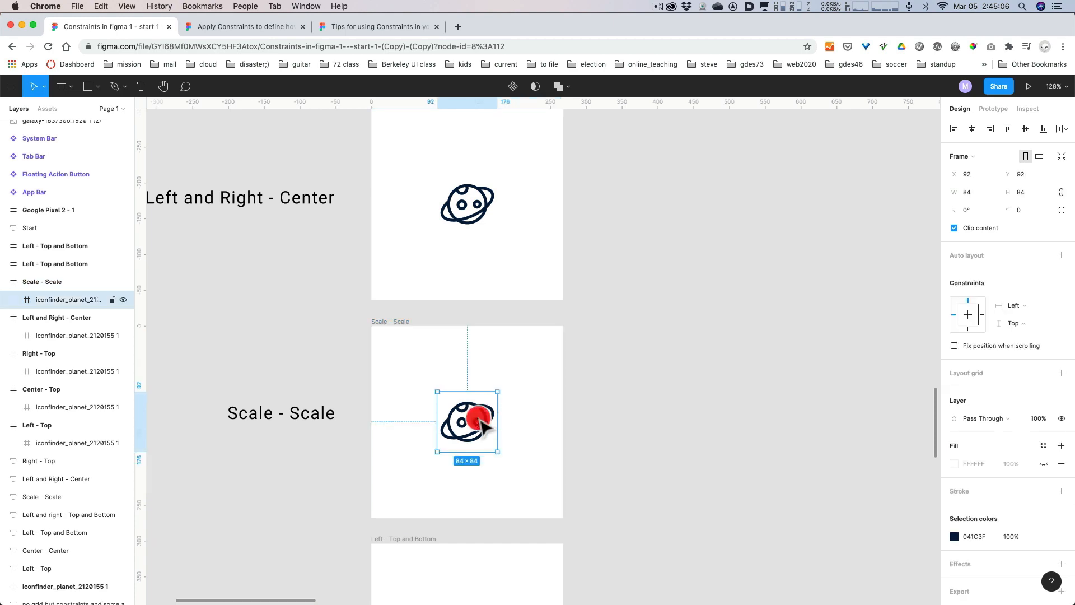
pyautogui.press('alt+super+8')
pyautogui.press('alt+super+8')
pyautogui.click(1036, 303)
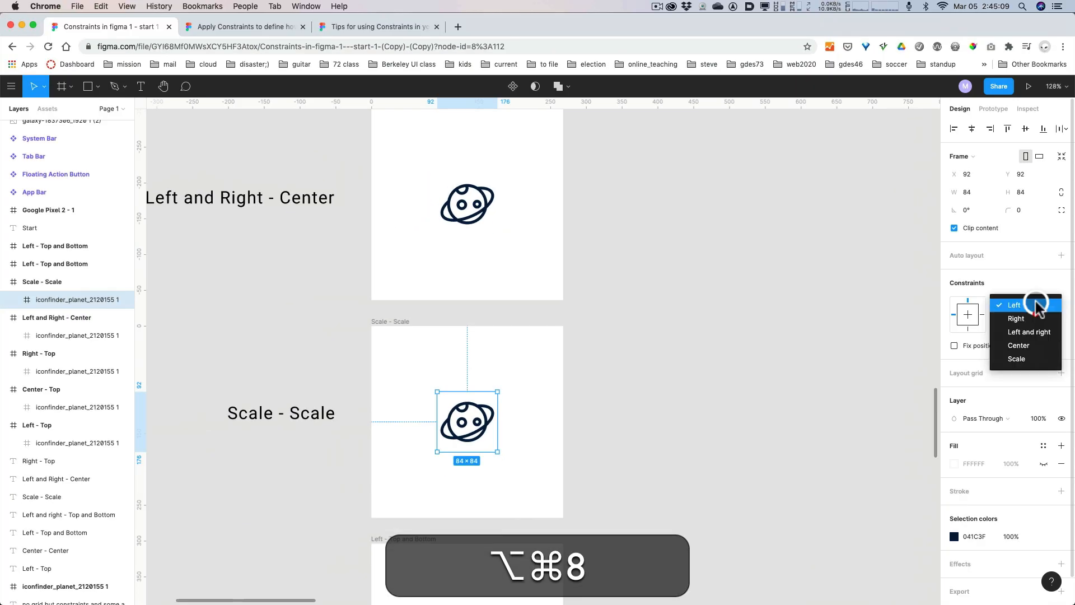
pyautogui.click(1033, 359)
pyautogui.click(1017, 324)
pyautogui.click(1016, 378)
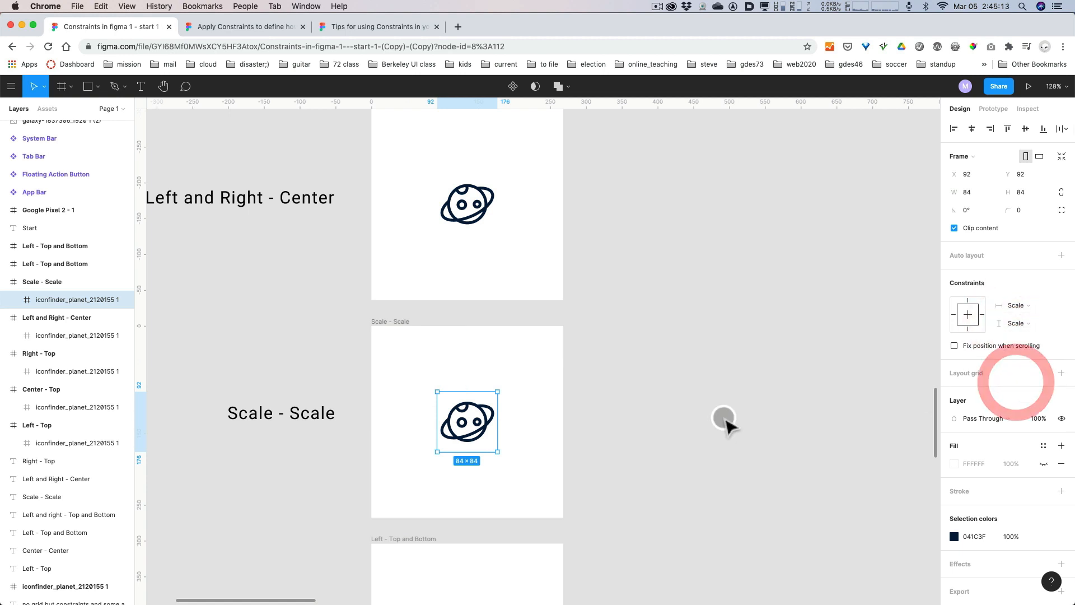
# Test the Scale - Scale icon's constraints by resizing its frame, and undo the resizing.
pyautogui.click(528, 456)
pyautogui.click(398, 344)
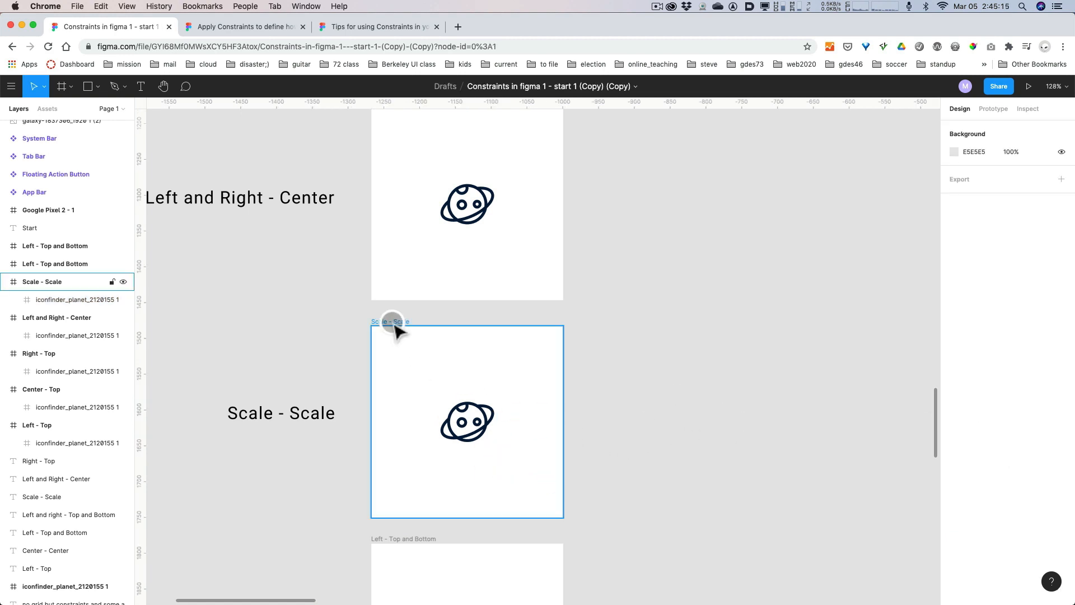
pyautogui.moveTo(563, 517)
pyautogui.mouseDown()
pyautogui.moveTo(635, 575)
pyautogui.moveTo(619, 499)
pyautogui.moveTo(564, 538)
pyautogui.moveTo(689, 482)
pyautogui.moveTo(504, 567)
pyautogui.moveTo(482, 408)
pyautogui.moveTo(437, 497)
pyautogui.moveTo(710, 457)
pyautogui.moveTo(619, 533)
pyautogui.moveTo(556, 504)
pyautogui.mouseUp()
pyautogui.press('super+z')
# Set the vertical constraint of the planet icon in the frame labelled Left - Top and Bottom to Top and bottom.
pyautogui.scroll(-8, 703, 437)
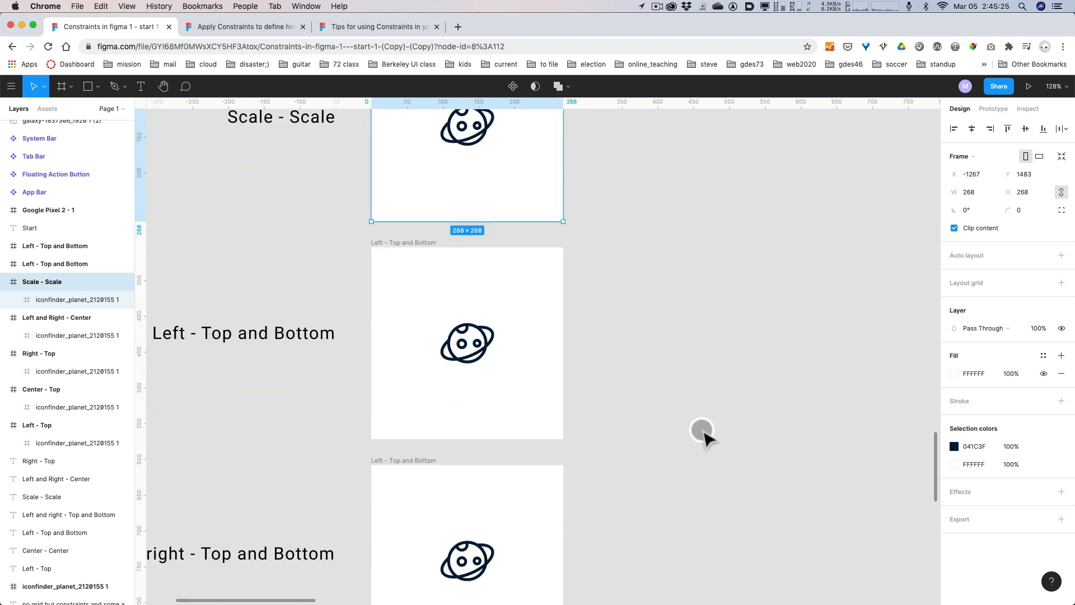
pyautogui.click(469, 343)
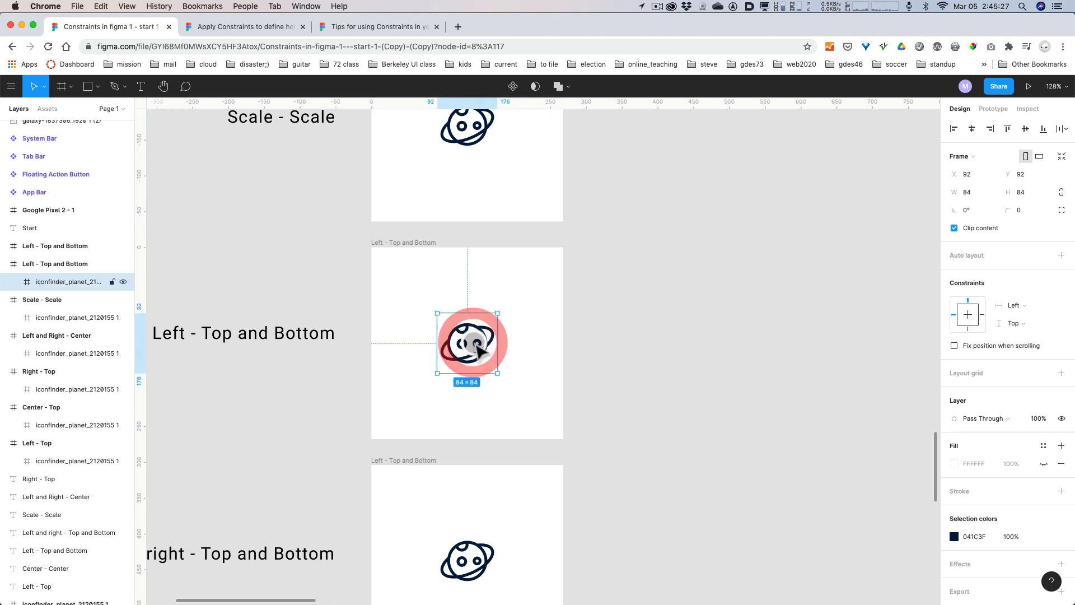
pyautogui.click(1022, 325)
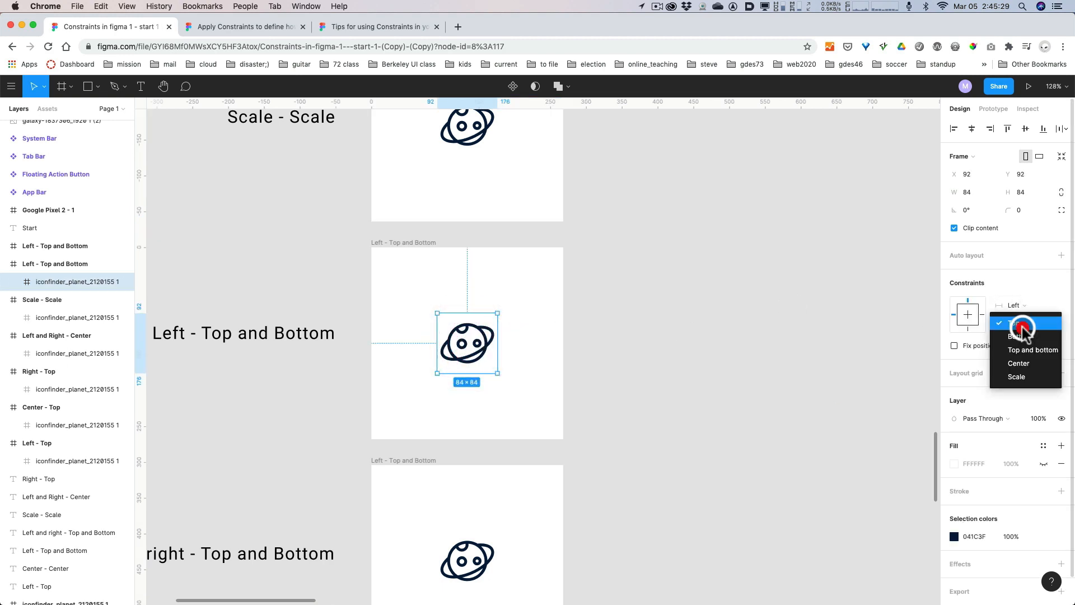
pyautogui.click(1026, 351)
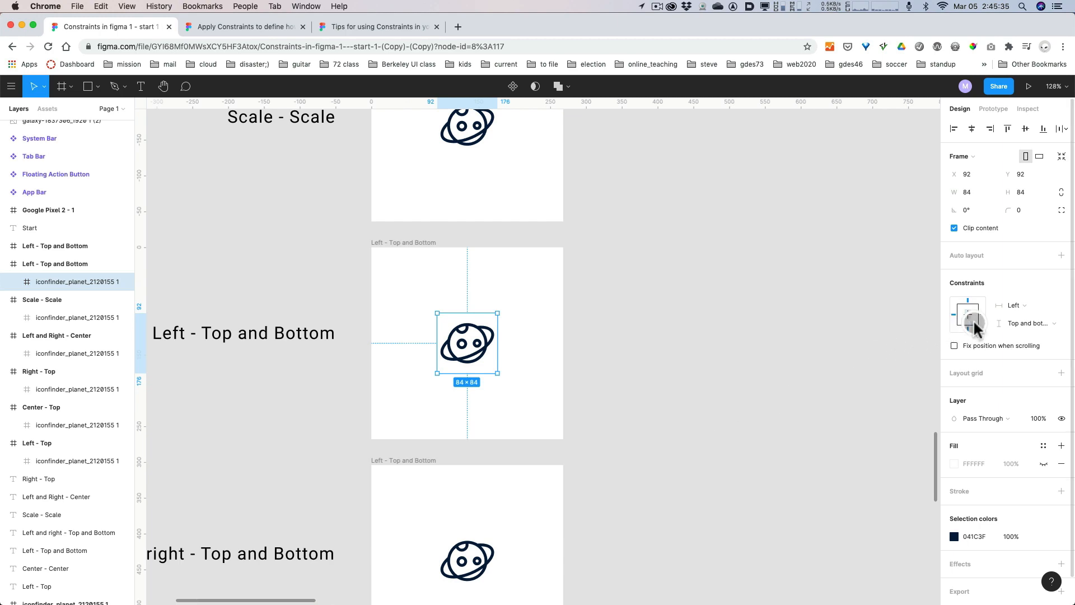
pyautogui.press('alt+super+8')
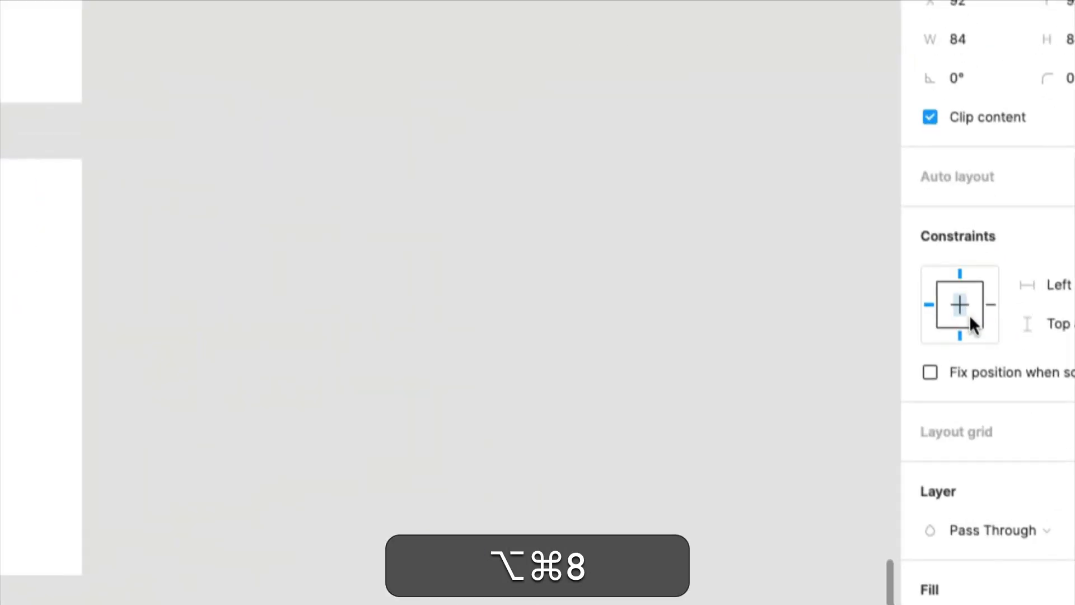
pyautogui.press('alt+super+8')
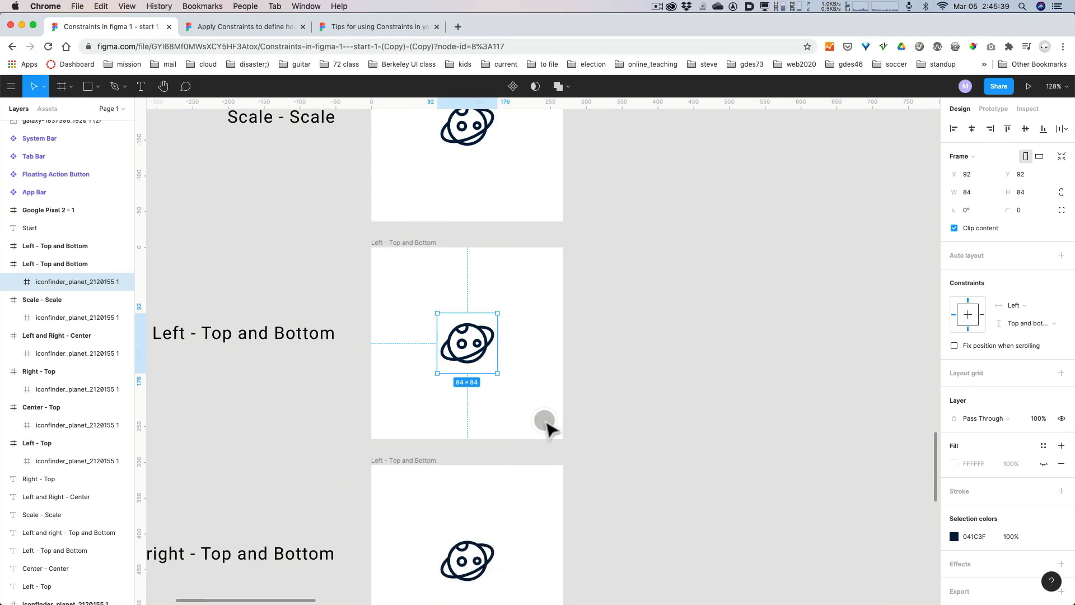
# Test the Left - Top and Bottom icon's constraints by resizing its frame, and undo the resizing.
pyautogui.click(431, 252)
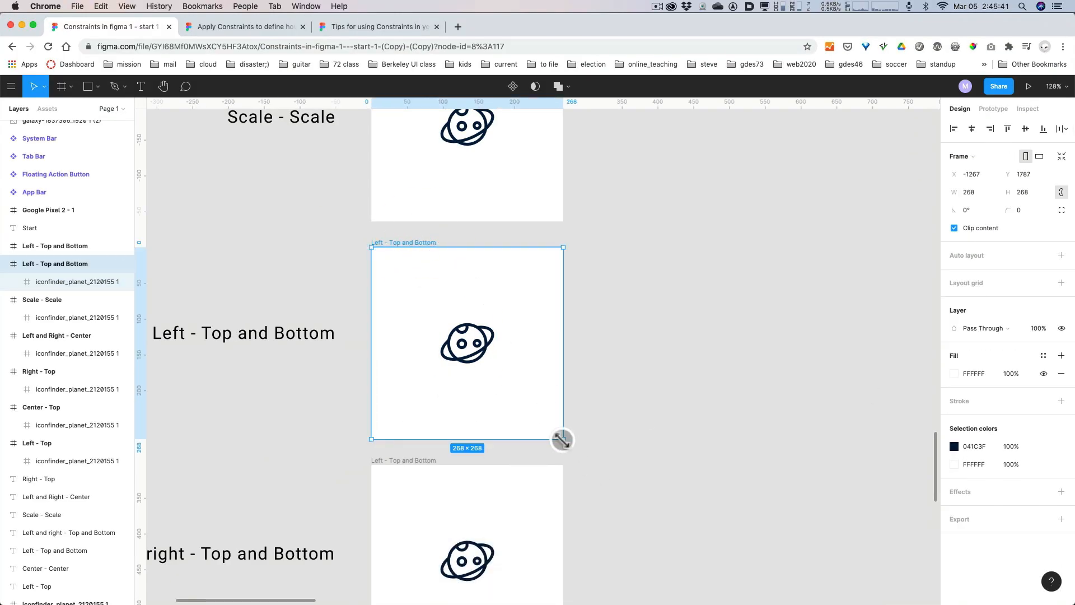
pyautogui.moveTo(562, 440); pyautogui.dragTo(590, 427)
pyautogui.press('super+z')
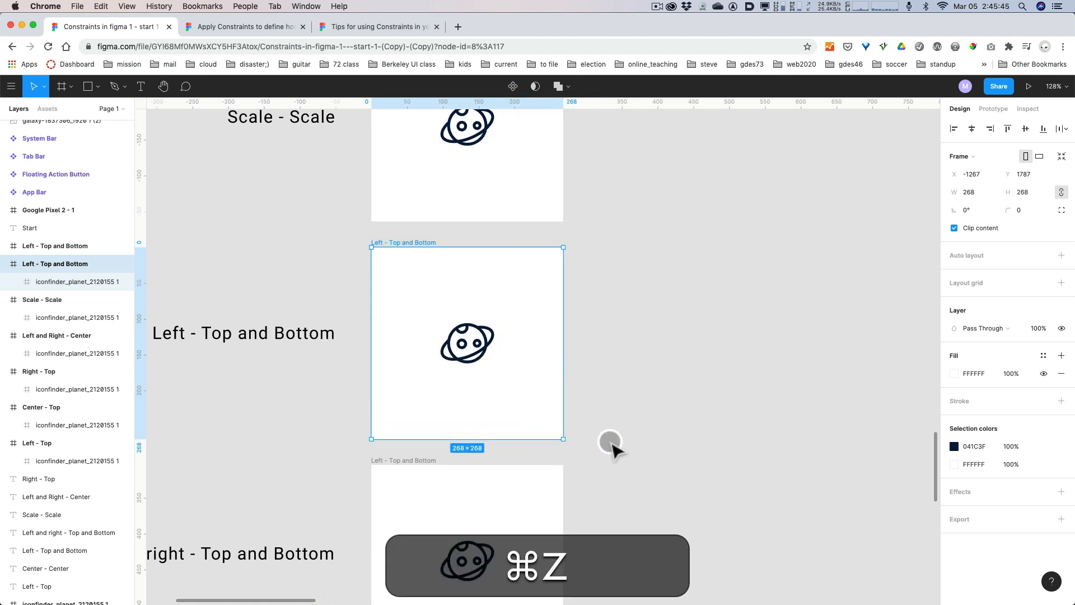
# Set the constraints of the last frame's planet icon, labelled Left and right - Top and Bottom, to Left and right and Top and bottom.
pyautogui.click(483, 399)
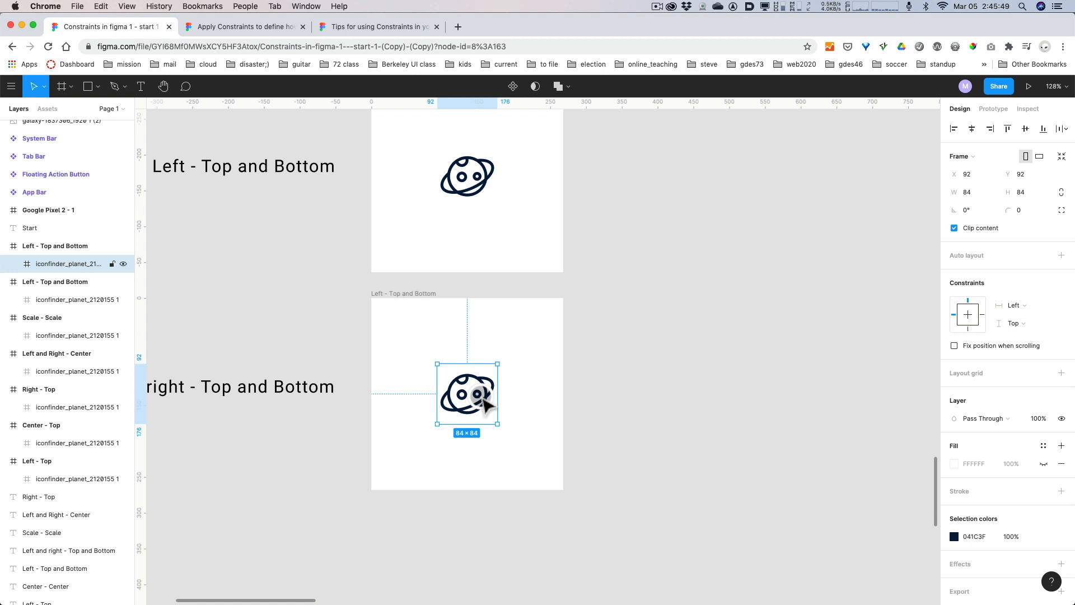
pyautogui.press('space')
pyautogui.moveTo(329, 497); pyautogui.dragTo(403, 502)
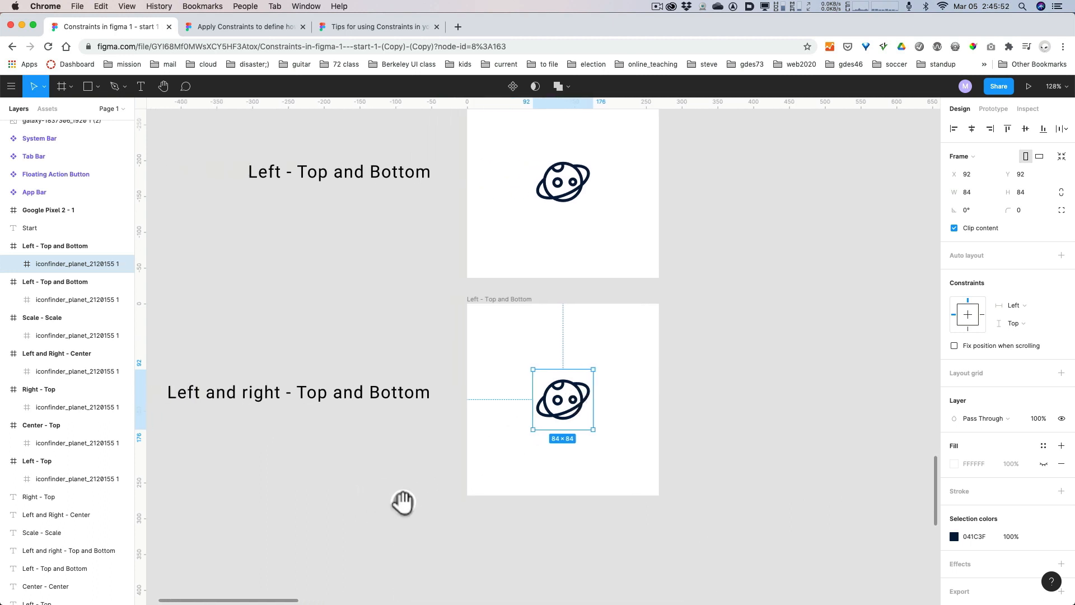
pyautogui.click(1009, 311)
pyautogui.click(1026, 331)
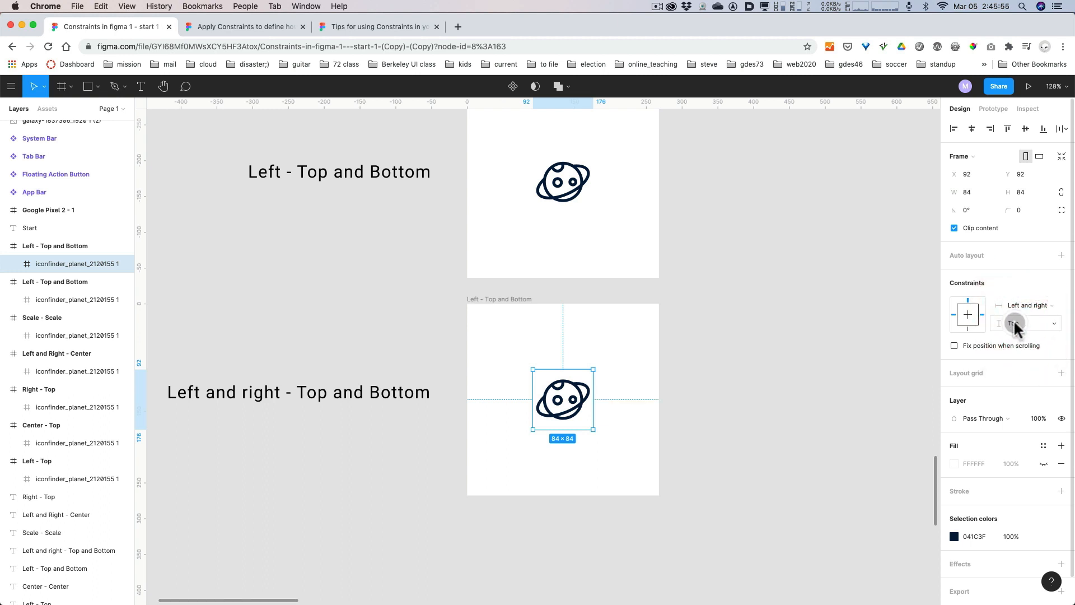
pyautogui.click(1013, 321)
pyautogui.click(1024, 348)
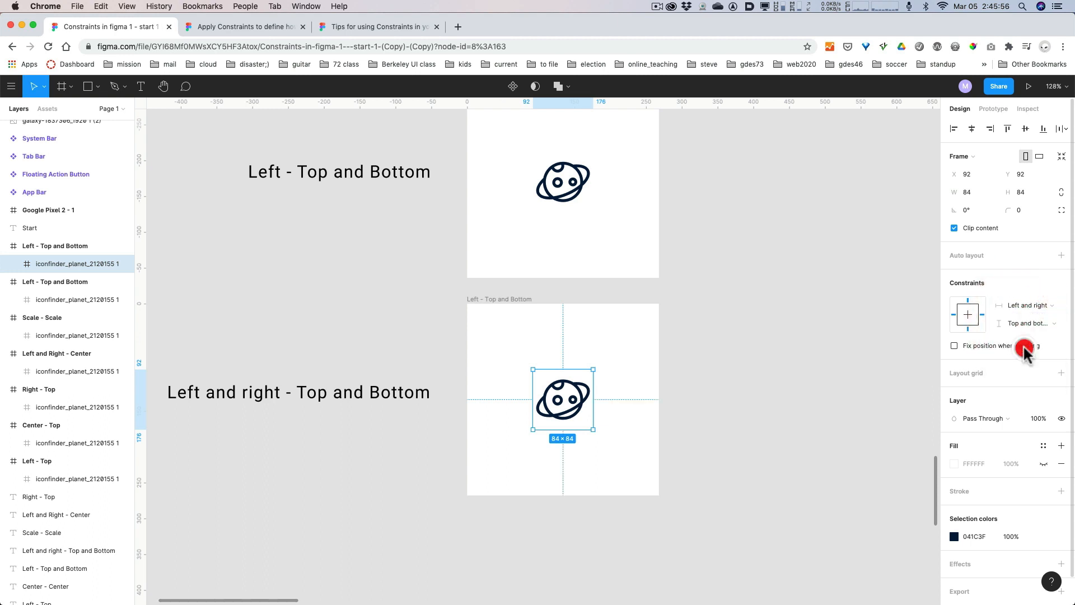
# Test the Left and right - Top and Bottom icon's constraints by enlarging its frame, and undo the resizing.
pyautogui.click(510, 300)
pyautogui.moveTo(660, 496); pyautogui.dragTo(697, 559)
pyautogui.press('super+z')
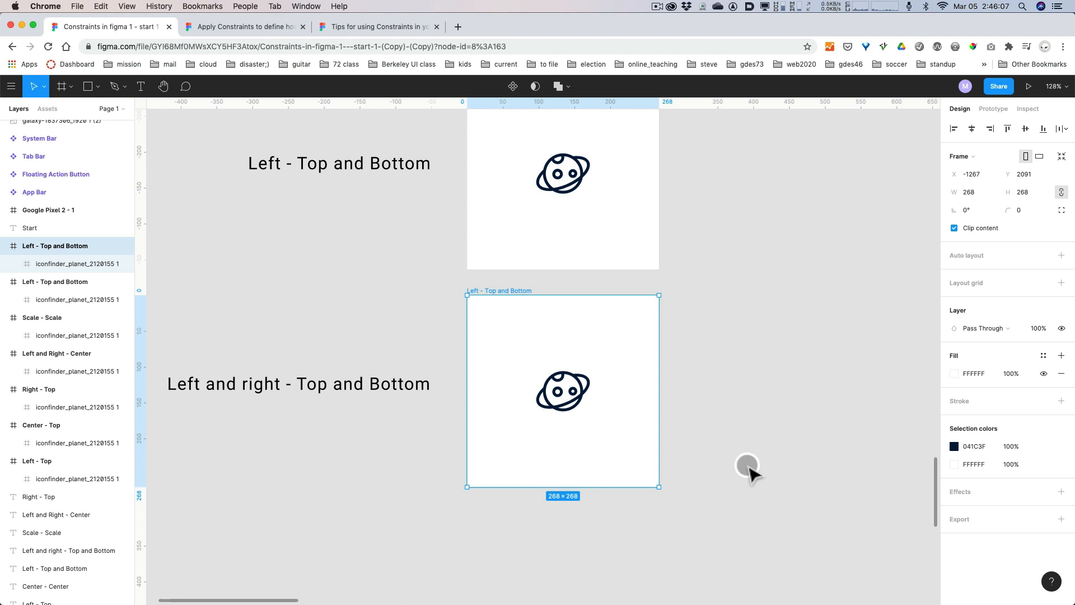
# Return to the Google Pixel 2 - 1 frame and examine it with the bar and button components and the Phase 1 notes.
pyautogui.click(760, 256)
pyautogui.press('space')
pyautogui.moveTo(755, 275); pyautogui.dragTo(711, 449)
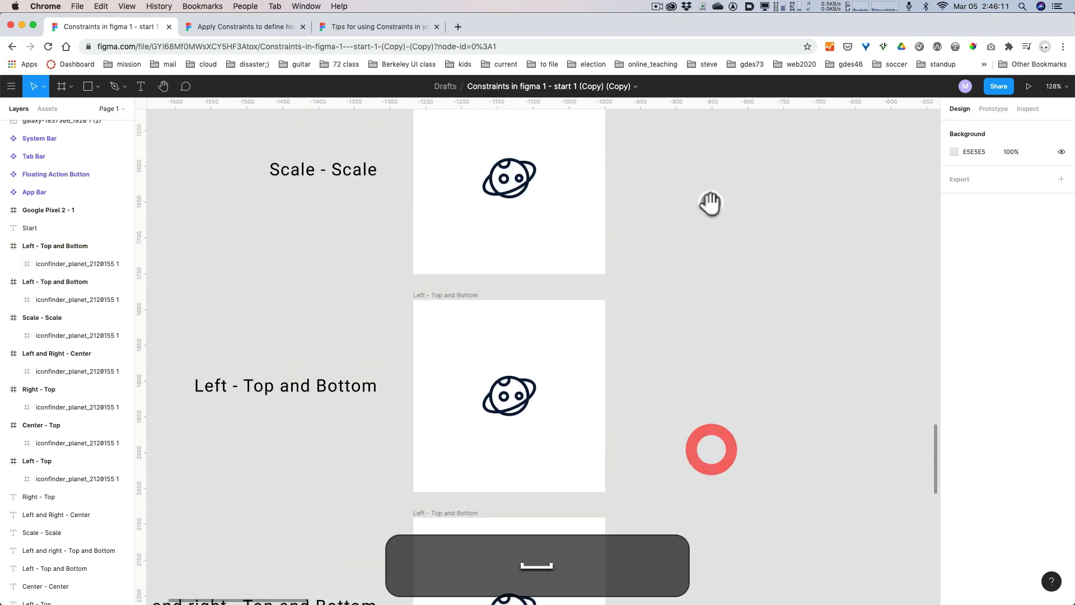
pyautogui.moveTo(711, 204); pyautogui.dragTo(677, 428)
pyautogui.moveTo(715, 236); pyautogui.dragTo(758, 394)
pyautogui.moveTo(758, 185); pyautogui.dragTo(750, 354)
pyautogui.moveTo(767, 236); pyautogui.dragTo(748, 506)
pyautogui.moveTo(737, 288); pyautogui.dragTo(778, 505)
pyautogui.moveTo(794, 305); pyautogui.dragTo(804, 402)
pyautogui.scroll(-3, 805, 402)
pyautogui.scroll(-2, 805, 403)
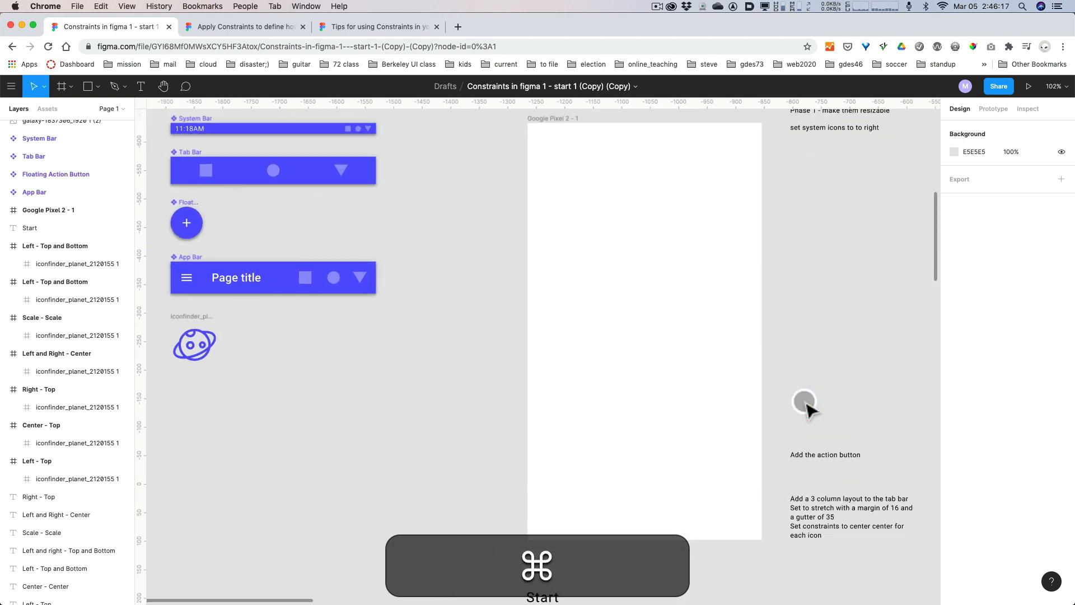
pyautogui.moveTo(504, 391); pyautogui.dragTo(496, 408)
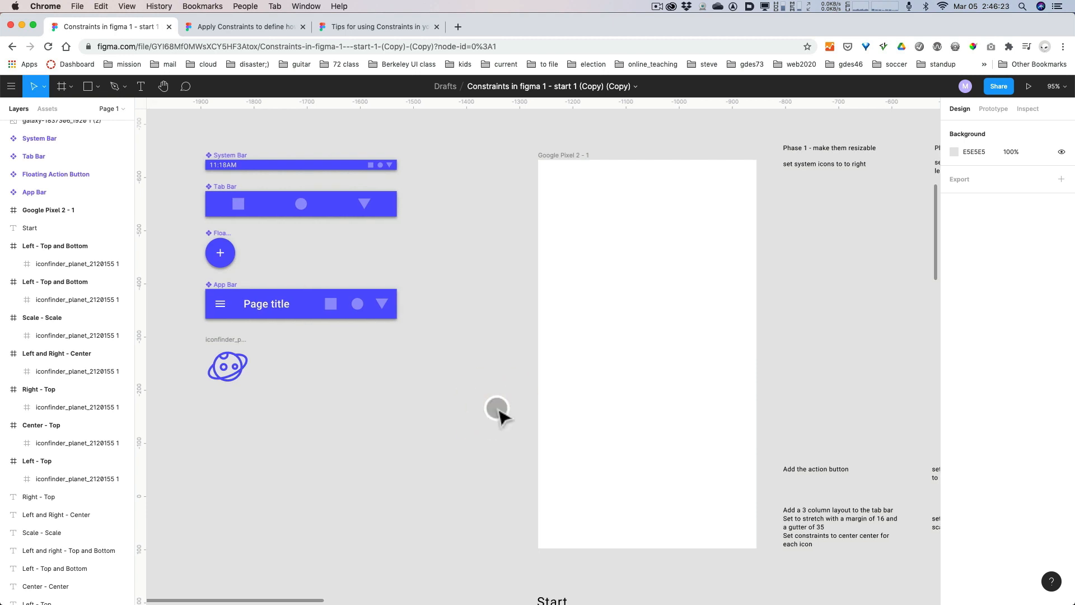
pyautogui.click(244, 164)
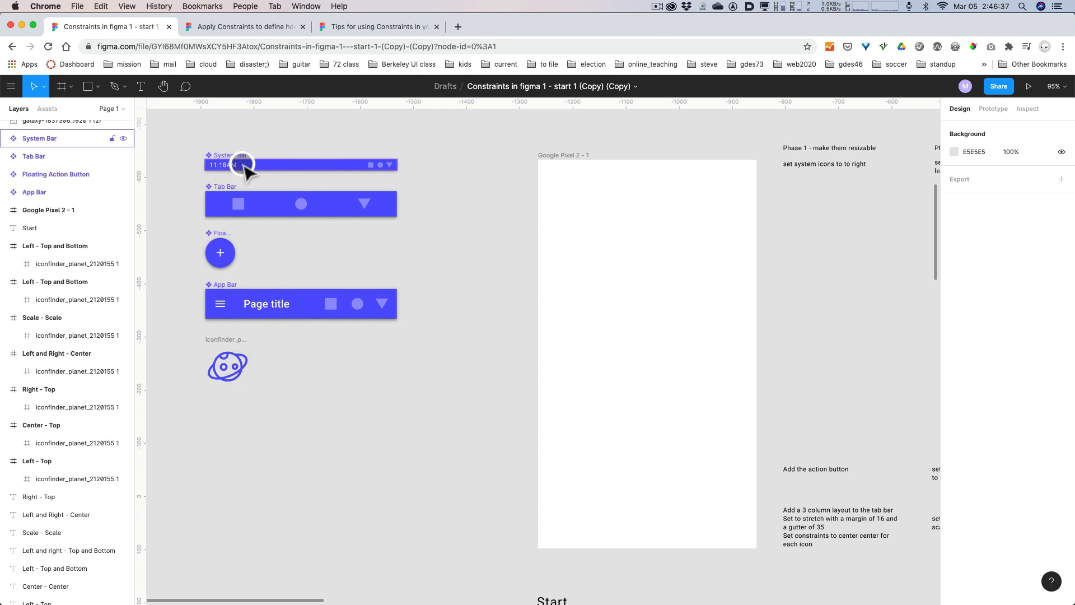
pyautogui.click(234, 194)
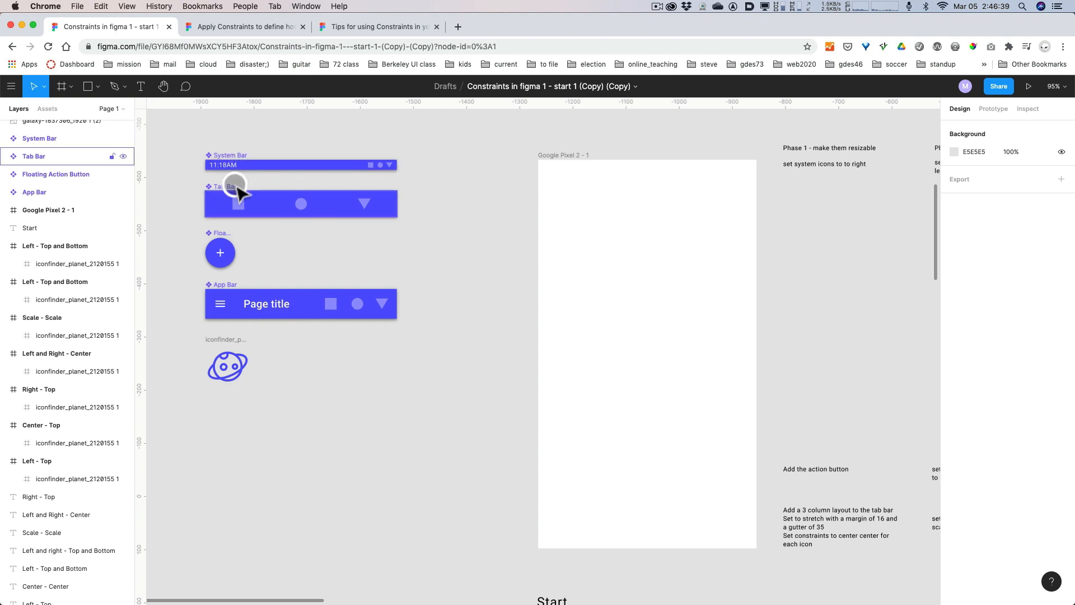
pyautogui.click(239, 290)
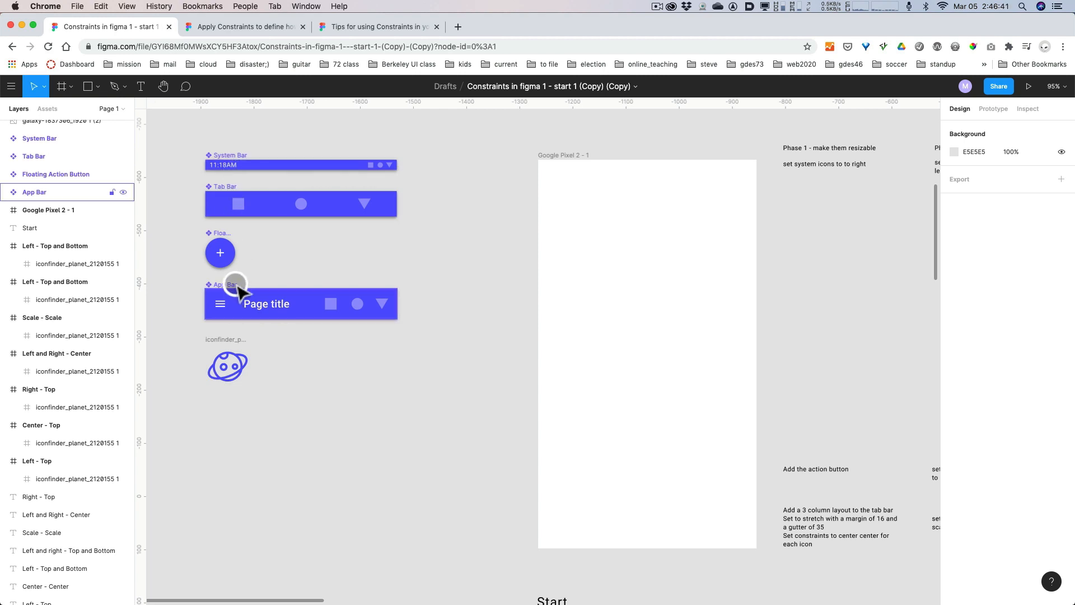
pyautogui.click(236, 359)
pyautogui.click(428, 345)
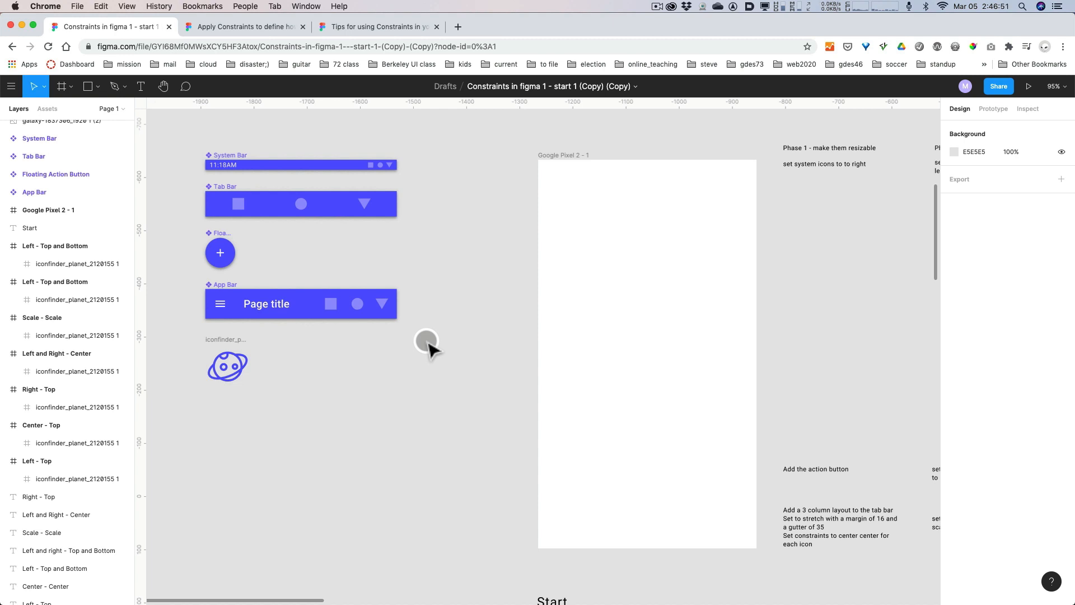
# Move the System Bar to the top-left corner and the Tab Bar to the bottom-left corner of the Google Pixel 2 - 1 frame.
pyautogui.click(227, 154)
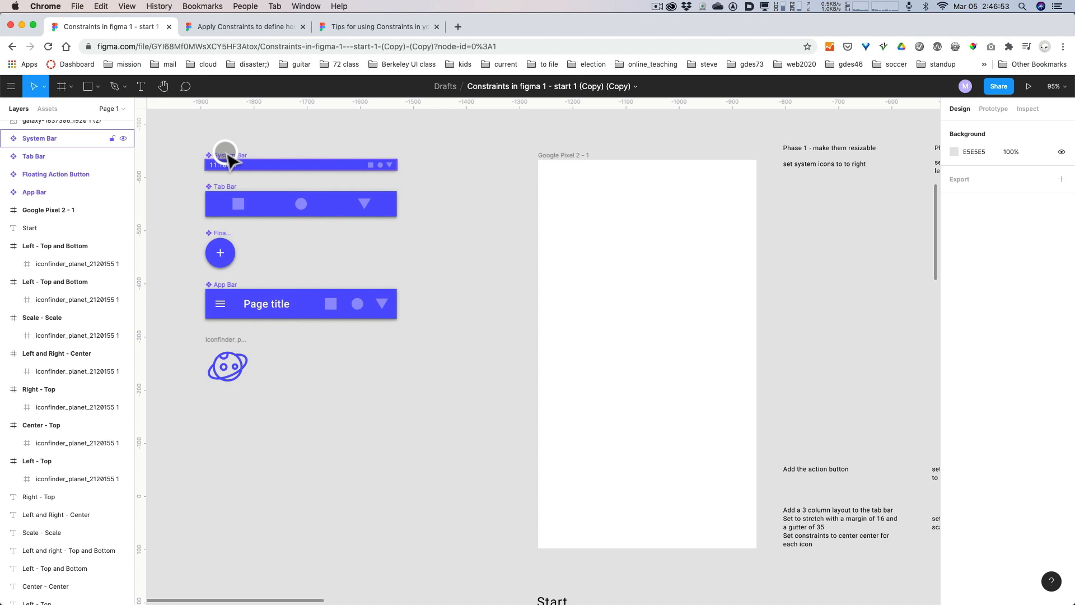
pyautogui.moveTo(230, 158); pyautogui.dragTo(564, 170)
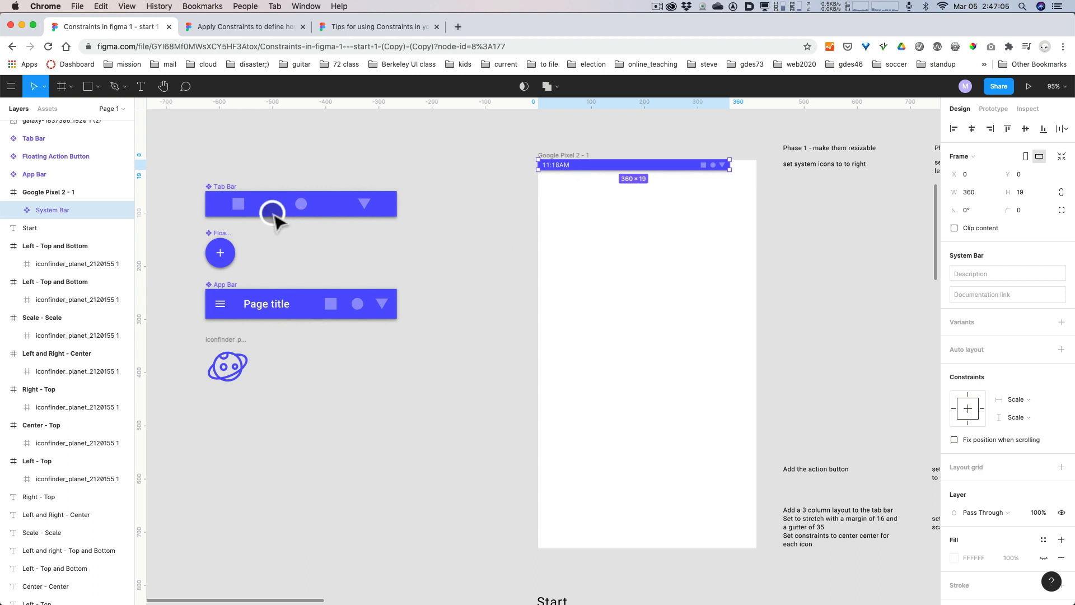
pyautogui.moveTo(224, 187); pyautogui.dragTo(556, 513)
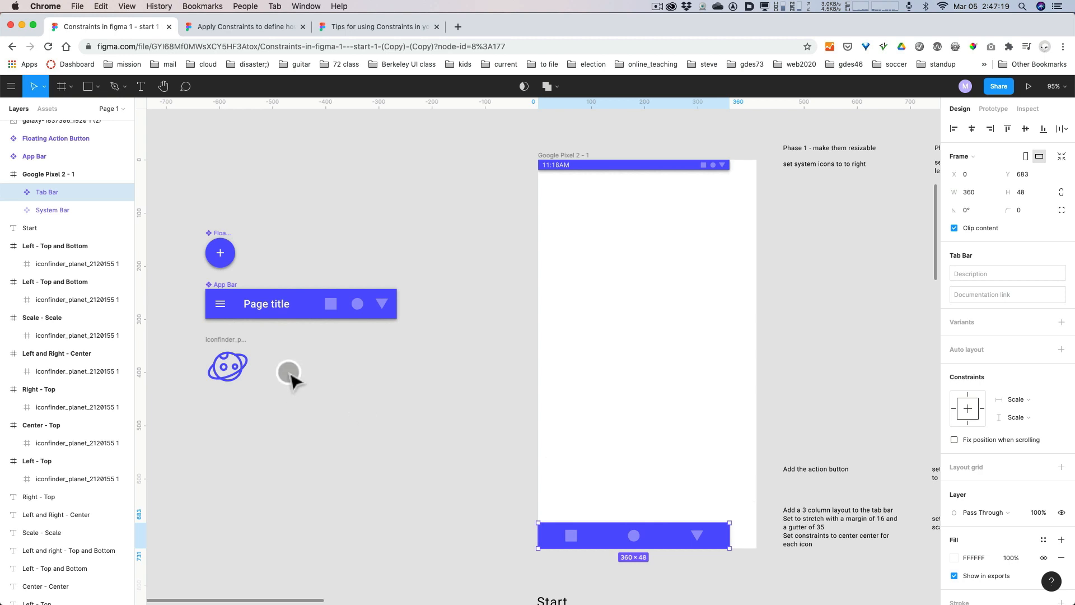
# Move the planet icon into the lower-right corner of the Google Pixel 2 - 1 frame, at X 331, Y 611.
pyautogui.moveTo(227, 344); pyautogui.dragTo(732, 476)
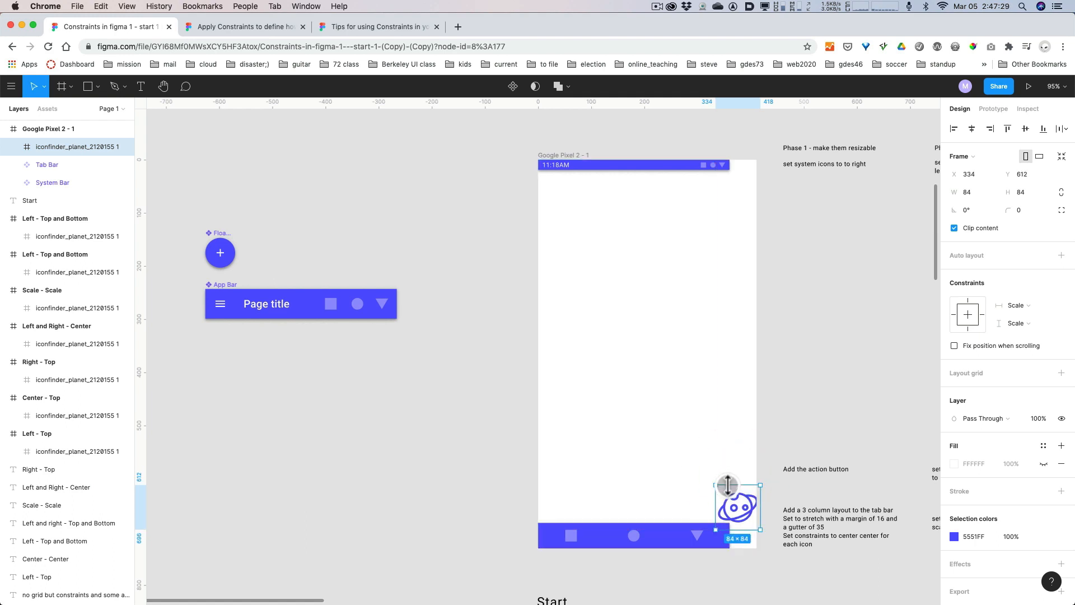
pyautogui.press('Up')
pyautogui.press('Left')
pyautogui.press('Left')
pyautogui.press('Left')
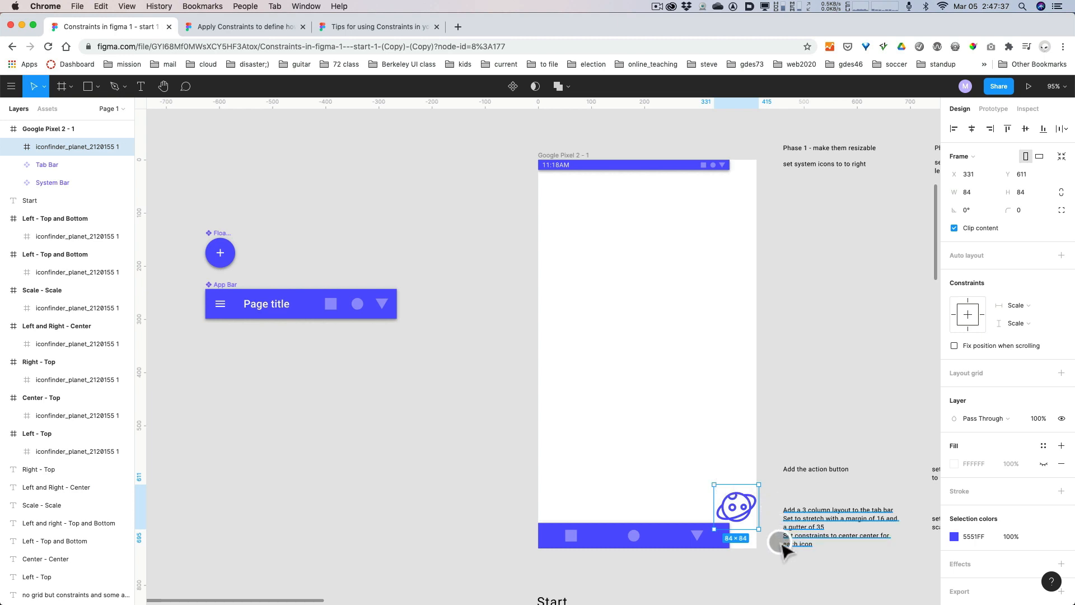
# Nudge the planet icon up and inward from the frame's right edge to X 315, Y 595, just above the Tab Bar.
pyautogui.scroll(3, 773, 552)
pyautogui.scroll(5, 768, 560)
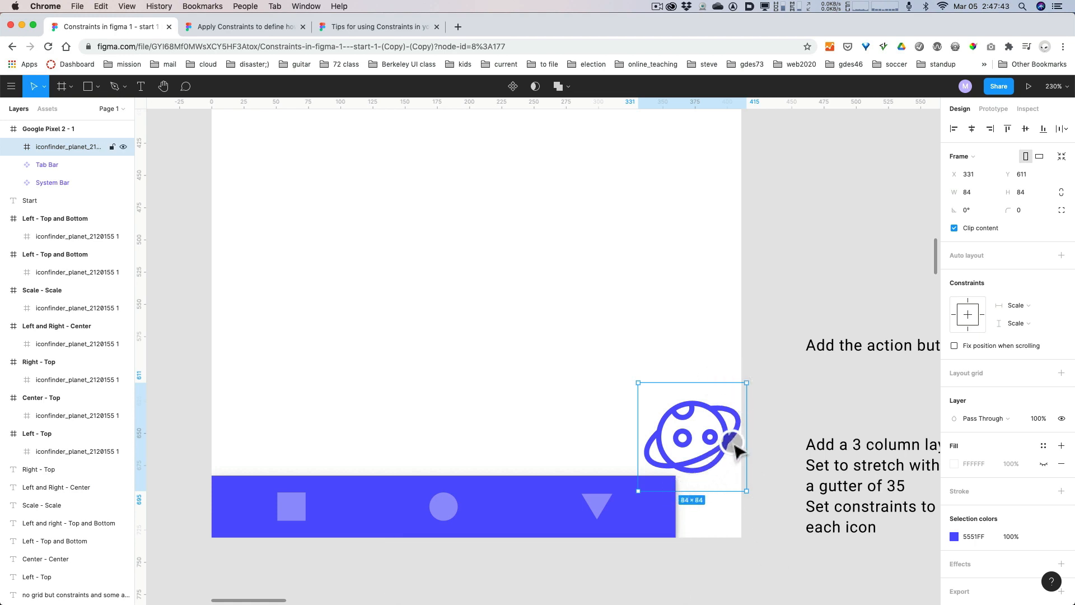
pyautogui.press('Right')
pyautogui.press('Left')
pyautogui.hotkey('shift', 'Up')
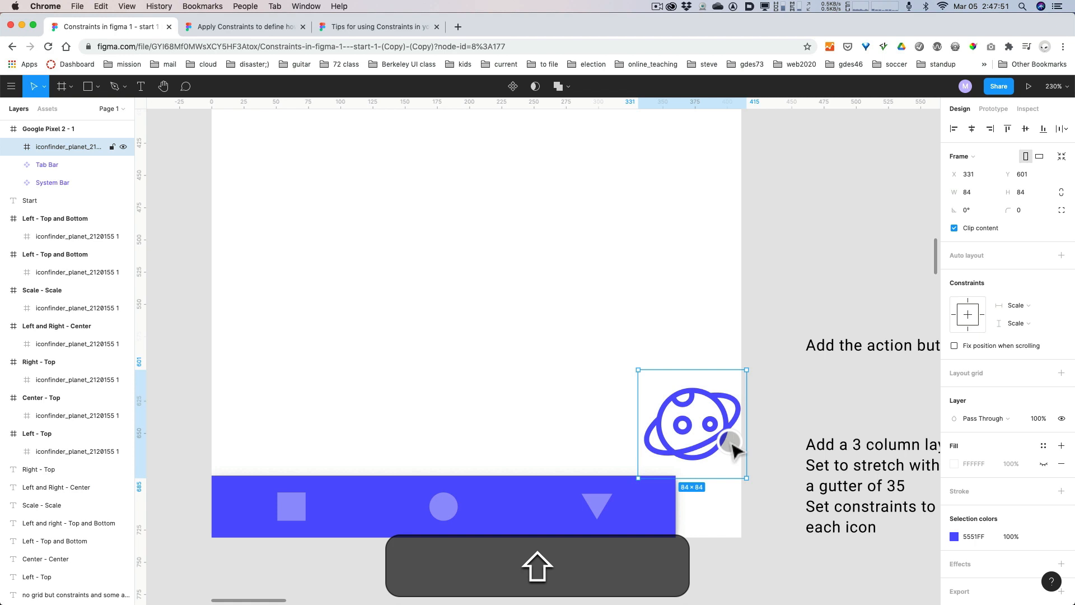
pyautogui.press('Up')
pyautogui.press('Up')
pyautogui.press('Up')
pyautogui.press('Up')
pyautogui.press('Up')
pyautogui.press('Up')
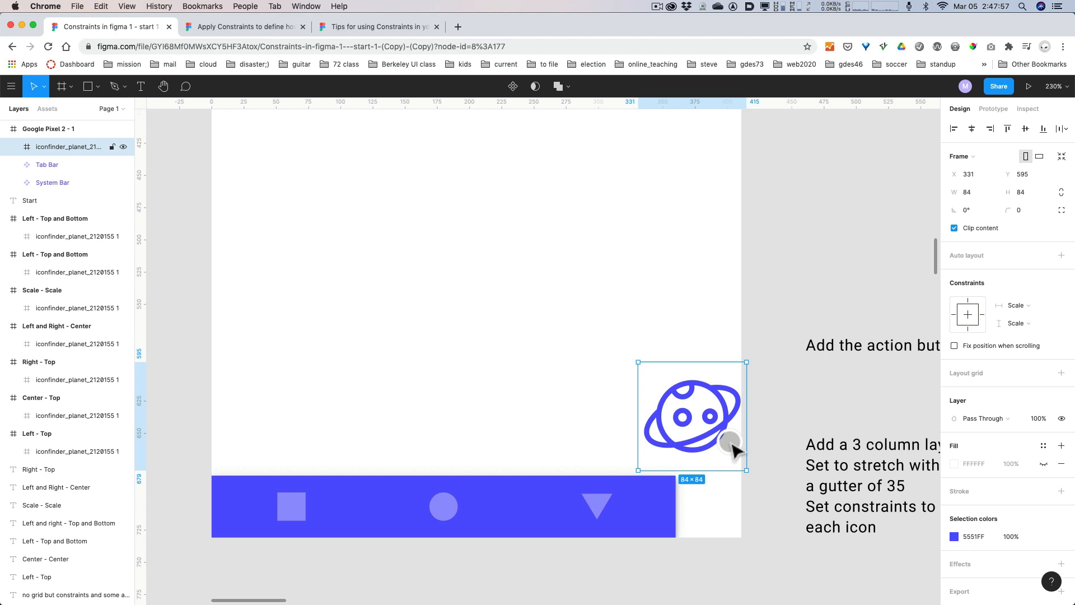
pyautogui.press('shift')
pyautogui.hotkey('shift', 'Left')
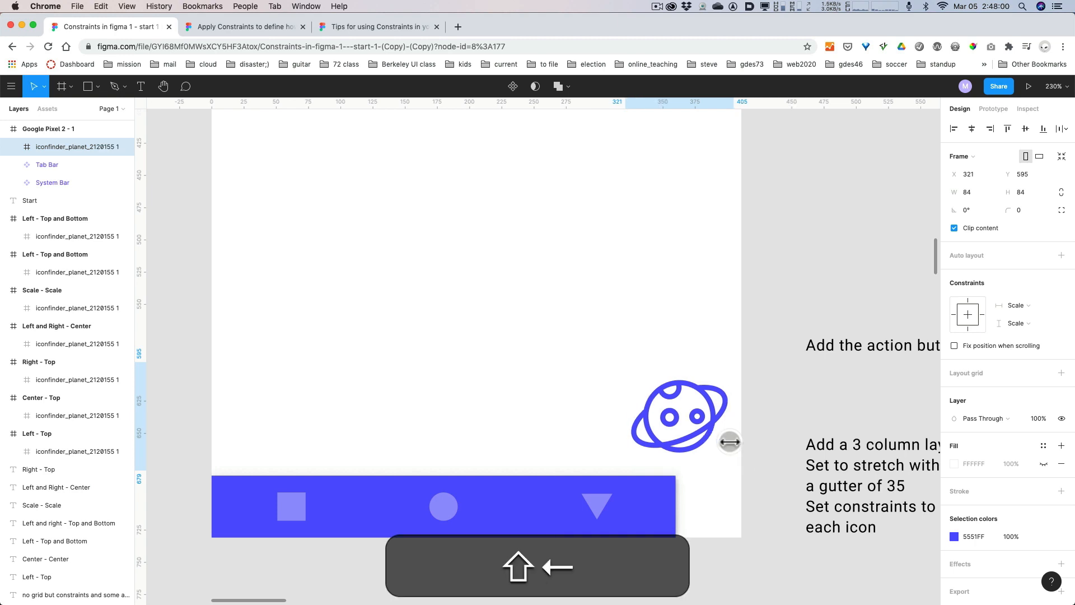
pyautogui.press('Left')
pyautogui.press('Left')
pyautogui.press('Left')
pyautogui.press('Left')
pyautogui.press('Left')
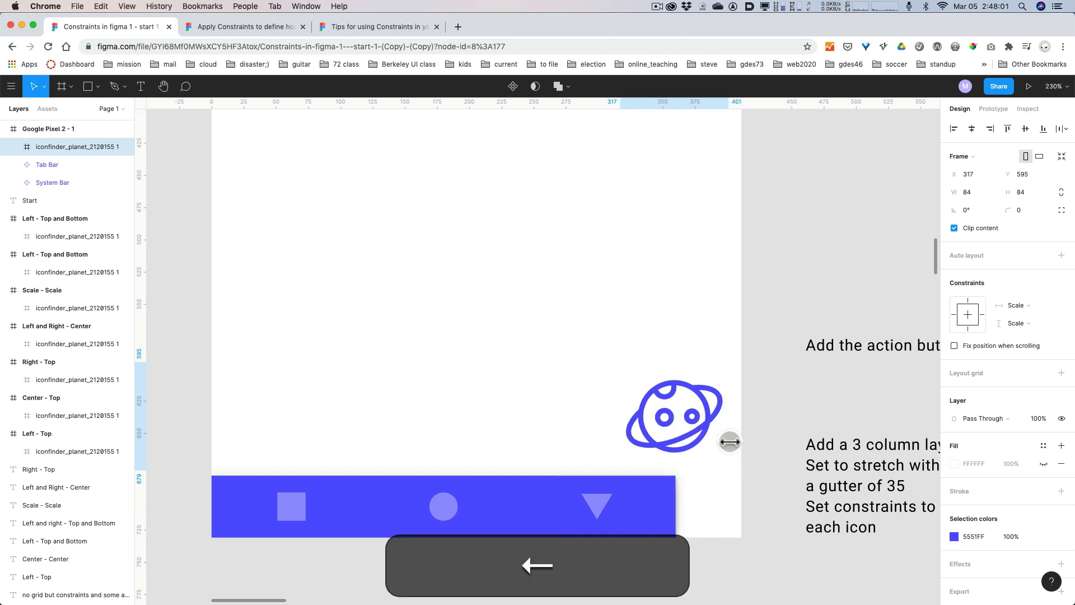
pyautogui.press('Left')
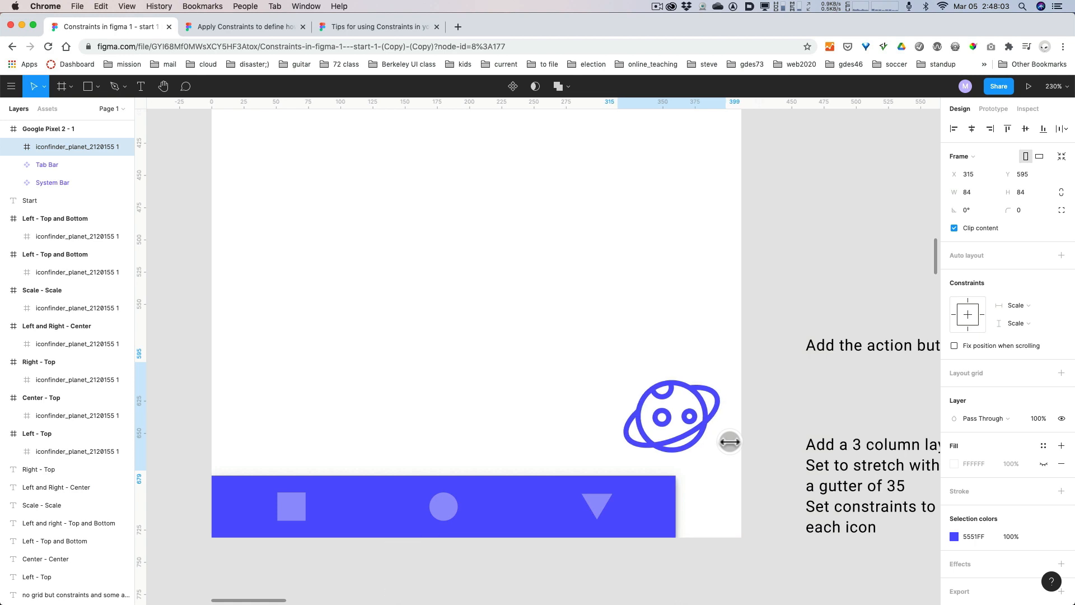
# Test how the System Bar's icons respond by widening the bar to about 399, and undo the resizing.
pyautogui.keyDown('super'); pyautogui.scroll(-5, 728, 441); pyautogui.keyUp('super')
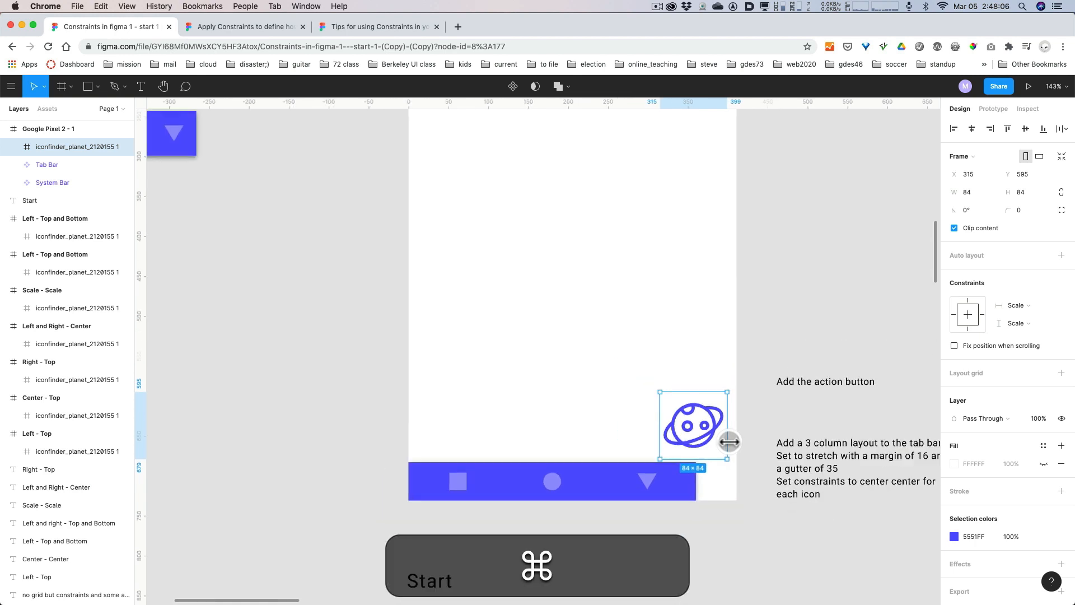
pyautogui.moveTo(788, 391); pyautogui.dragTo(758, 397)
pyautogui.scroll(-2, 759, 397)
pyautogui.moveTo(785, 321); pyautogui.dragTo(730, 344)
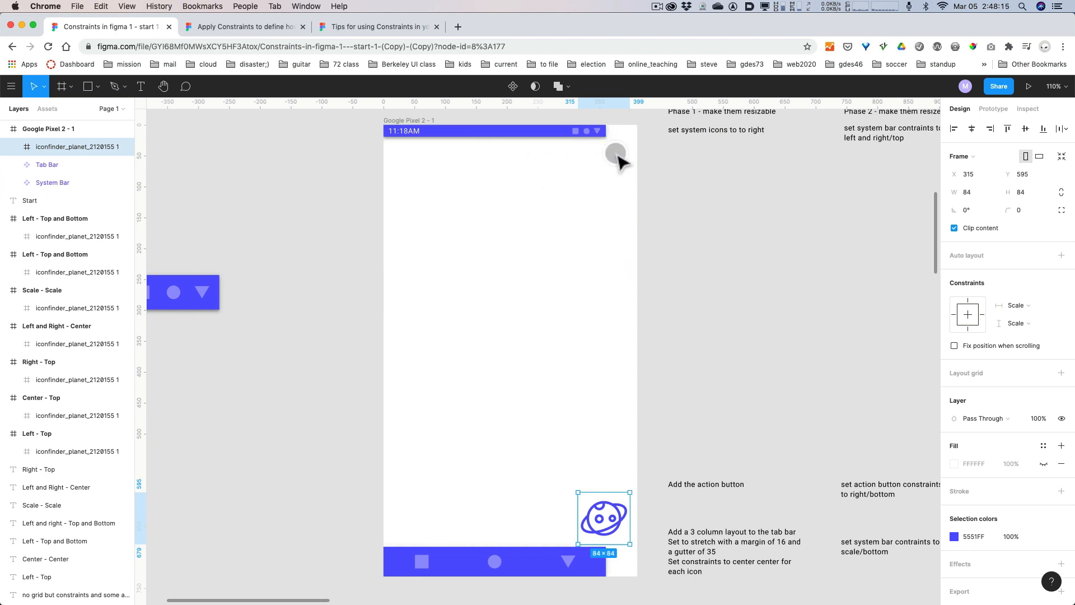
pyautogui.click(442, 130)
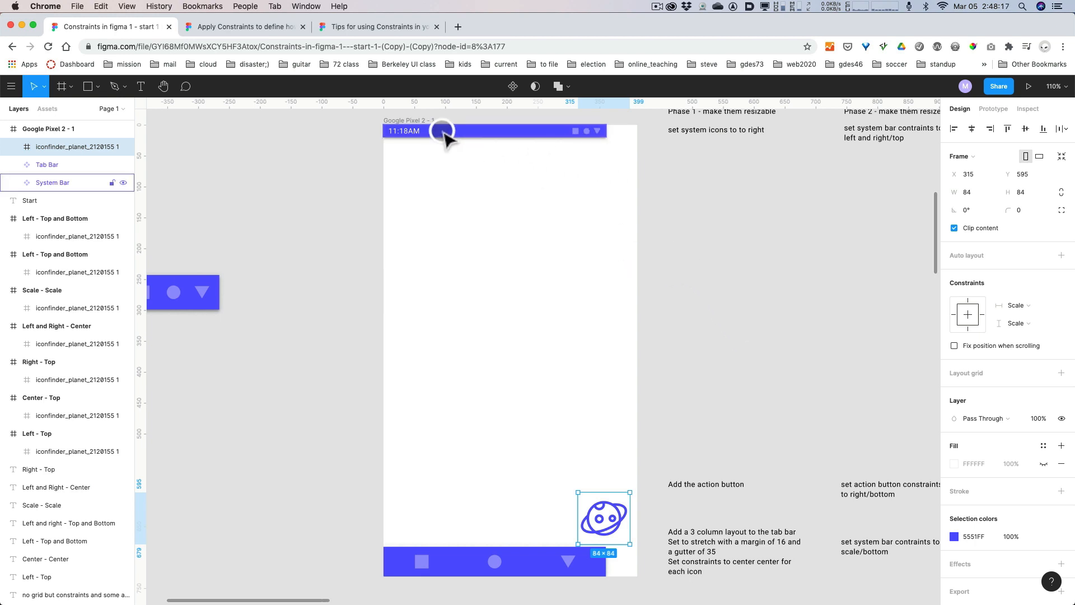
pyautogui.click(442, 130)
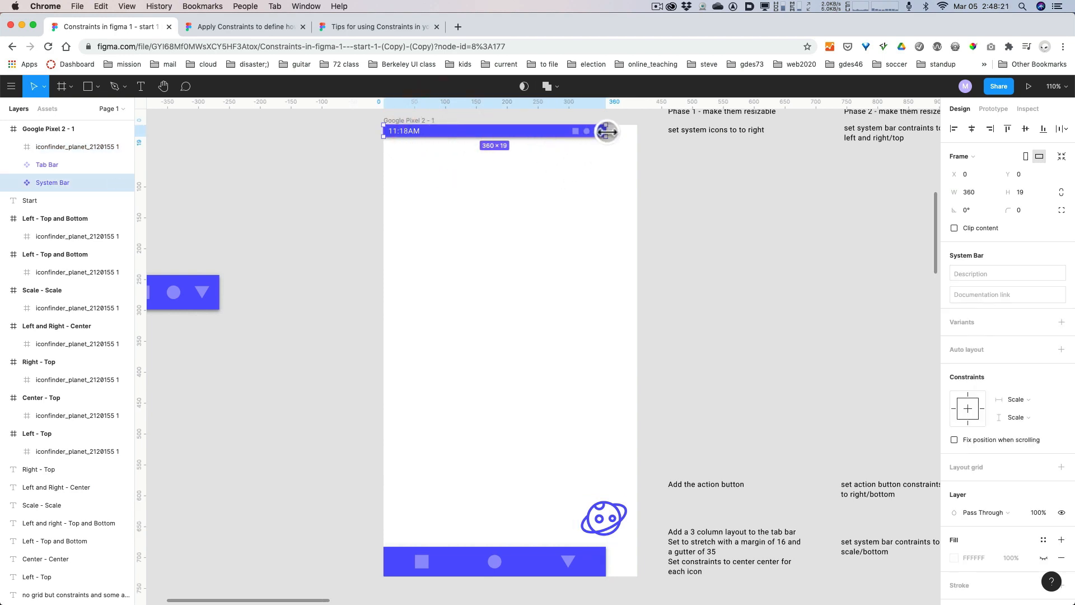
pyautogui.scroll(2, 607, 132)
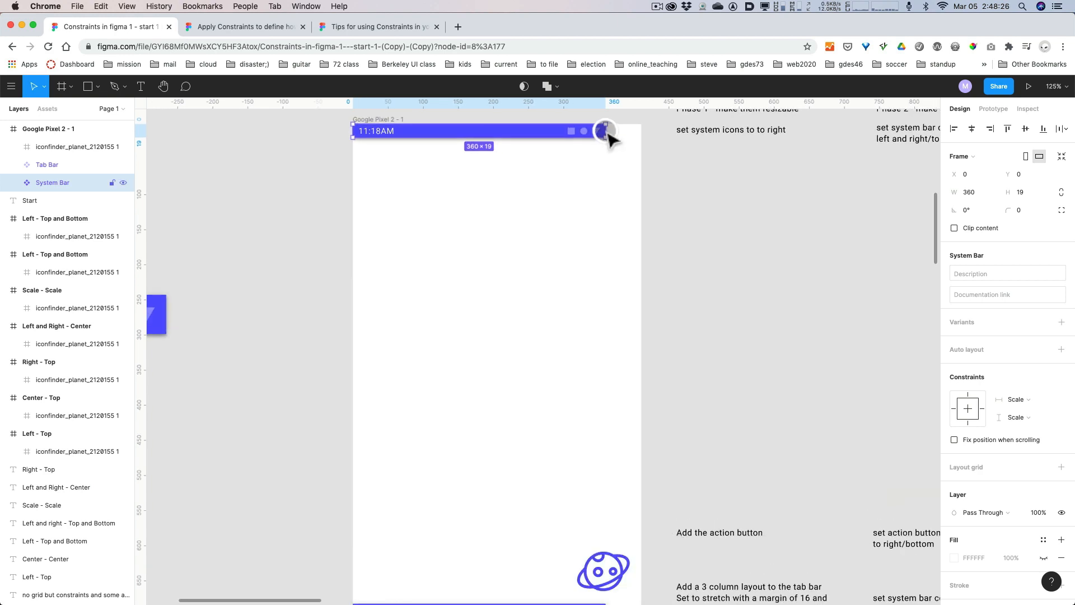
pyautogui.moveTo(607, 132); pyautogui.dragTo(633, 130)
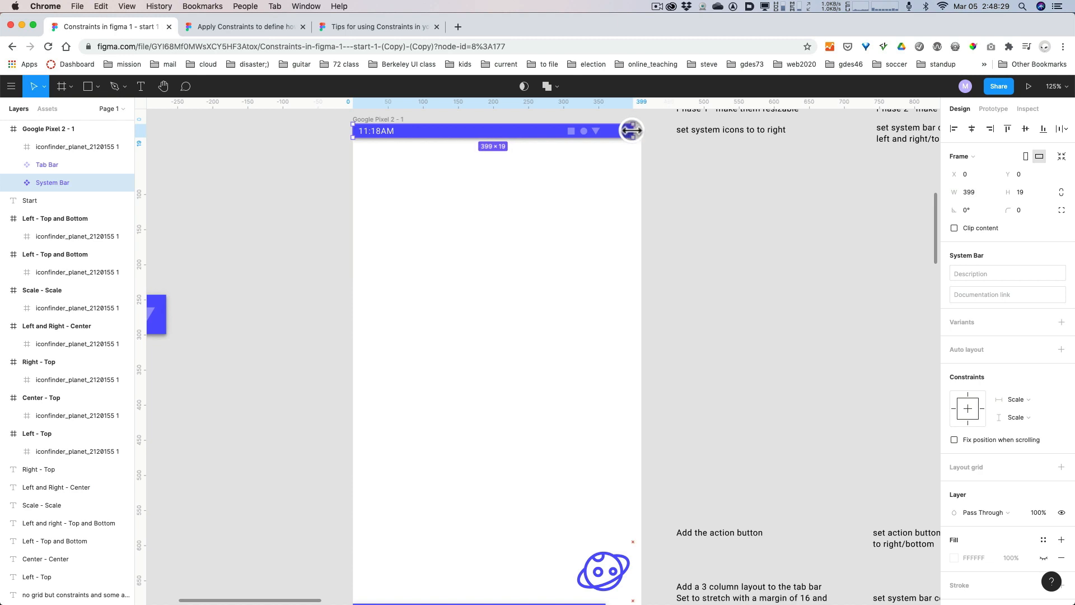
pyautogui.press('super+z')
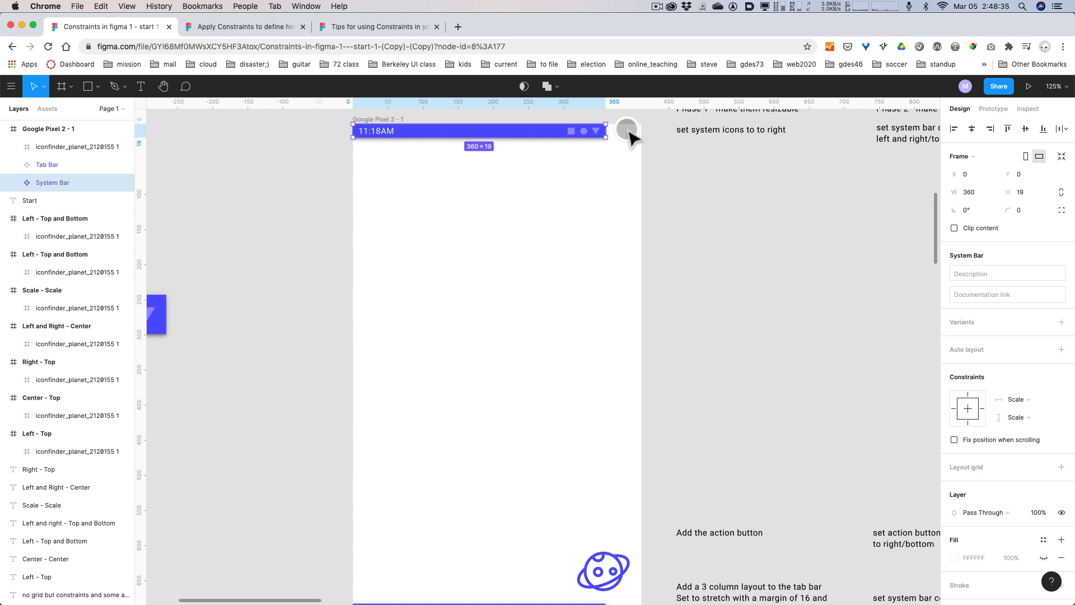
# Correct the note under the Phase 1 heading to read "set system icons to the right".
pyautogui.scroll(3, 689, 219)
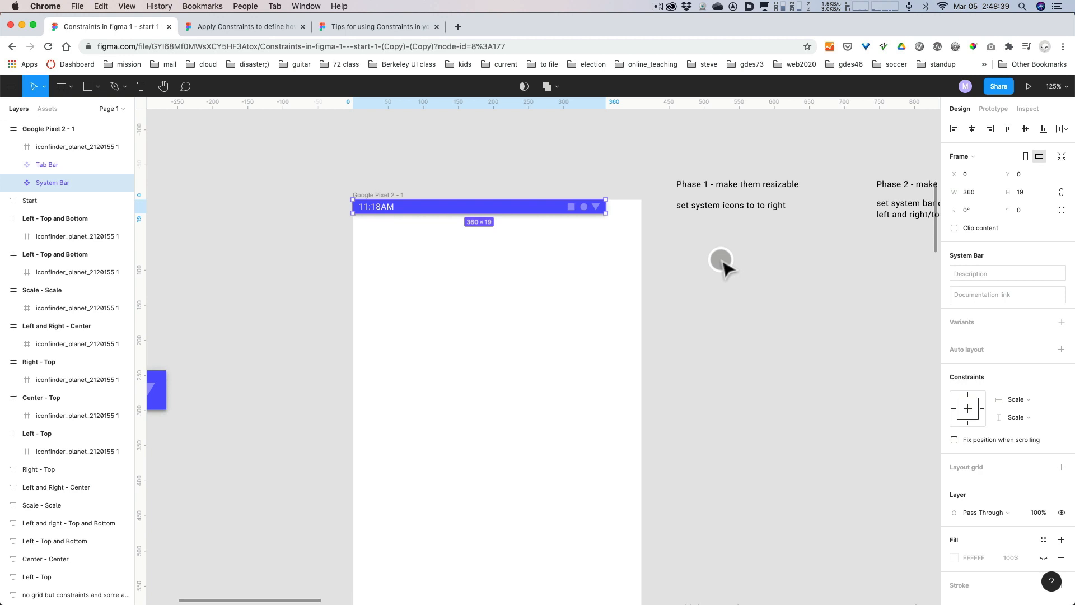
pyautogui.click(762, 206)
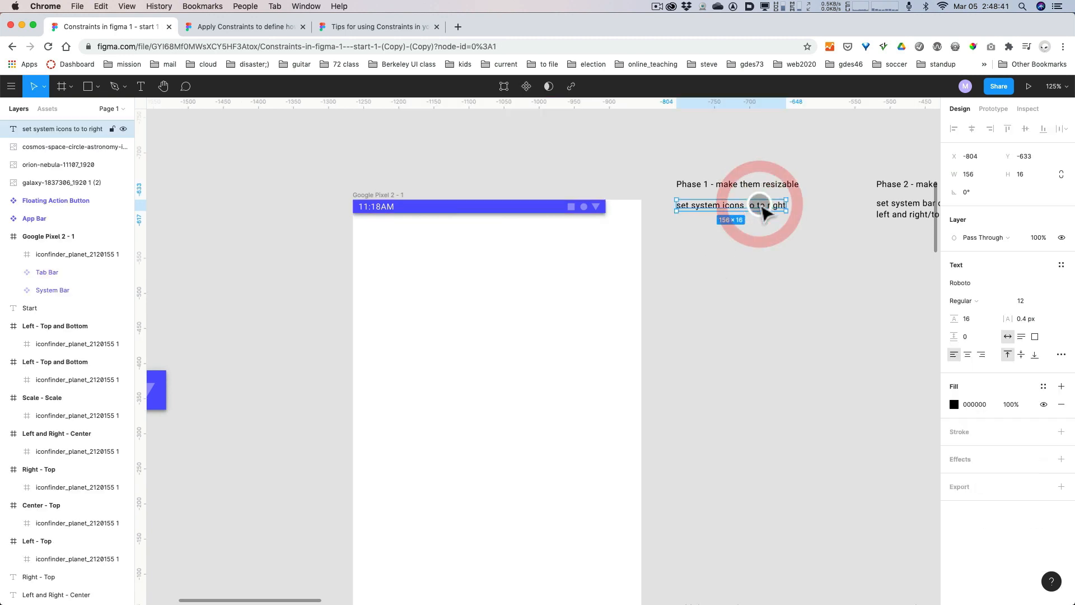
pyautogui.doubleClick(761, 206)
pyautogui.click(765, 205)
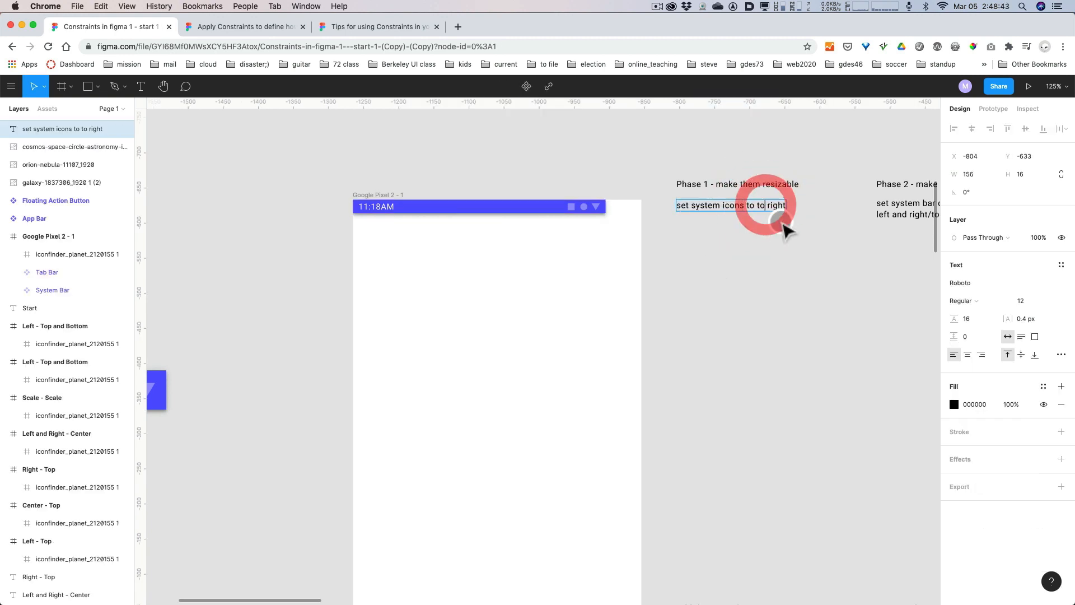
pyautogui.press('BackSpace')
pyautogui.write('he')
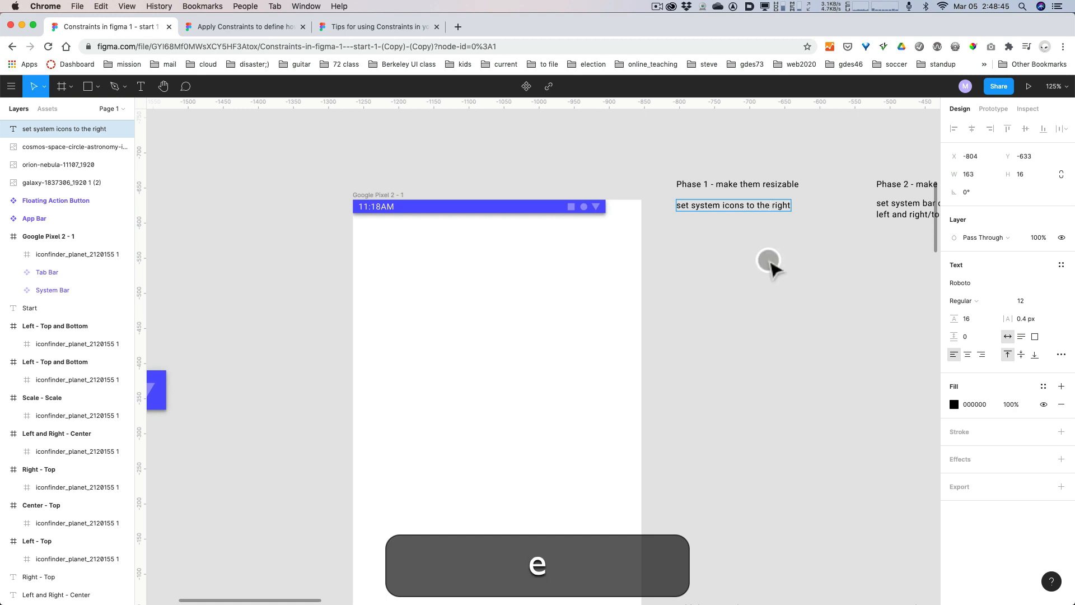
pyautogui.click(769, 260)
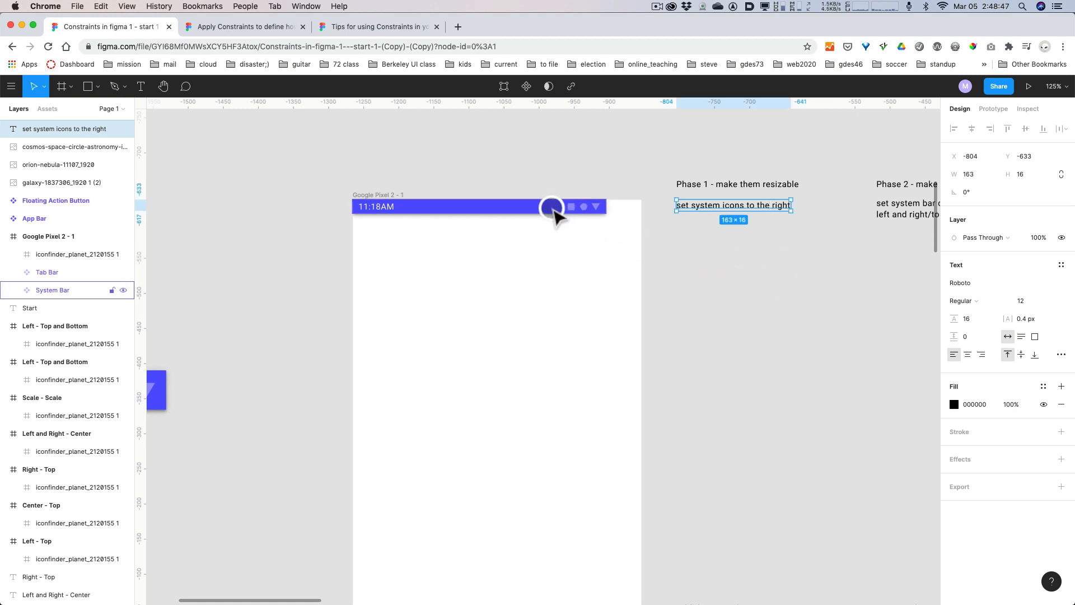
# Set the horizontal constraint of the System Bar's Icons group to Right.
pyautogui.click(577, 208)
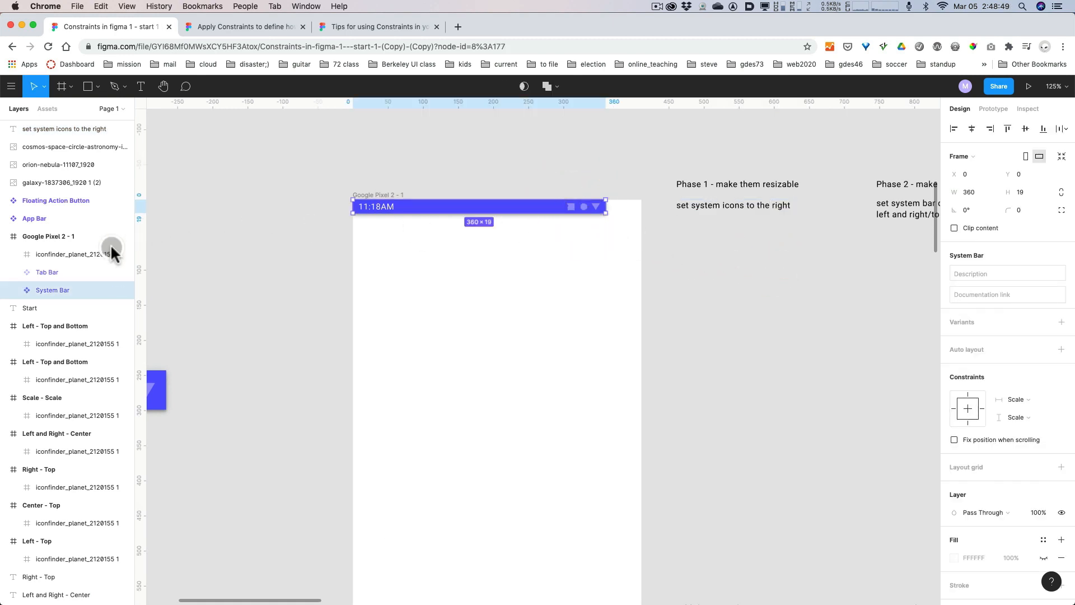
pyautogui.click(14, 290)
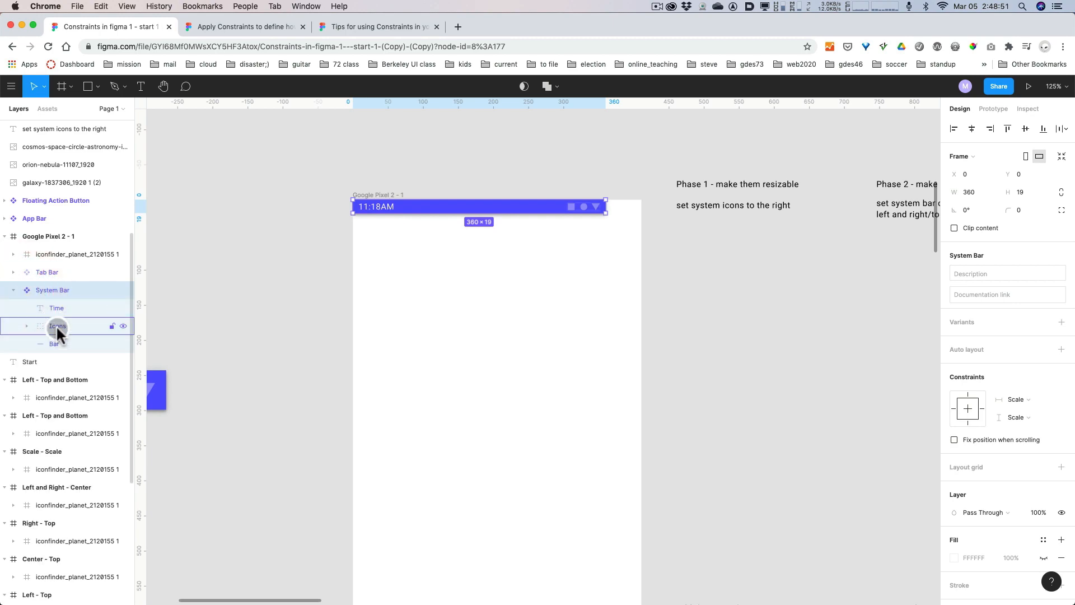
pyautogui.click(56, 326)
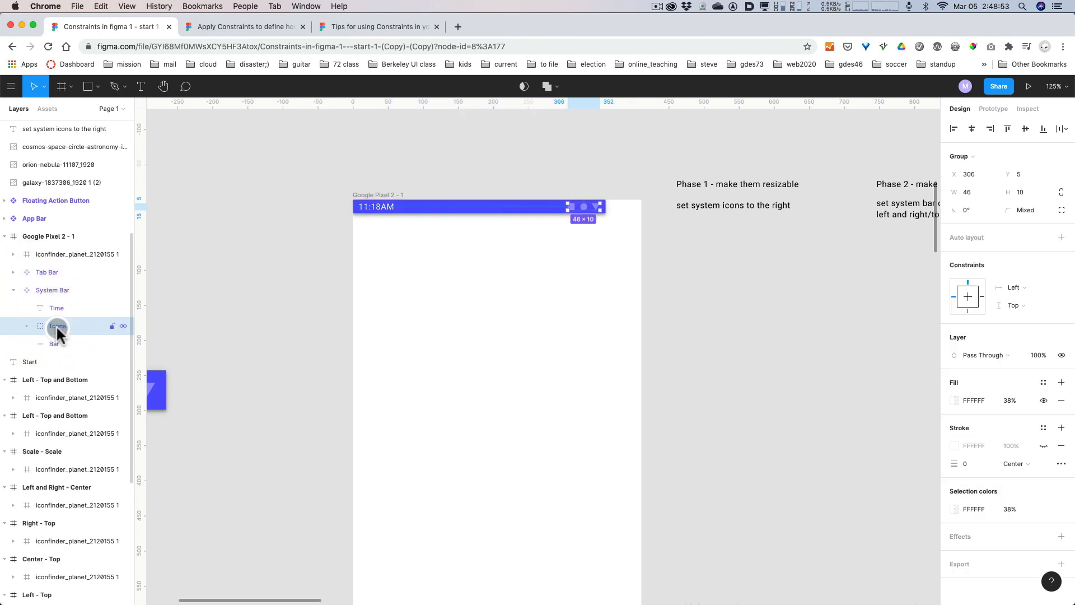
pyautogui.press('alt+super+8')
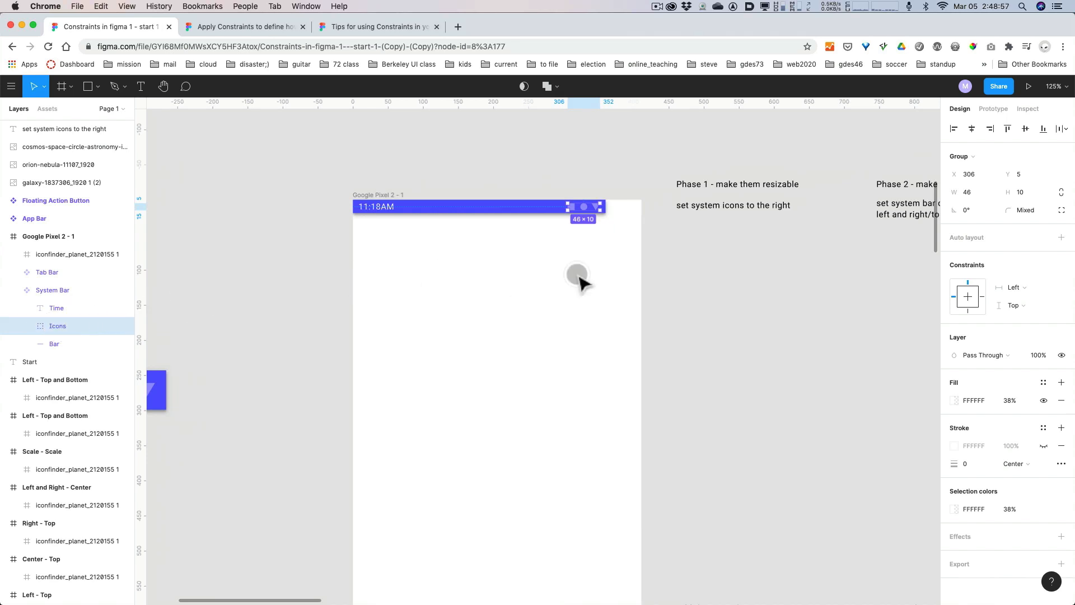
pyautogui.click(983, 295)
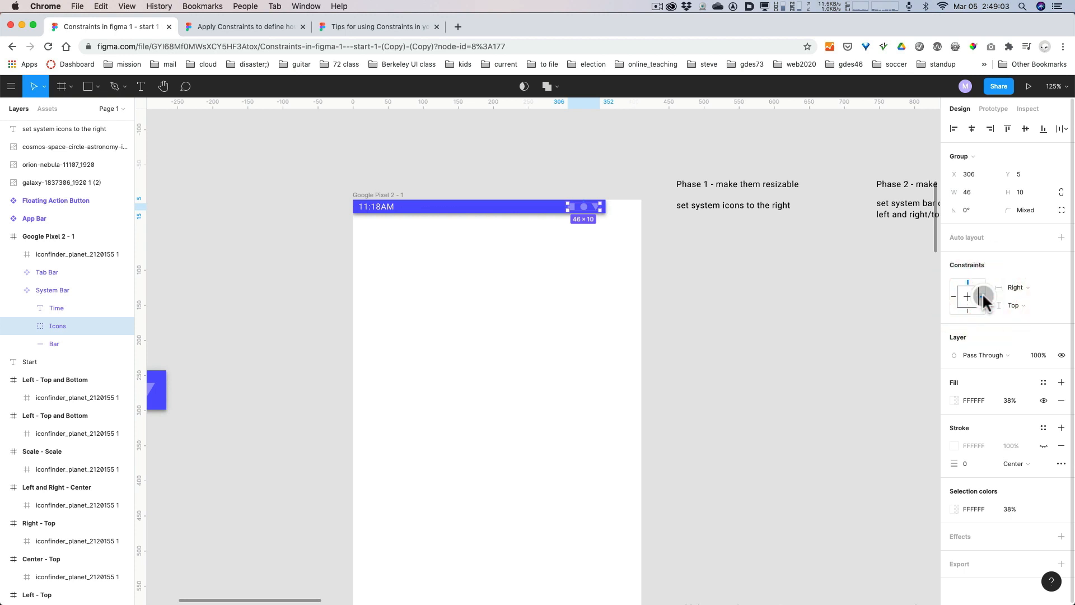
# Test the Icons group's constraint by widening the System Bar to about 370, and undo the resizing.
pyautogui.click(502, 208)
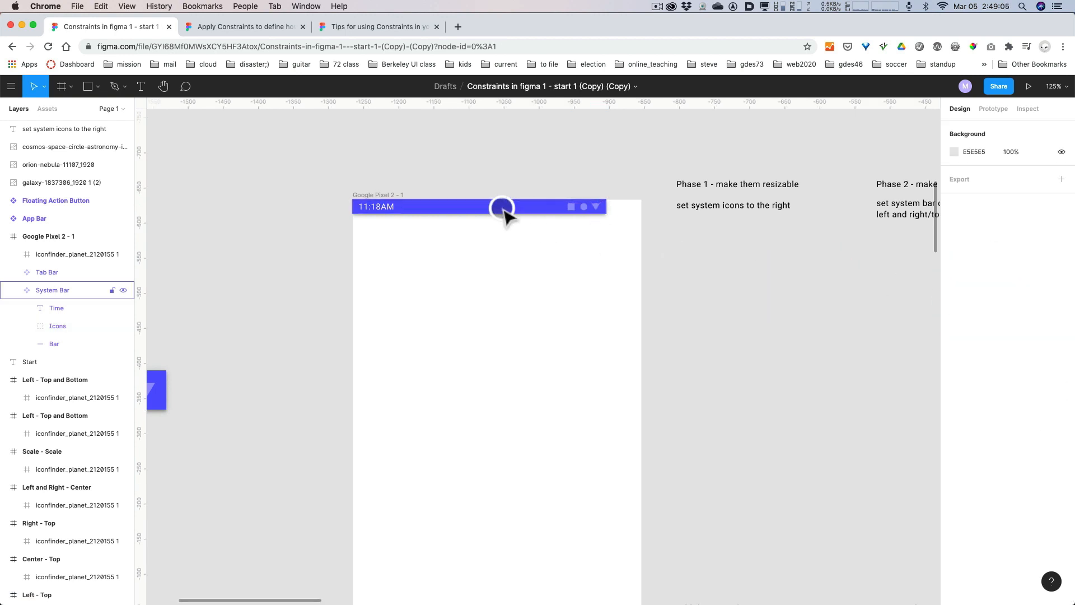
pyautogui.moveTo(604, 207)
pyautogui.mouseDown()
pyautogui.moveTo(642, 206)
pyautogui.moveTo(613, 206)
pyautogui.mouseUp()
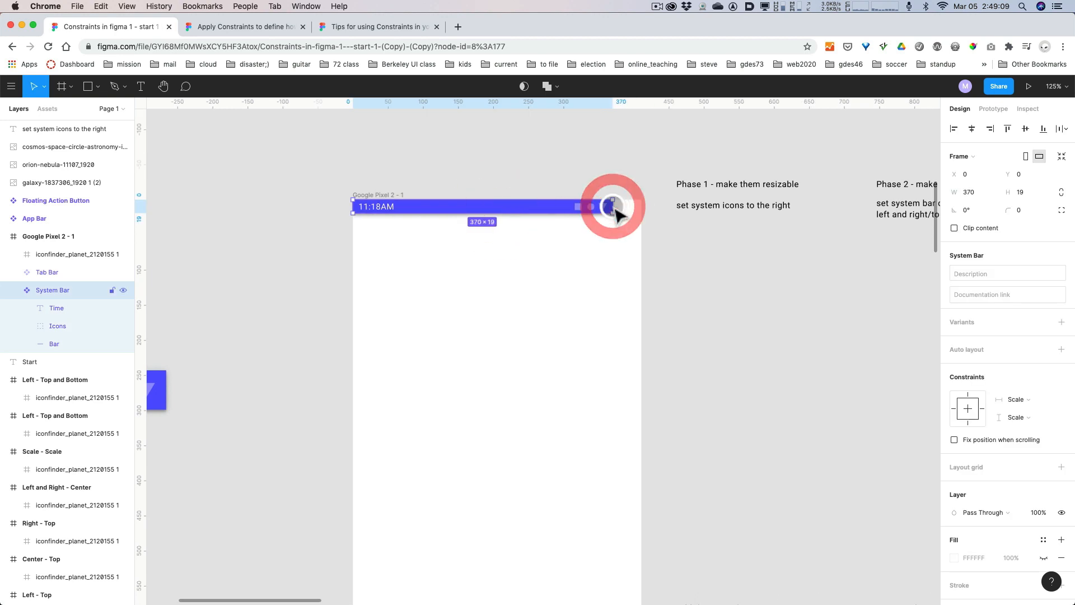
pyautogui.press('super+z')
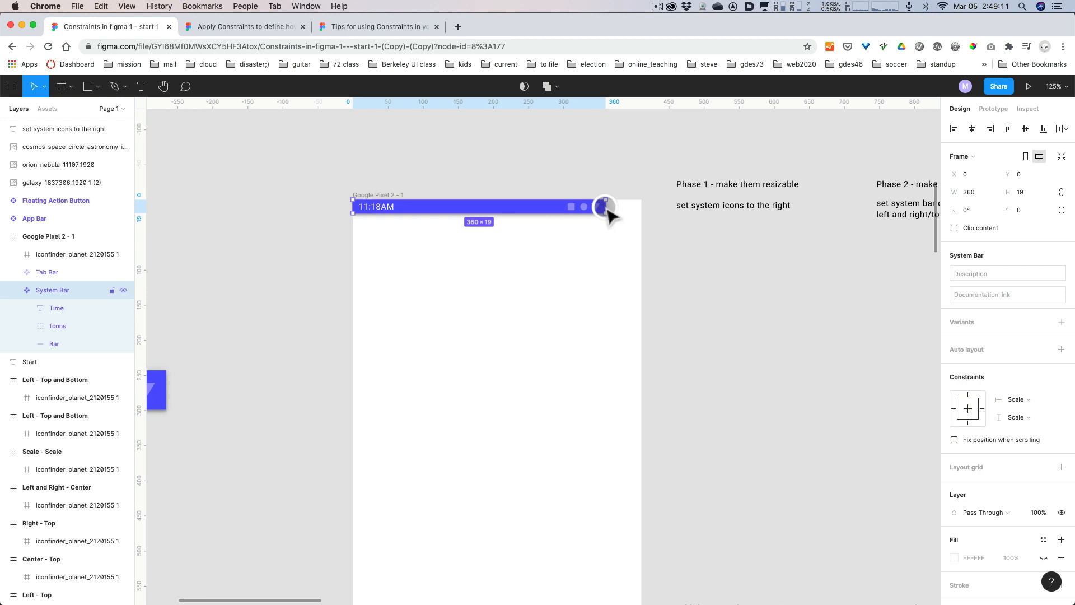
# Stretch the System Bar to the full width of the Google Pixel 2 - 1 frame.
pyautogui.moveTo(606, 206); pyautogui.dragTo(640, 207)
pyautogui.click(699, 270)
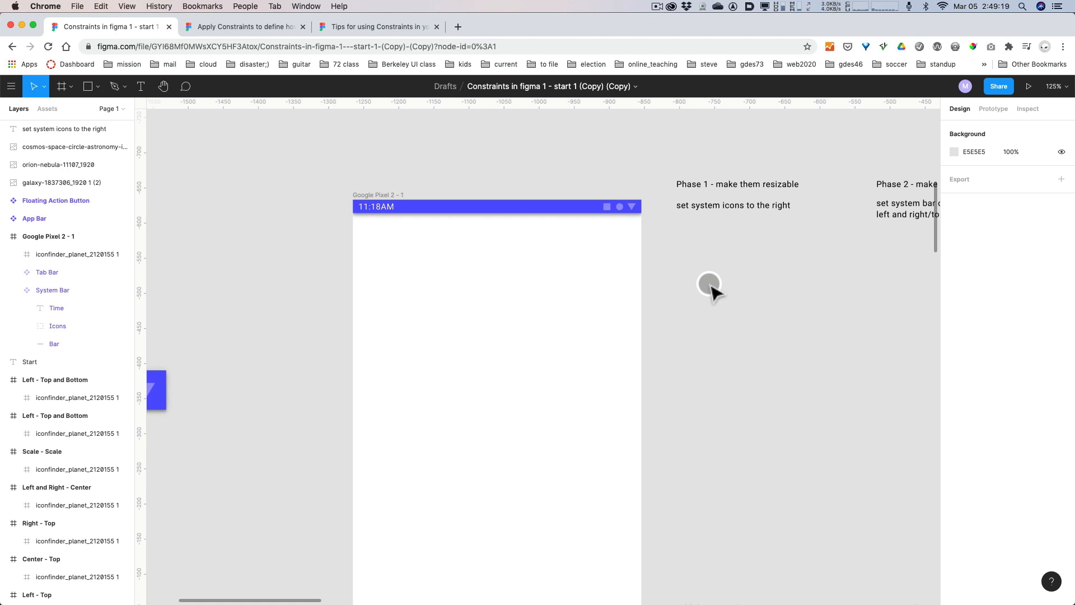
# Add a layout grid to the Tab Bar and change its type from a uniform grid to columns.
pyautogui.scroll(-3, 710, 286)
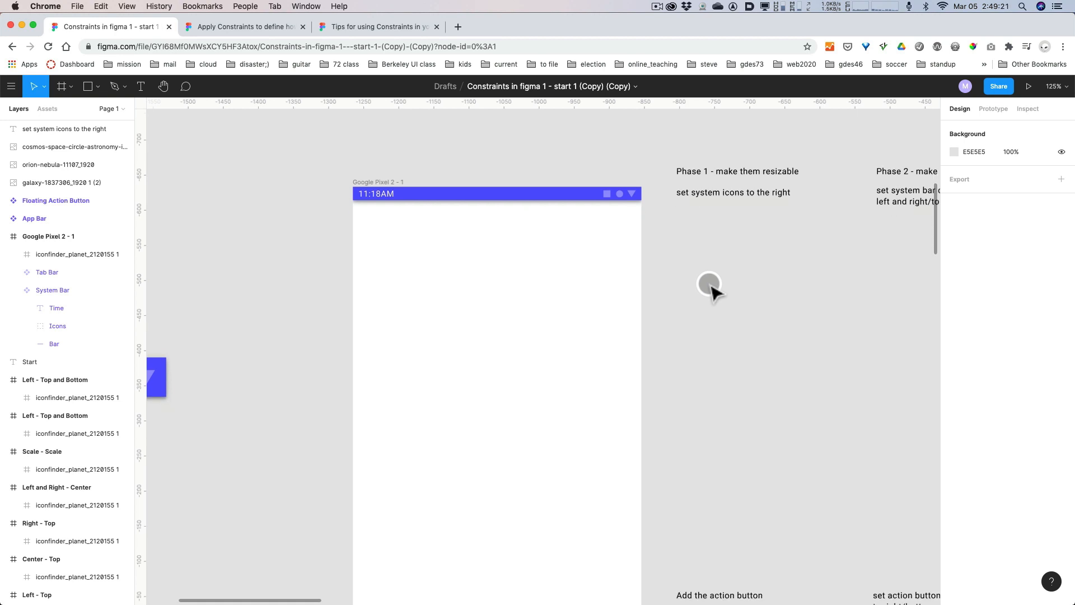
pyautogui.scroll(1, 711, 286)
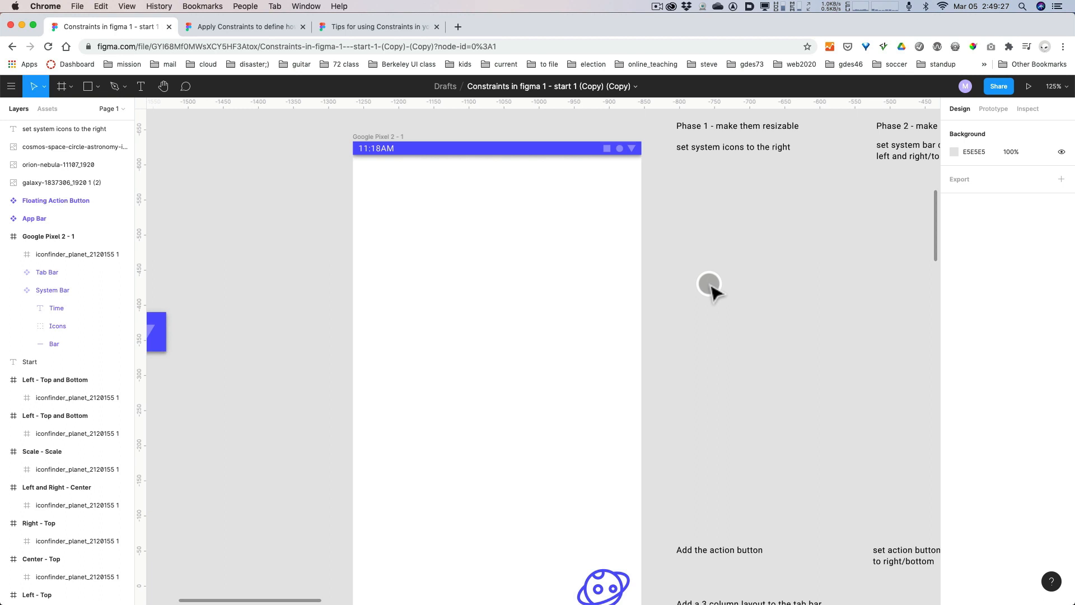
pyautogui.scroll(-6, 750, 282)
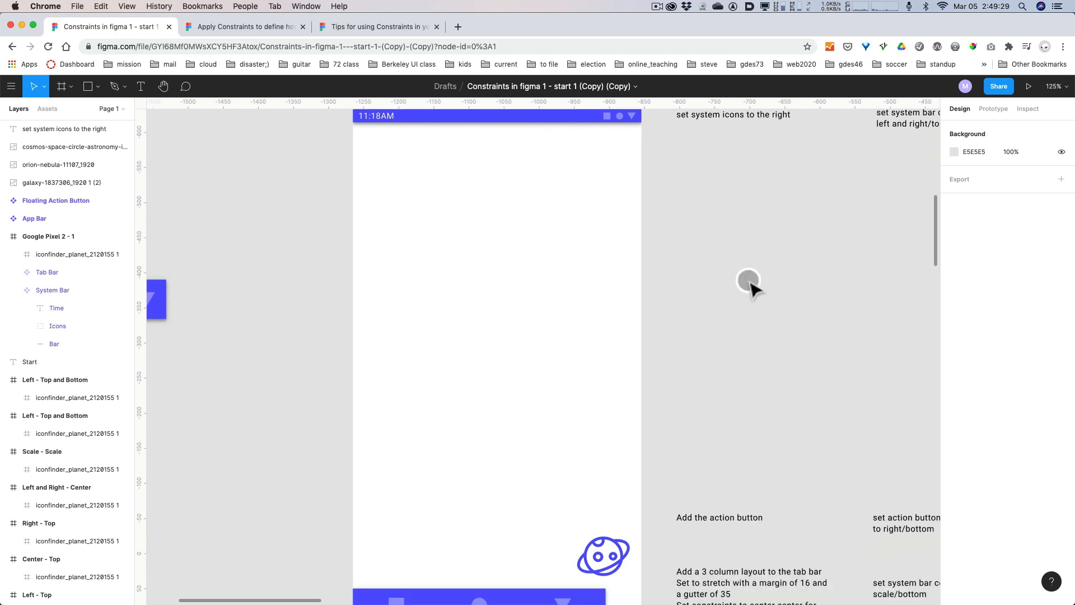
pyautogui.scroll(-4, 750, 286)
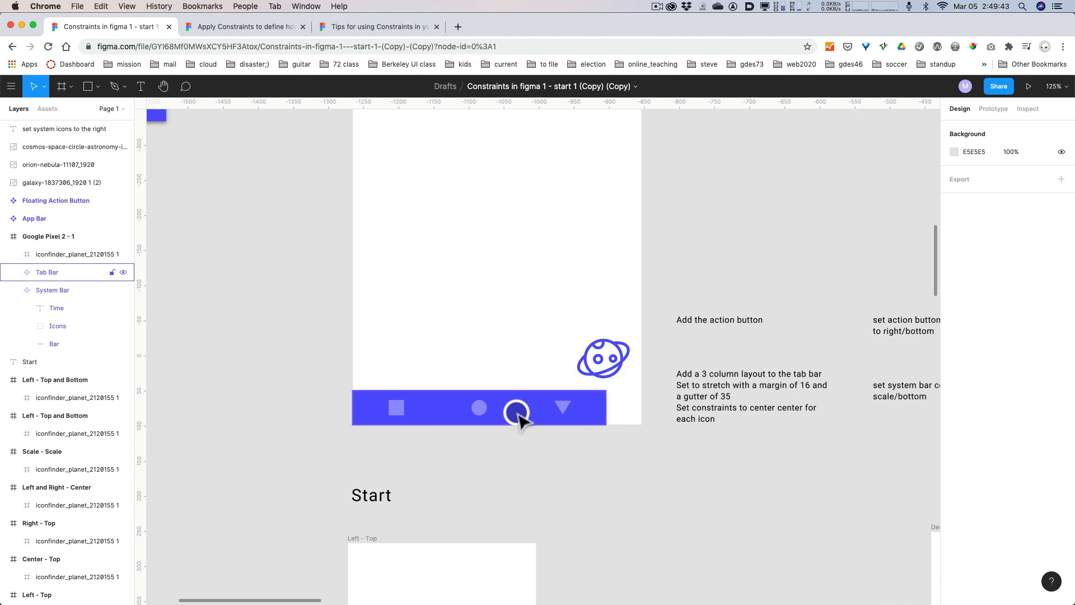
pyautogui.click(518, 418)
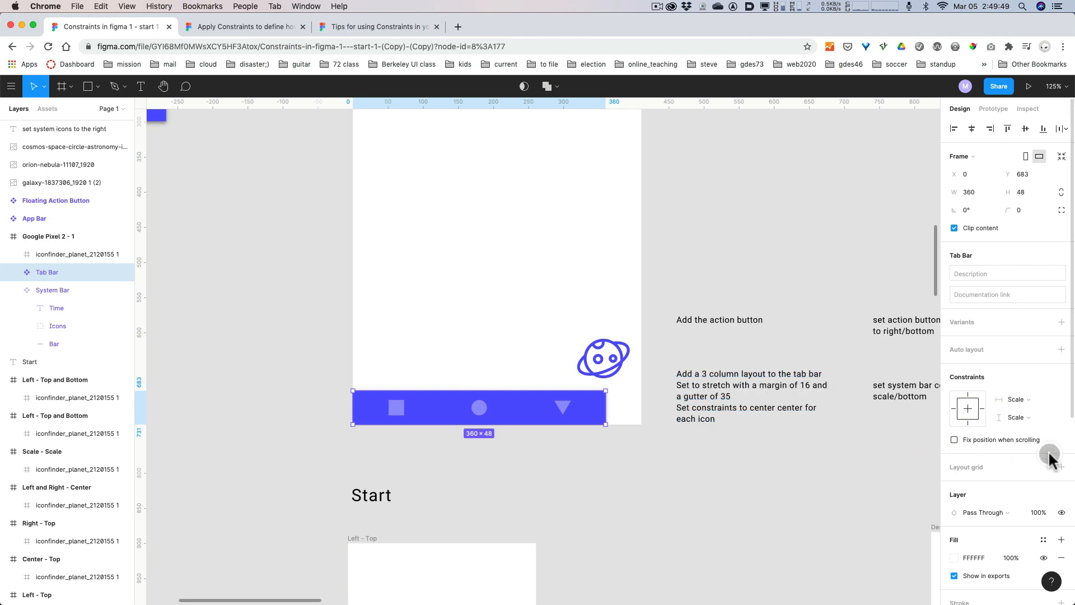
pyautogui.press('alt+super+8')
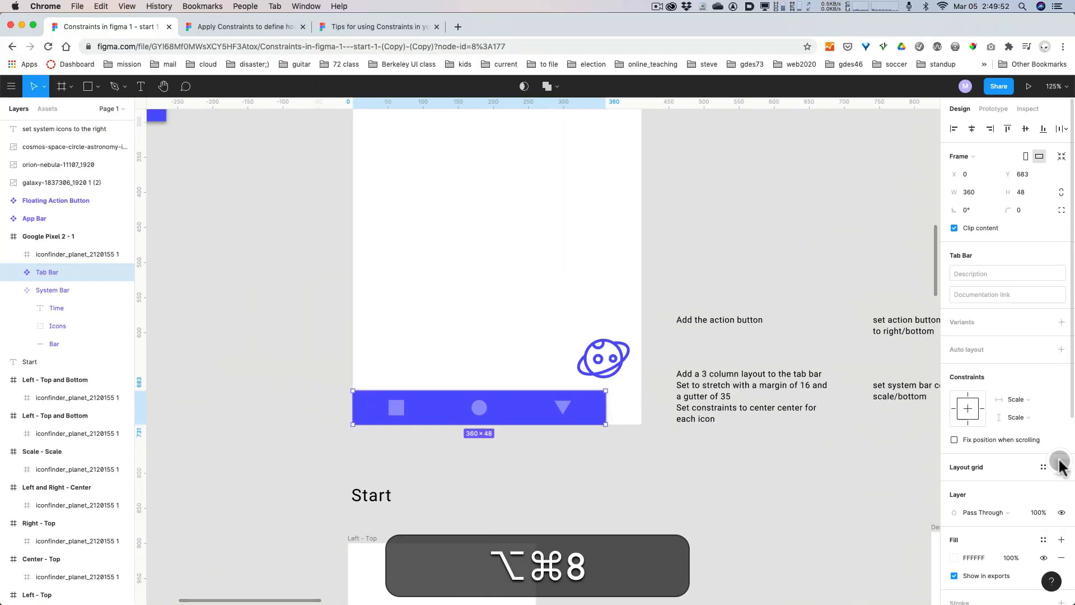
pyautogui.click(1061, 466)
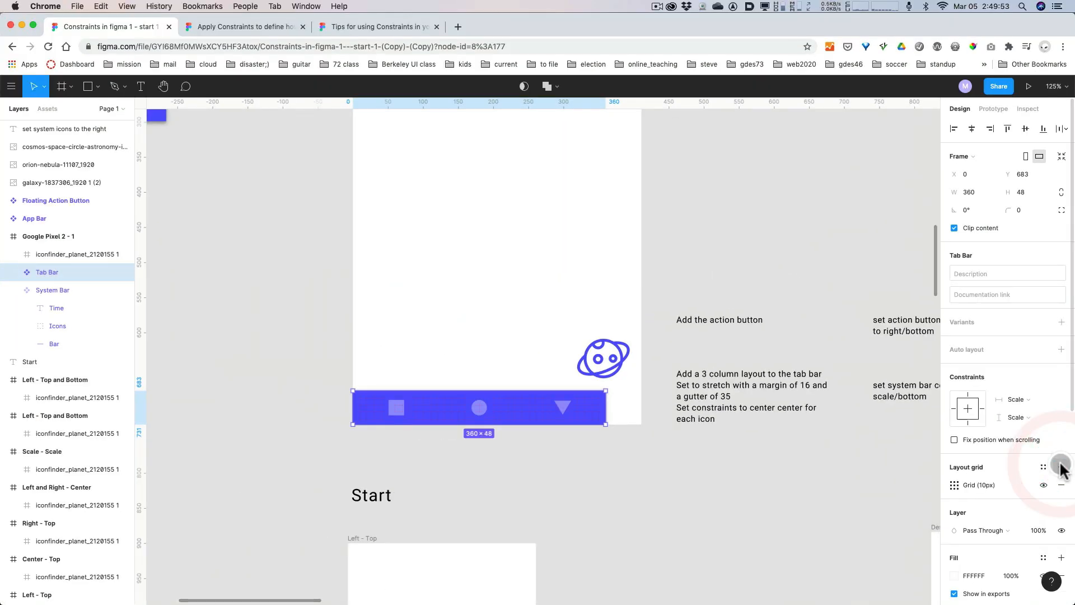
pyautogui.click(955, 485)
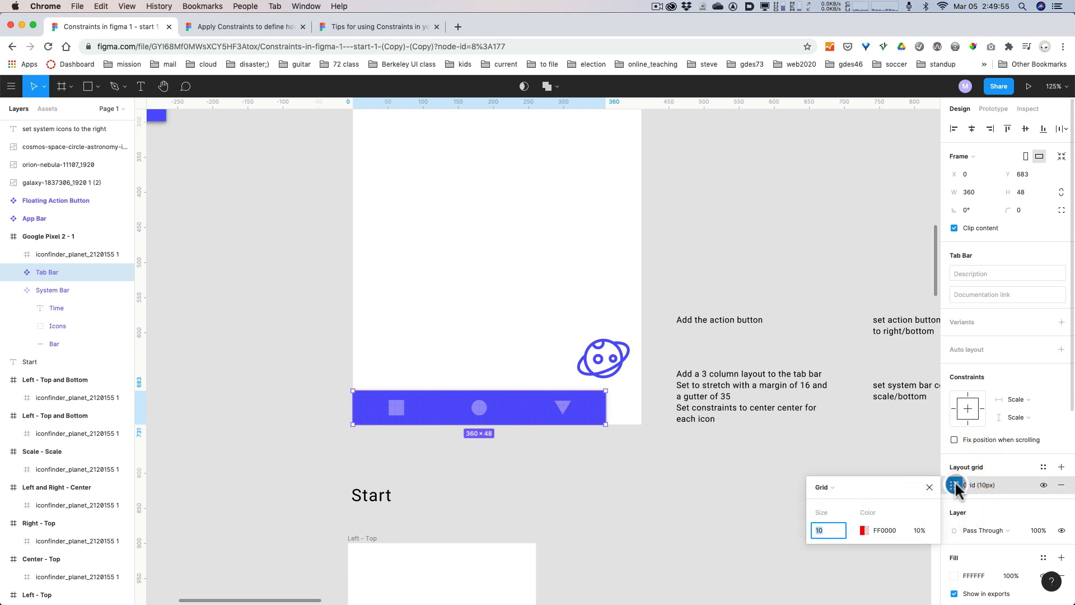
pyautogui.click(832, 487)
pyautogui.click(835, 500)
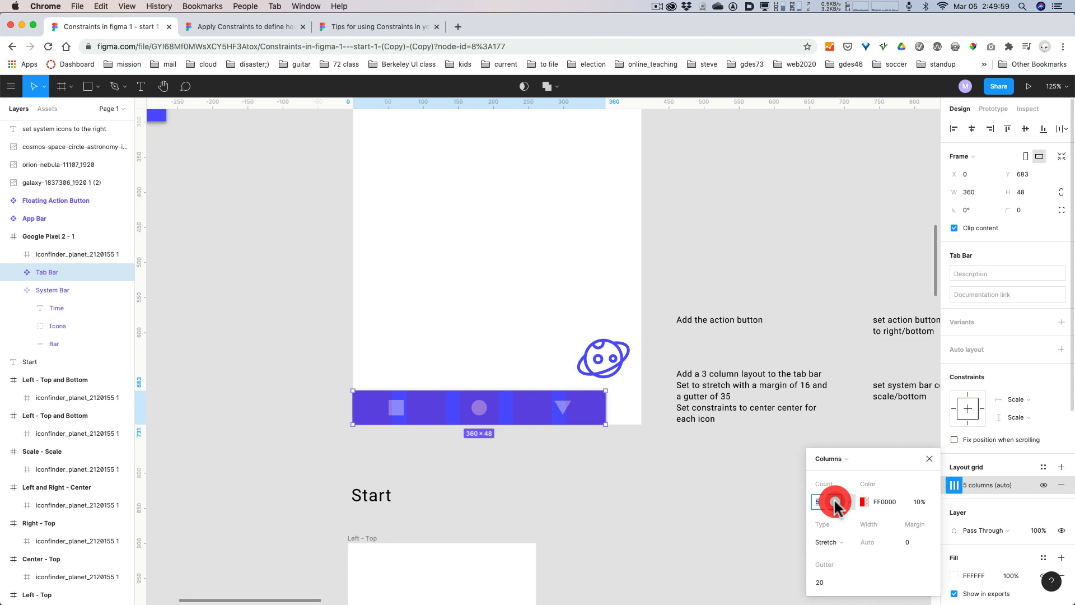
# Set the Tab Bar's column grid to a margin of 16 and a gutter of 35.
pyautogui.click(667, 512)
pyautogui.press('space')
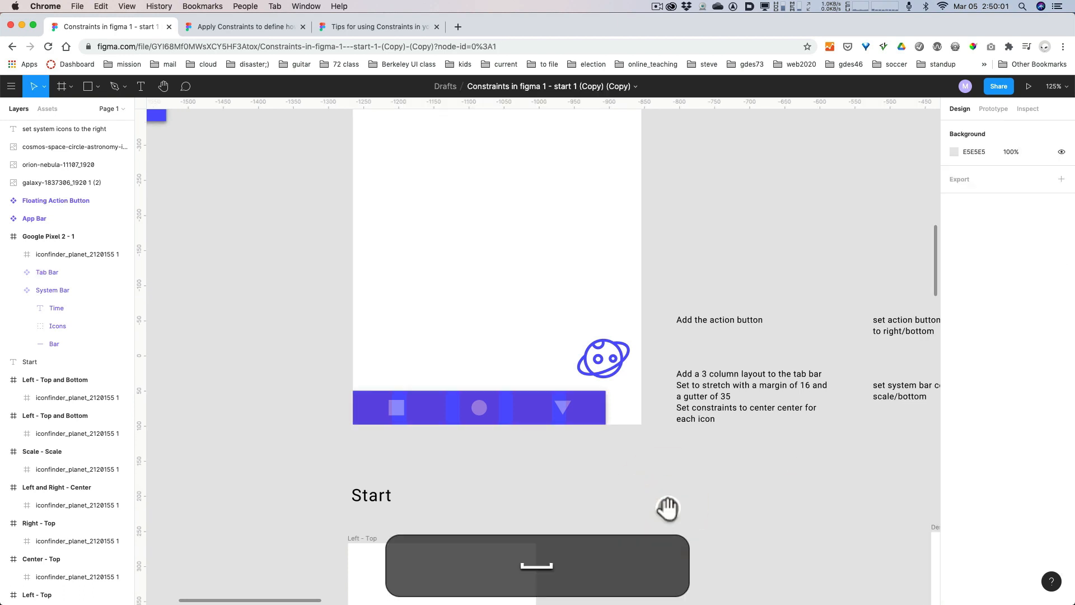
pyautogui.moveTo(668, 508); pyautogui.dragTo(615, 501)
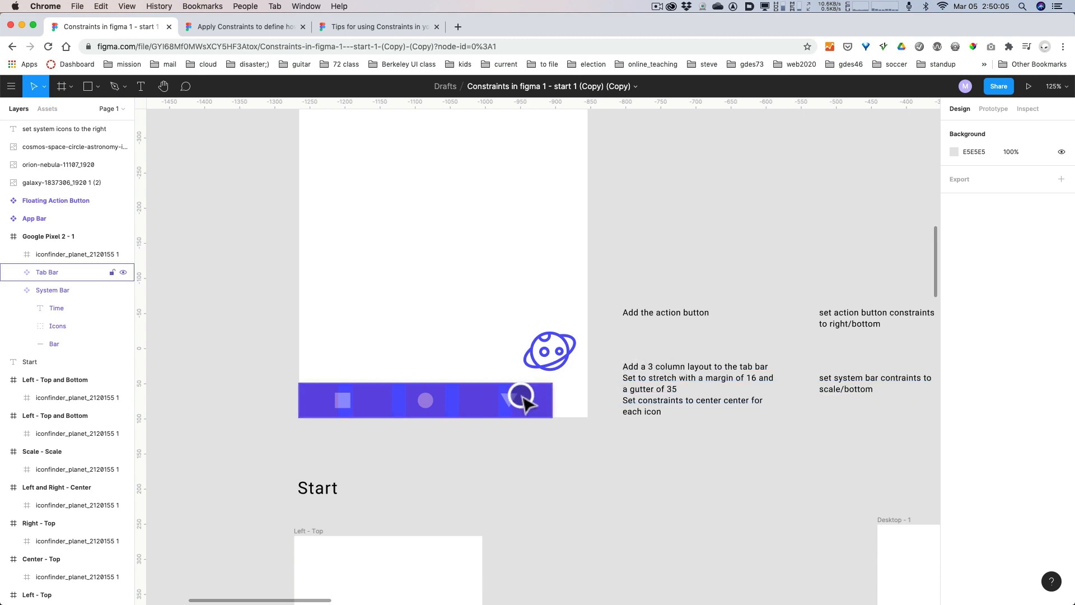
pyautogui.click(474, 398)
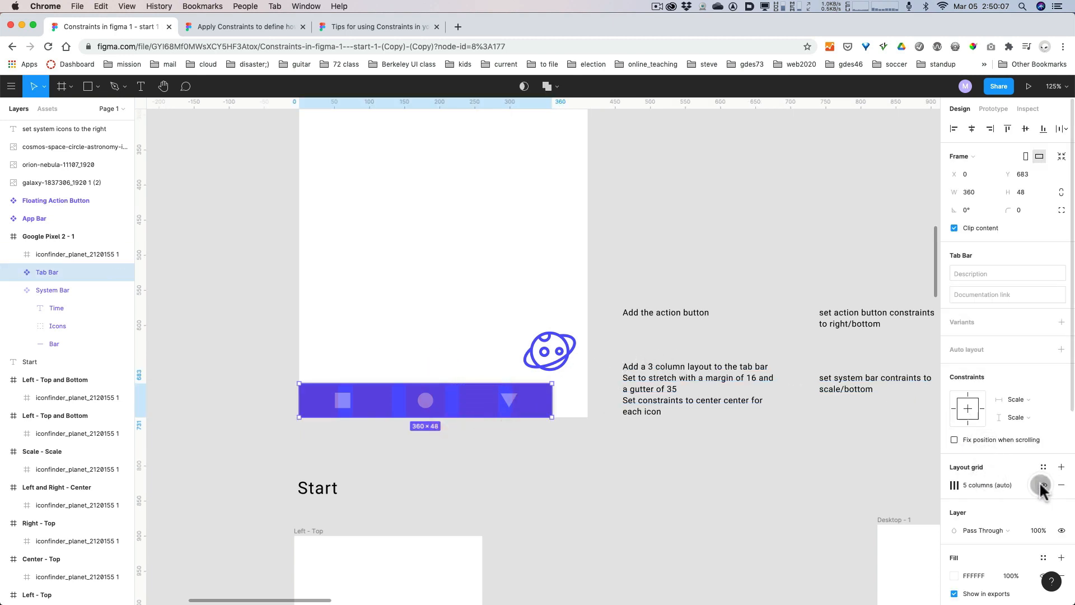
pyautogui.click(955, 485)
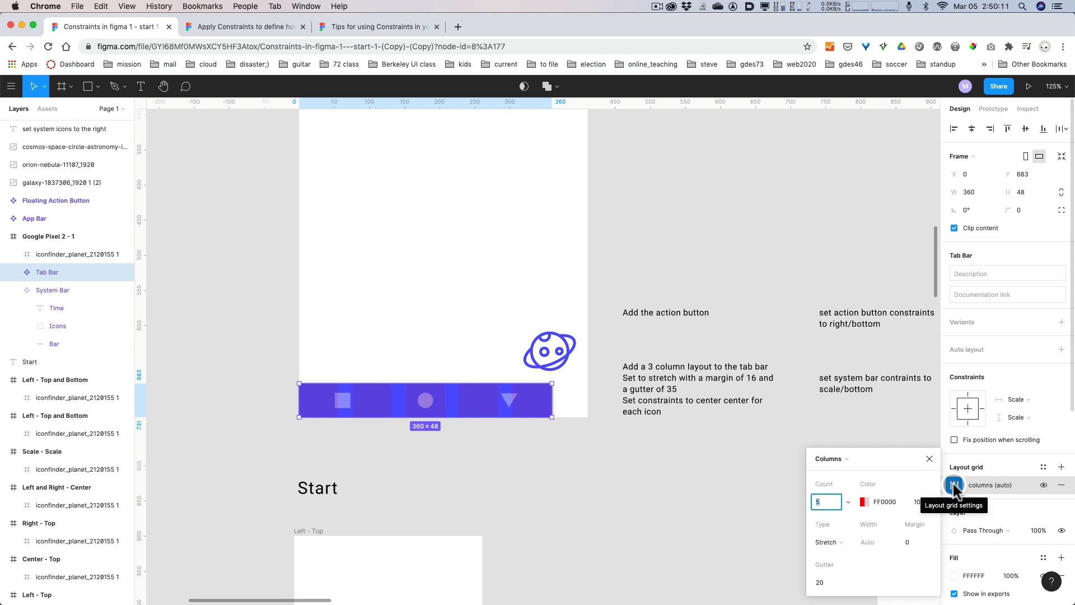
pyautogui.click(909, 541)
pyautogui.write('16')
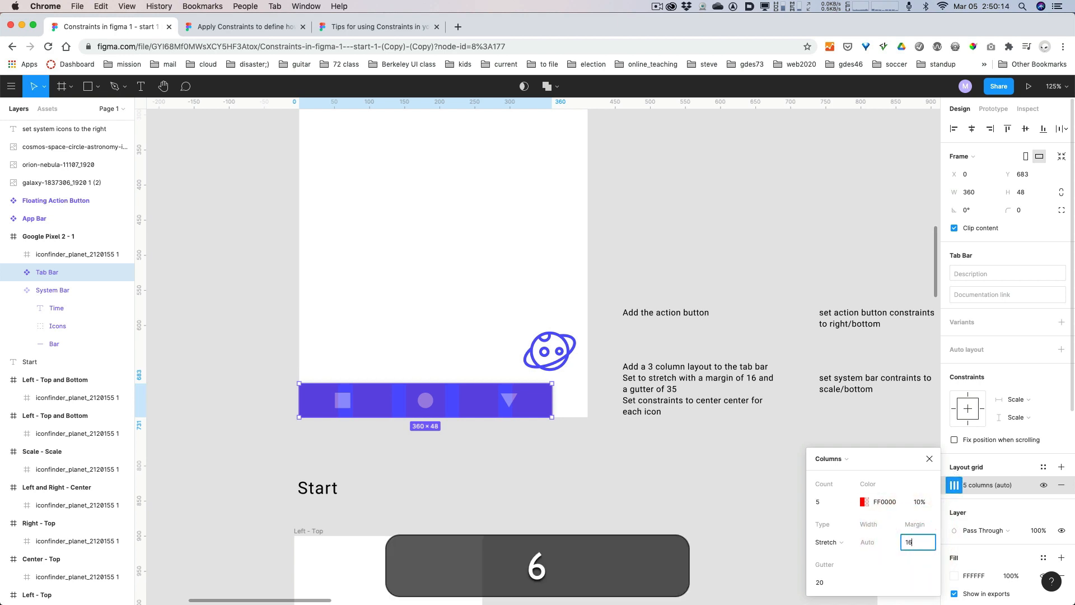
pyautogui.click(865, 545)
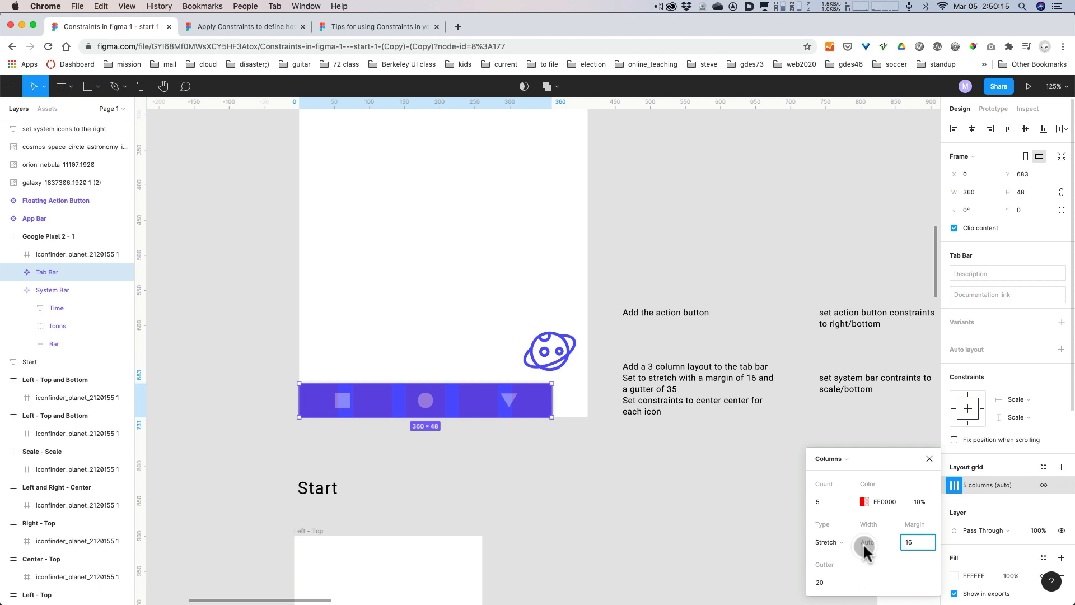
pyautogui.click(827, 581)
pyautogui.write('35')
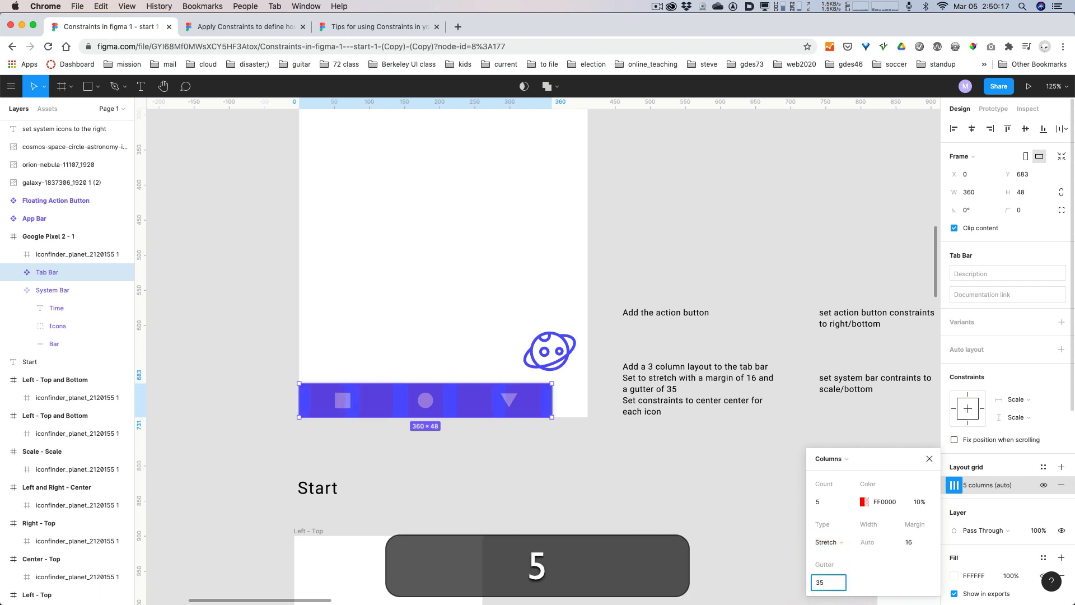
# Keep the Tab Bar's column grid type at Stretch and set the column count to 3.
pyautogui.click(819, 540)
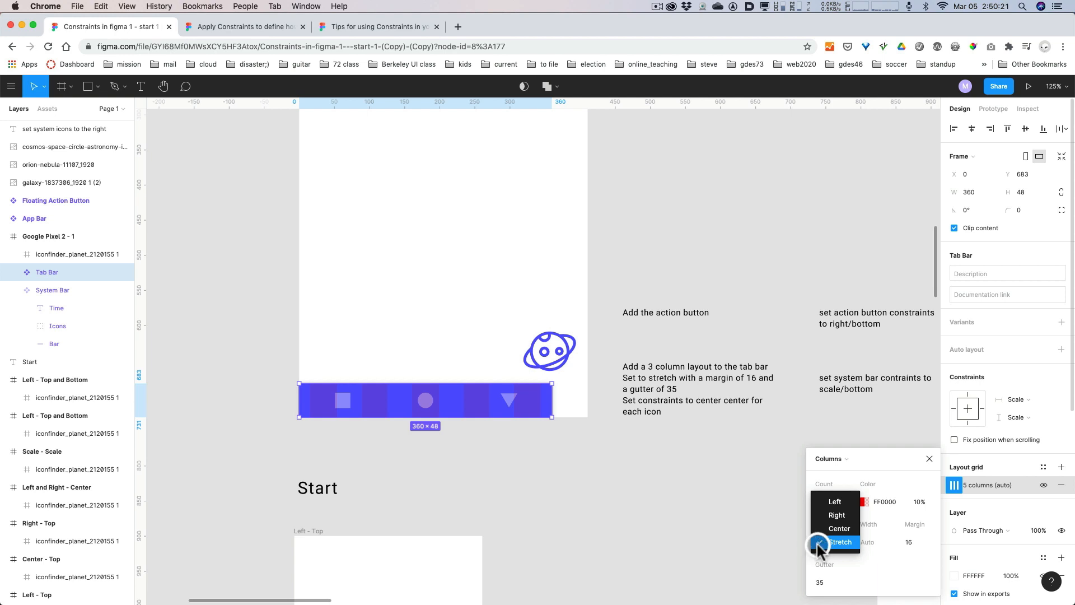
pyautogui.click(817, 542)
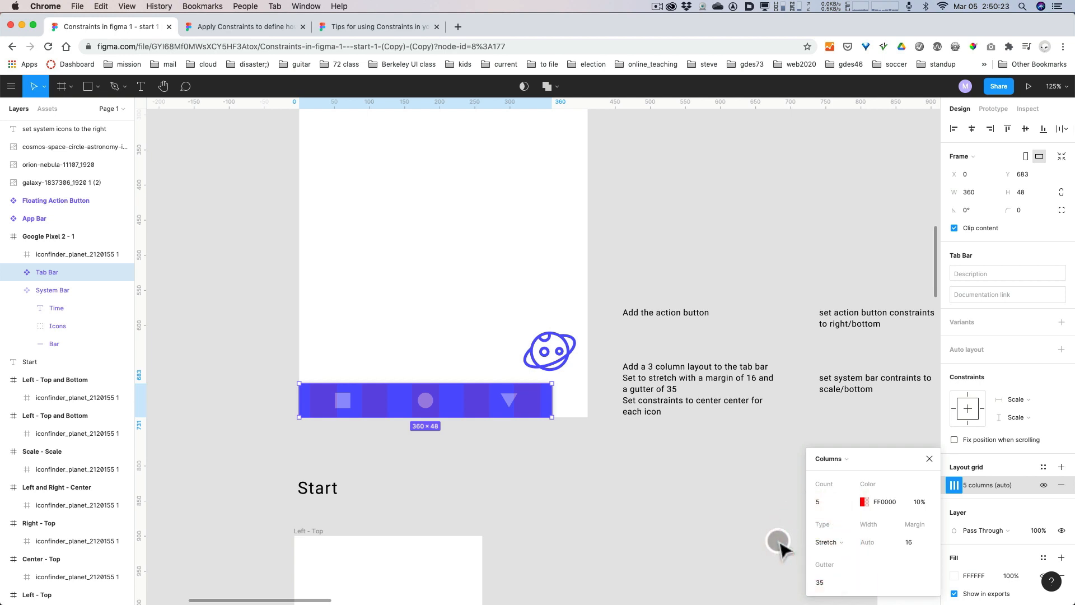
pyautogui.click(821, 502)
pyautogui.write('3')
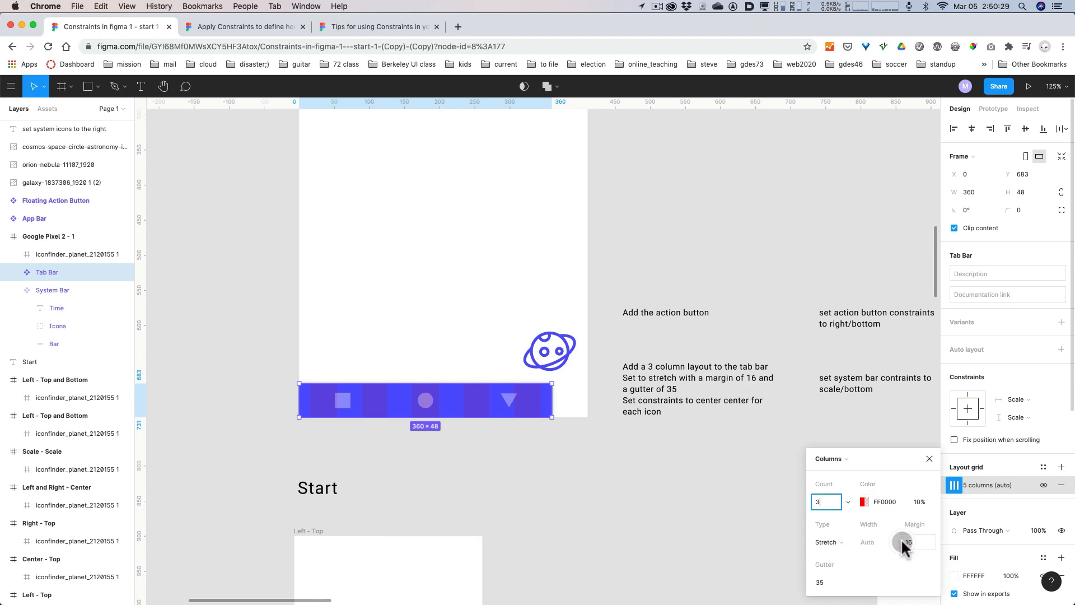
pyautogui.press('alt+super+8')
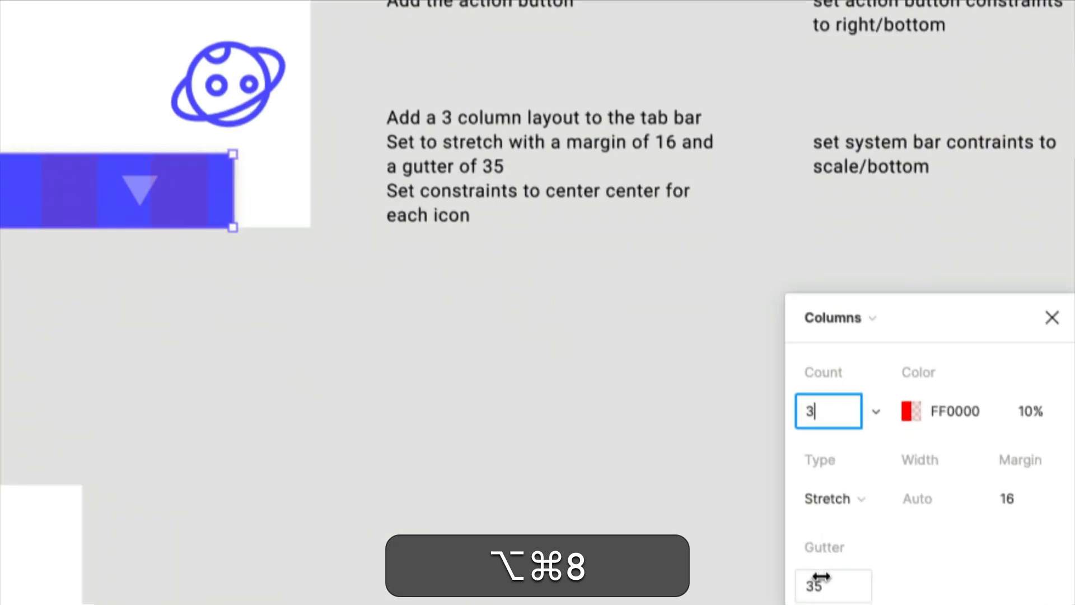
pyautogui.press('alt+super+8')
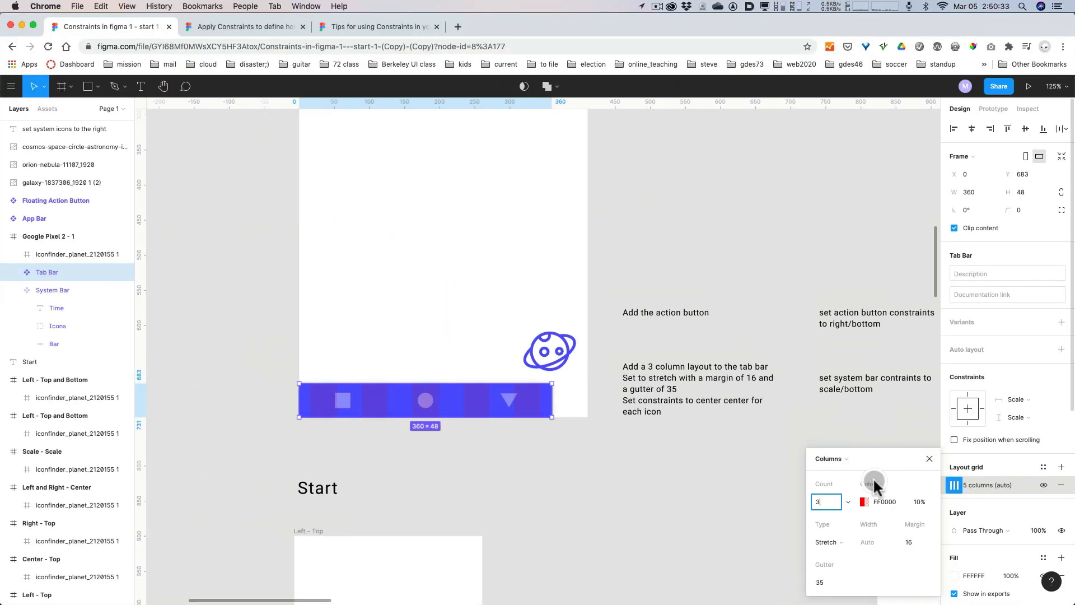
pyautogui.click(927, 456)
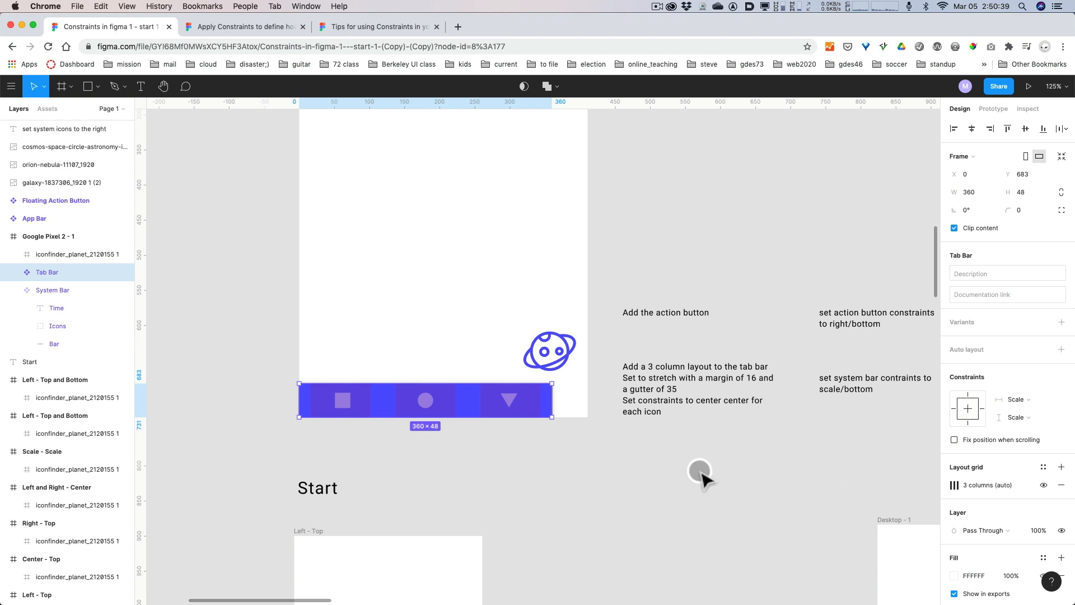
# Set the vertical constraint of the Tab Bar's Rectangle icon to Center.
pyautogui.click(350, 405)
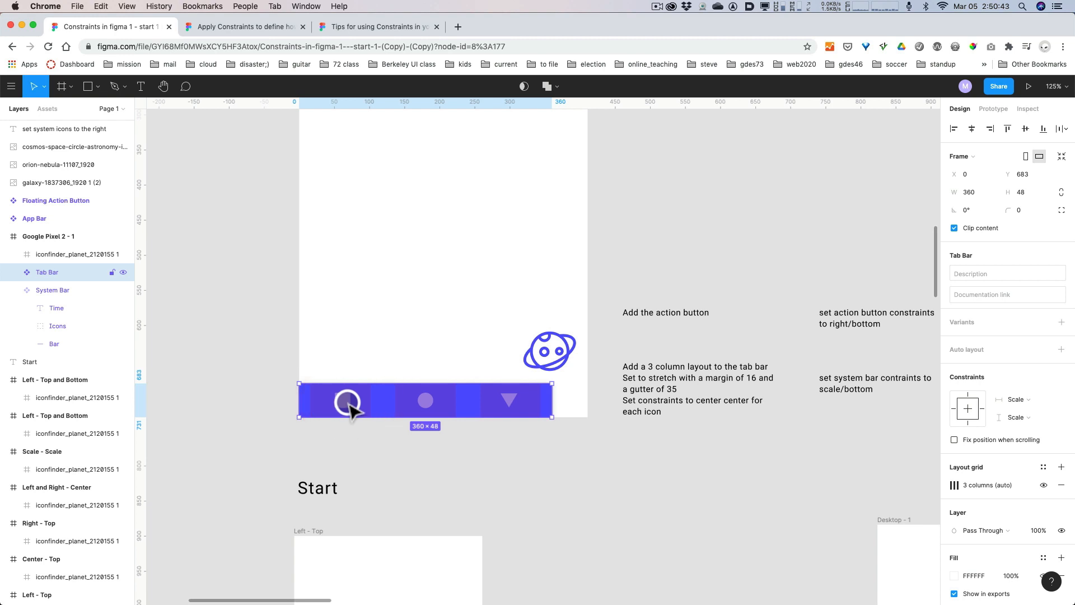
pyautogui.click(350, 404)
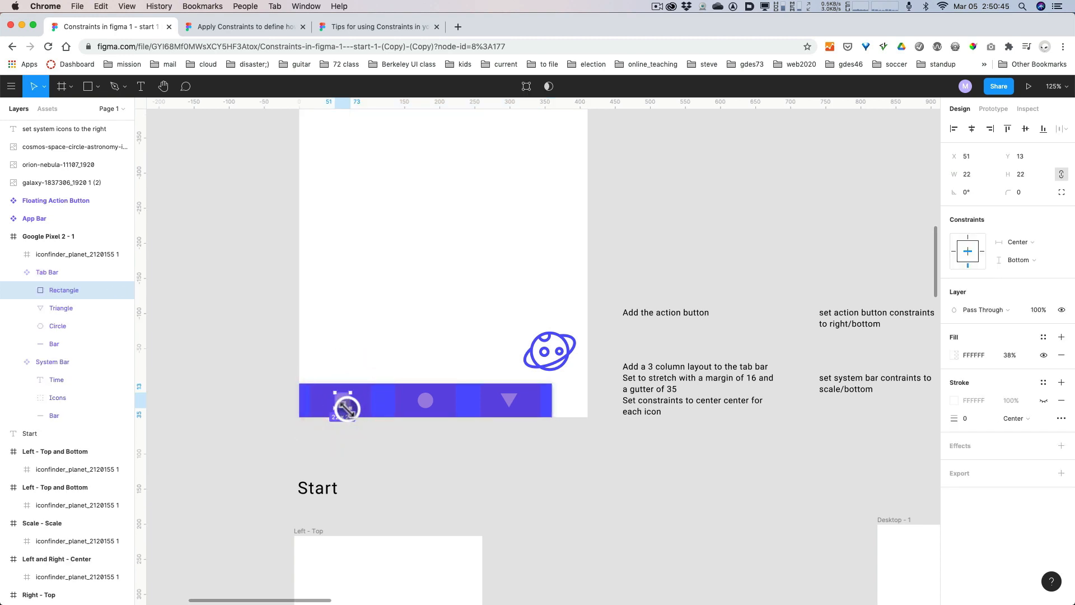
pyautogui.click(67, 290)
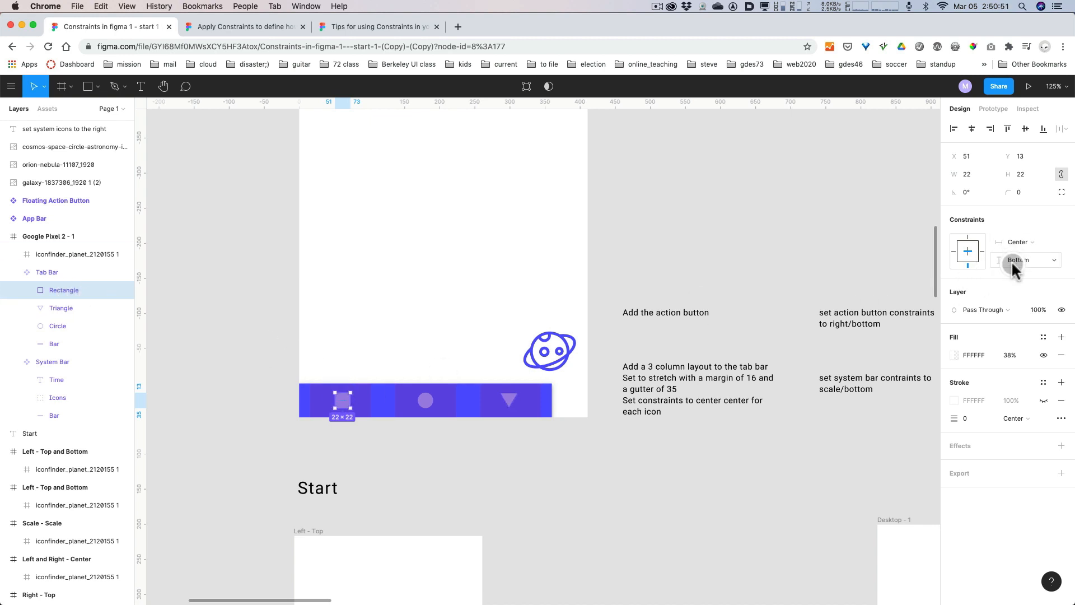
pyautogui.click(968, 250)
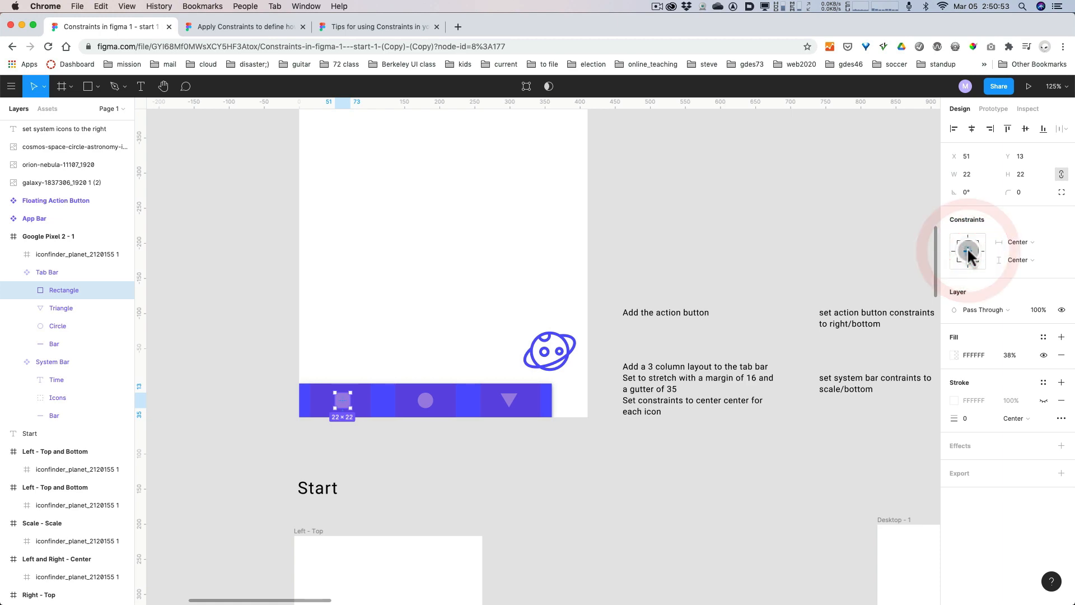
pyautogui.press('alt+super+8')
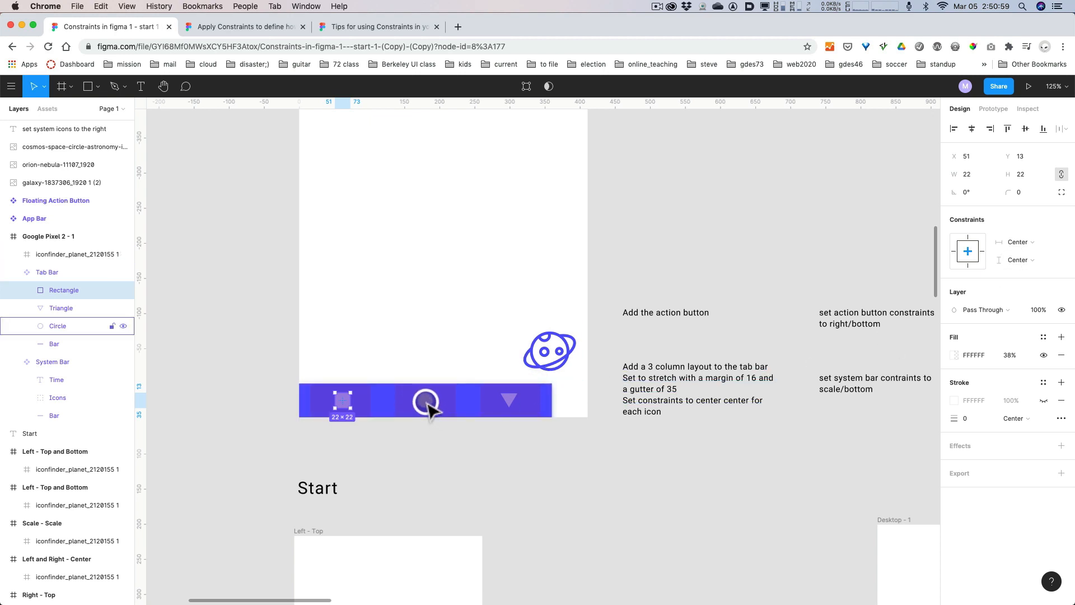
# Set the vertical constraint of the Tab Bar's Circle icon to Center.
pyautogui.click(431, 404)
pyautogui.click(1007, 258)
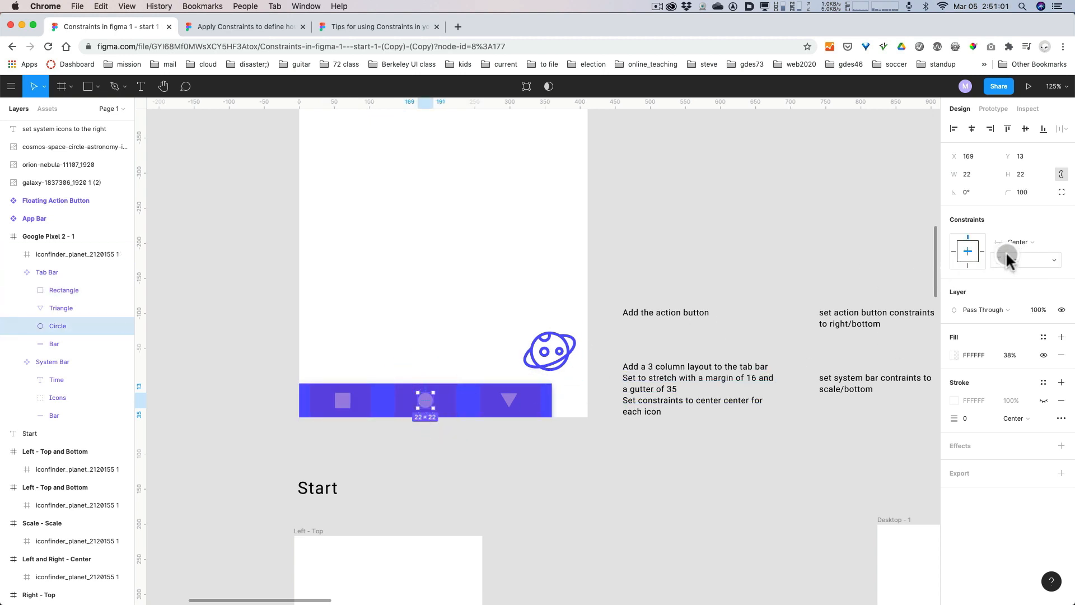
pyautogui.click(972, 253)
# Set both the horizontal and vertical constraints of the Tab Bar's Triangle icon to Center.
pyautogui.click(509, 400)
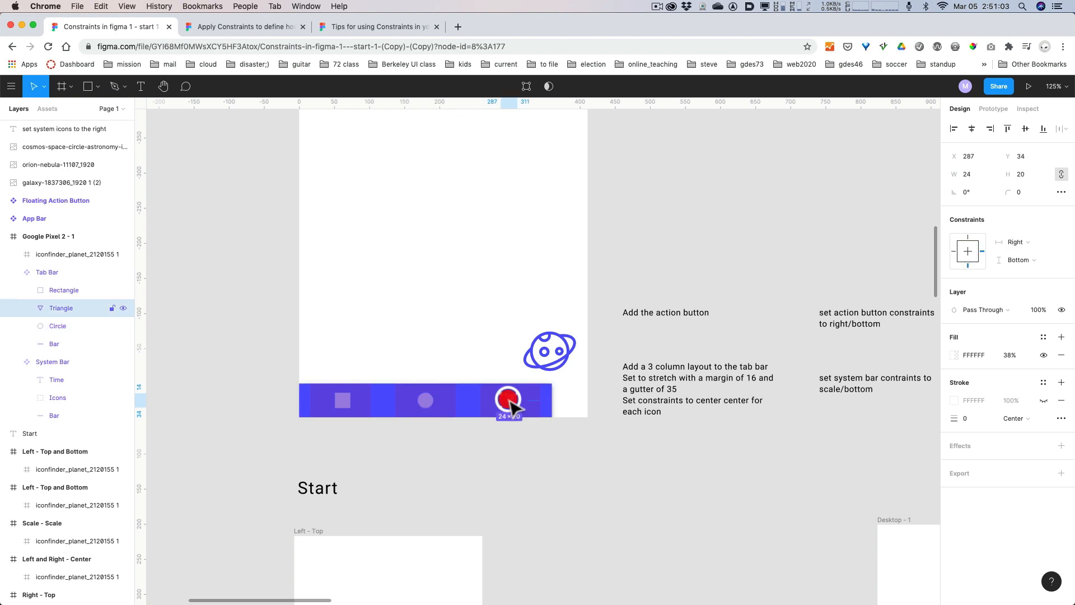
pyautogui.click(984, 251)
pyautogui.click(969, 252)
pyautogui.click(969, 253)
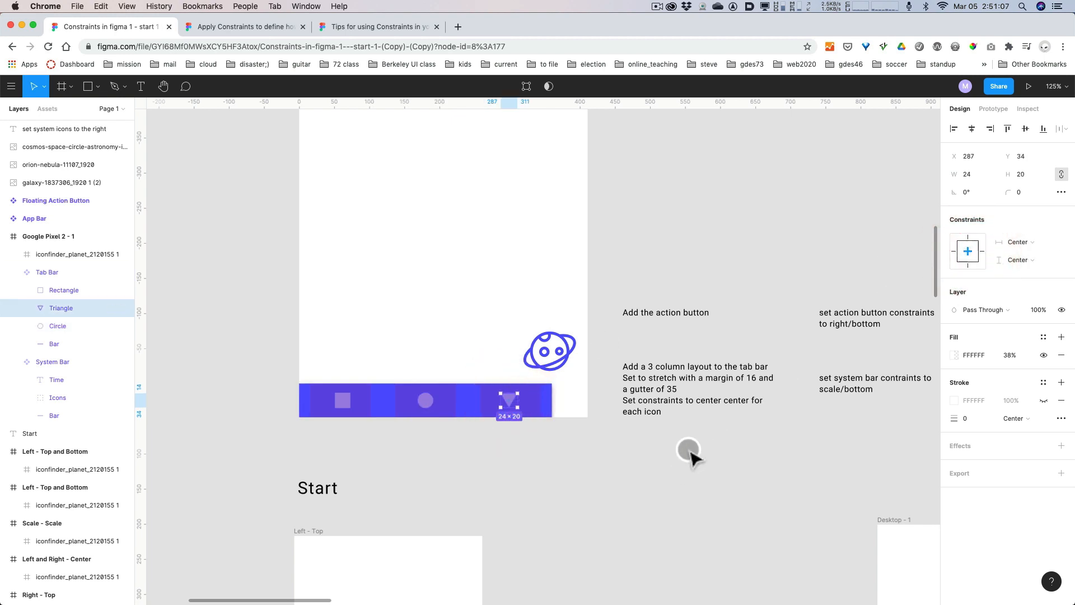
pyautogui.click(660, 470)
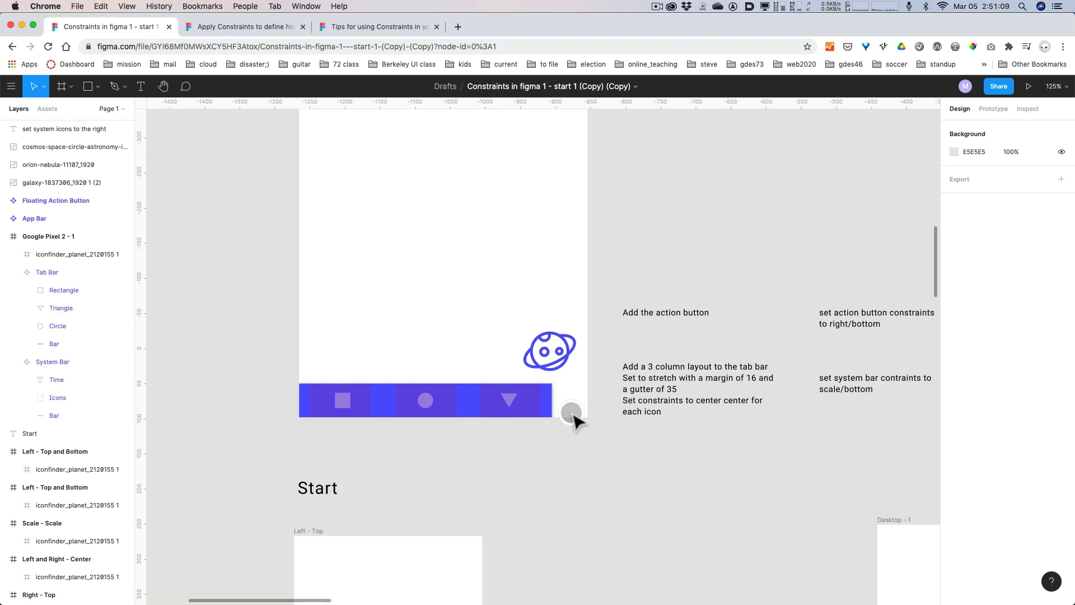
# Widen the Tab Bar to 411 so it spans the full width of the phone frame.
pyautogui.click(551, 401)
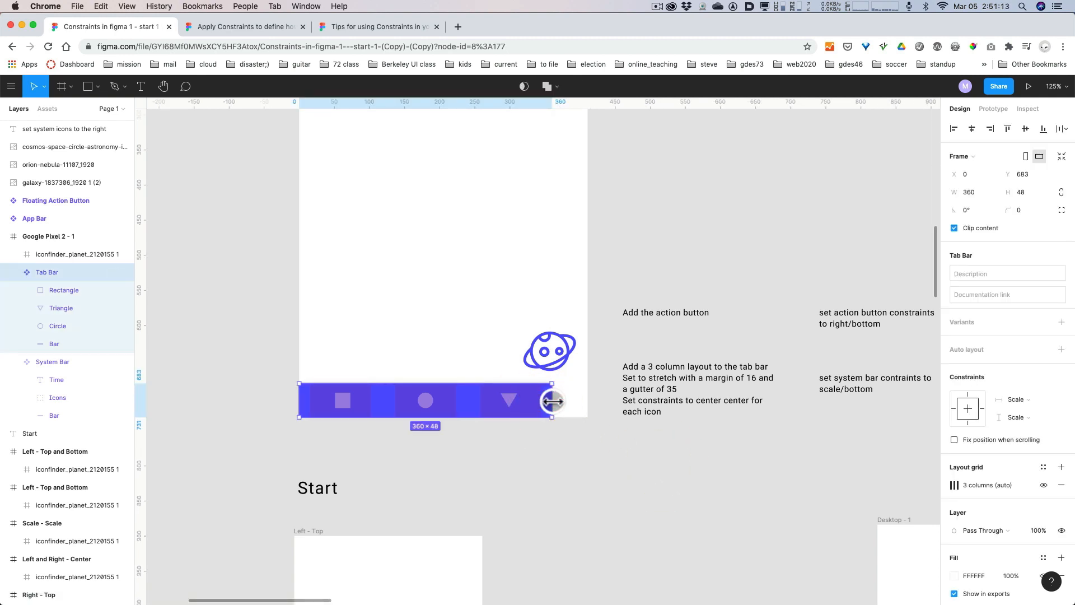
pyautogui.moveTo(553, 401); pyautogui.dragTo(586, 397)
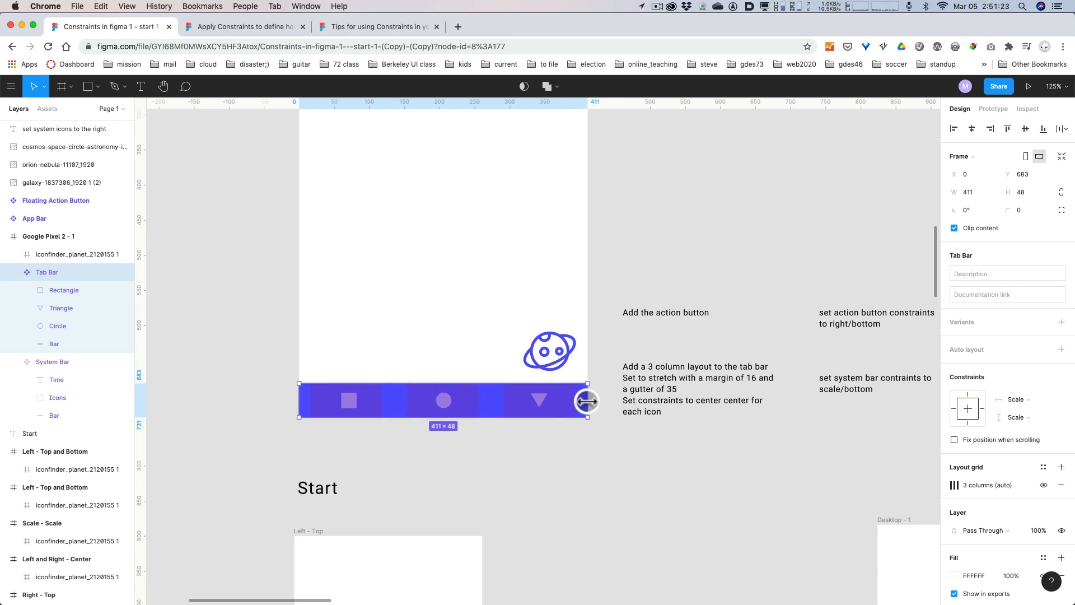
# Set the System Bar's constraints in the Google Pixel 2 - 1 frame to Left and right horizontally and Top vertically.
pyautogui.press('space')
pyautogui.moveTo(743, 296); pyautogui.dragTo(619, 502)
pyautogui.moveTo(624, 311); pyautogui.dragTo(610, 391)
pyautogui.moveTo(608, 383); pyautogui.dragTo(673, 345)
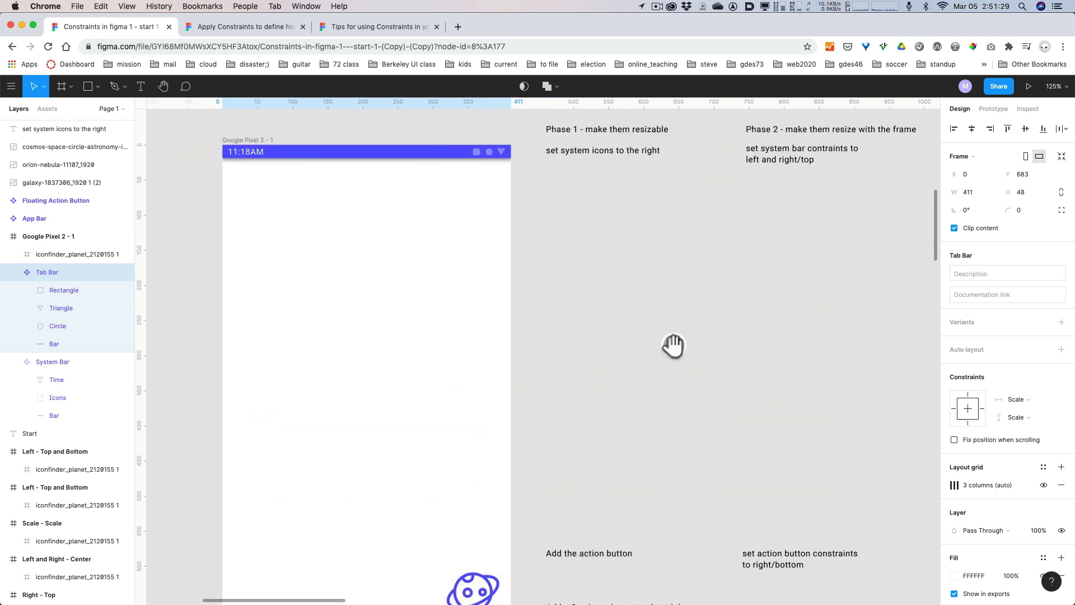
pyautogui.click(674, 346)
pyautogui.click(383, 159)
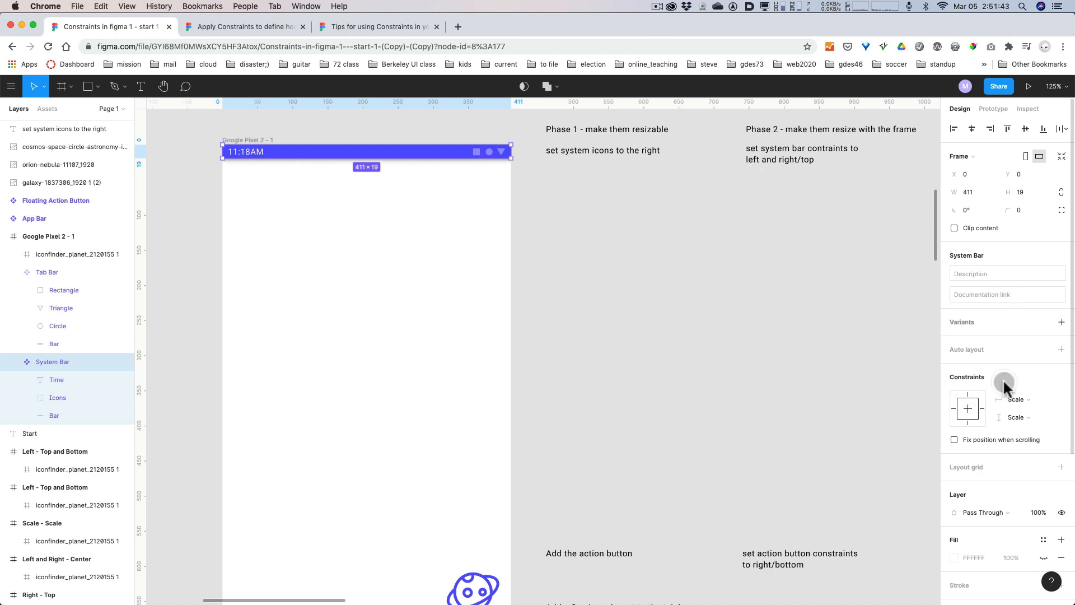
pyautogui.click(1033, 398)
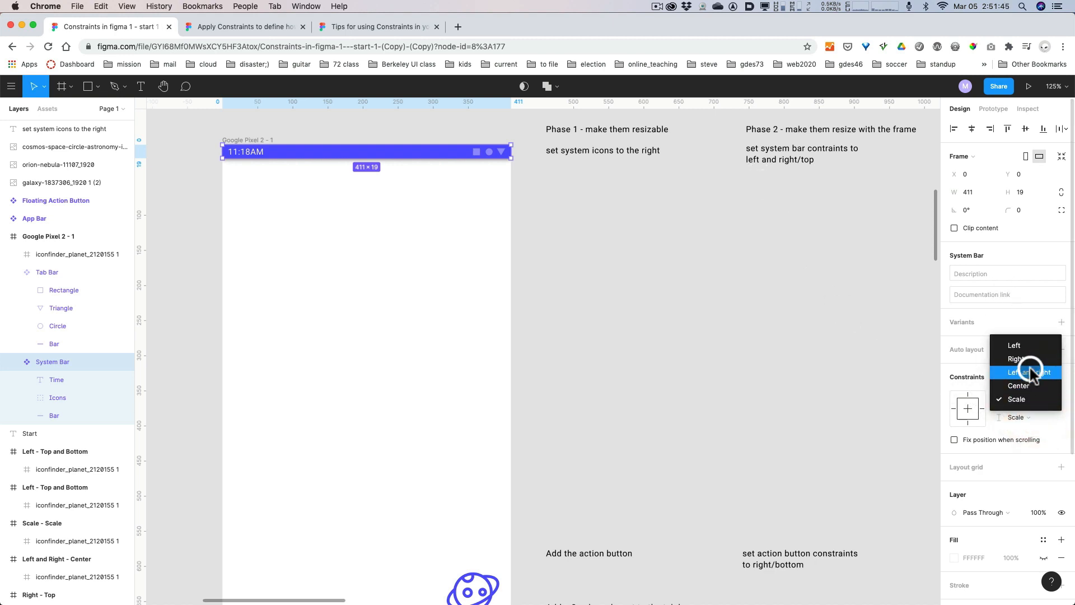
pyautogui.click(1030, 370)
pyautogui.click(1020, 417)
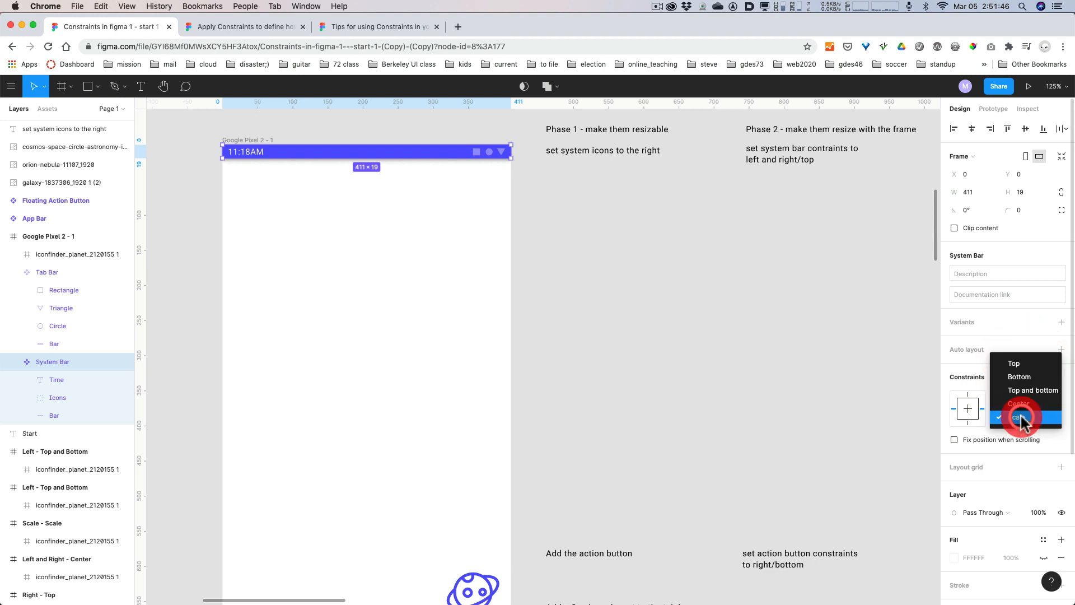
pyautogui.click(1014, 367)
# Set the Tab Bar's constraints to Scale horizontally and Bottom vertically.
pyautogui.scroll(-8, 722, 386)
pyautogui.click(411, 421)
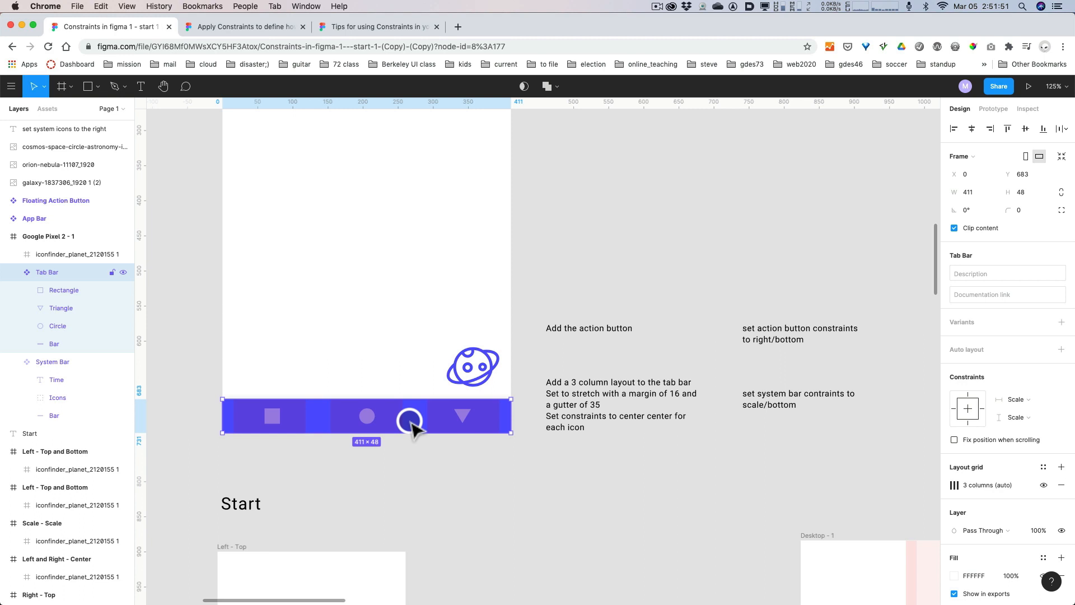
pyautogui.click(1019, 400)
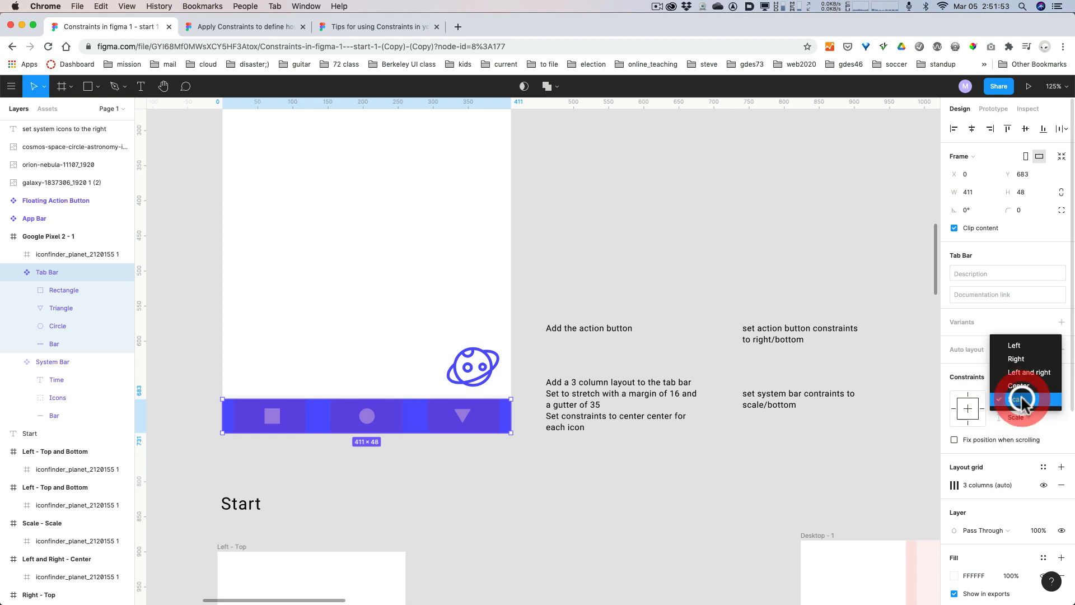
pyautogui.click(1020, 399)
pyautogui.click(1021, 418)
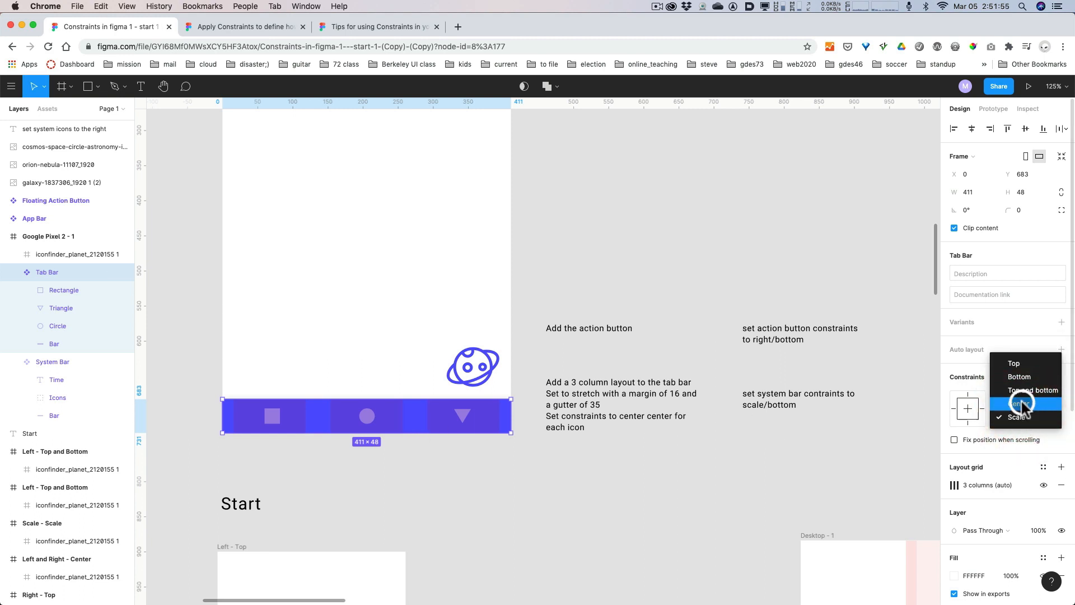
pyautogui.click(1020, 376)
# Resize the Google Pixel 2 - 1 frame to test its bars, undoing the last change to leave it 391 wide.
pyautogui.scroll(5, 549, 278)
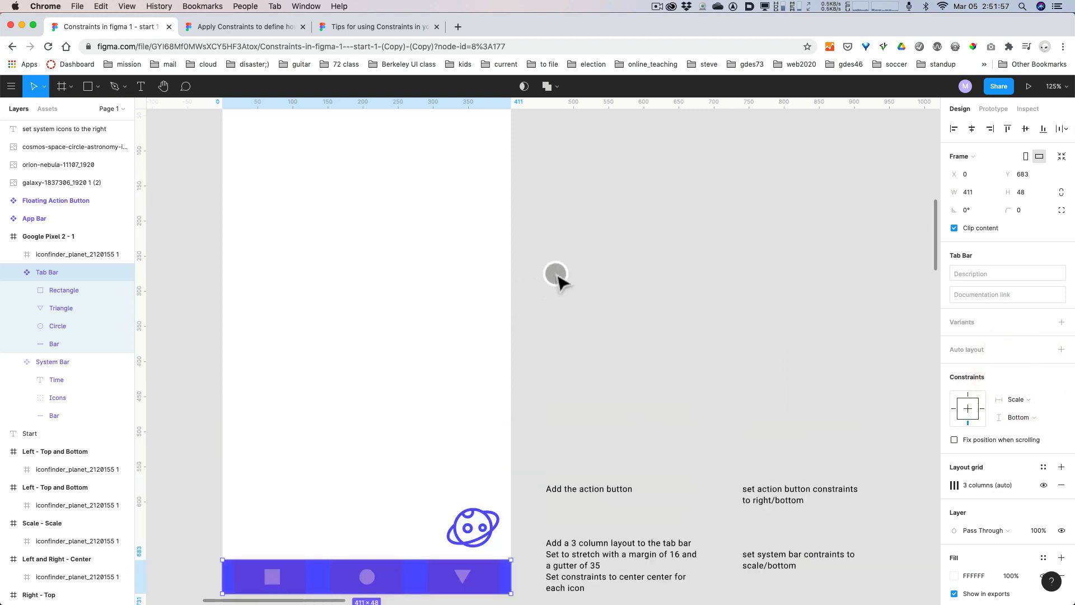
pyautogui.scroll(5, 557, 276)
pyautogui.scroll(-3, 552, 278)
pyautogui.click(513, 317)
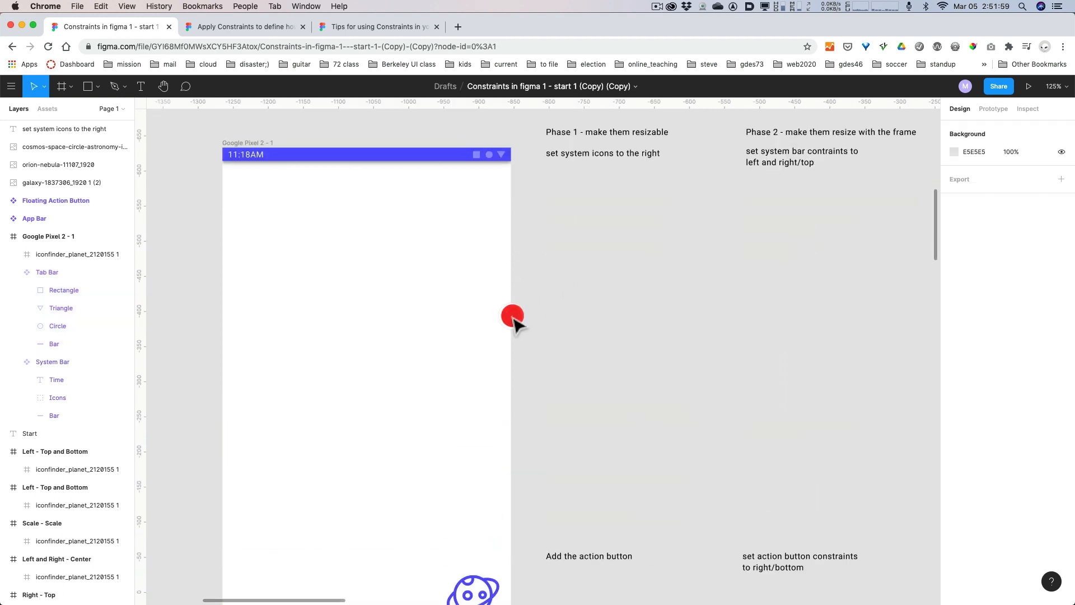
pyautogui.click(250, 147)
pyautogui.moveTo(509, 265); pyautogui.dragTo(535, 279)
pyautogui.scroll(-3, 580, 295)
pyautogui.press('super+z')
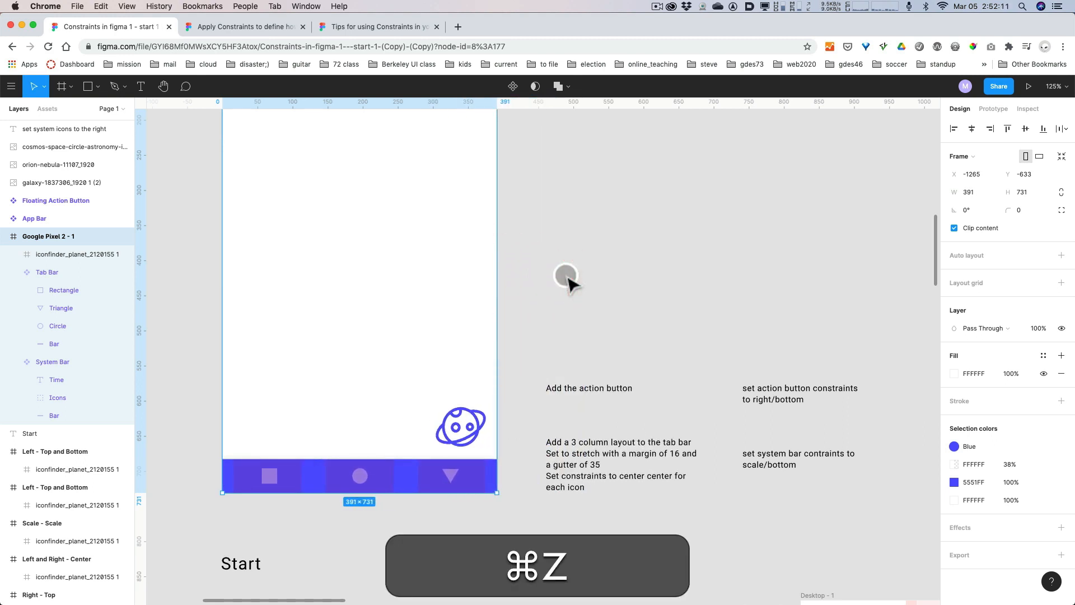
# Set the planet action button's constraints to Right horizontally and Bottom vertically.
pyautogui.click(463, 417)
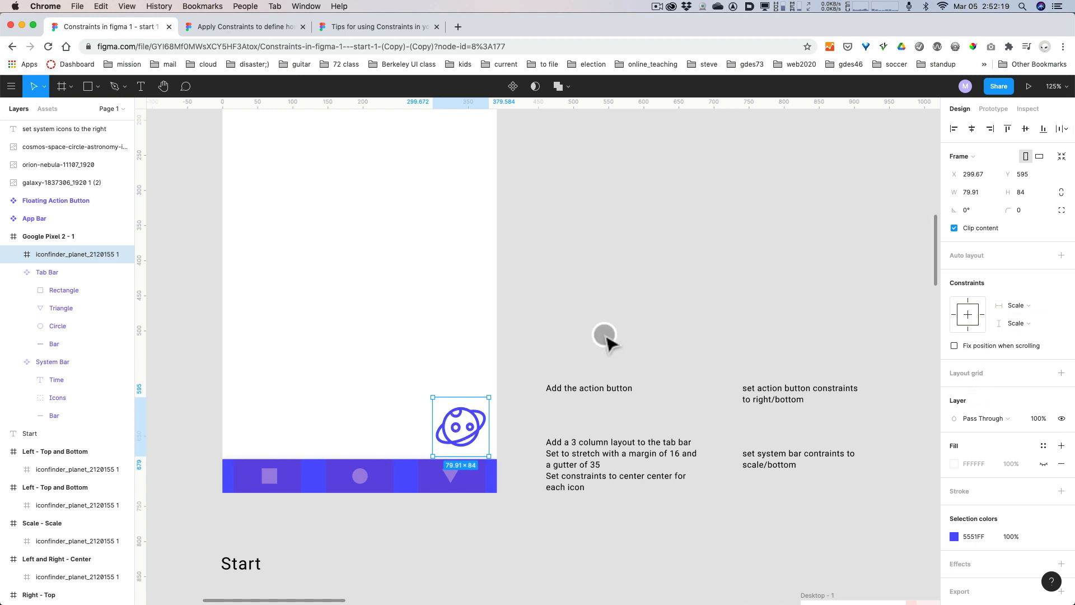
pyautogui.click(1020, 303)
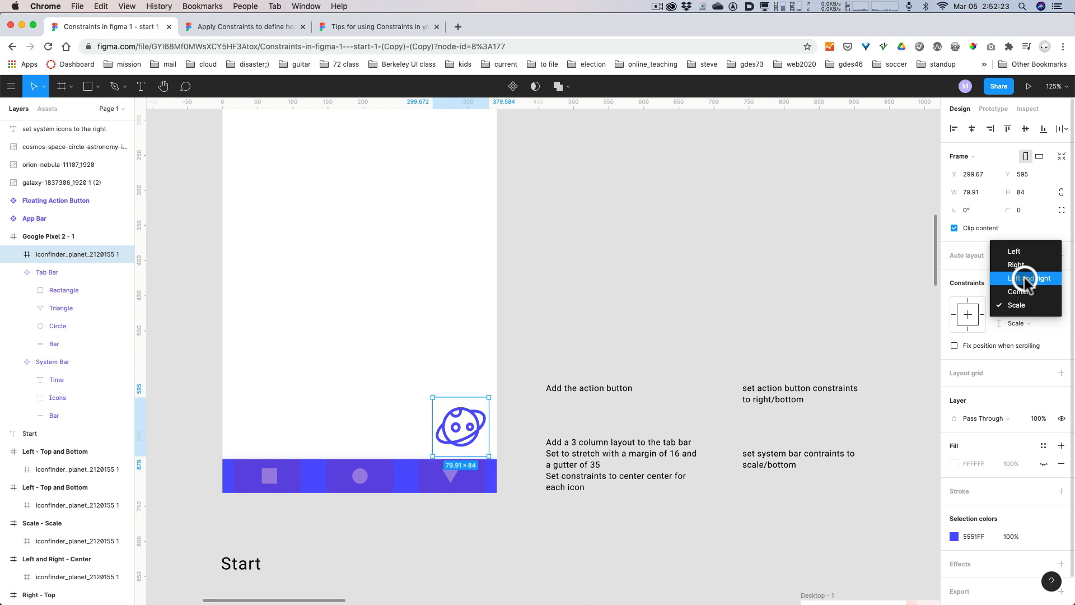
pyautogui.click(1025, 279)
pyautogui.click(1017, 319)
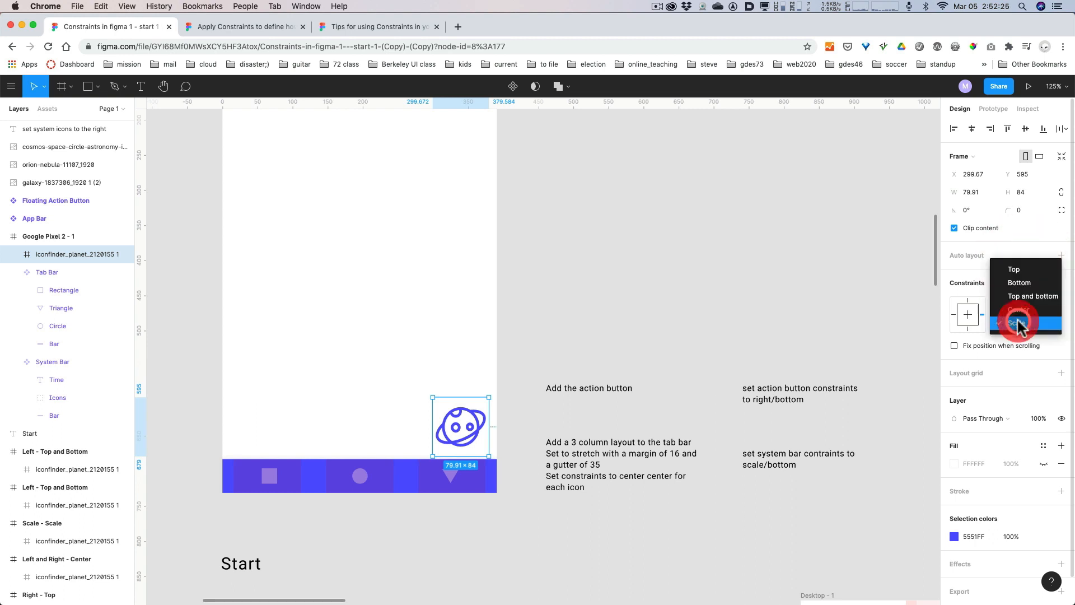
pyautogui.click(1017, 271)
pyautogui.click(530, 319)
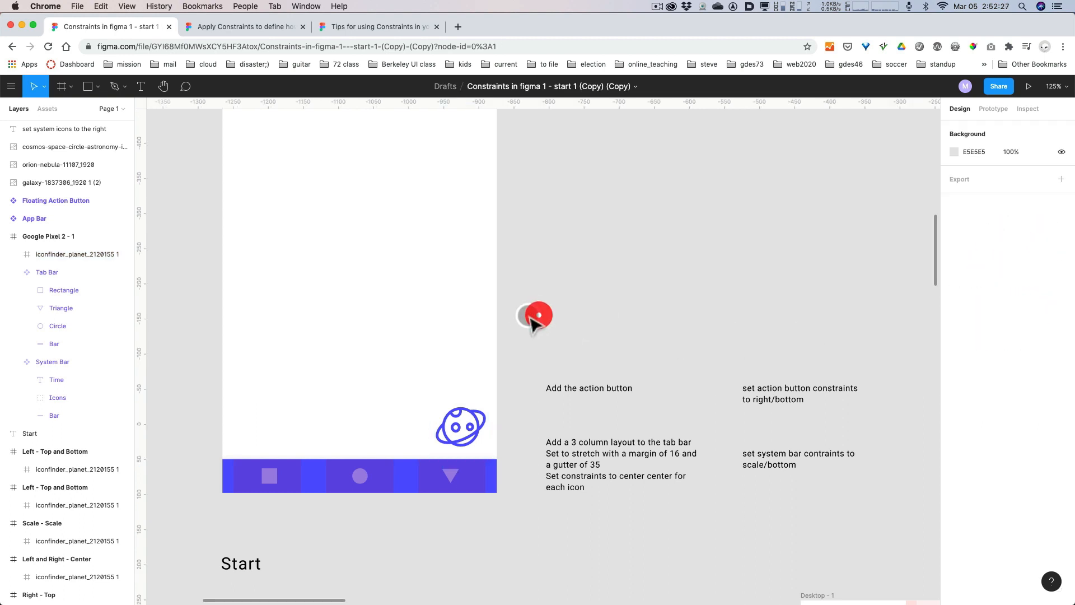
# Try changing the width of the Google Pixel 2 - 1 frame to test the action button, and undo the resize.
pyautogui.scroll(8, 511, 315)
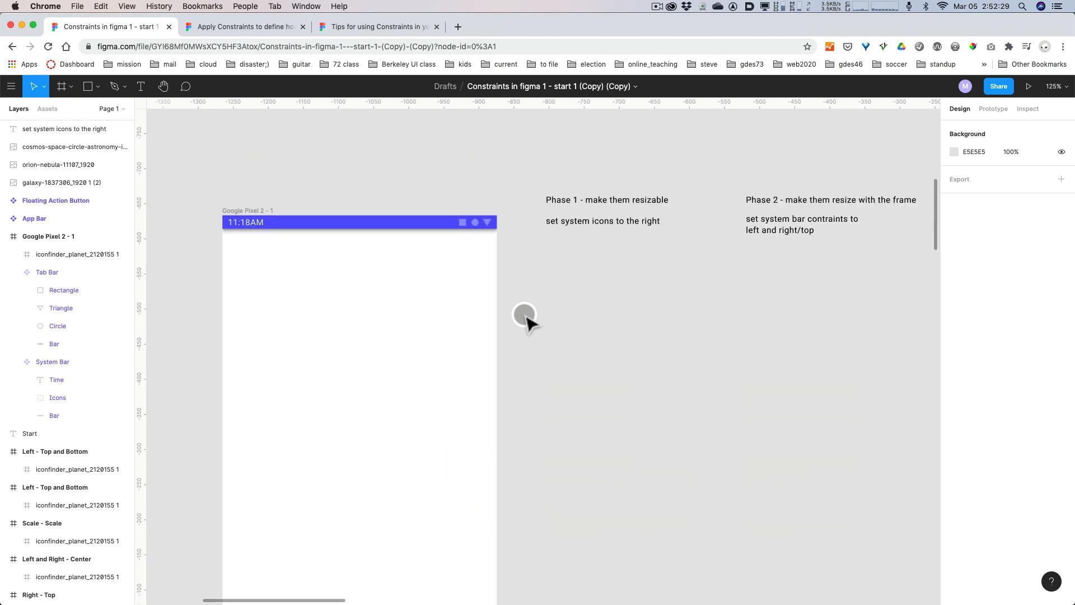
pyautogui.click(262, 211)
pyautogui.scroll(-4, 526, 324)
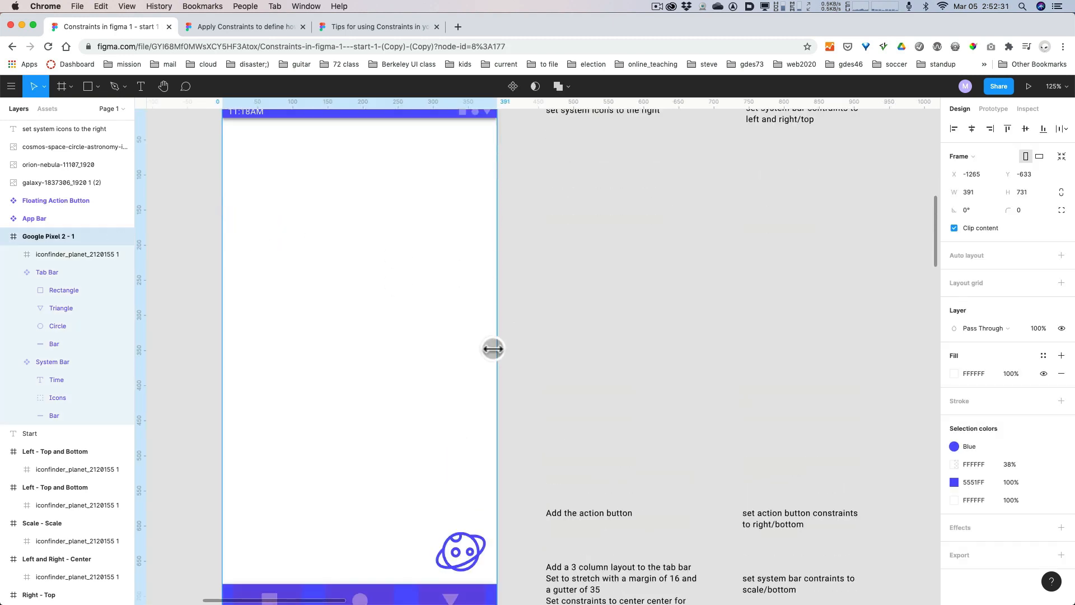
pyautogui.moveTo(495, 350)
pyautogui.mouseDown()
pyautogui.moveTo(553, 348)
pyautogui.moveTo(485, 348)
pyautogui.moveTo(577, 348)
pyautogui.moveTo(483, 348)
pyautogui.moveTo(584, 348)
pyautogui.moveTo(477, 349)
pyautogui.mouseUp()
pyautogui.press('super+z')
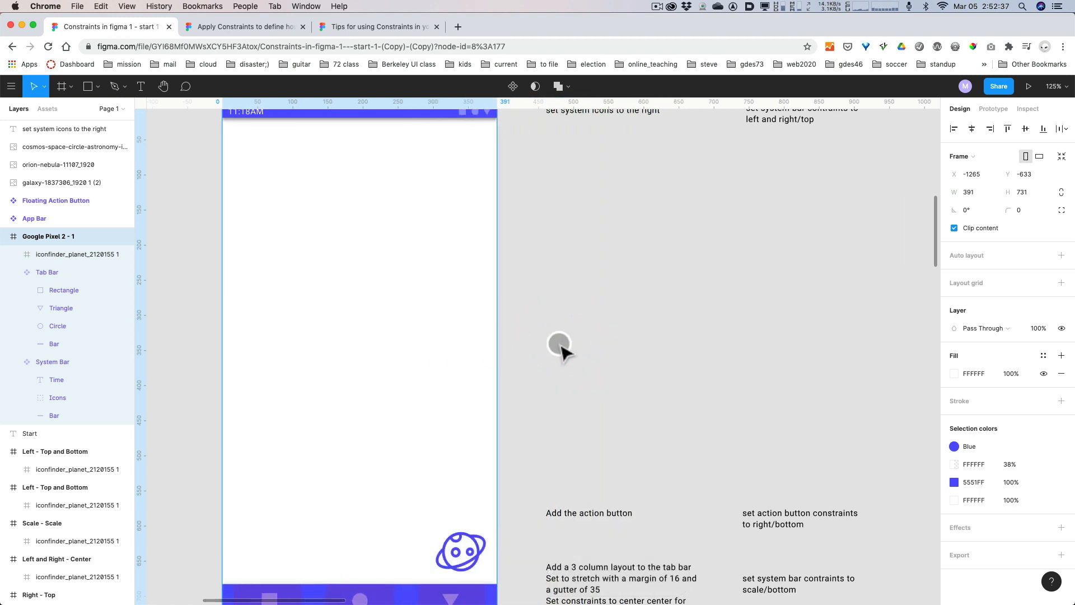
# Examine the column settings of the 12-column layout grid on the Desktop - 1 frame.
pyautogui.scroll(-3, 560, 344)
pyautogui.scroll(-2, 560, 345)
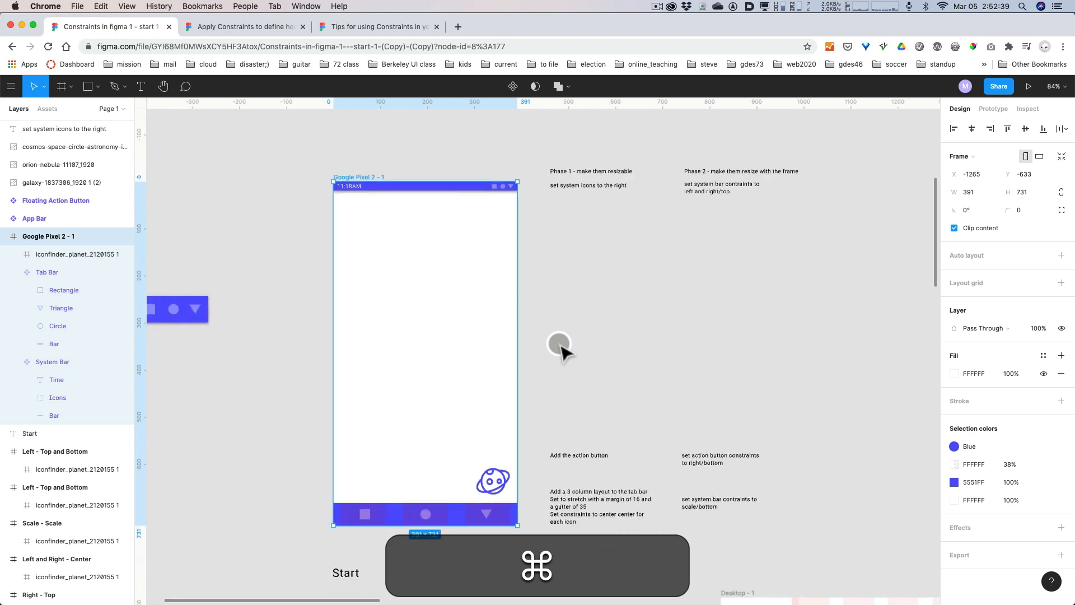
pyautogui.scroll(1, 560, 344)
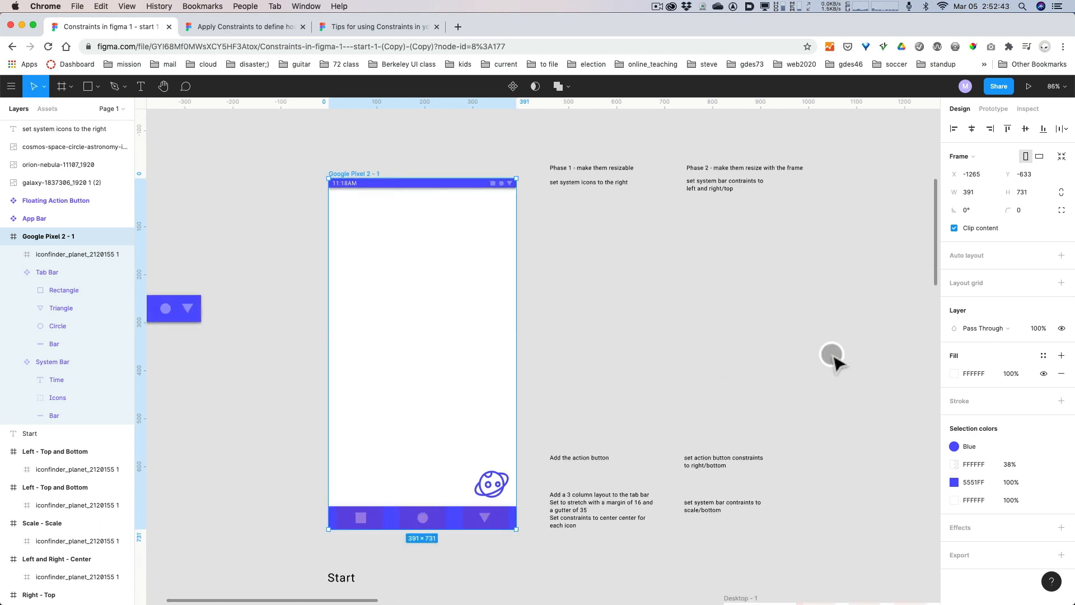
pyautogui.click(840, 392)
pyautogui.press('space')
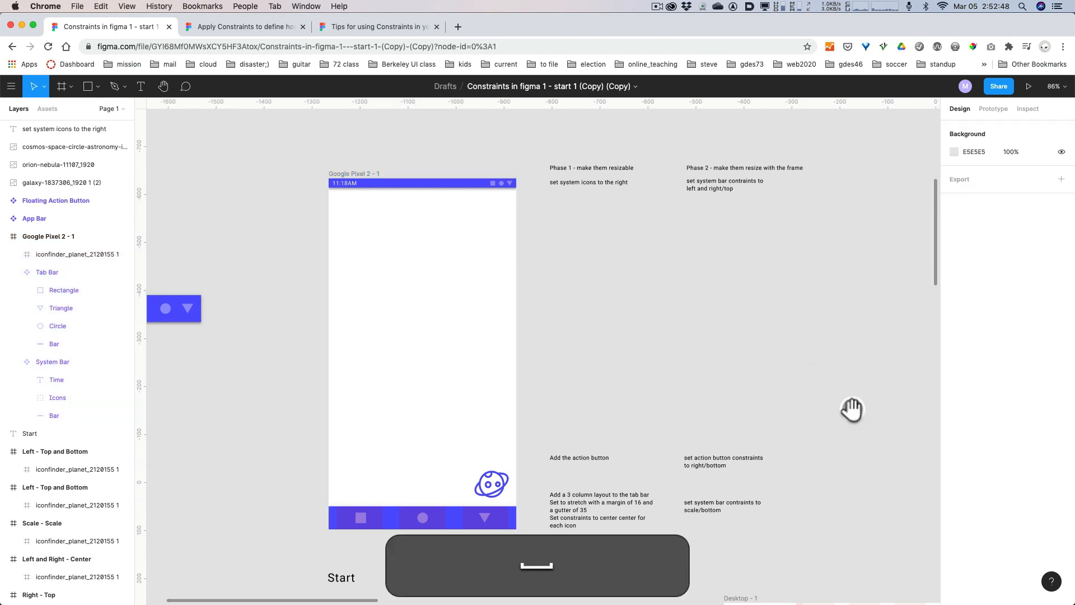
pyautogui.moveTo(852, 408); pyautogui.dragTo(742, 300)
pyautogui.moveTo(799, 442); pyautogui.dragTo(509, 120)
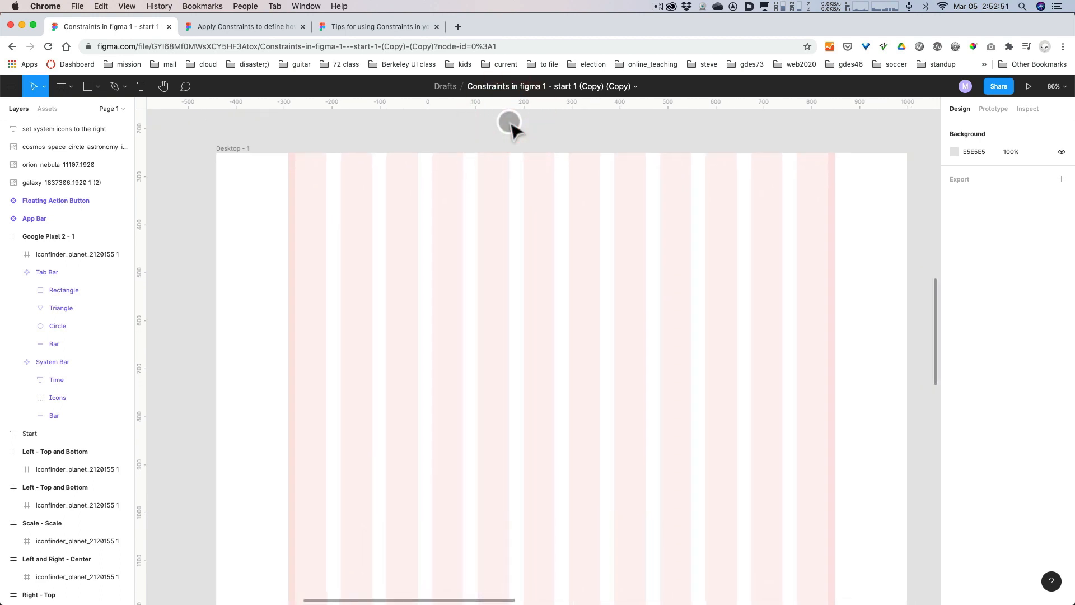
pyautogui.press('-')
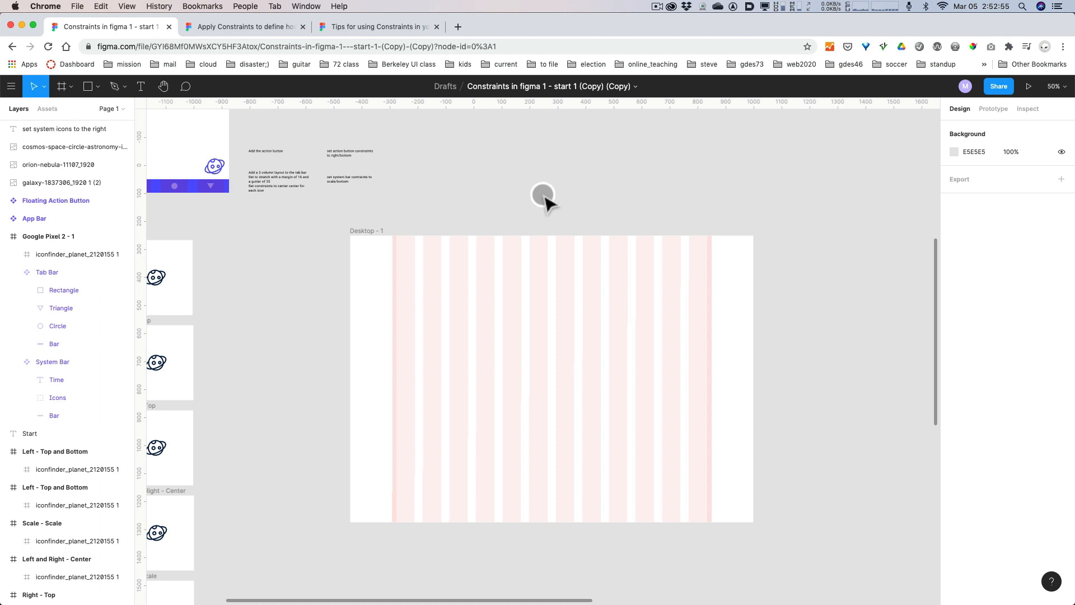
pyautogui.click(369, 229)
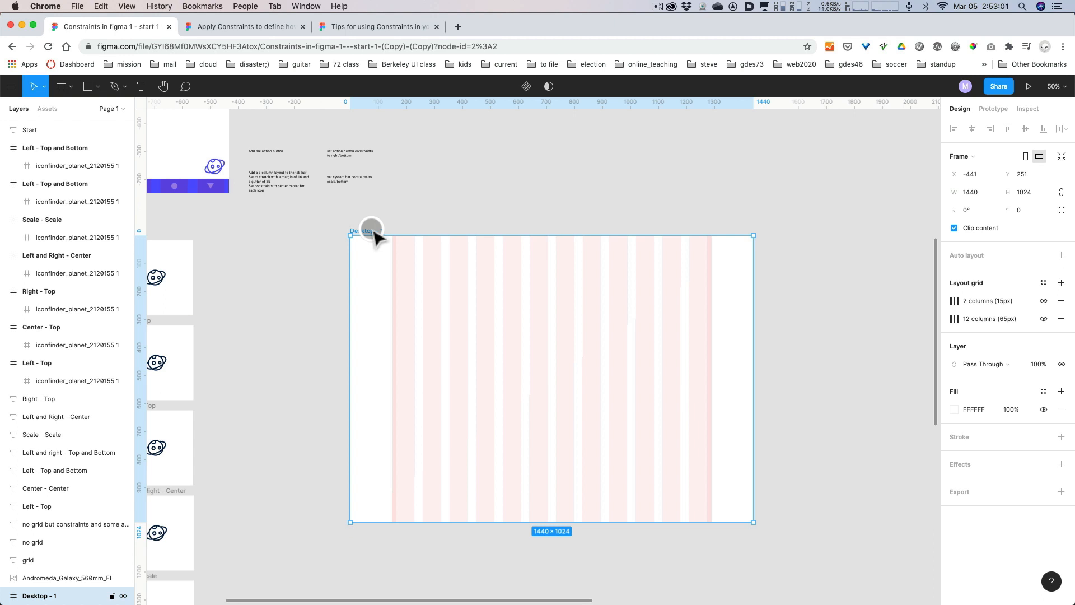
pyautogui.click(954, 319)
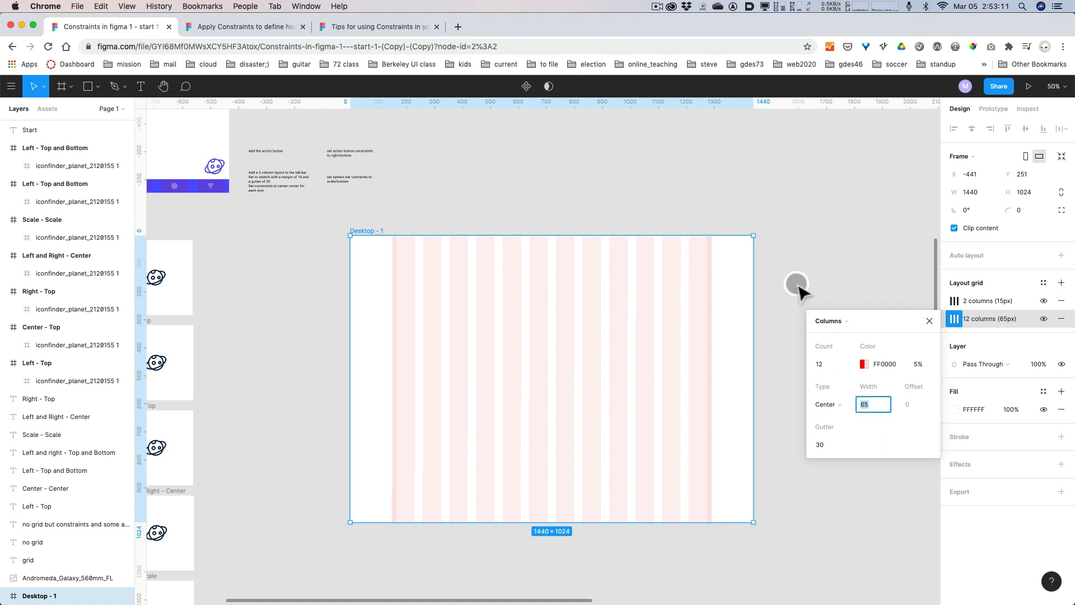
pyautogui.click(758, 247)
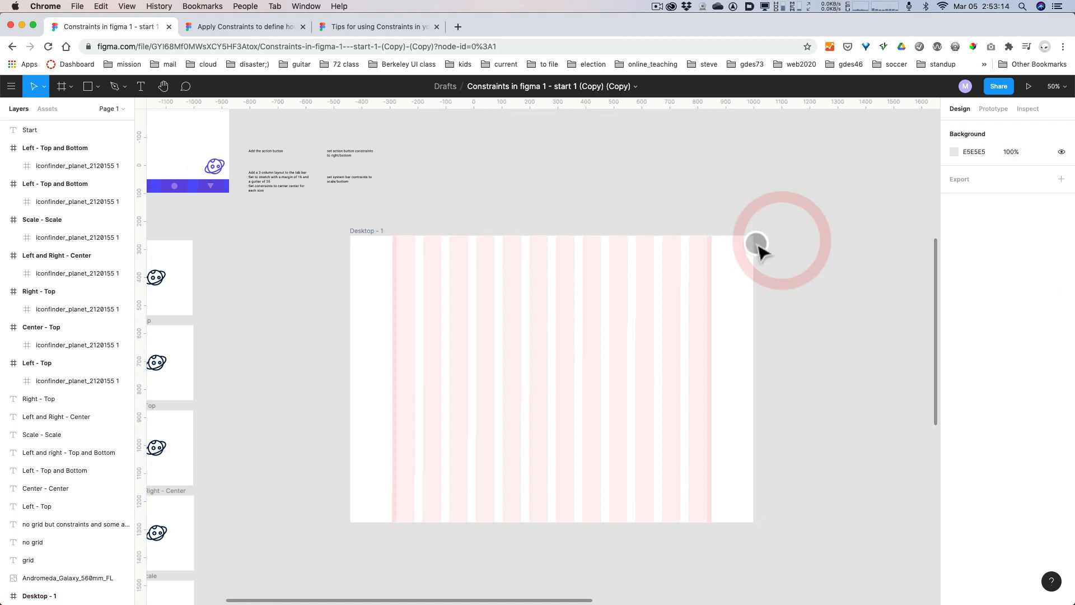
# Try widening the Desktop - 1 frame to 1595 to test its centered column grid, and undo the resize.
pyautogui.click(748, 251)
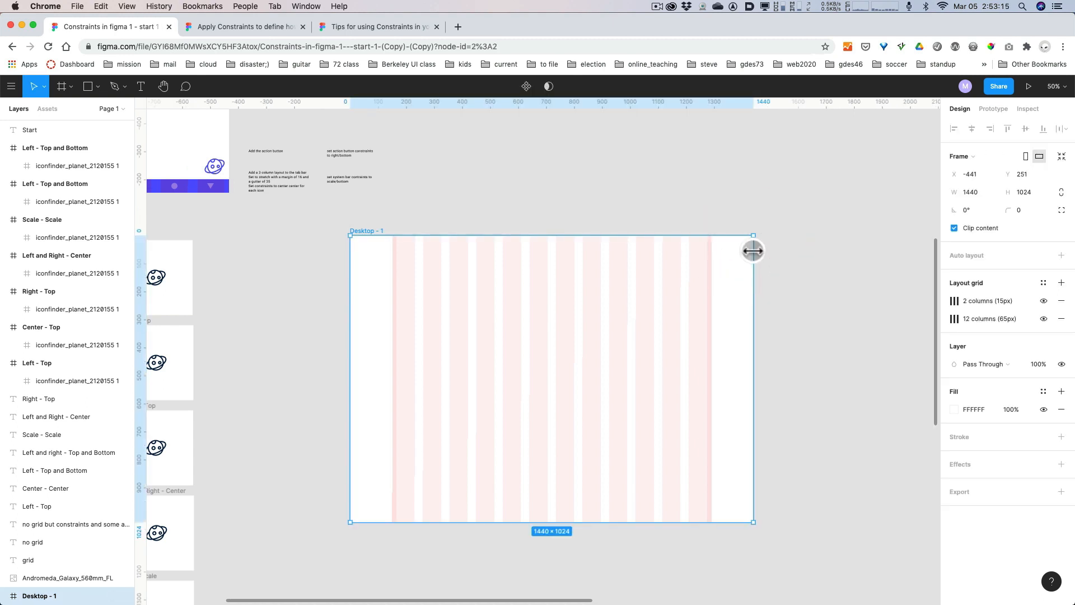
pyautogui.moveTo(753, 252); pyautogui.dragTo(797, 261)
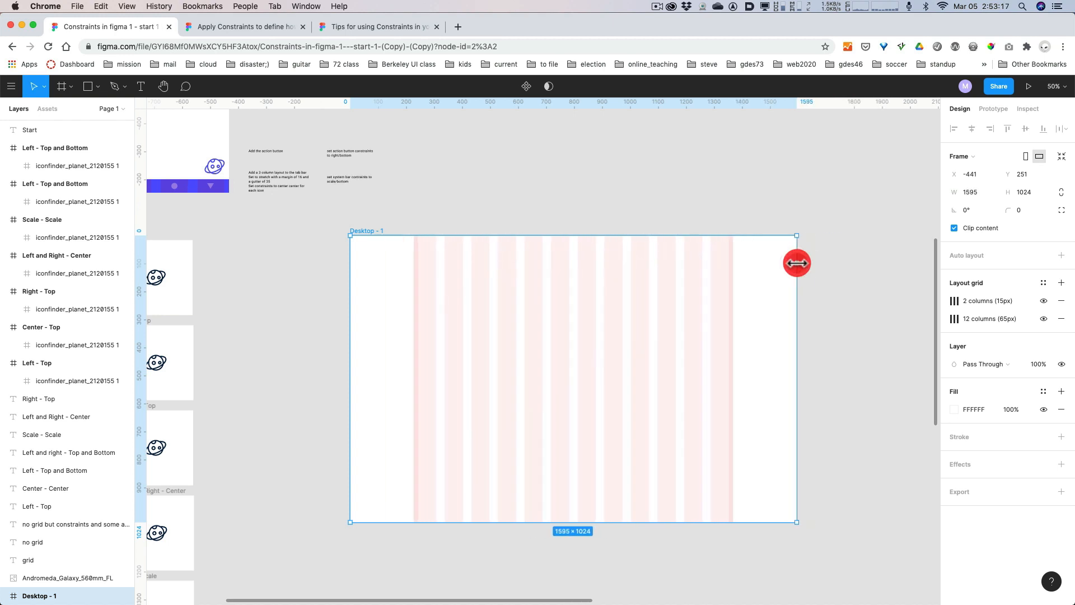
pyautogui.press('super+z')
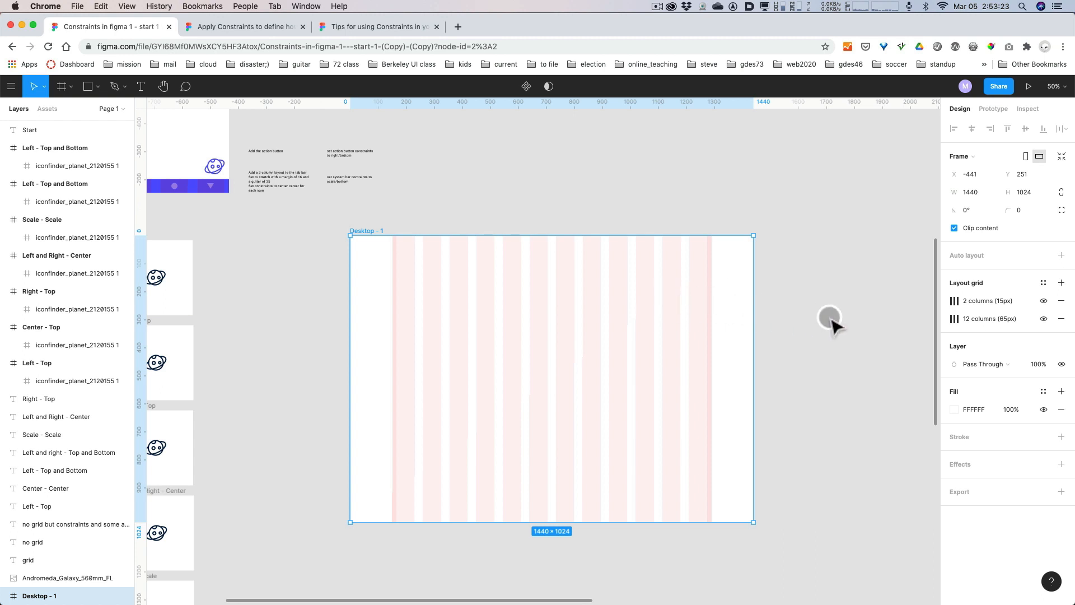
pyautogui.scroll(-3, 831, 320)
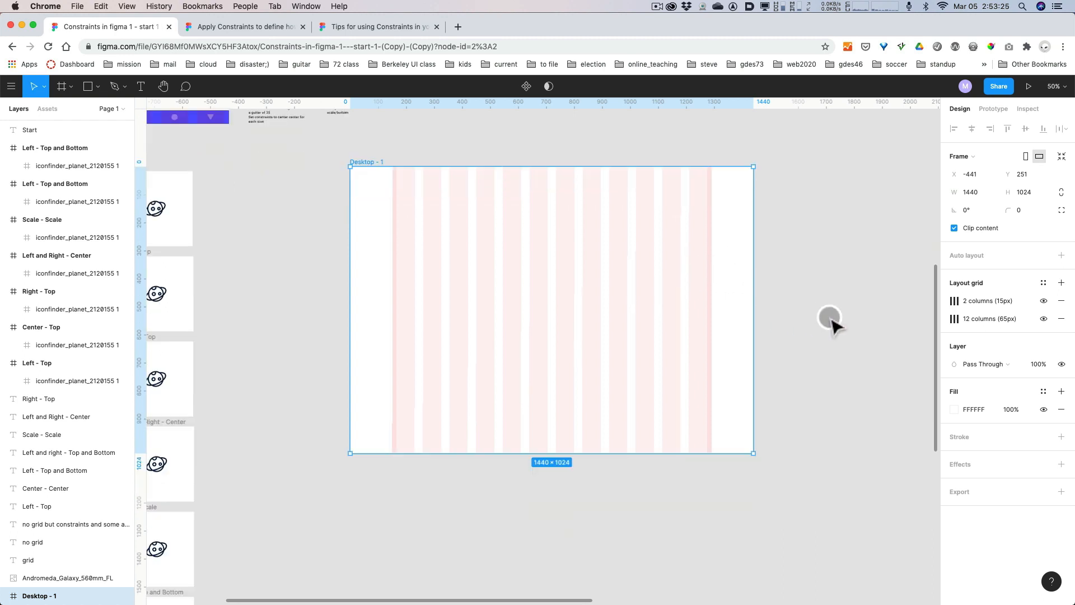
pyautogui.scroll(-15, 832, 320)
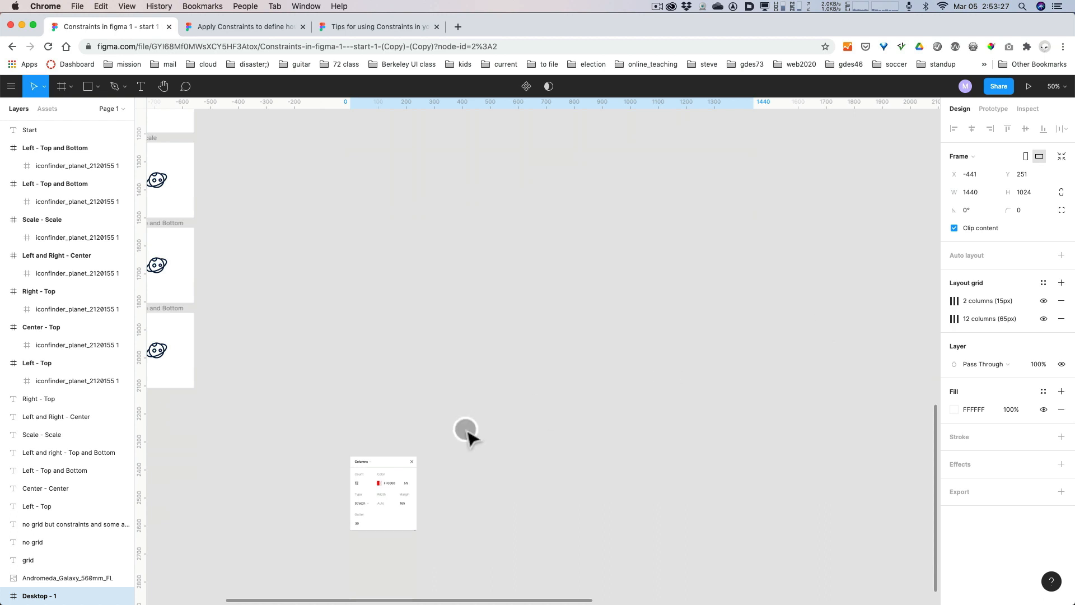
pyautogui.scroll(15, 594, 475)
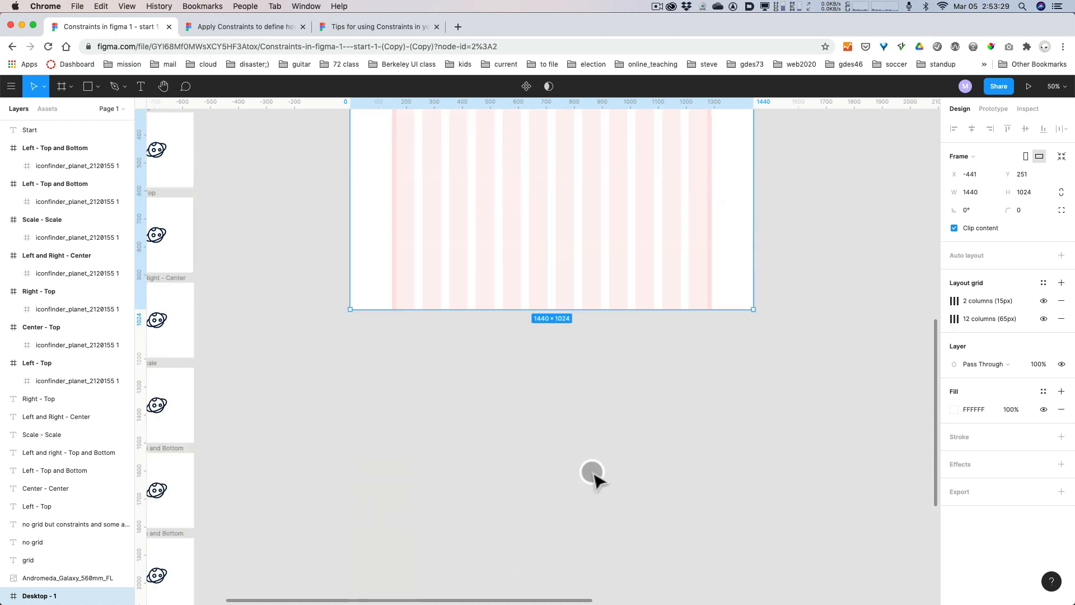
pyautogui.scroll(2, 594, 475)
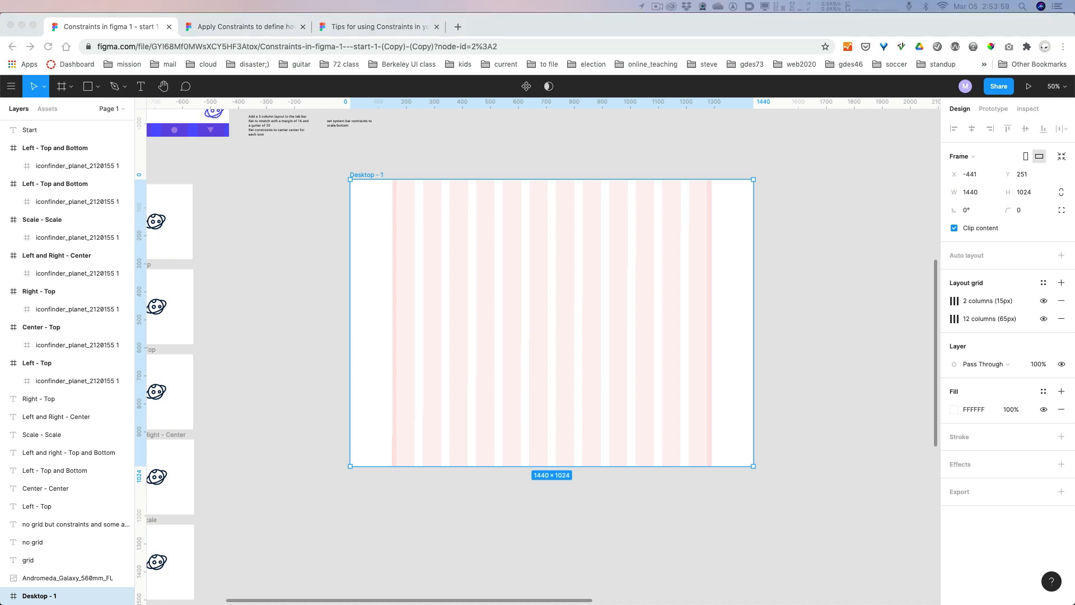
# Switch to the Bootstrap v5.0 Containers documentation and read how the .container-{breakpoint} and .container-fluid types set their width.
pyautogui.moveTo(1073, 19)
pyautogui.mouseDown()
pyautogui.moveTo(476, 3)
pyautogui.moveTo(529, 2)
pyautogui.mouseUp()
pyautogui.scroll(-2, 609, 269)
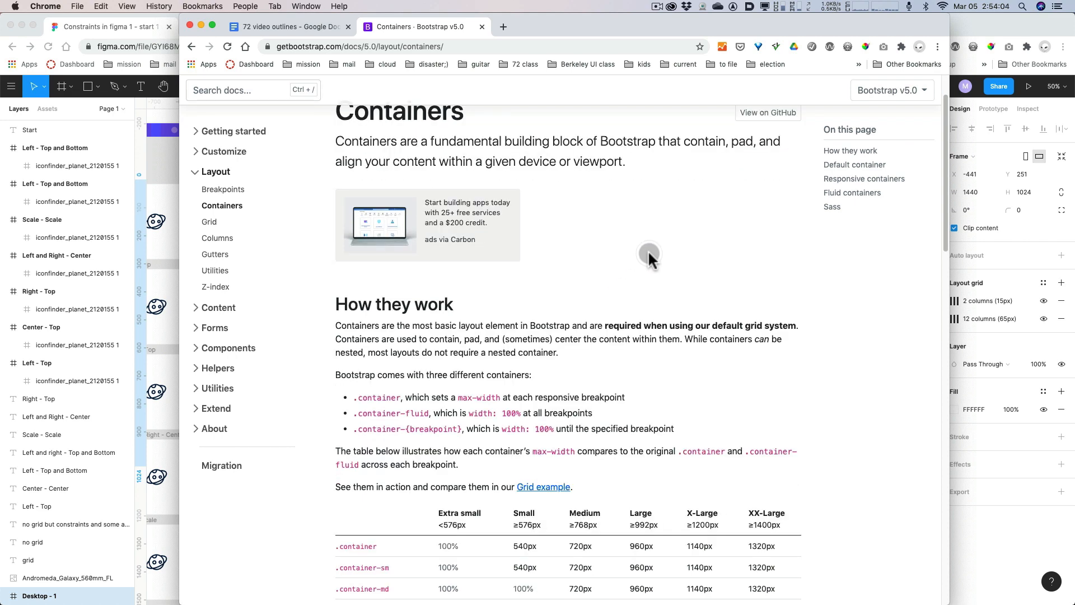
pyautogui.scroll(-3, 649, 256)
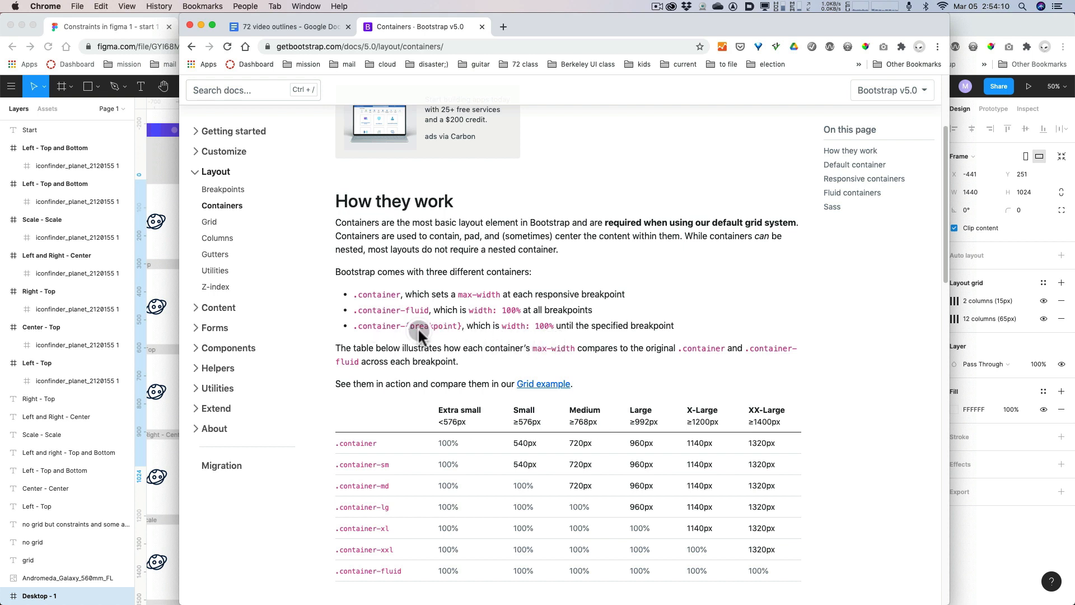
pyautogui.moveTo(675, 325); pyautogui.dragTo(345, 323)
pyautogui.moveTo(594, 310); pyautogui.dragTo(357, 310)
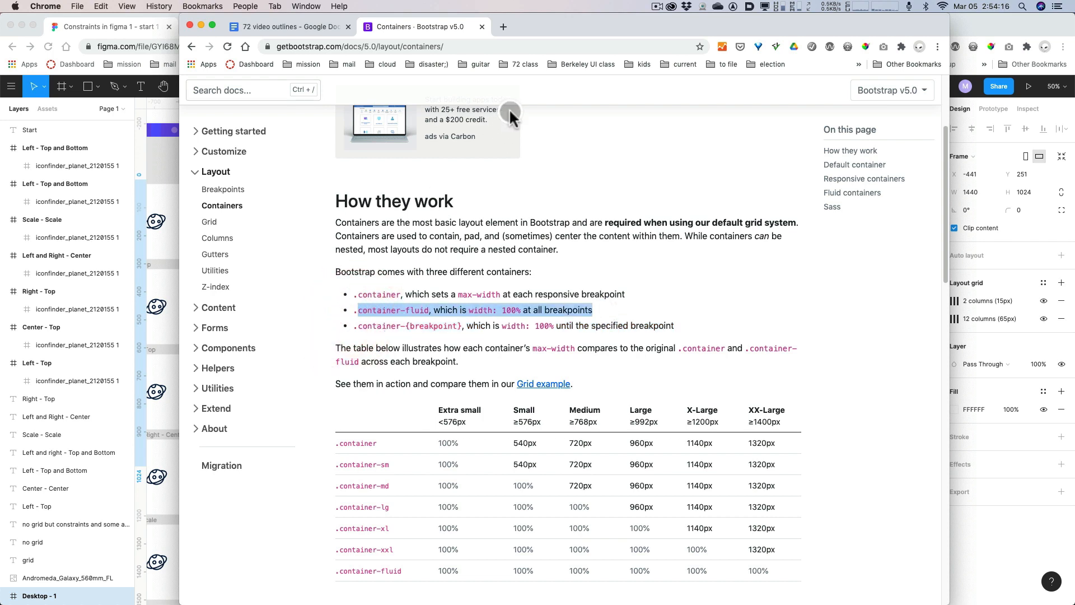
# Return to the Figma file, try widening the Desktop - 1 frame to about 1685 to test its centered grid, and undo the resize.
pyautogui.moveTo(546, 23); pyautogui.dragTo(1074, 37)
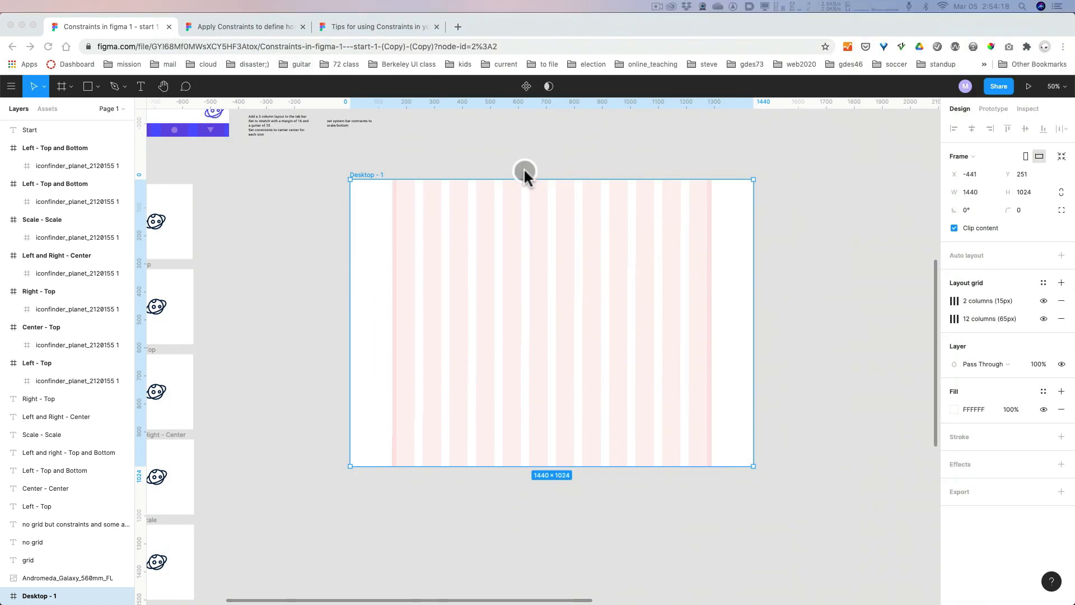
pyautogui.click(504, 128)
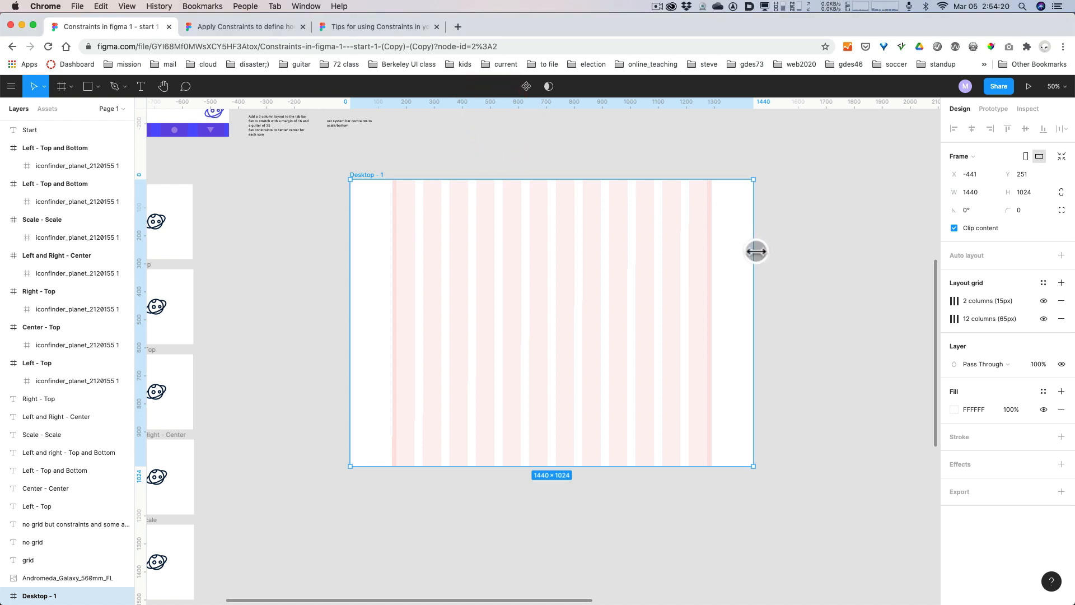
pyautogui.moveTo(757, 251); pyautogui.dragTo(822, 264)
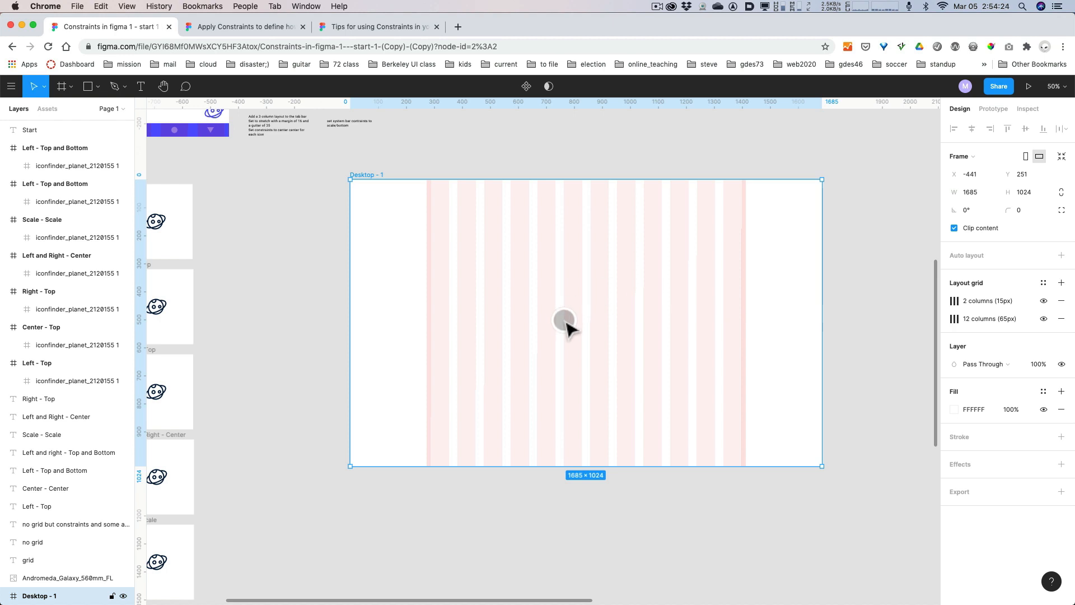
pyautogui.press('super+z')
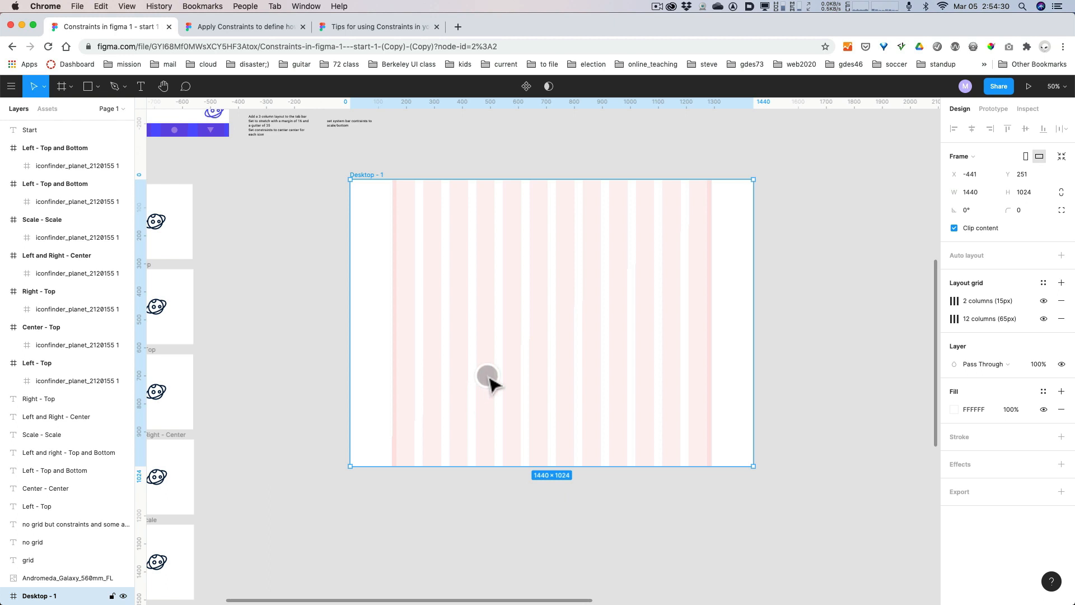
# Duplicate the Desktop - 1 frame directly below the original, at about Y 1381.
pyautogui.scroll(-2, 557, 377)
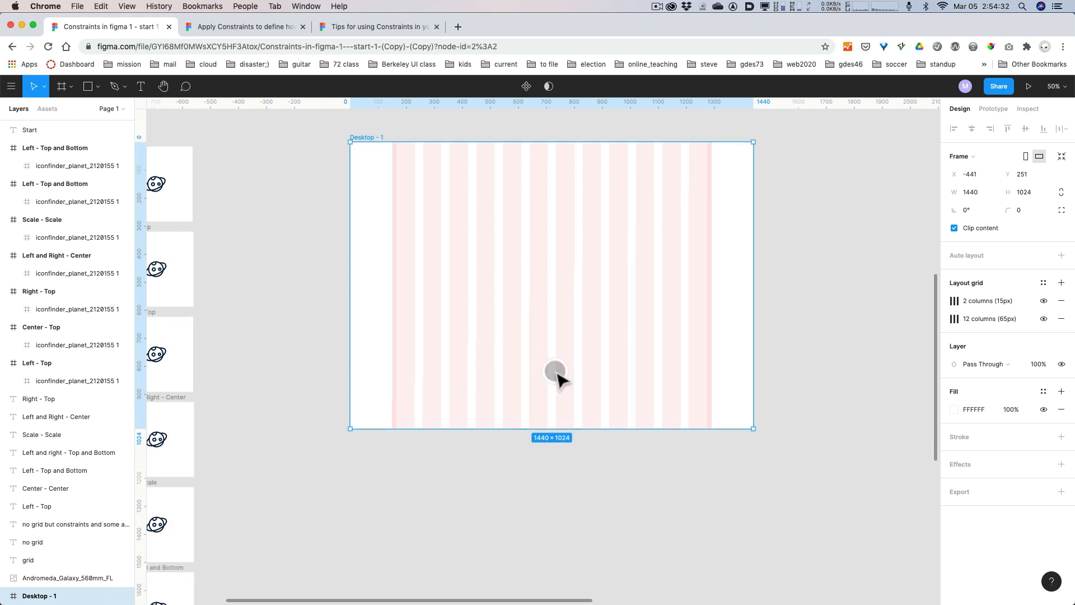
pyautogui.keyDown('super'); pyautogui.scroll(-3, 557, 377); pyautogui.keyUp('super')
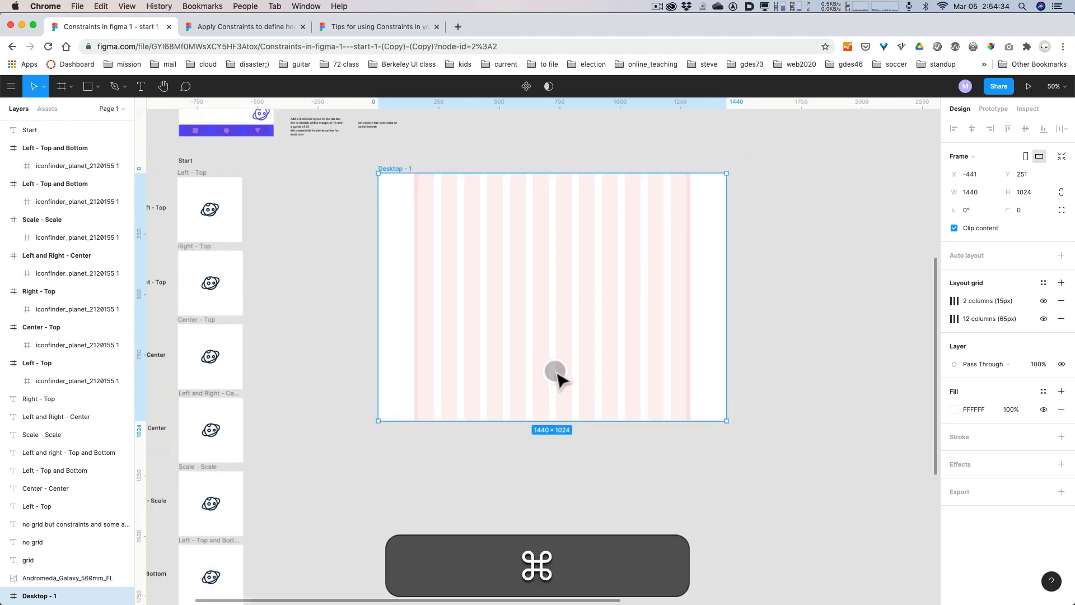
pyautogui.press('space')
pyautogui.moveTo(502, 530); pyautogui.dragTo(545, 458)
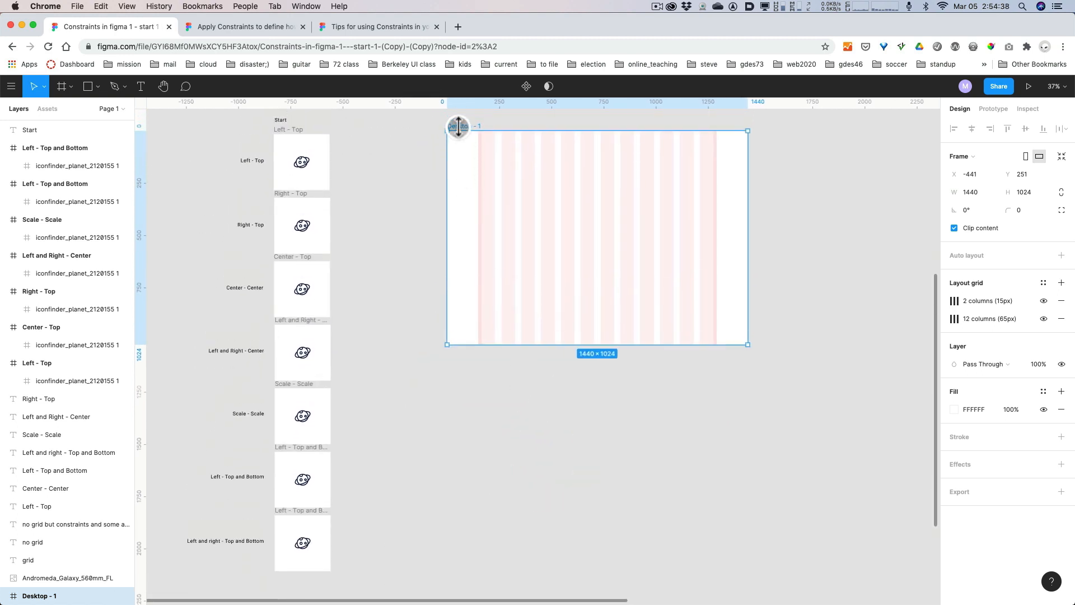
pyautogui.press('alt')
pyautogui.moveTo(461, 127); pyautogui.dragTo(456, 362)
# Examine the reference picture of the column settings placed below the Desktop - 2 frame.
pyautogui.press('space')
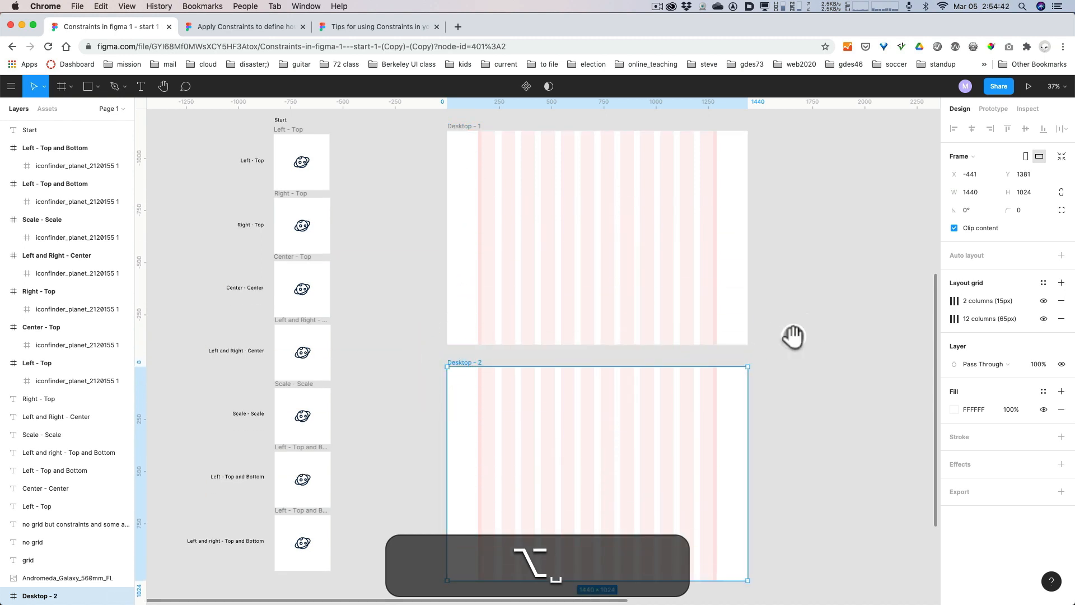
pyautogui.moveTo(792, 336); pyautogui.dragTo(809, 235)
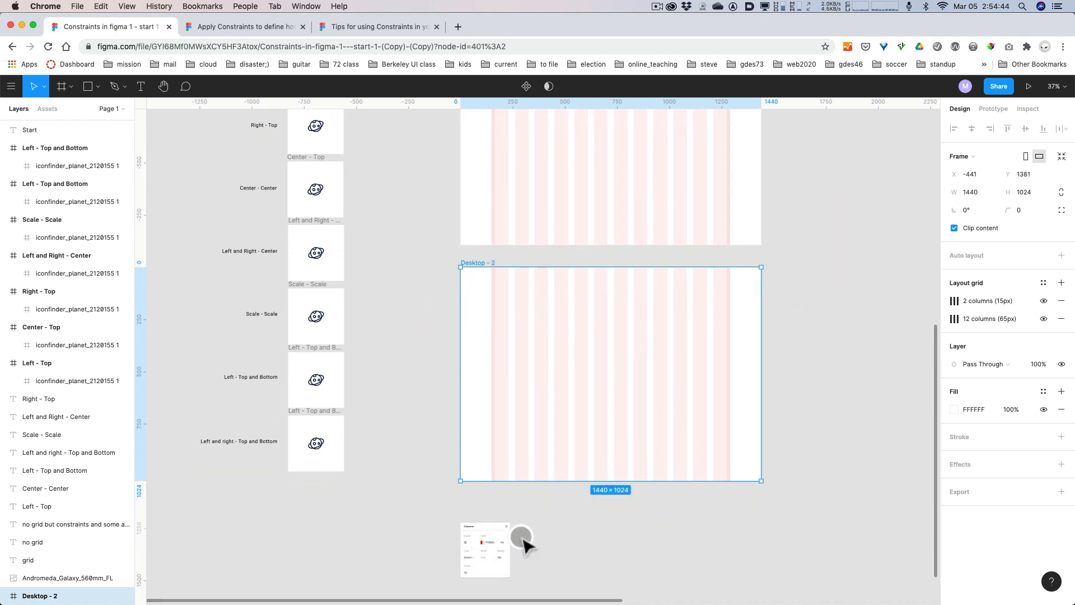
pyautogui.press('alt')
pyautogui.scroll(10, 493, 552)
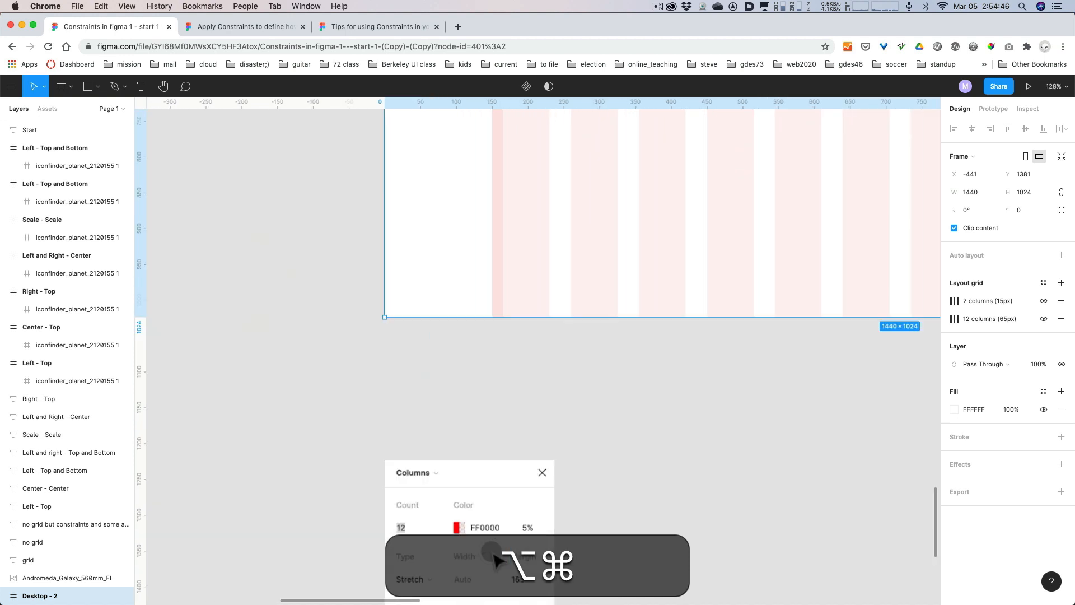
pyautogui.press('space')
pyautogui.moveTo(638, 500); pyautogui.dragTo(665, 376)
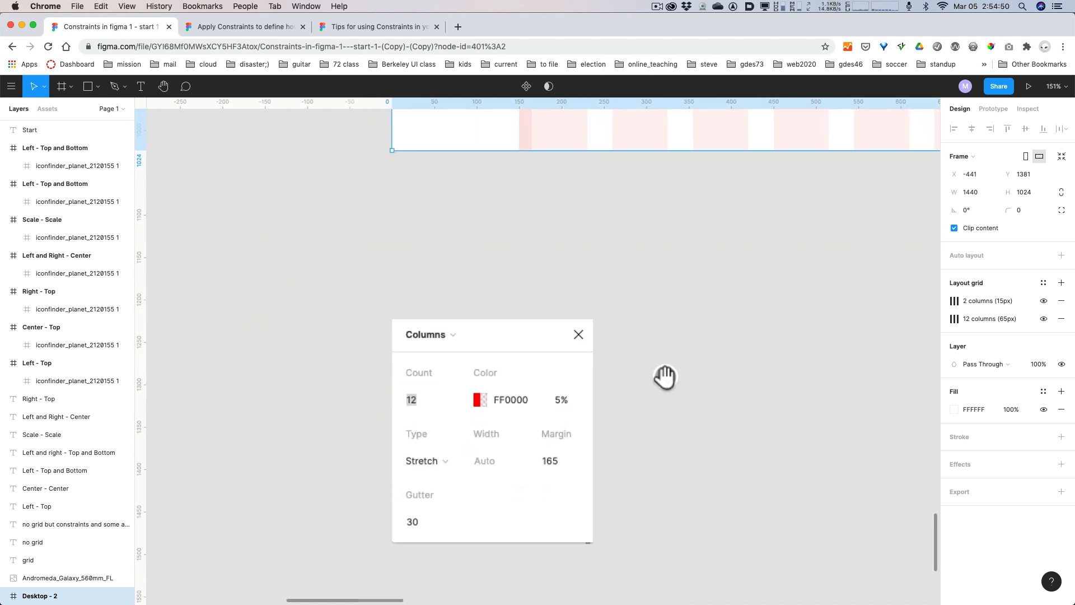
pyautogui.moveTo(665, 380); pyautogui.dragTo(576, 518)
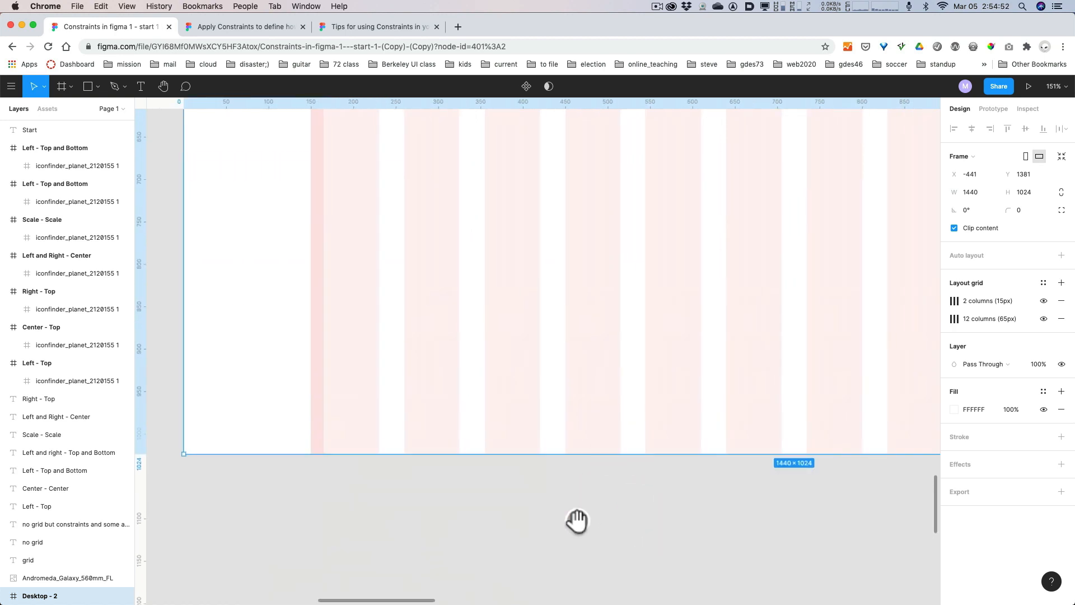
pyautogui.scroll(-10, 675, 475)
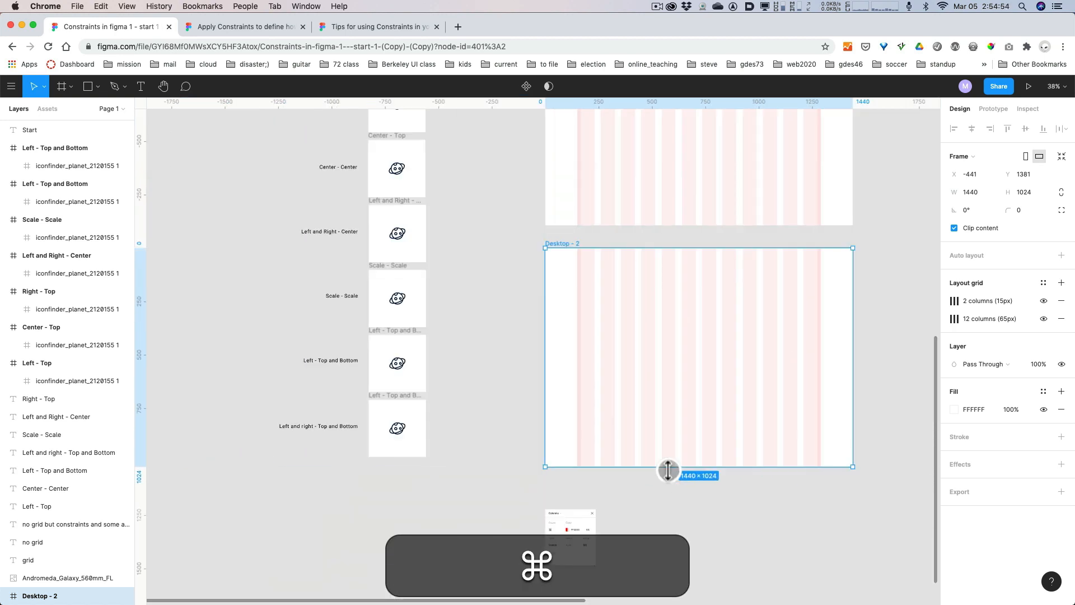
# Remove both the 2-column and 12-column layout grids from the Desktop - 2 frame.
pyautogui.click(891, 386)
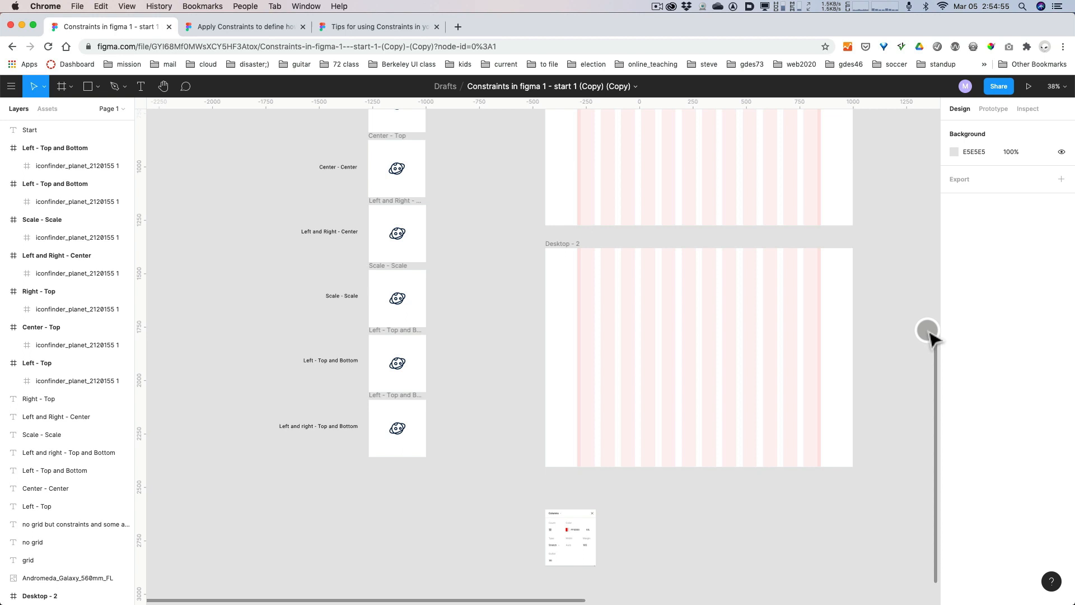
pyautogui.click(559, 245)
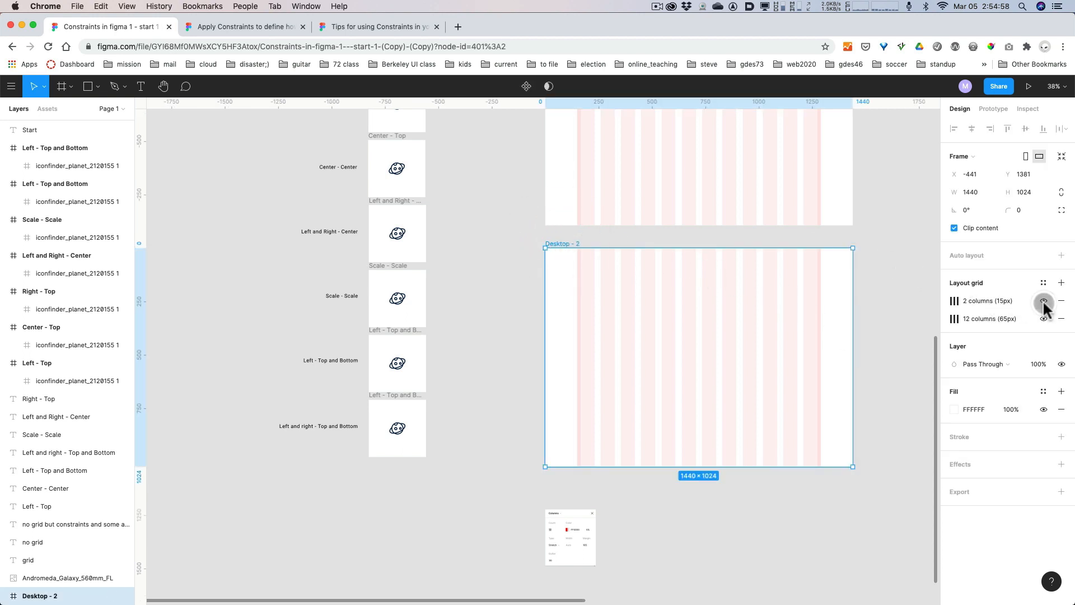
pyautogui.click(1061, 301)
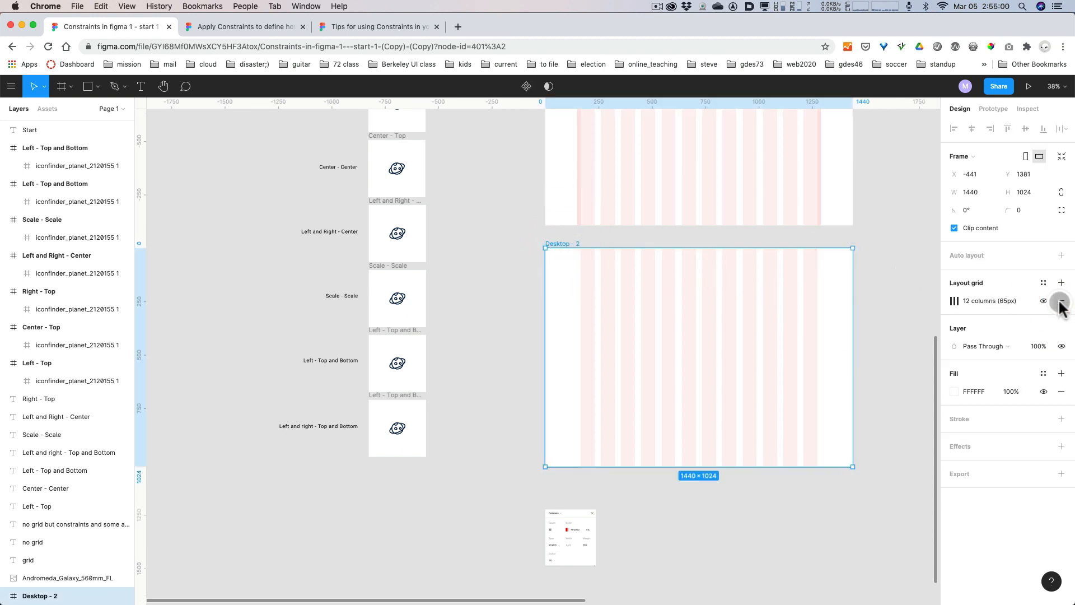
pyautogui.click(1062, 302)
# Add a new layout grid to the Desktop - 2 frame, change it to Columns, and set the count to 12.
pyautogui.click(1060, 283)
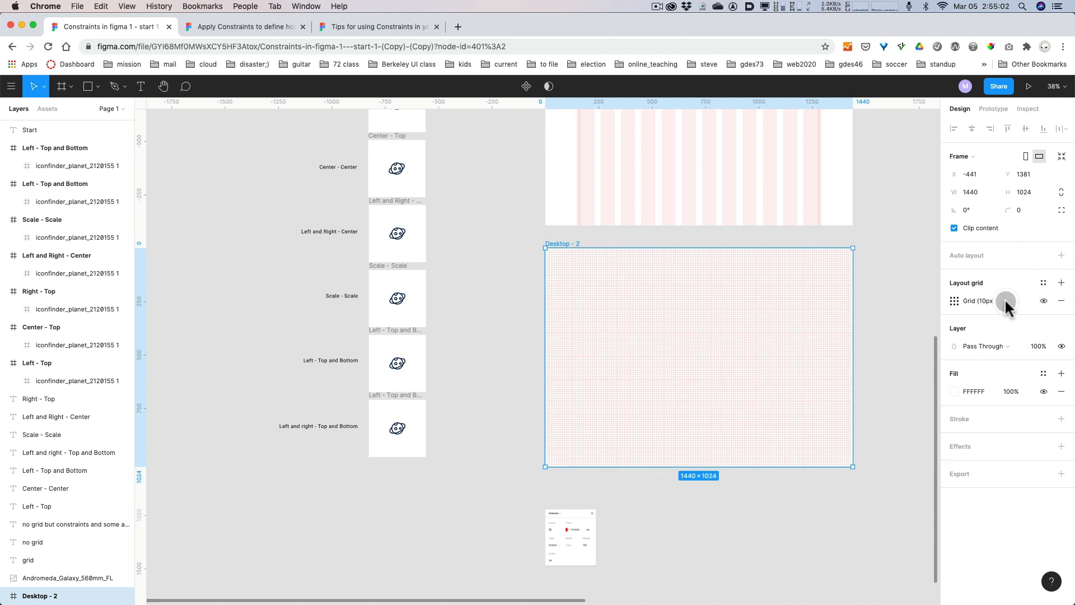
pyautogui.click(955, 301)
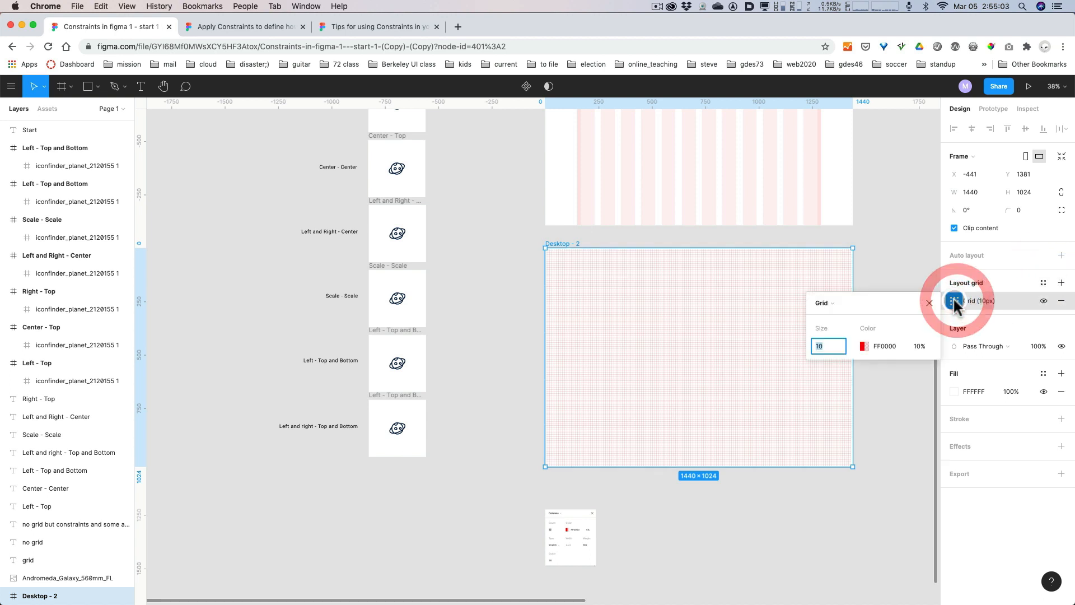
pyautogui.click(822, 302)
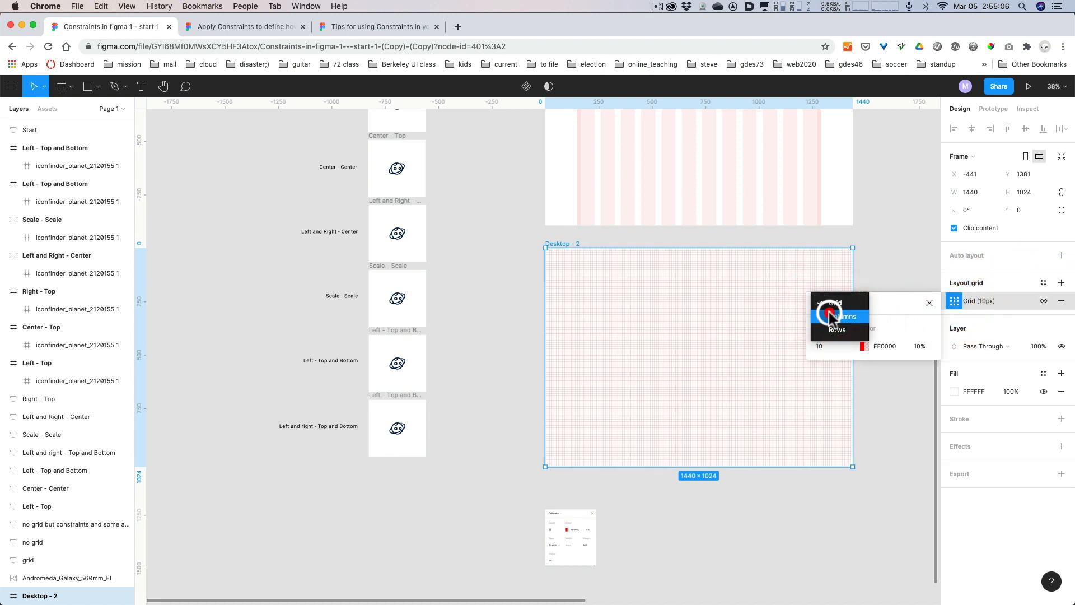
pyautogui.click(830, 315)
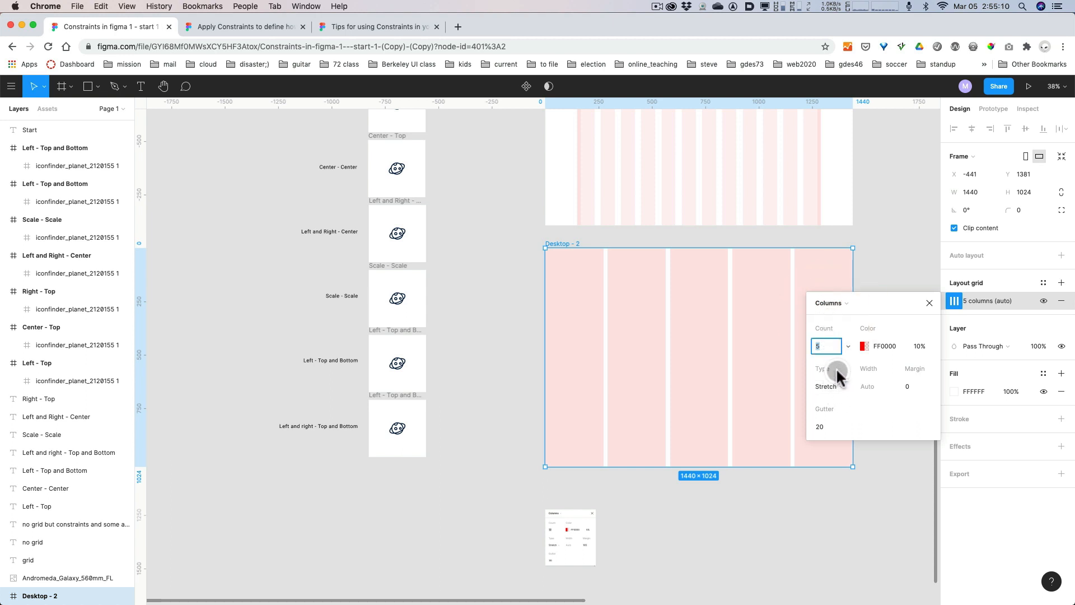
pyautogui.write('12')
# Set the margin of the Desktop - 2 column grid to 165, matching the reference picture.
pyautogui.scroll(6, 642, 526)
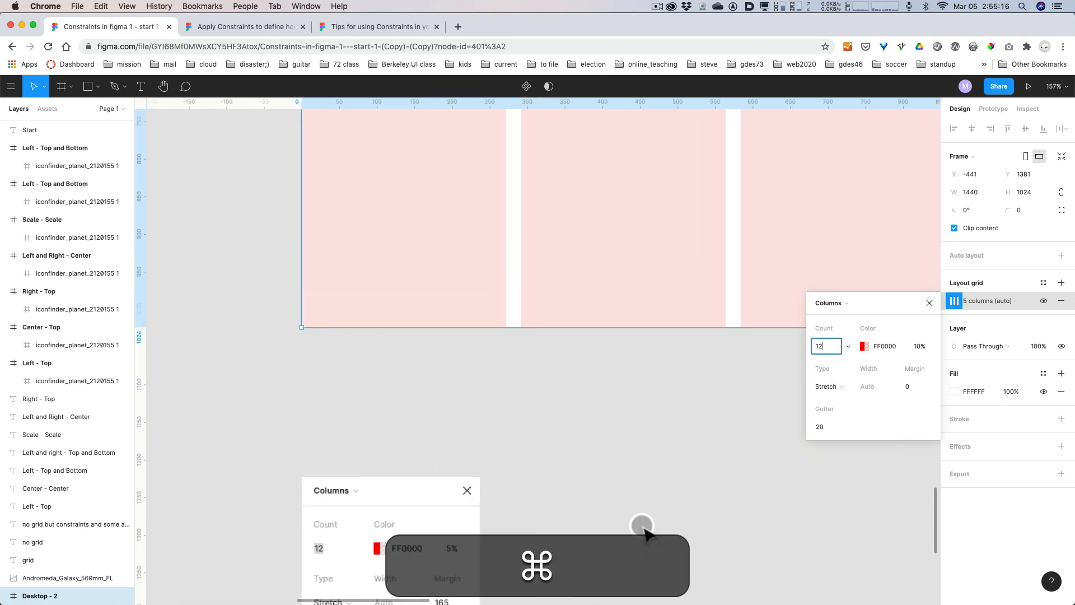
pyautogui.click(911, 384)
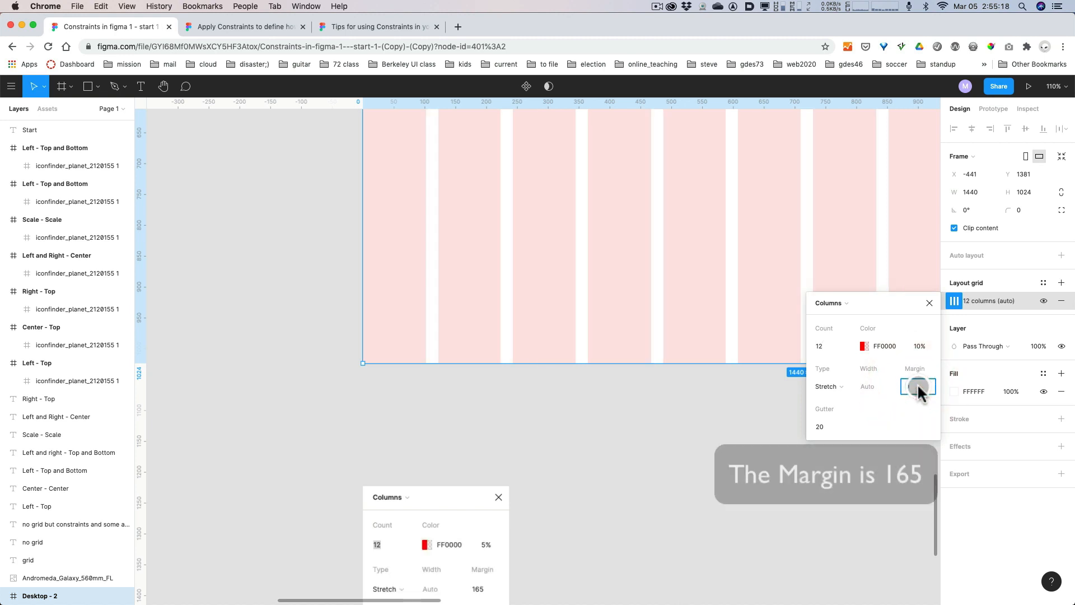
pyautogui.write('165')
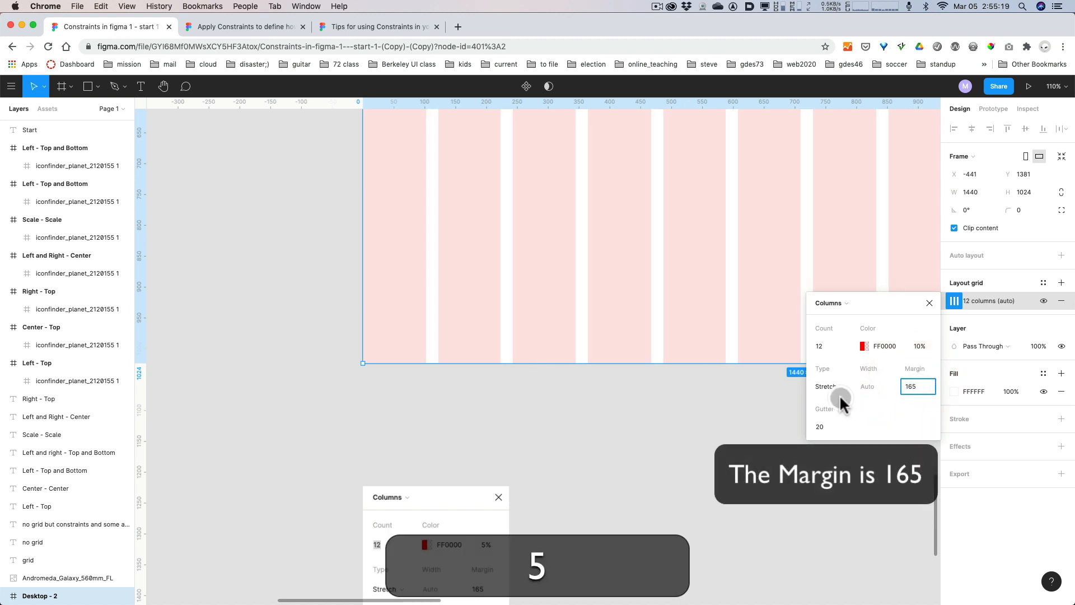
pyautogui.click(661, 486)
# Check the reference picture's gutter value and set the gutter of the Desktop - 2 column grid to 30.
pyautogui.press('space')
pyautogui.moveTo(578, 502); pyautogui.dragTo(581, 435)
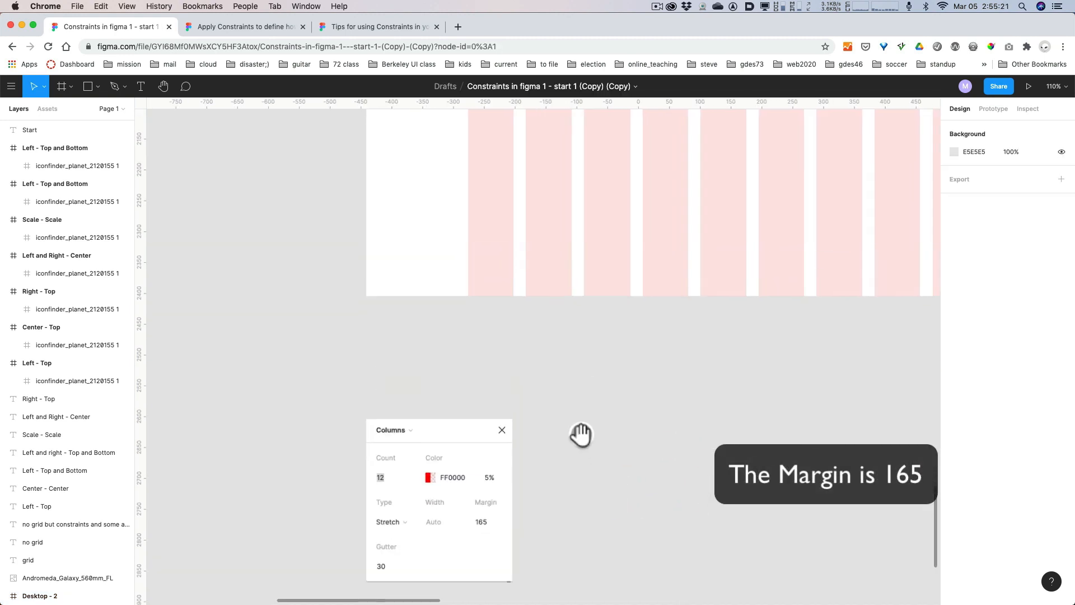
pyautogui.click(600, 230)
pyautogui.scroll(1, 608, 392)
pyautogui.scroll(5, 769, 417)
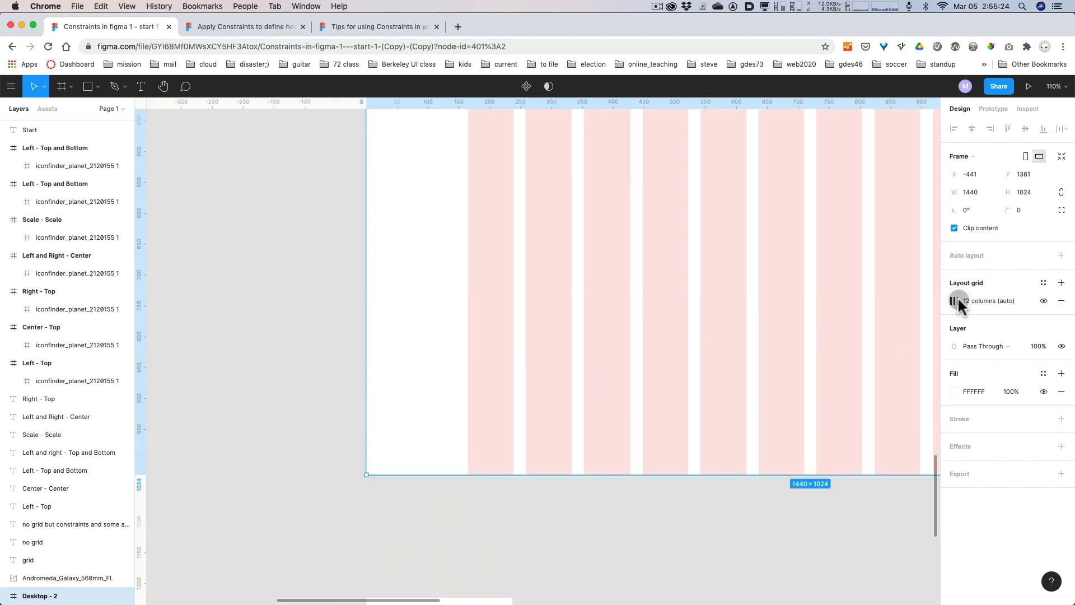
pyautogui.click(954, 301)
pyautogui.click(822, 427)
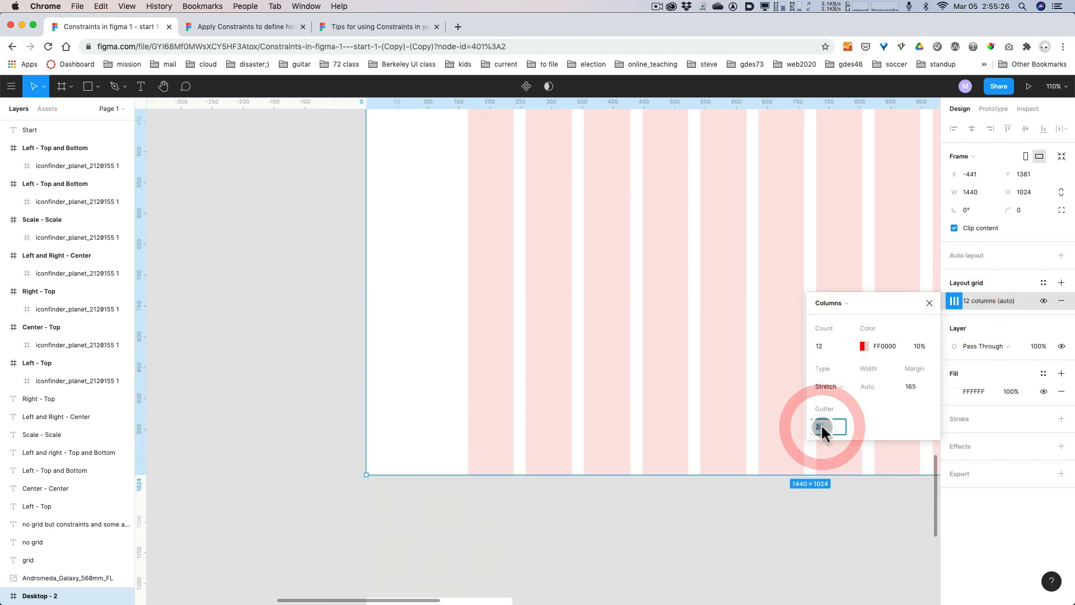
pyautogui.write('30')
pyautogui.press('Return')
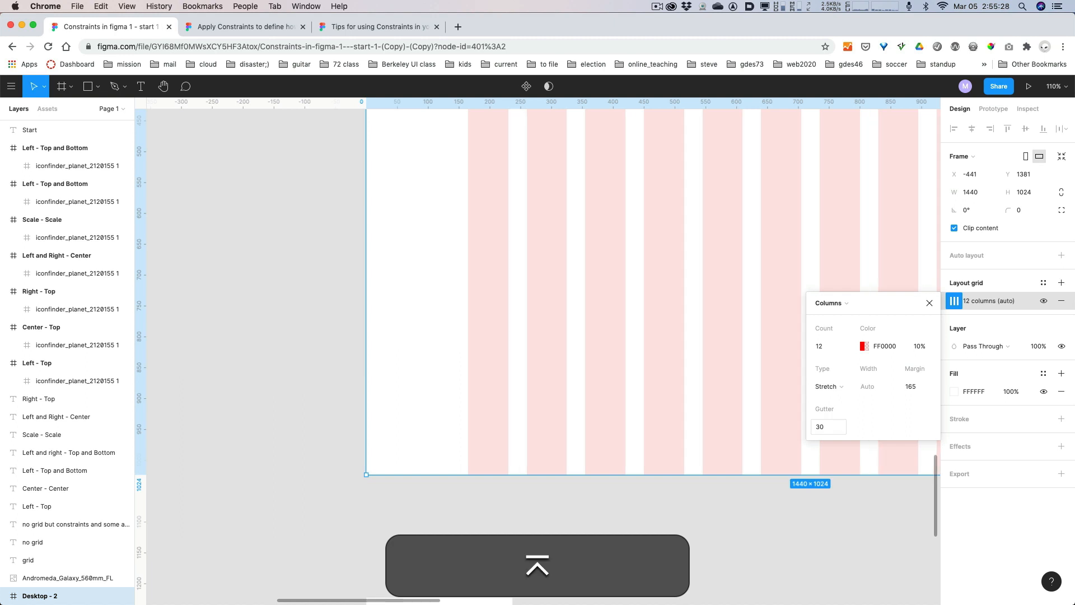
# Close the column settings and try resizing the width of the Desktop - 2 frame to test its stretch column grid.
pyautogui.keyDown('super'); pyautogui.scroll(-5, 635, 535); pyautogui.keyUp('super')
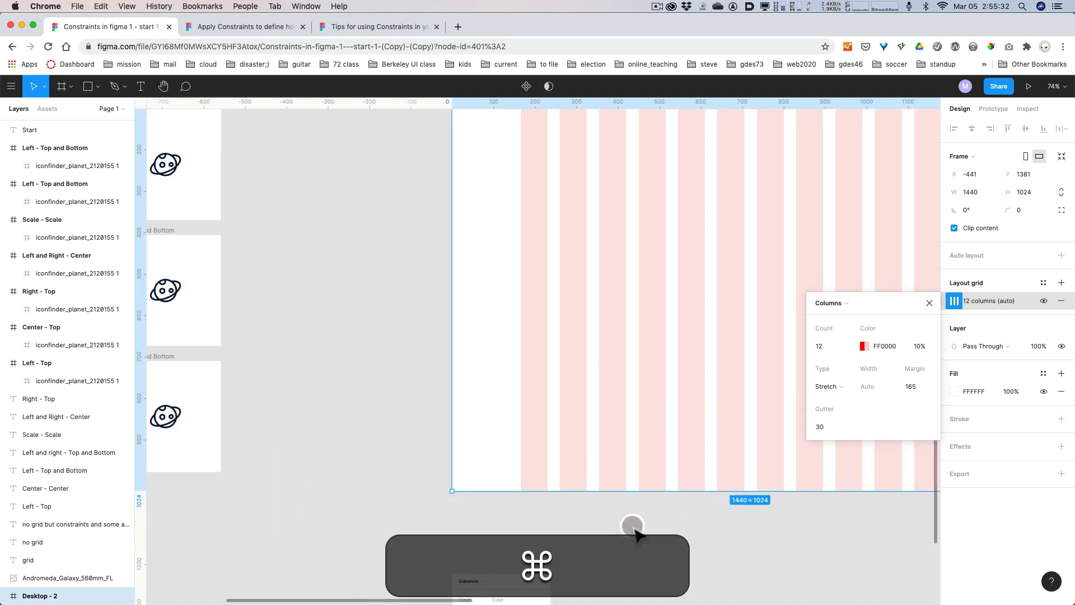
pyautogui.hotkey('shift', '2')
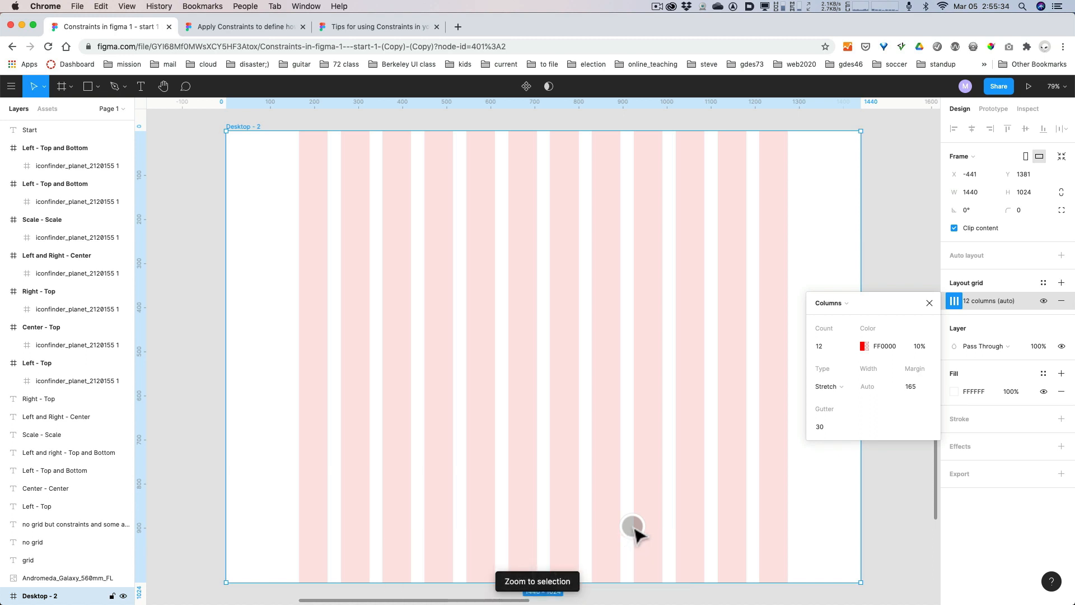
pyautogui.press('-')
pyautogui.press('-')
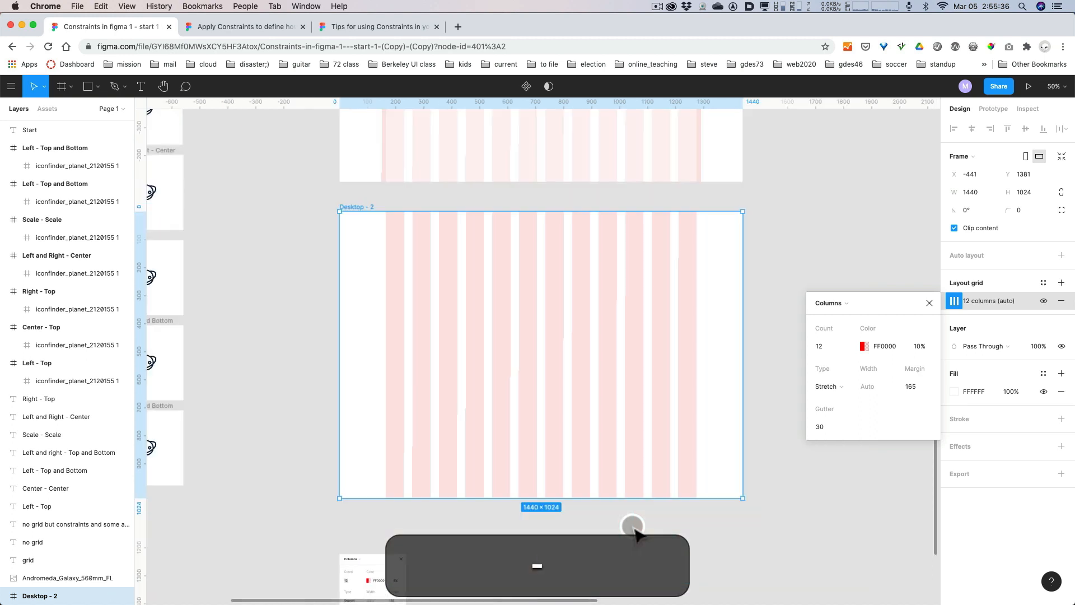
pyautogui.press('-')
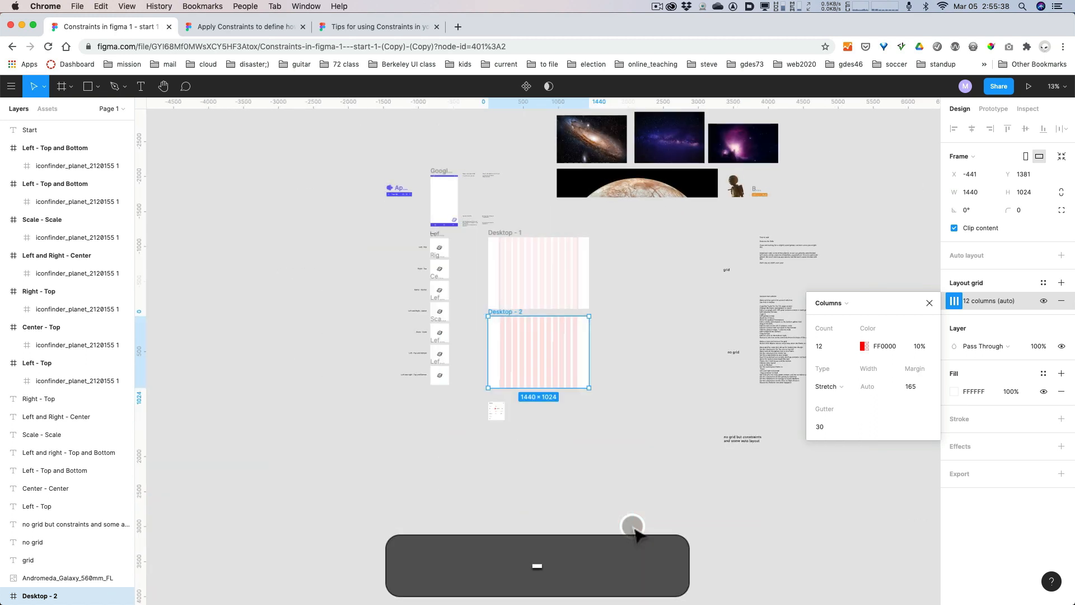
pyautogui.press('+')
pyautogui.press('+')
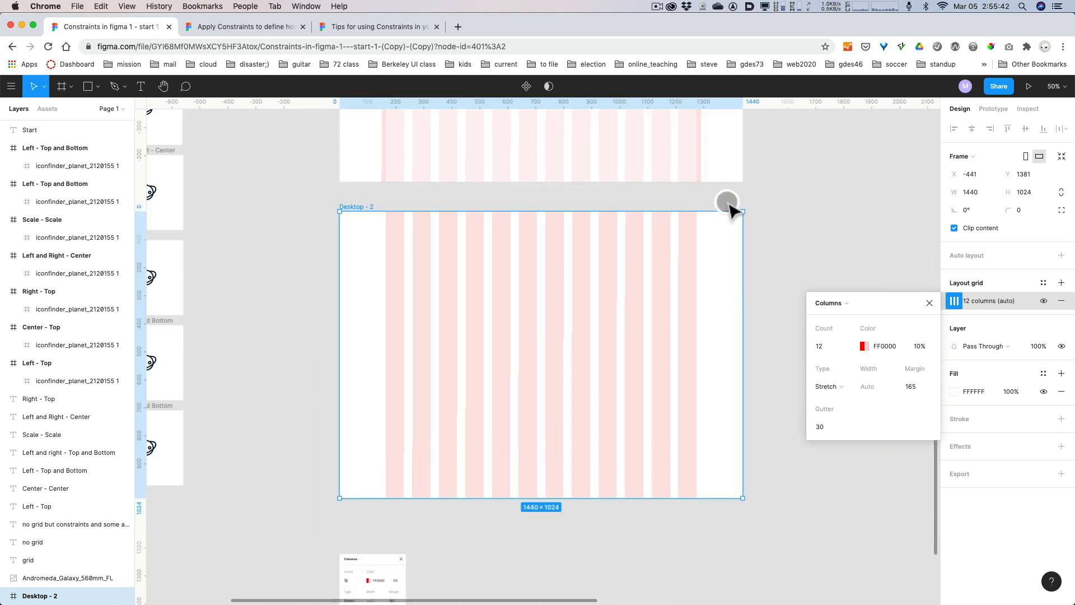
pyautogui.click(929, 303)
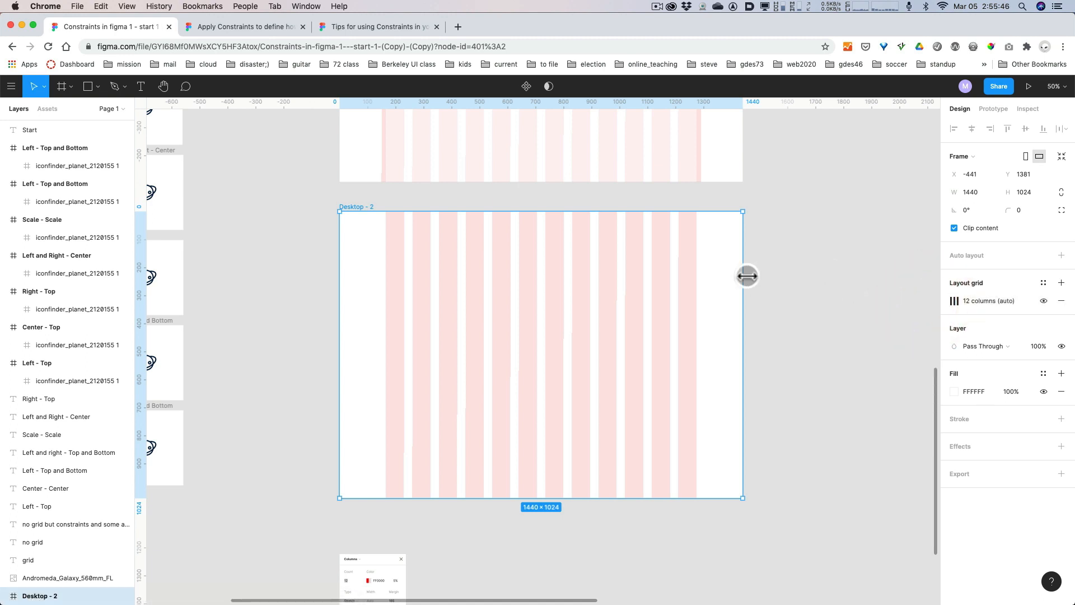
pyautogui.moveTo(744, 276); pyautogui.dragTo(742, 303)
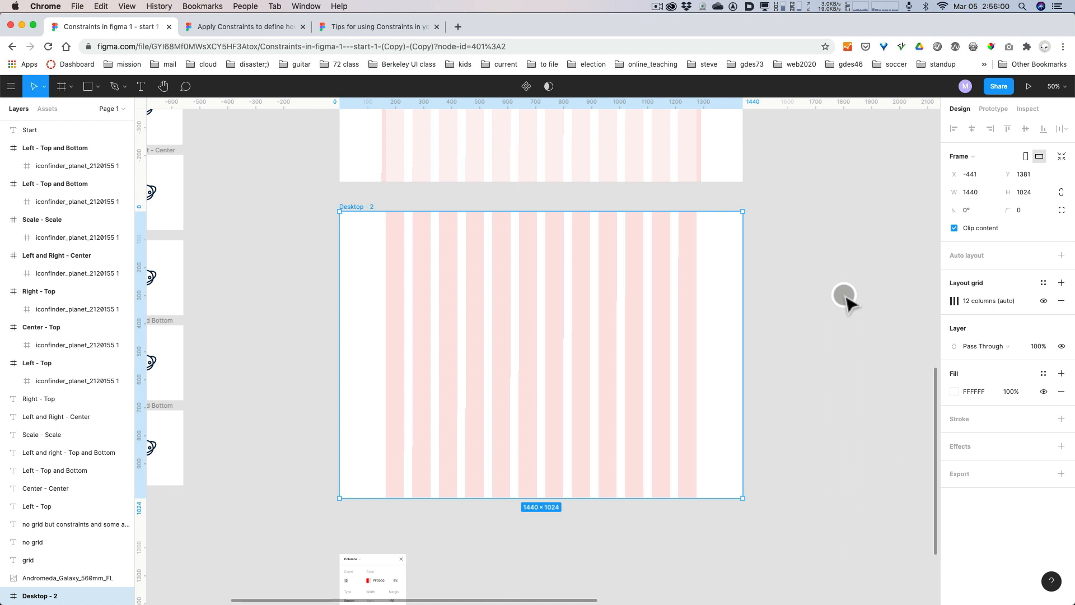
pyautogui.click(827, 270)
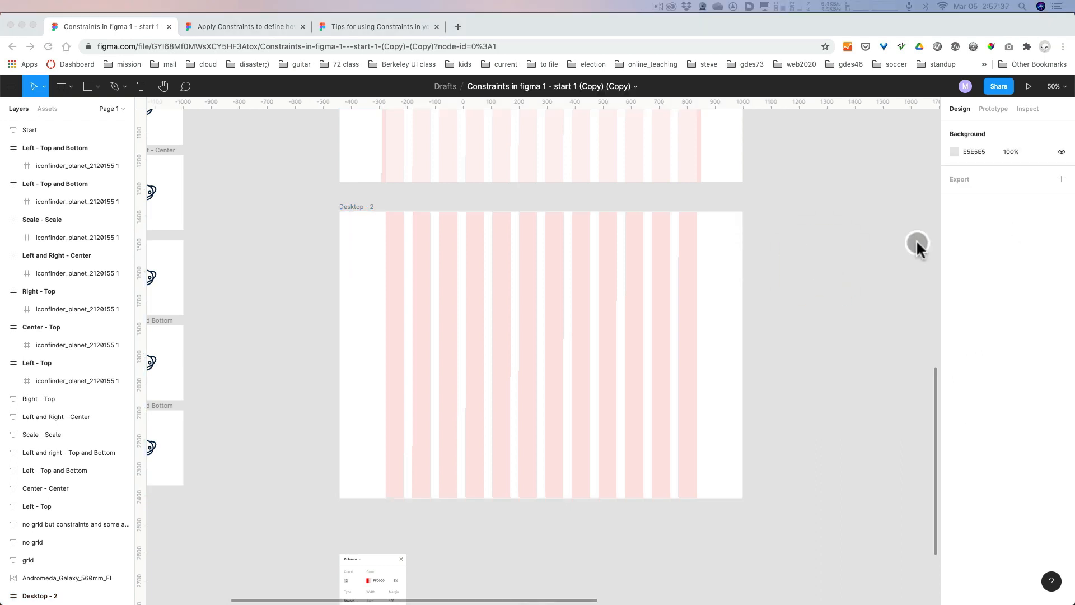
# Duplicate the Desktop - 2 frame and place the copy beside the Desktop - 1 frame, at X 1210 and Y 262.
pyautogui.click(803, 269)
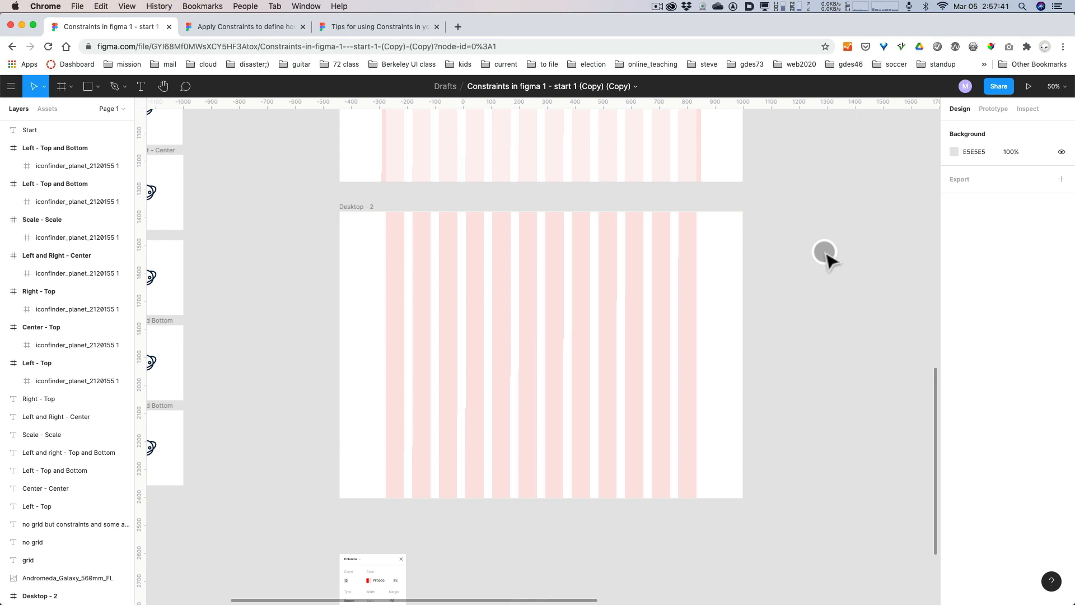
pyautogui.scroll(-5, 827, 255)
pyautogui.press('space')
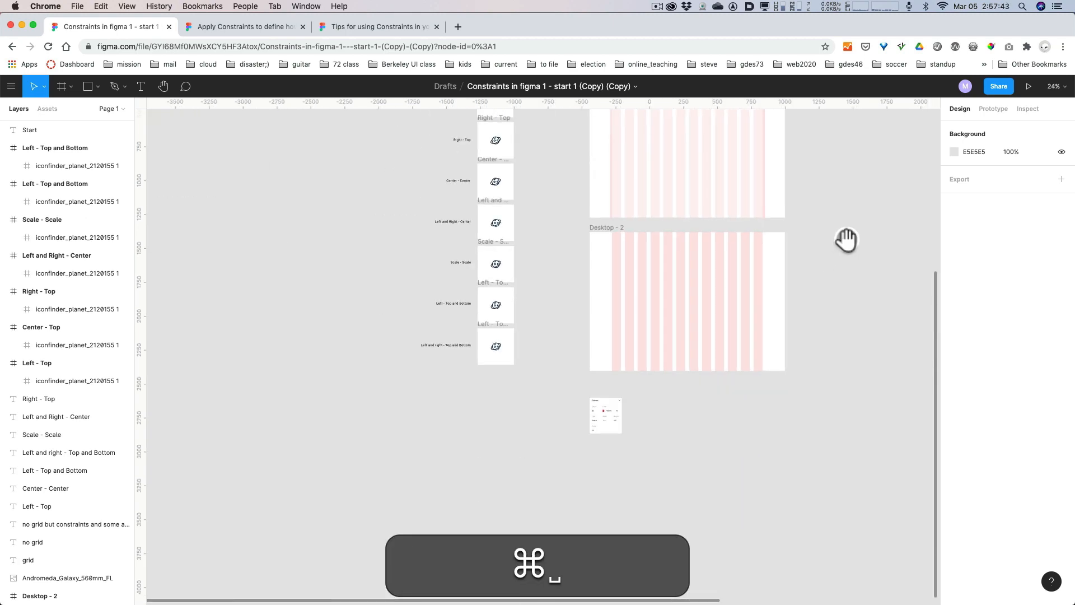
pyautogui.moveTo(846, 240); pyautogui.dragTo(554, 521)
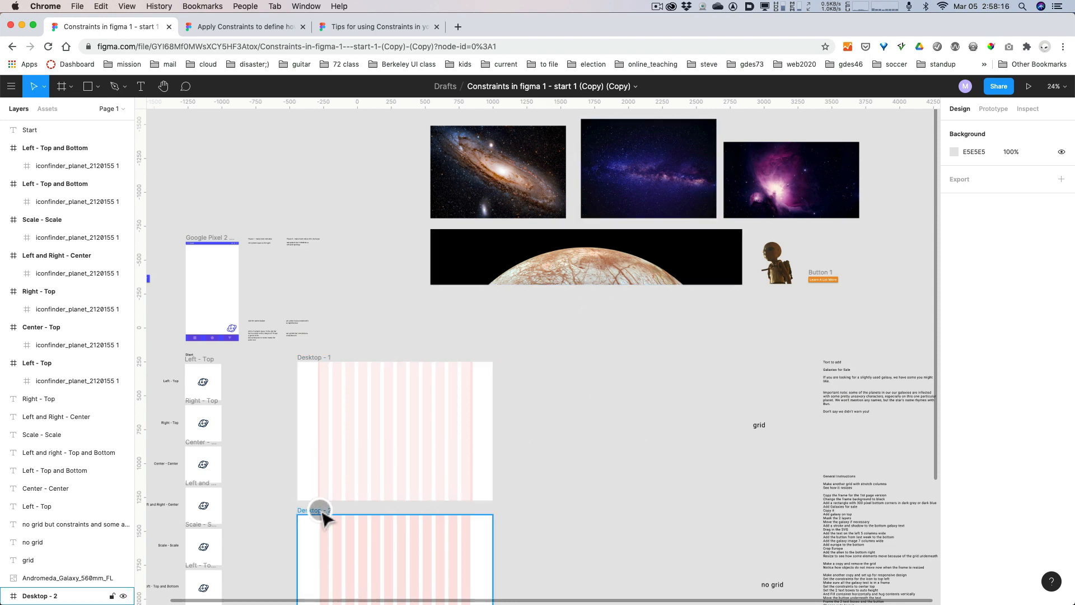
pyautogui.moveTo(321, 511); pyautogui.dragTo(542, 357)
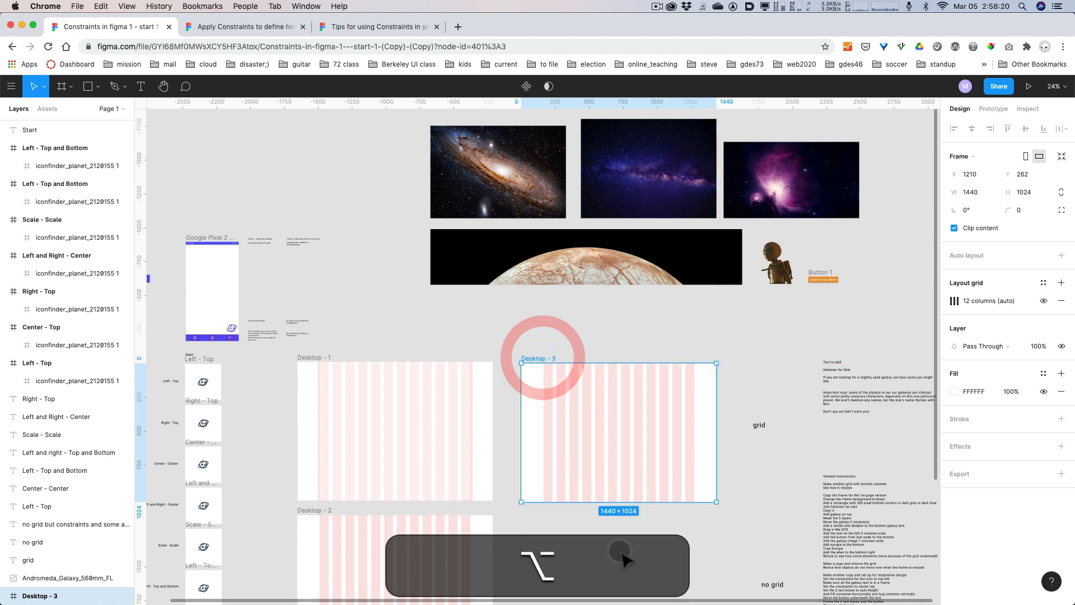
# Review the general instructions and the areas labelled for the grid, no grid and auto layout versions of the page.
pyautogui.press('space')
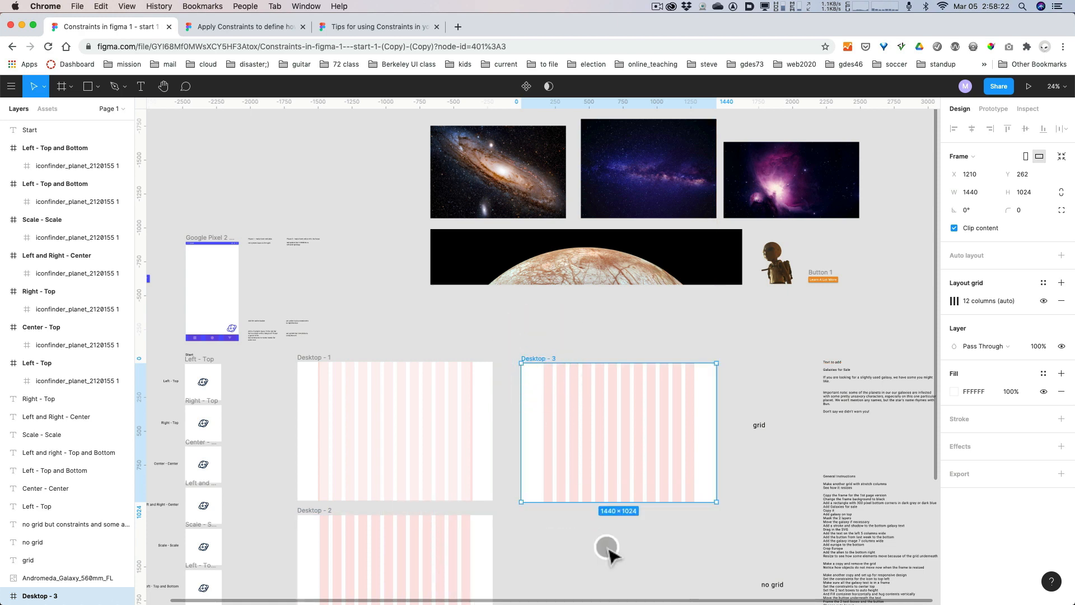
pyautogui.moveTo(688, 556); pyautogui.dragTo(682, 395)
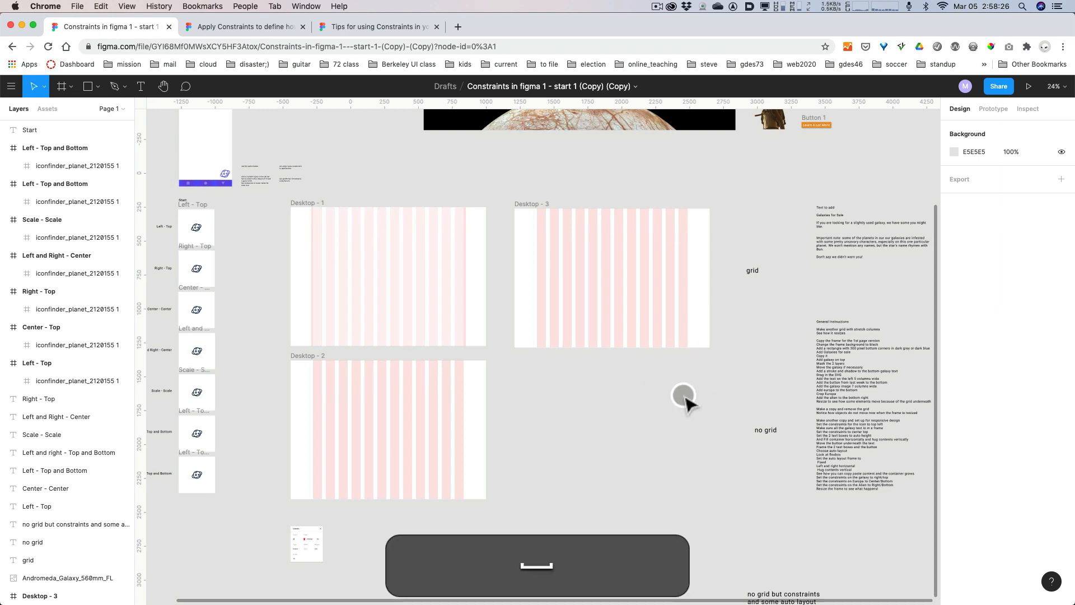
pyautogui.scroll(1, 802, 400)
pyautogui.scroll(8, 801, 399)
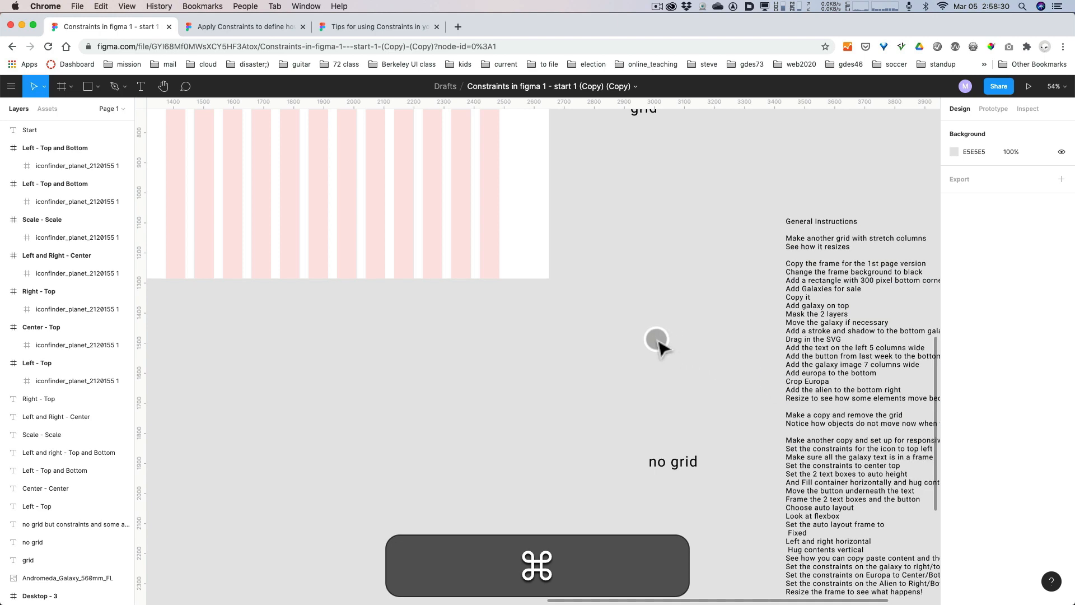
pyautogui.press('space')
pyautogui.moveTo(404, 342); pyautogui.dragTo(476, 492)
pyautogui.moveTo(768, 403); pyautogui.dragTo(721, 192)
pyautogui.moveTo(716, 350); pyautogui.dragTo(713, 240)
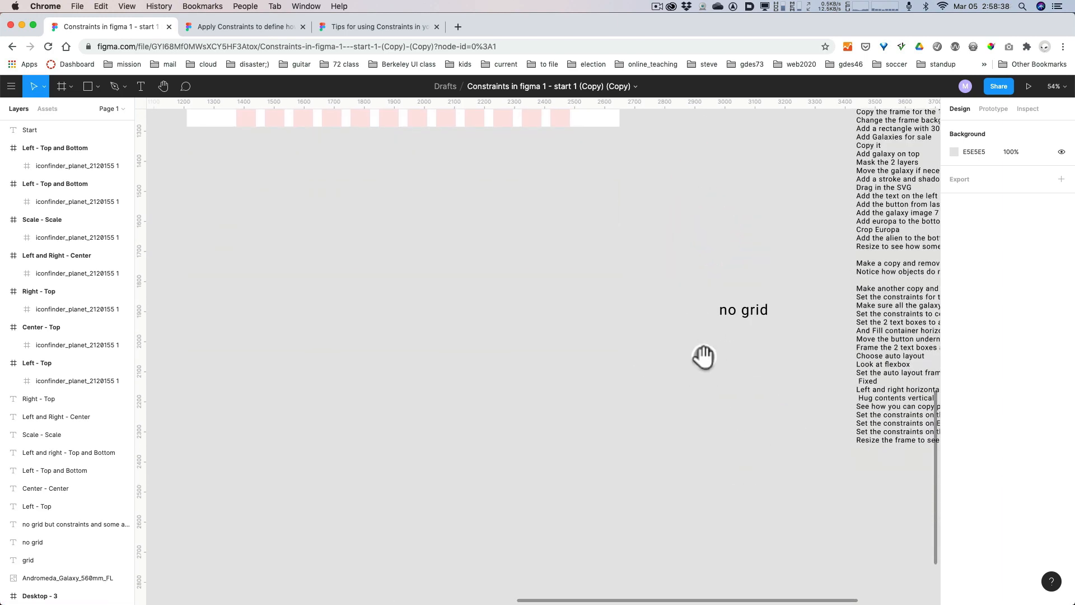
pyautogui.scroll(-4, 703, 358)
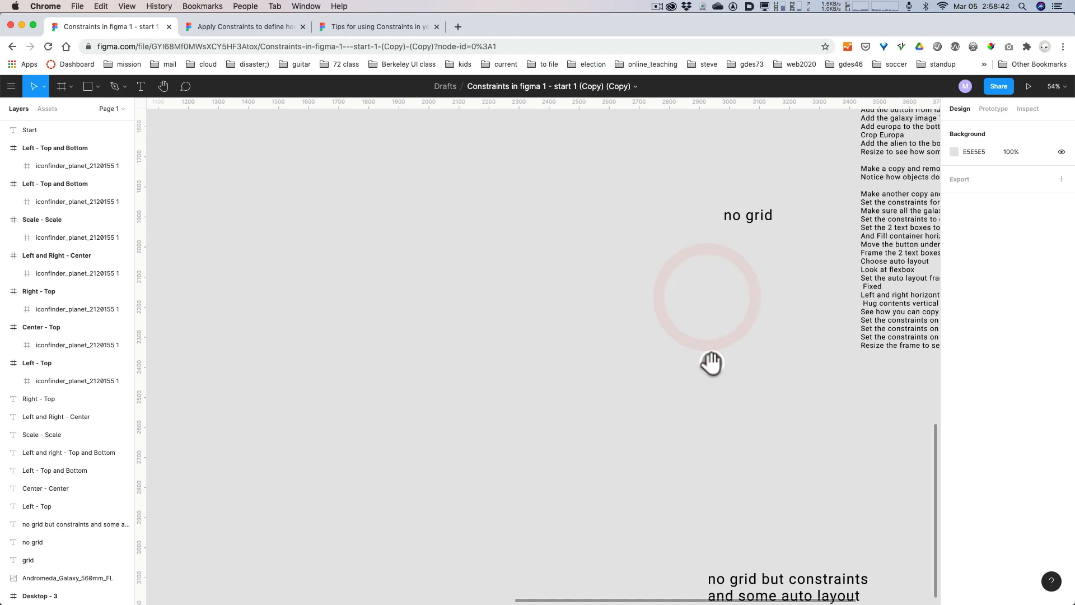
pyautogui.moveTo(710, 363); pyautogui.dragTo(710, 415)
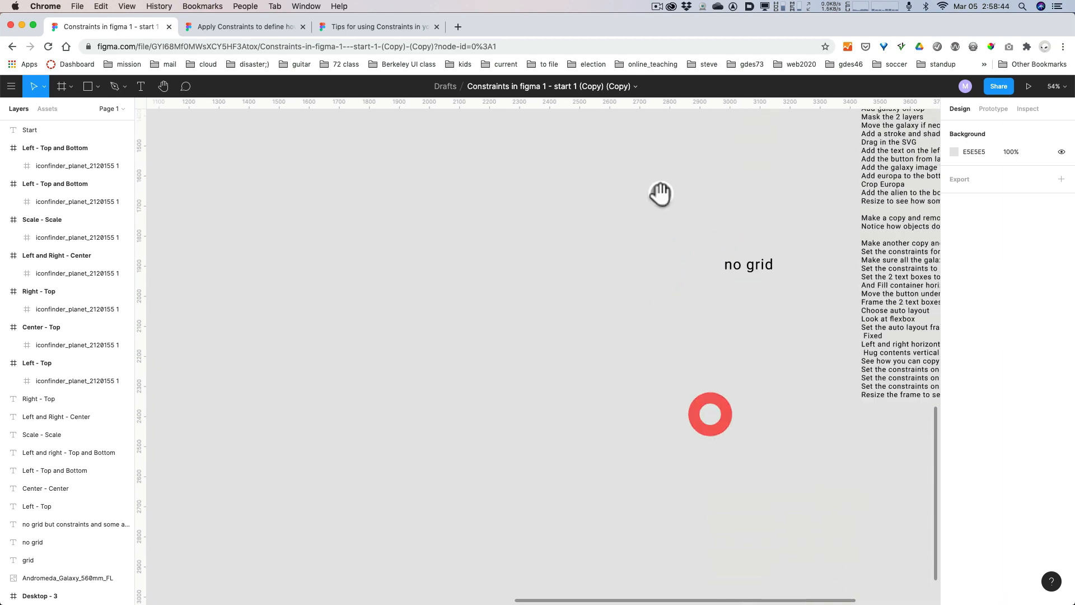
pyautogui.moveTo(662, 193); pyautogui.dragTo(667, 377)
pyautogui.moveTo(719, 262); pyautogui.dragTo(827, 391)
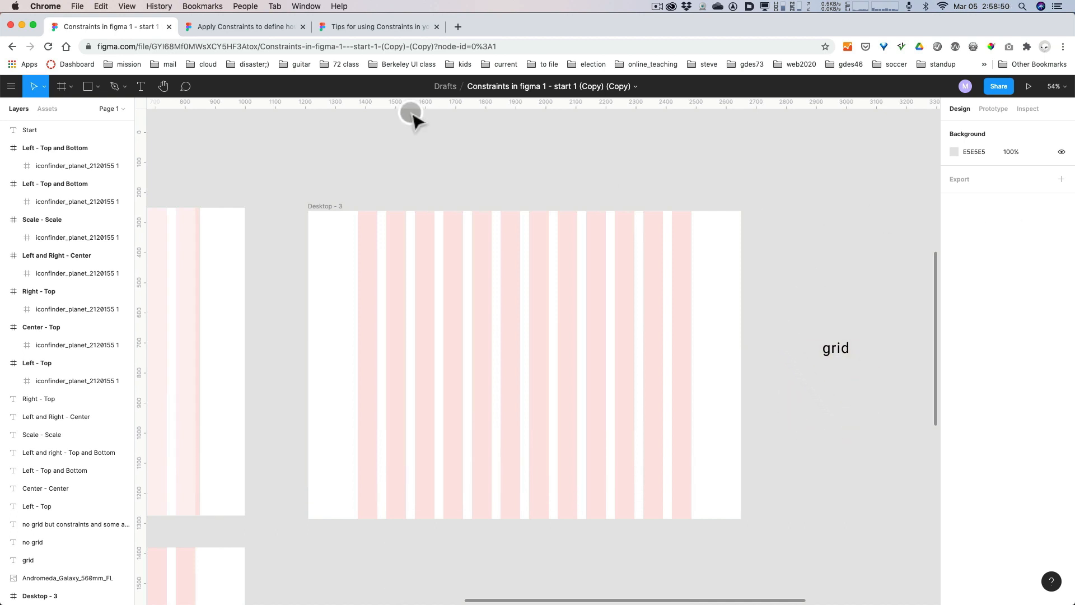
# Change the fill of the Desktop - 3 frame to black, 000000.
pyautogui.click(330, 206)
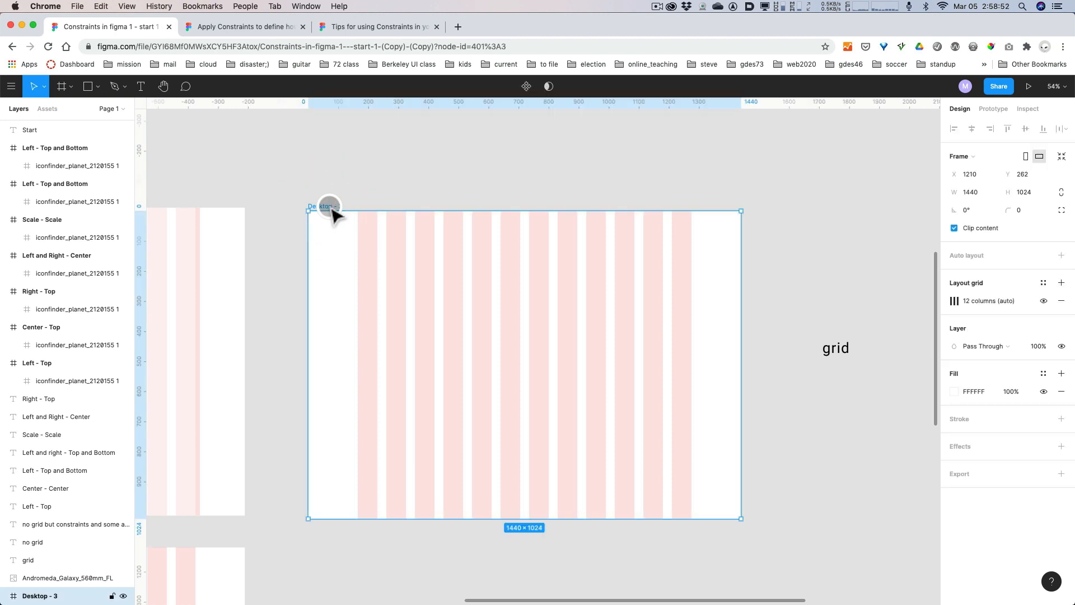
pyautogui.click(955, 391)
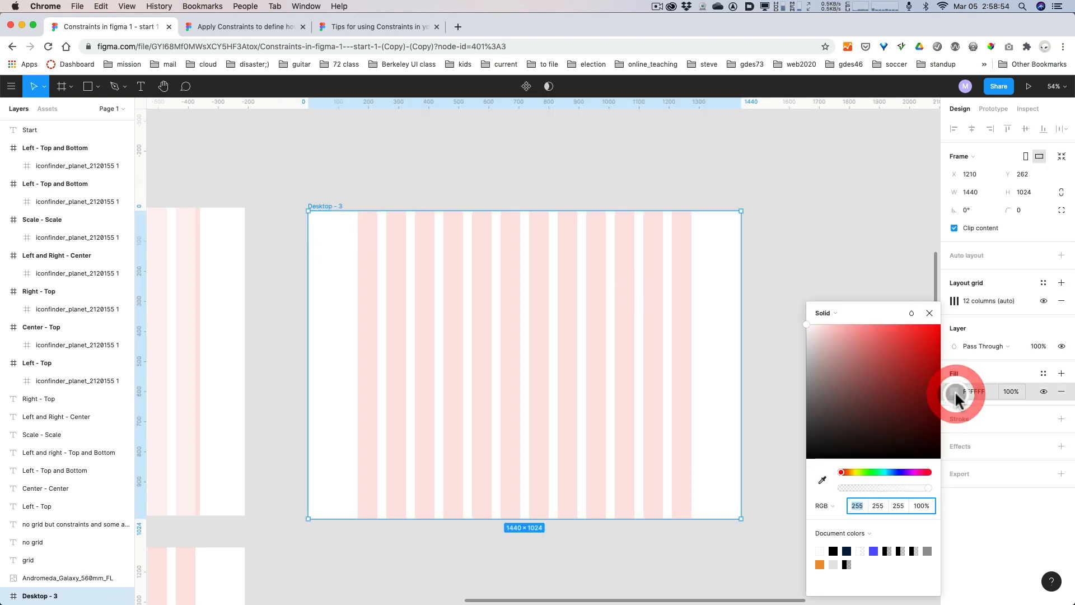
pyautogui.moveTo(823, 420); pyautogui.dragTo(792, 461)
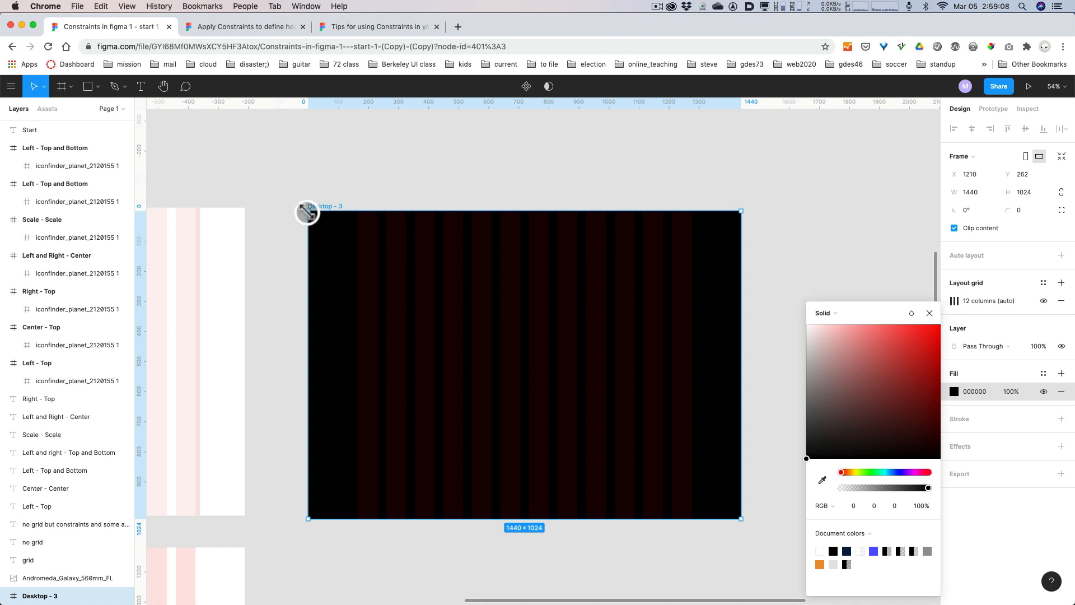
# Draw a full-width 1440 × 226 rectangle flush with the top edge of the Desktop - 3 frame.
pyautogui.press('r')
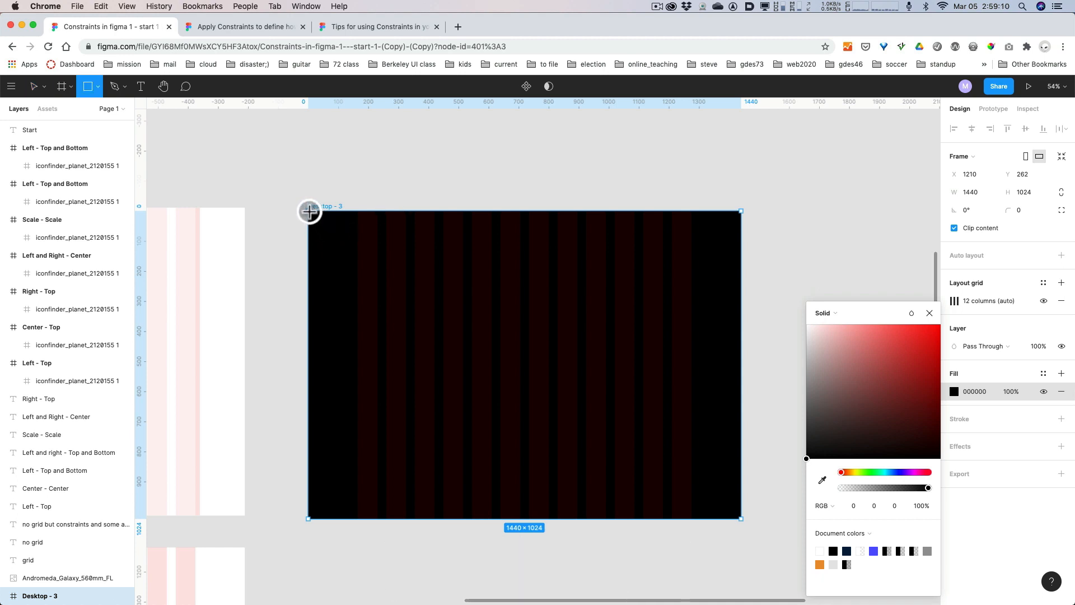
pyautogui.moveTo(309, 216)
pyautogui.mouseDown()
pyautogui.moveTo(379, 257)
pyautogui.moveTo(741, 285)
pyautogui.mouseUp()
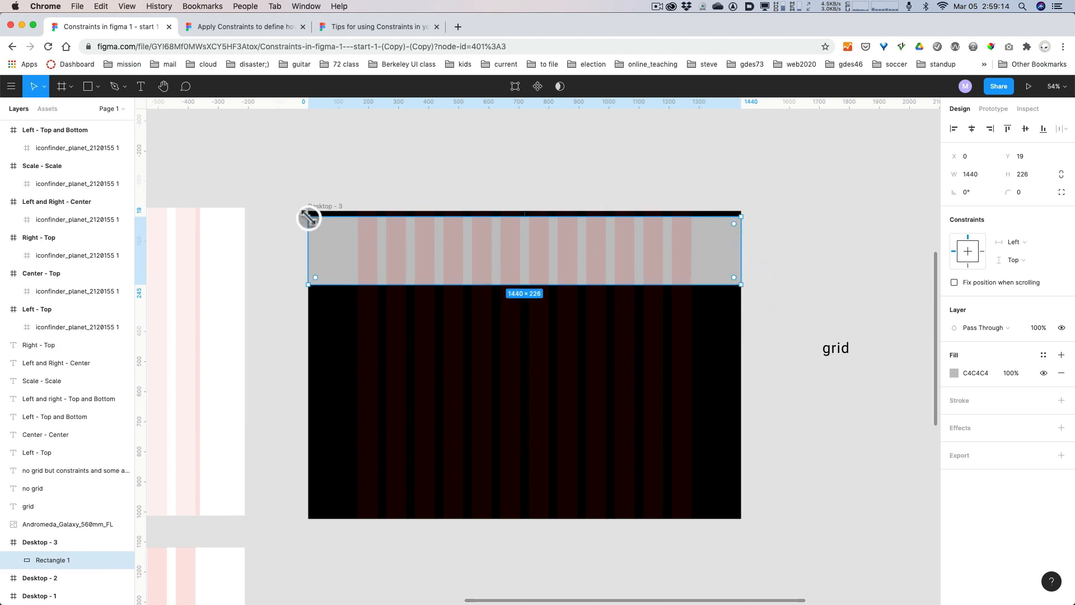
pyautogui.moveTo(308, 218); pyautogui.dragTo(308, 211)
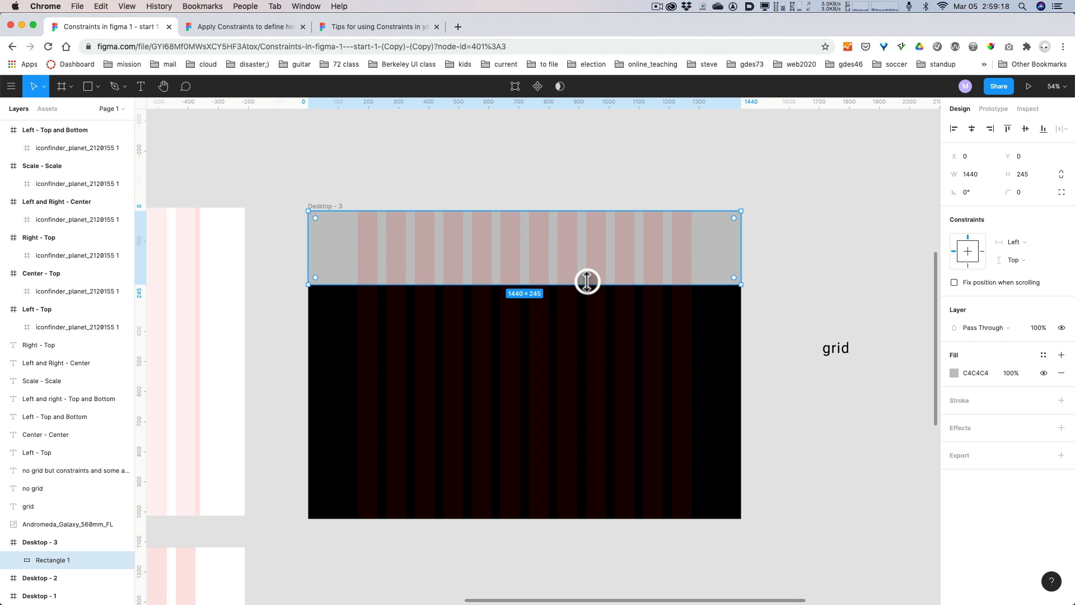
pyautogui.moveTo(587, 281)
pyautogui.mouseDown()
pyautogui.moveTo(588, 268)
pyautogui.moveTo(588, 295)
pyautogui.moveTo(588, 279)
pyautogui.mouseUp()
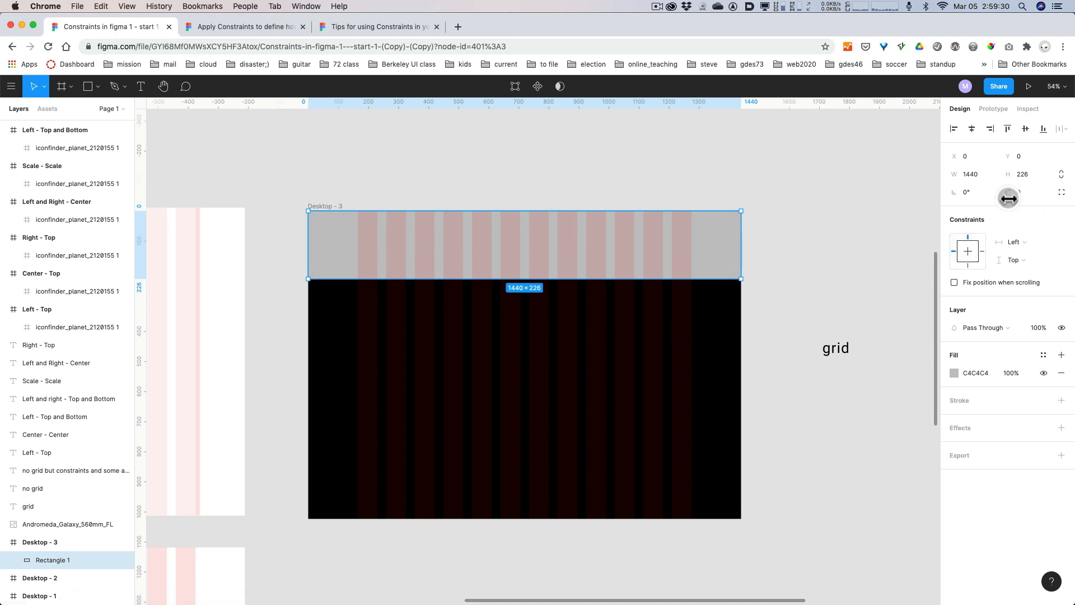
# Enable independent corners on the header rectangle and set both bottom corner radii to 300.
pyautogui.click(1062, 192)
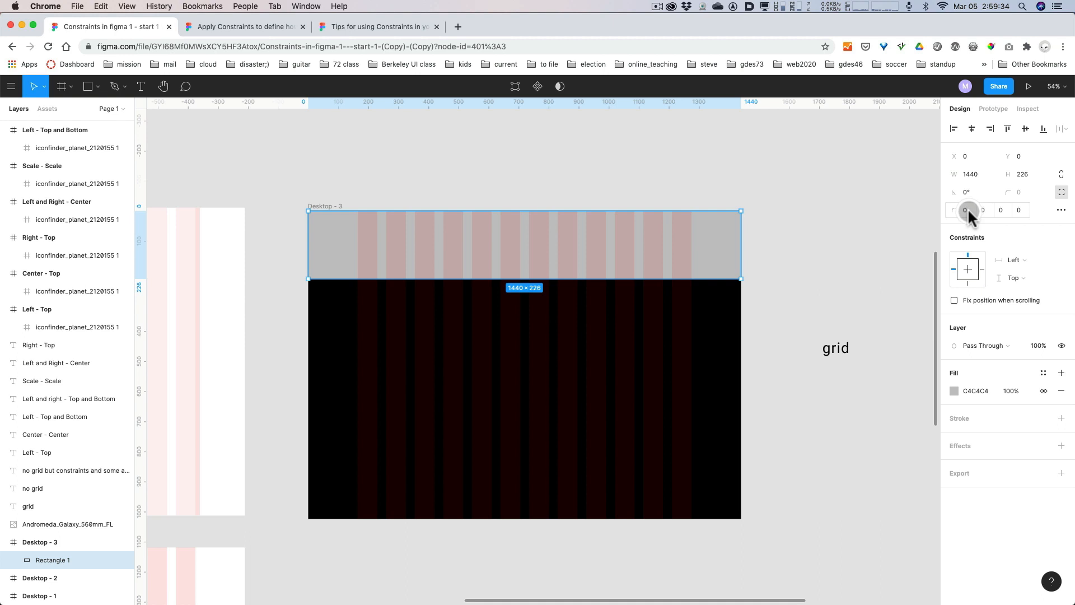
pyautogui.click(1000, 210)
pyautogui.write('30')
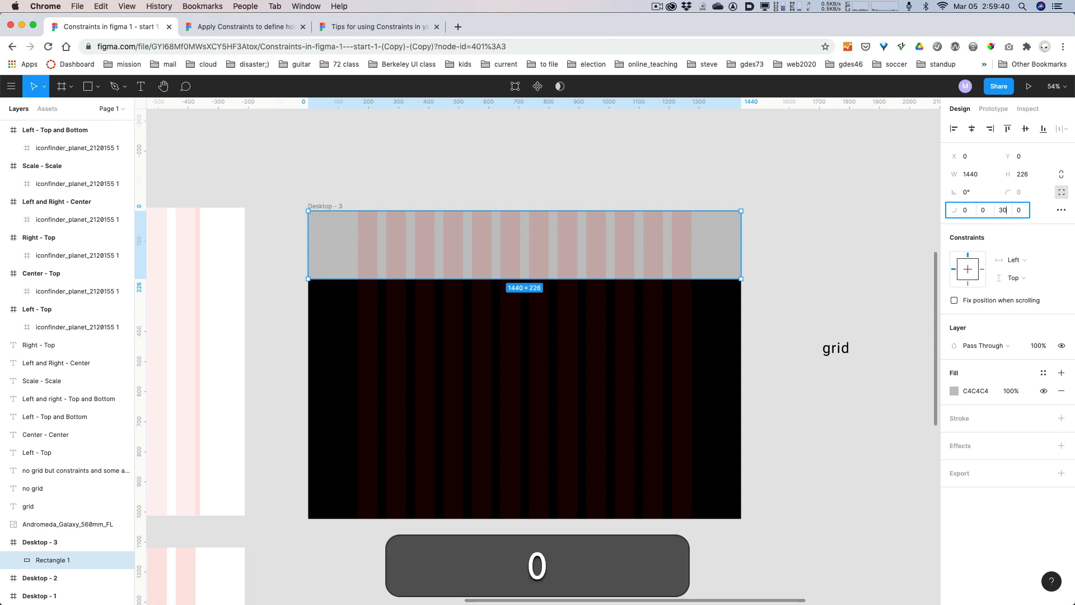
pyautogui.write('0')
pyautogui.press('Return')
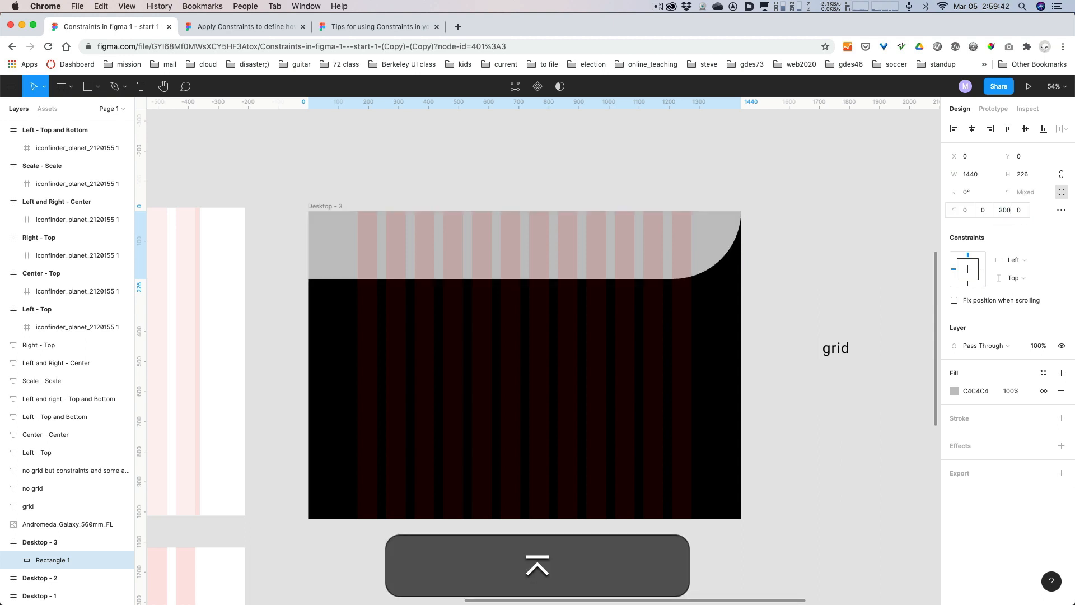
pyautogui.click(1019, 213)
pyautogui.write('3')
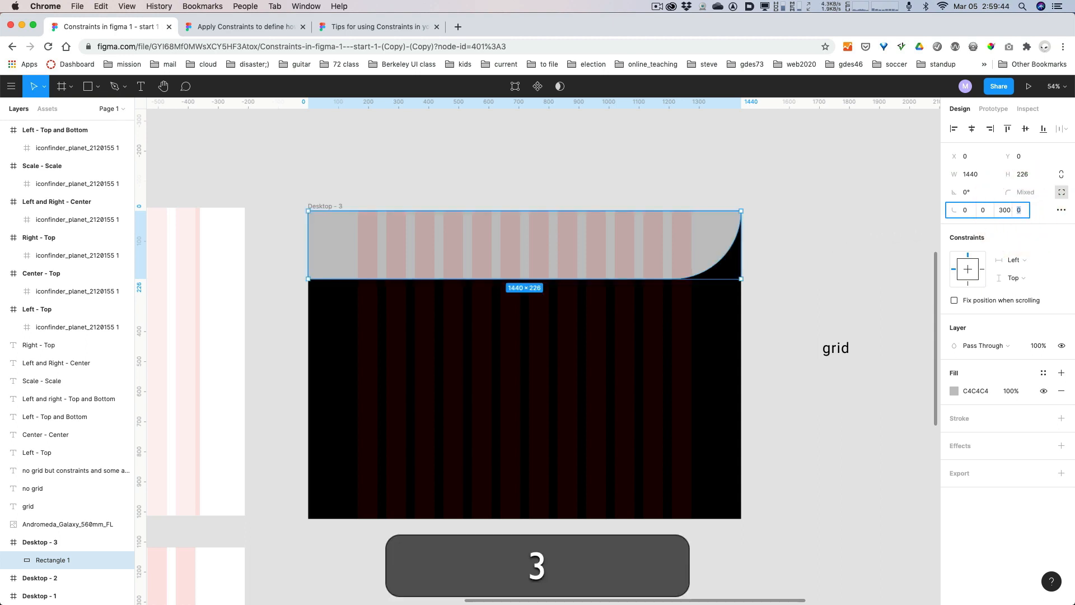
pyautogui.write('00')
pyautogui.press('Return')
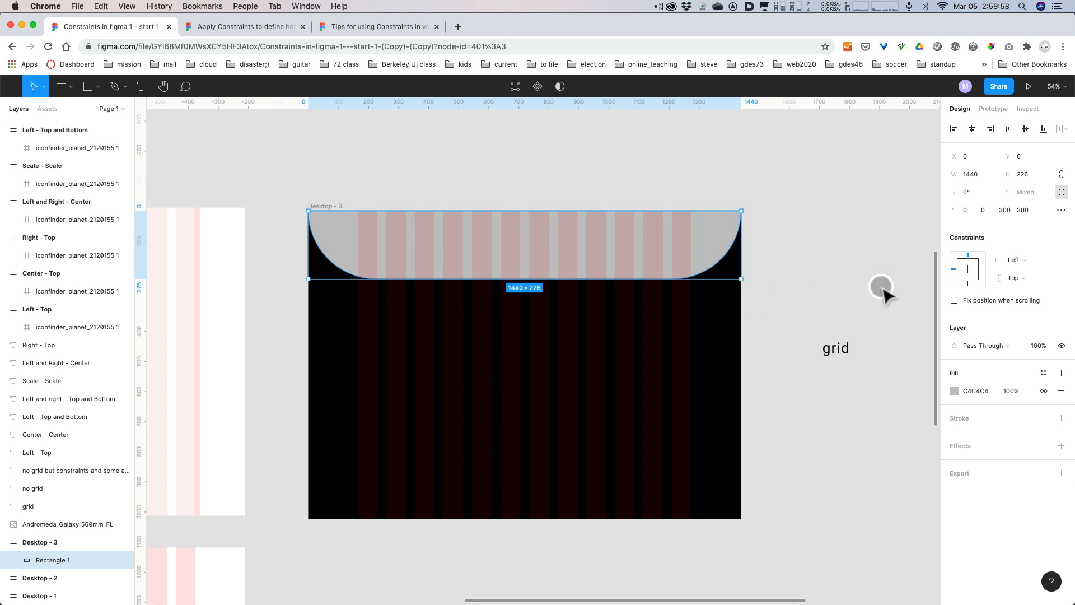
# Change the fill of the header rectangle to dark blue, 1B1C36.
pyautogui.click(955, 391)
pyautogui.moveTo(826, 409); pyautogui.dragTo(807, 408)
pyautogui.moveTo(905, 475); pyautogui.dragTo(899, 473)
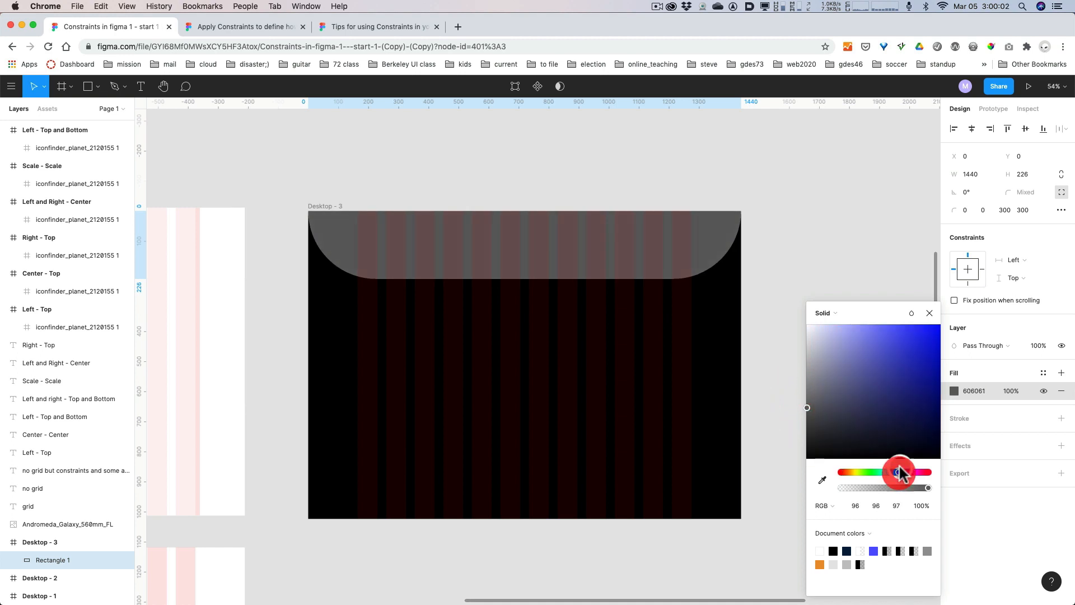
pyautogui.moveTo(881, 418); pyautogui.dragTo(874, 435)
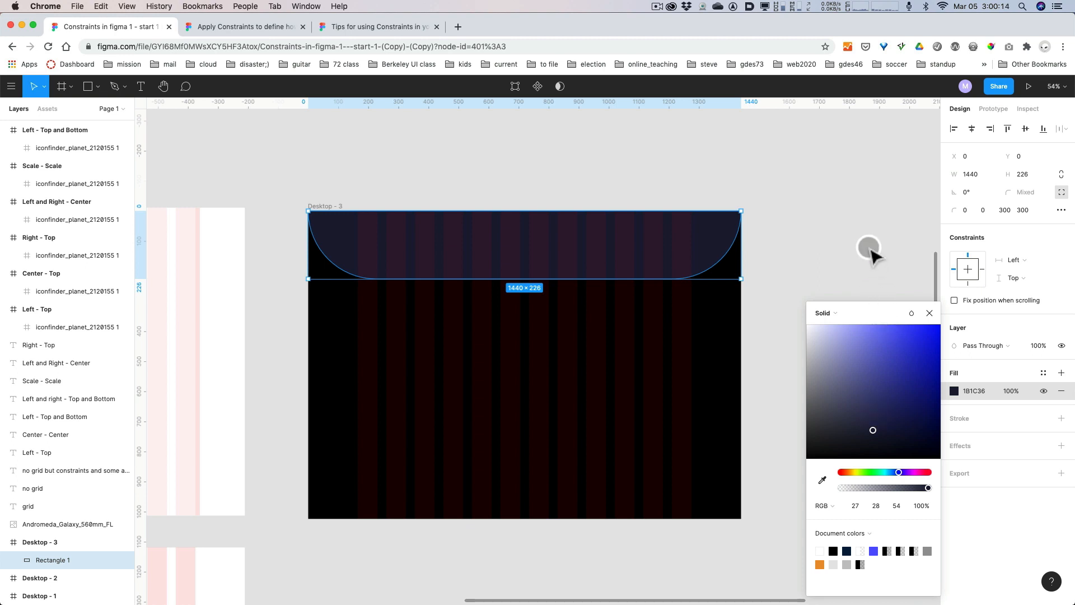
# Copy the line "Galaxies for Sale" from the "Text to add" text block.
pyautogui.click(871, 252)
pyautogui.press('space')
pyautogui.moveTo(869, 255); pyautogui.dragTo(579, 286)
pyautogui.doubleClick(728, 256)
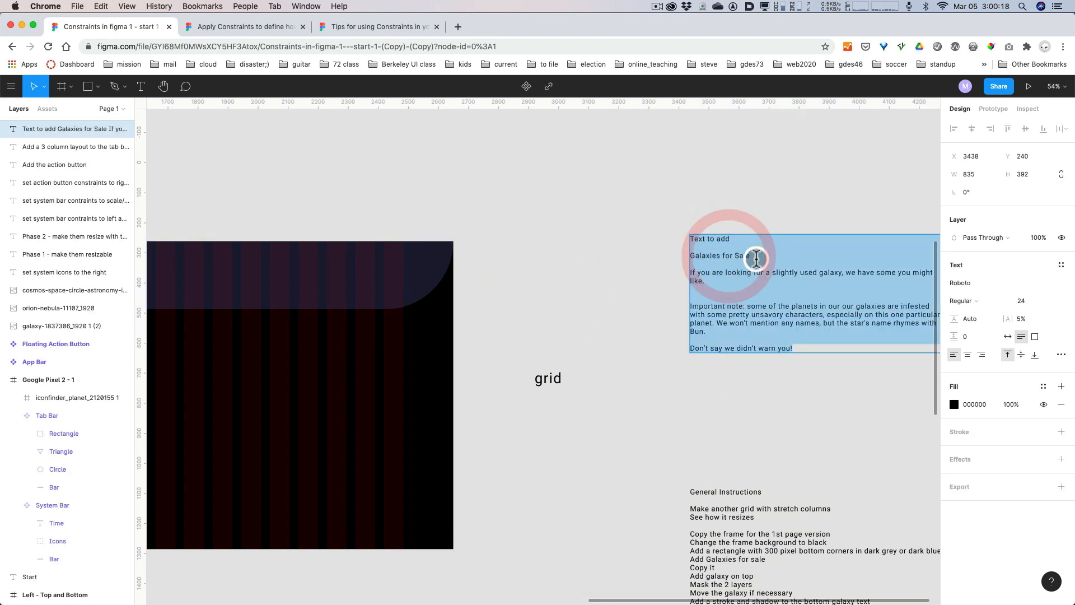
pyautogui.moveTo(756, 258); pyautogui.dragTo(689, 257)
pyautogui.press('cmd+c')
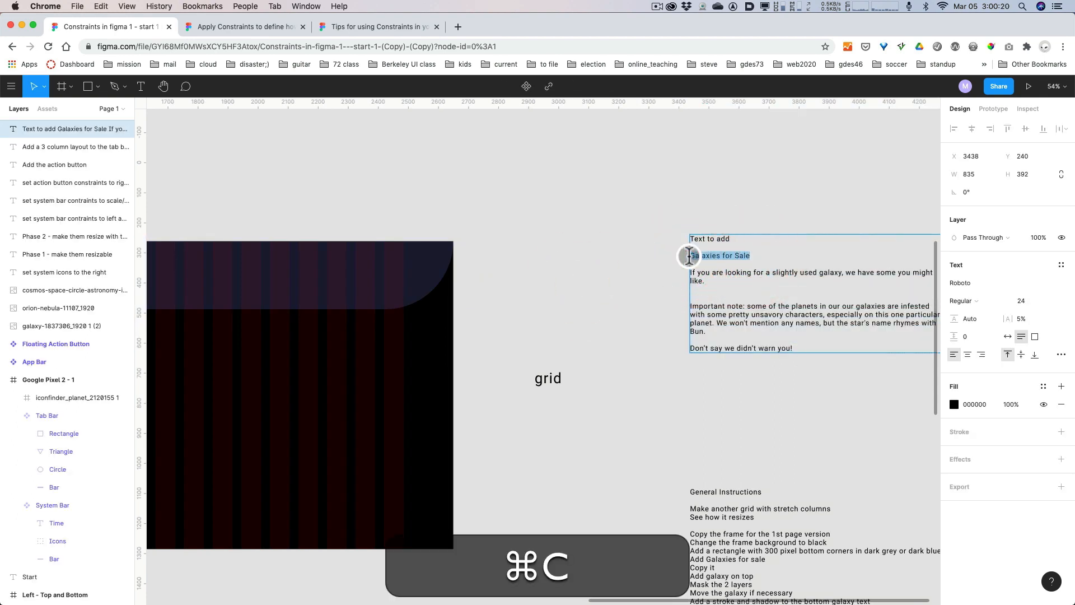
pyautogui.press('BackSpace')
pyautogui.click(553, 289)
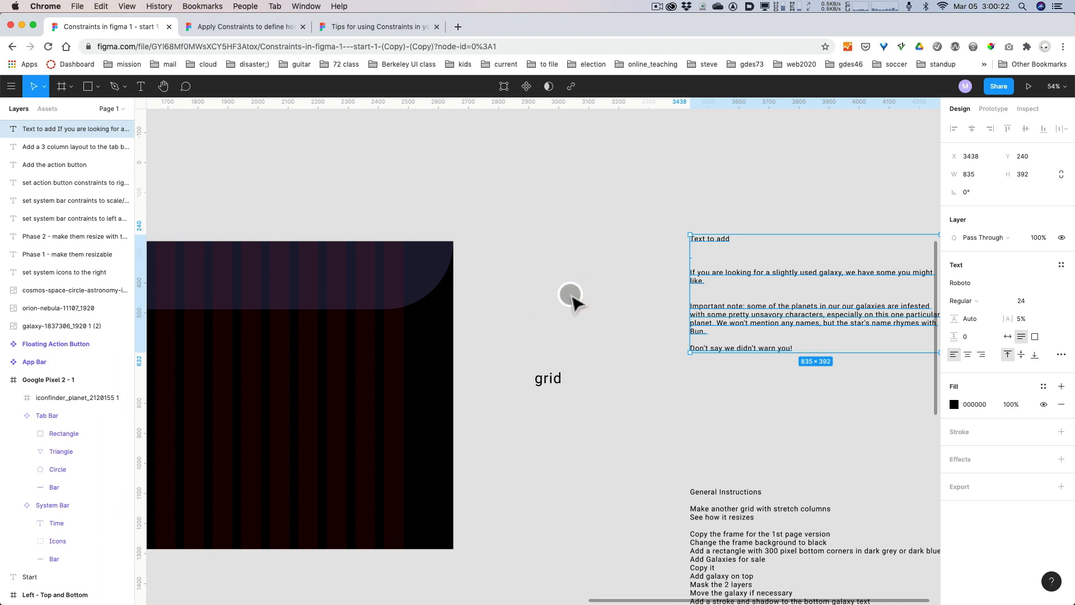
pyautogui.press('cmd+z')
pyautogui.press('cmd+z')
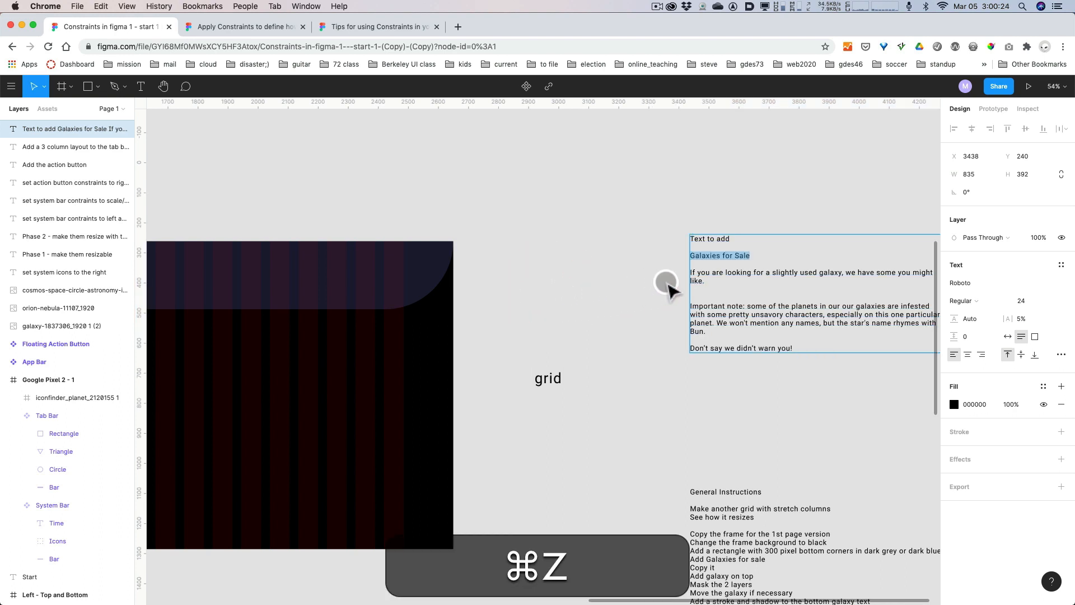
pyautogui.press('super+space')
pyautogui.click(756, 263)
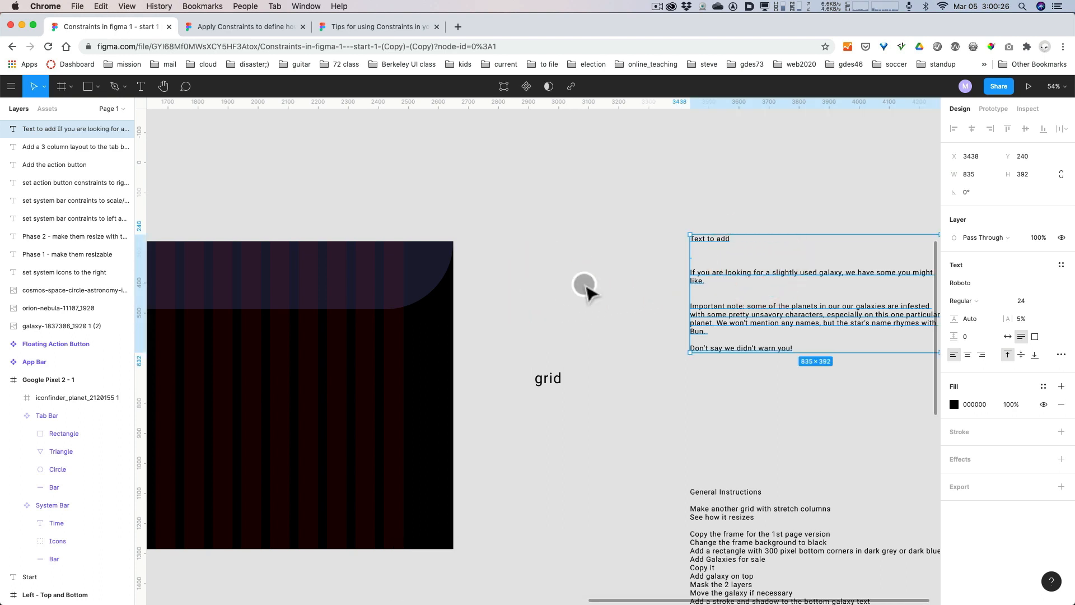
pyautogui.press('super+z')
pyautogui.click(580, 287)
pyautogui.press('super+z')
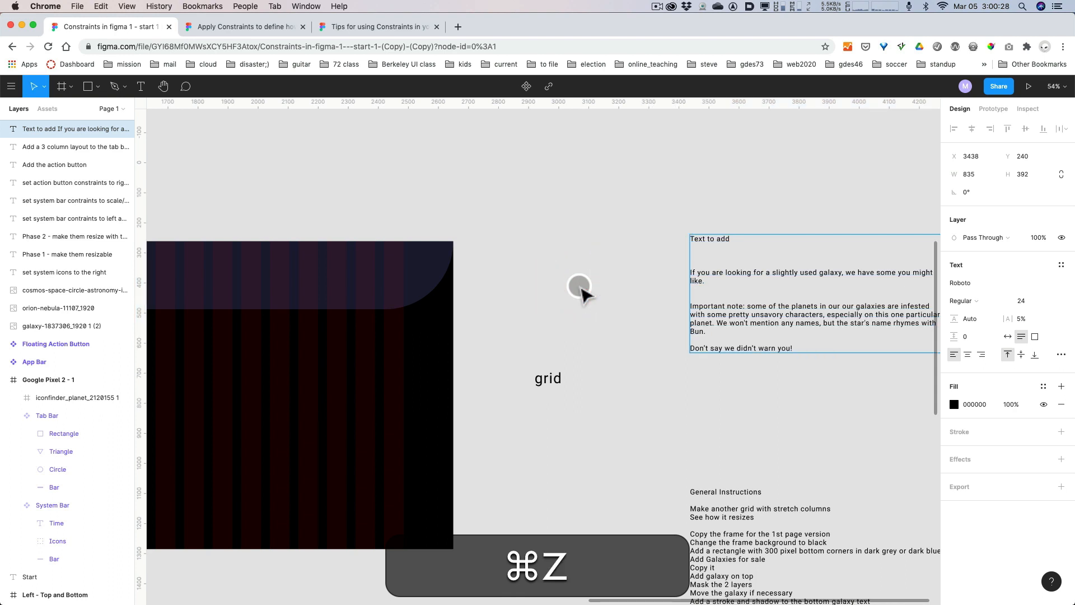
pyautogui.press('super+z')
# Copy the selected "Galaxies for Sale" line and paste it as new text on the header rectangle of Desktop - 3, at X 245 and Y 96.
pyautogui.press('super+c')
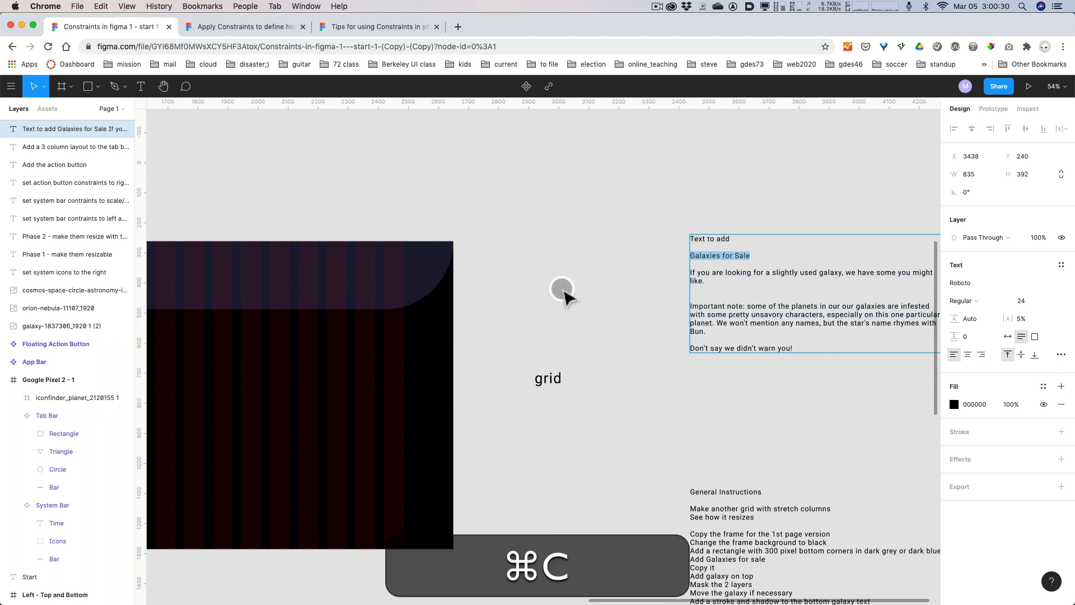
pyautogui.click(563, 291)
pyautogui.press('space')
pyautogui.moveTo(572, 303); pyautogui.dragTo(814, 283)
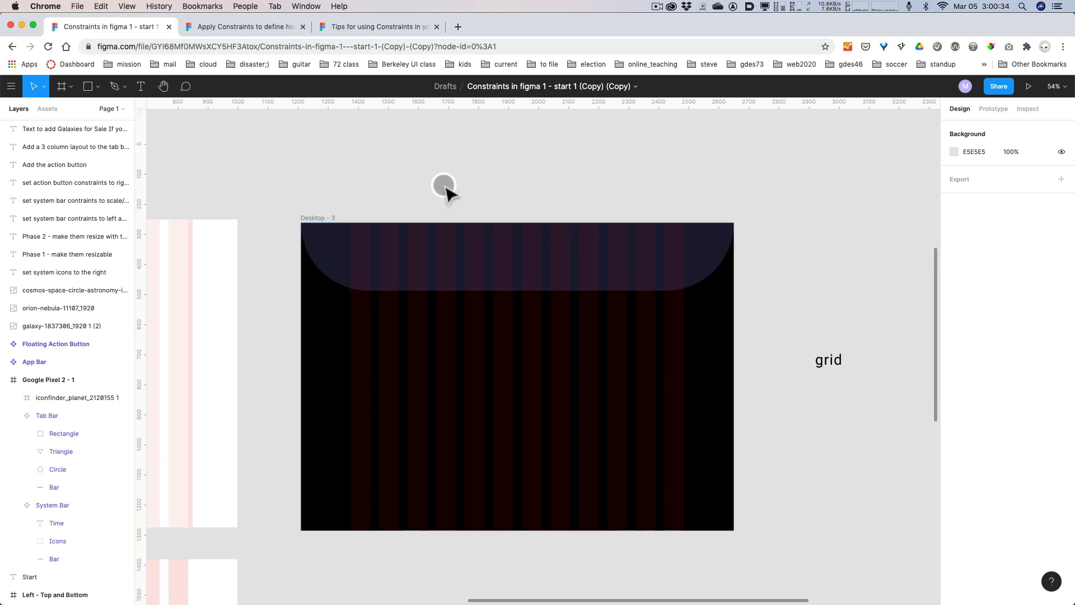
pyautogui.press('t')
pyautogui.click(375, 252)
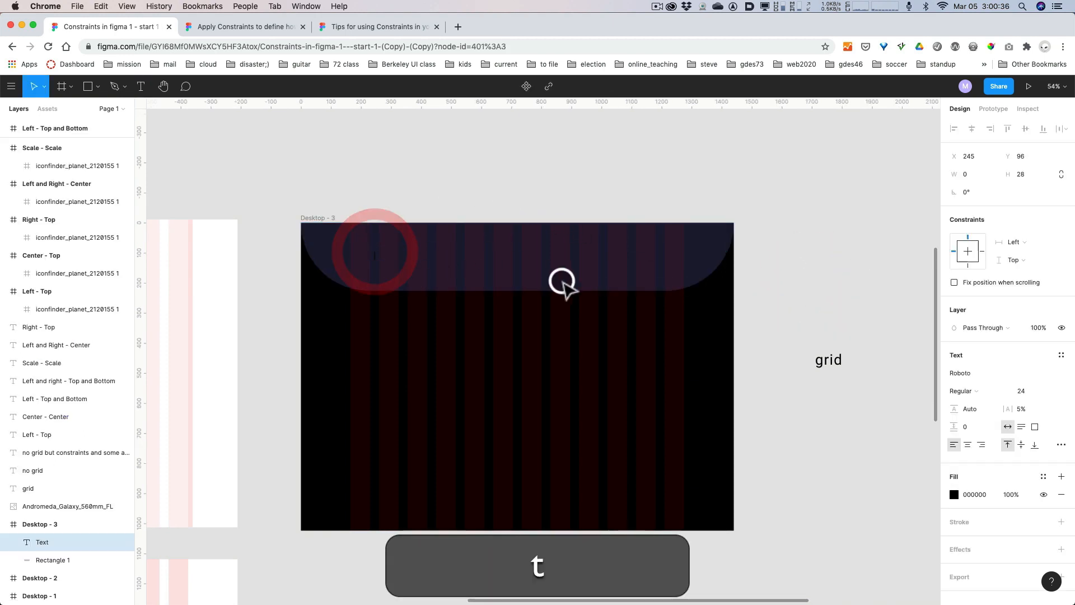
pyautogui.press('super+v')
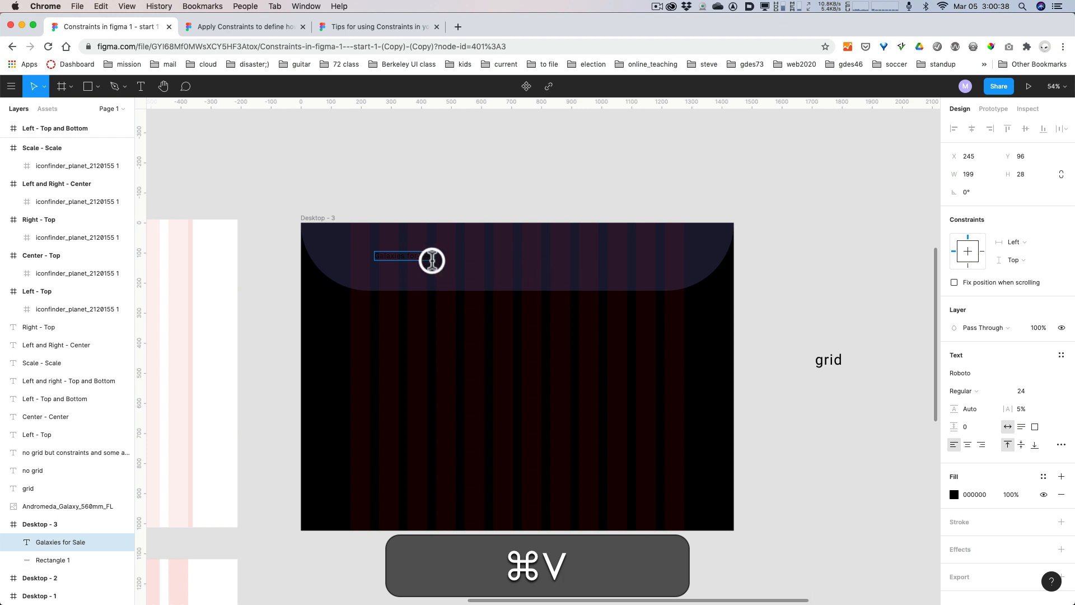
# Set the font of the "Galaxies for Sale" text on Desktop - 3 to Alfa Slab One at size 96.
pyautogui.click(416, 256)
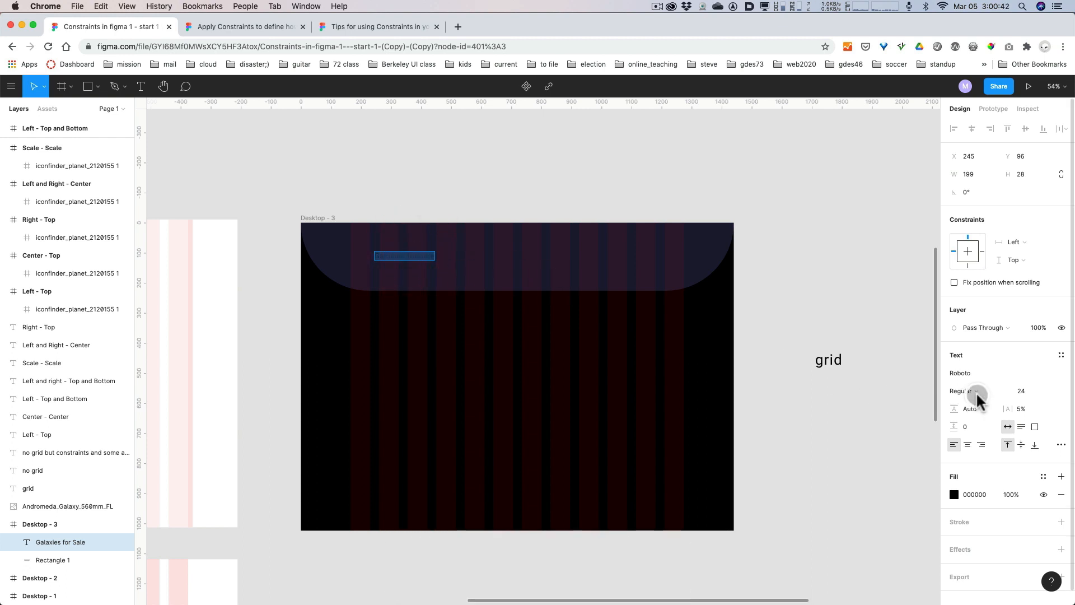
pyautogui.click(984, 375)
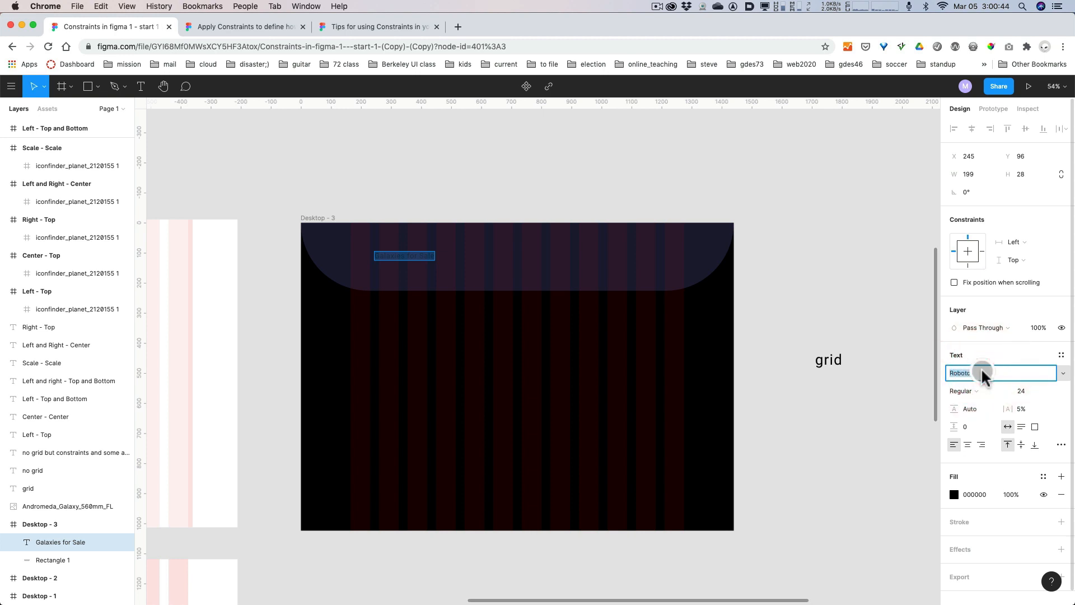
pyautogui.write('a')
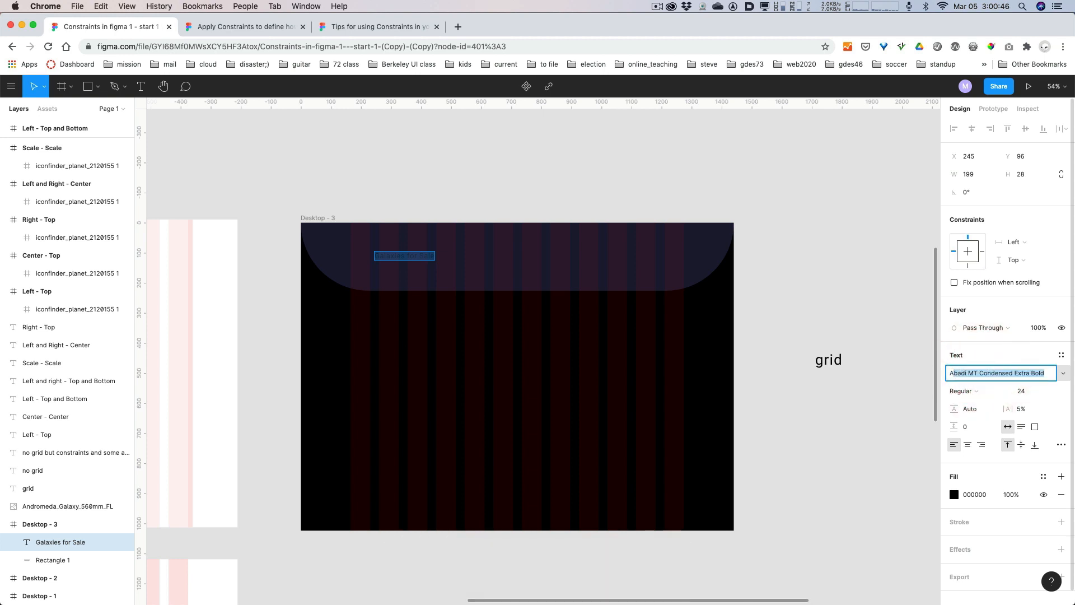
pyautogui.write('lfa Slab One')
pyautogui.press('Return')
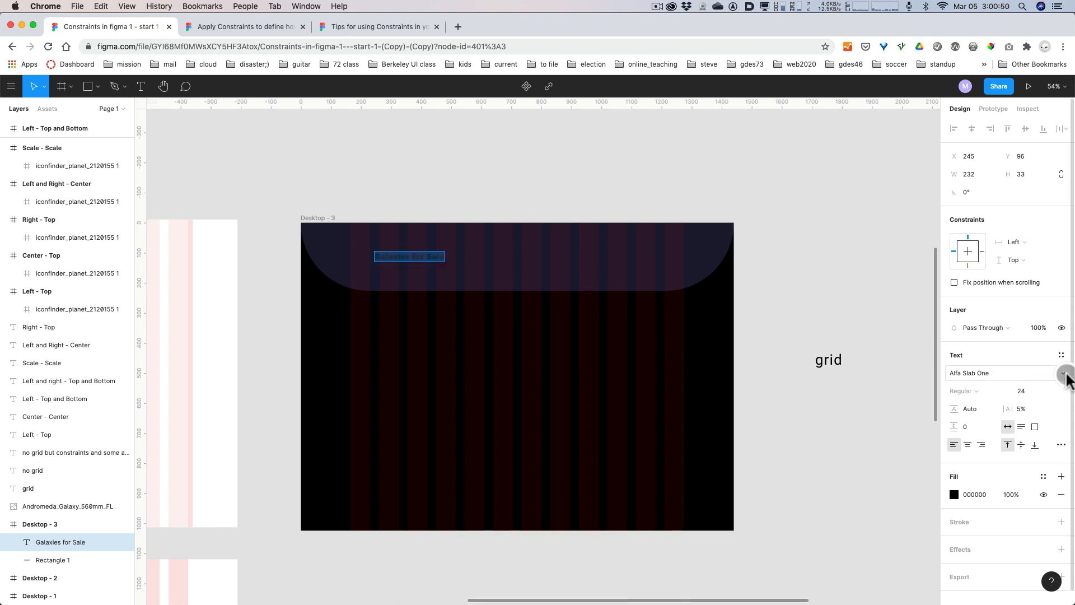
pyautogui.click(1064, 373)
pyautogui.click(880, 374)
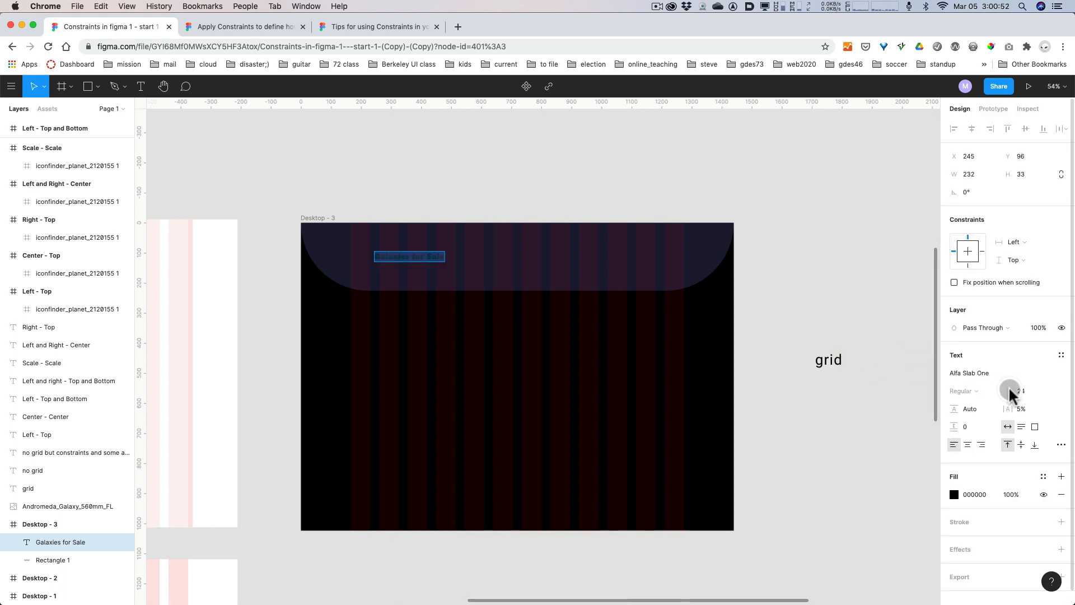
pyautogui.click(1045, 391)
pyautogui.click(1042, 458)
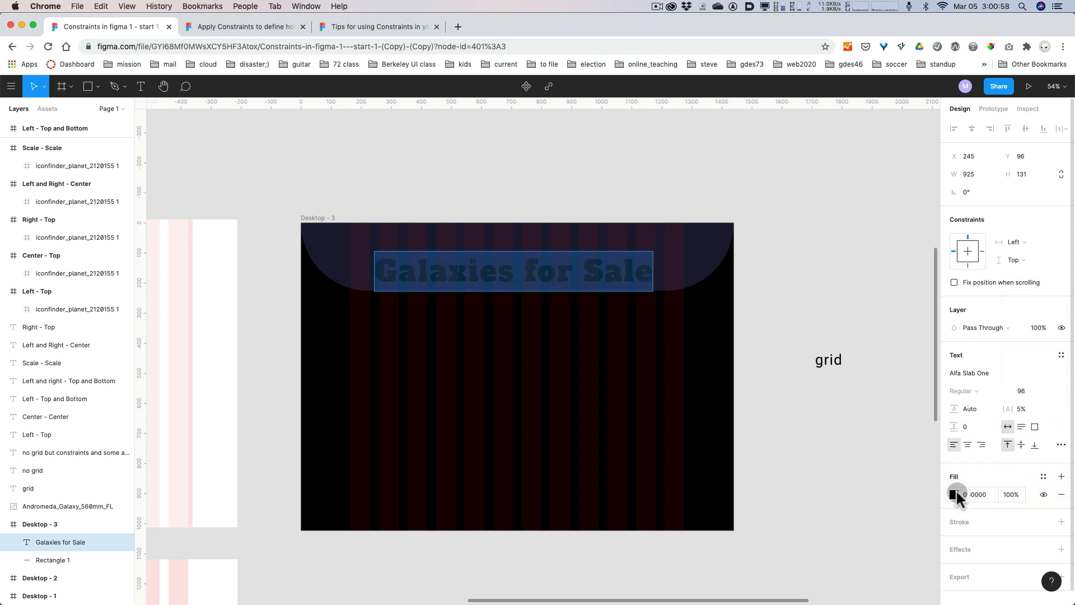
# Change the fill of the "Galaxies for Sale" title to white, FFFFFF.
pyautogui.click(956, 496)
pyautogui.moveTo(844, 396); pyautogui.dragTo(798, 242)
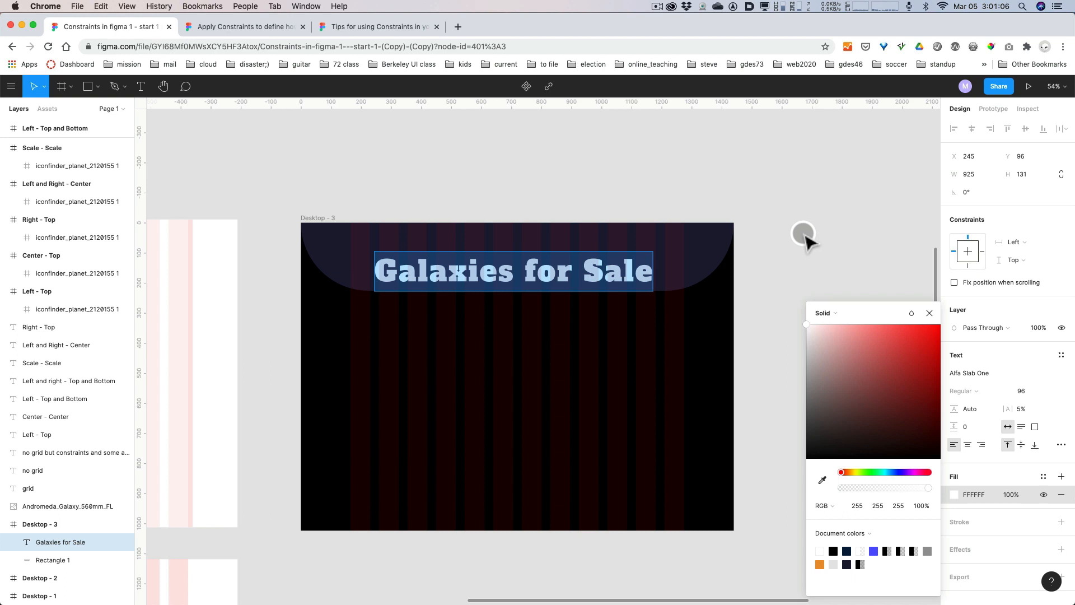
pyautogui.click(480, 155)
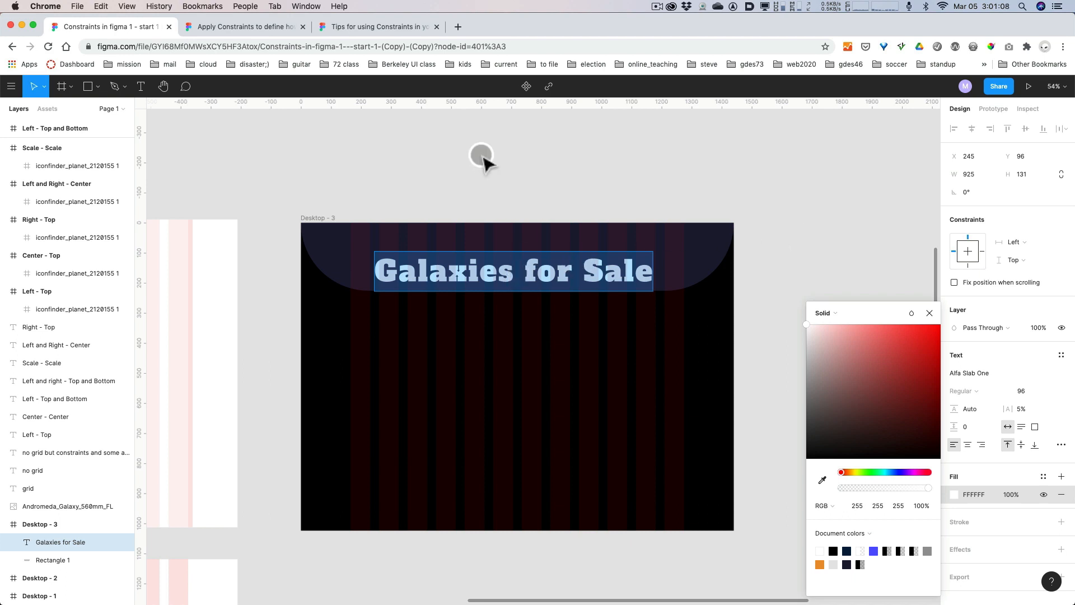
# Move the "Galaxies for Sale" title to the middle of the header rectangle, at X 255 and Y 47.
pyautogui.moveTo(470, 259)
pyautogui.mouseDown()
pyautogui.moveTo(463, 269)
pyautogui.moveTo(465, 257)
pyautogui.mouseUp()
pyautogui.click(480, 193)
pyautogui.click(487, 254)
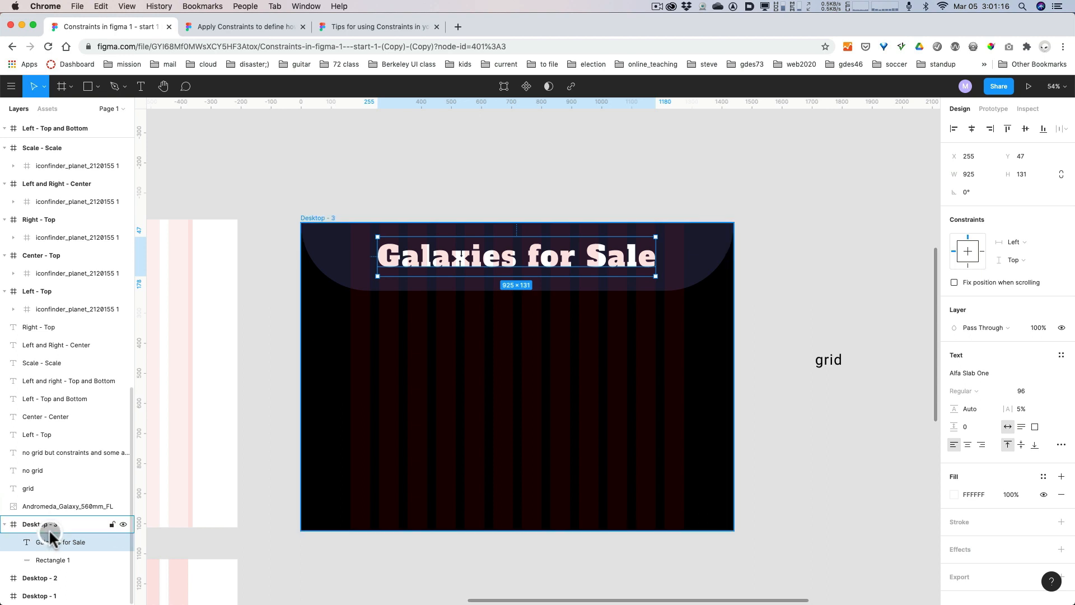
# Collapse the expanded layers of the constraint example frames, from Left - Top up to both Left - Top and Bottom frames, and Google Pixel 2 - 1.
pyautogui.click(5, 291)
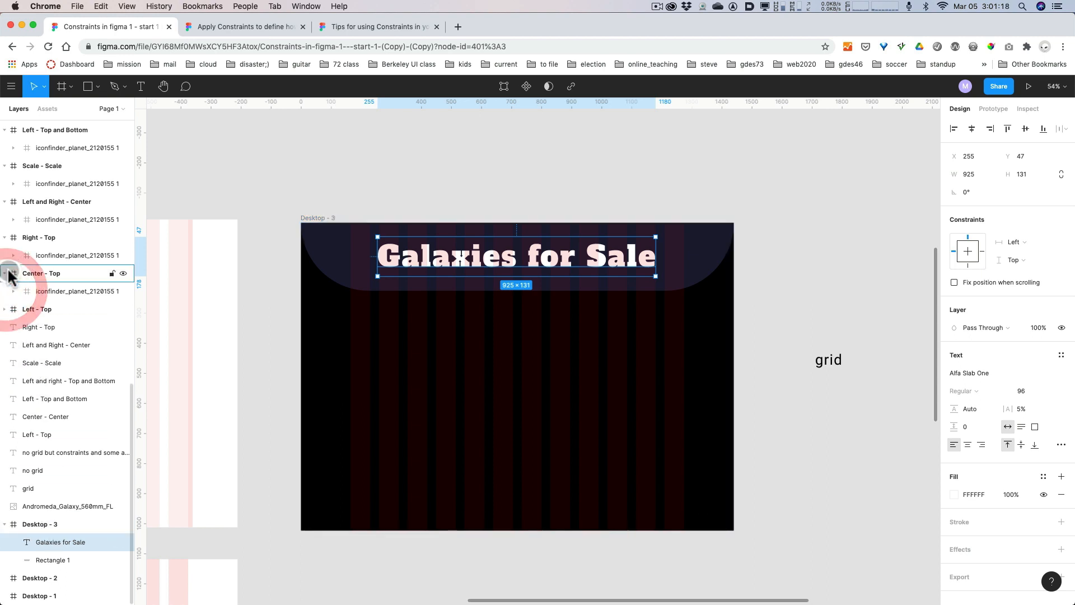
pyautogui.click(8, 273)
pyautogui.click(7, 256)
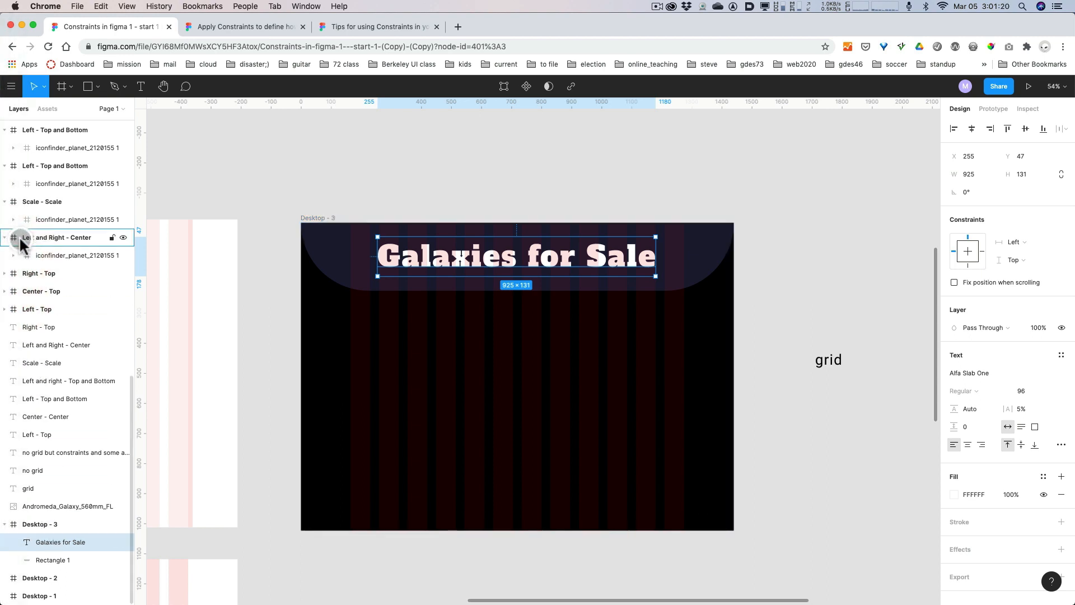
pyautogui.click(5, 238)
pyautogui.click(5, 220)
pyautogui.click(5, 202)
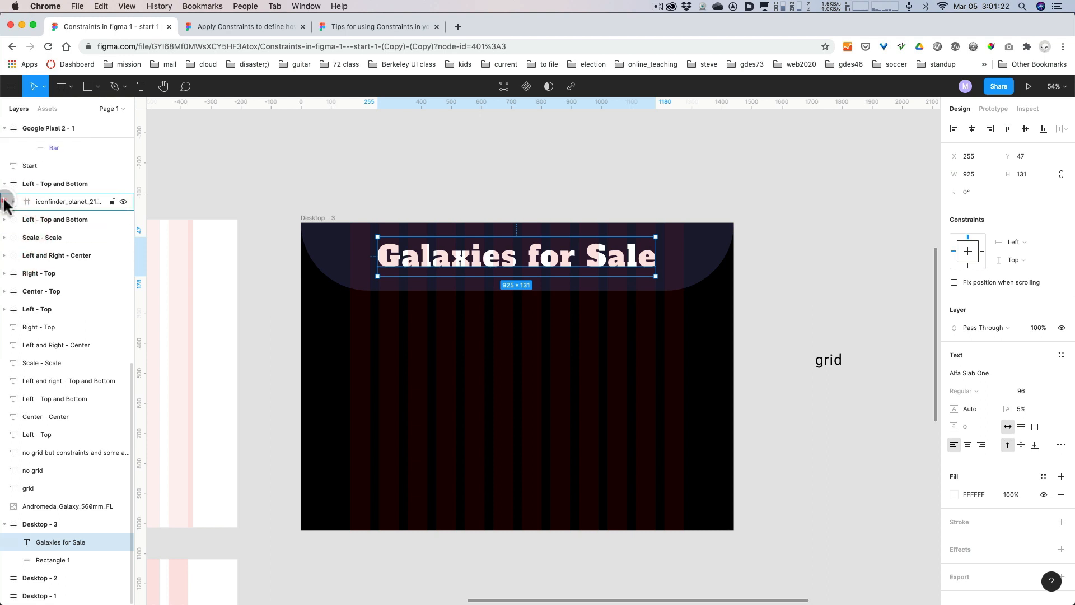
pyautogui.click(5, 183)
pyautogui.scroll(3, 17, 335)
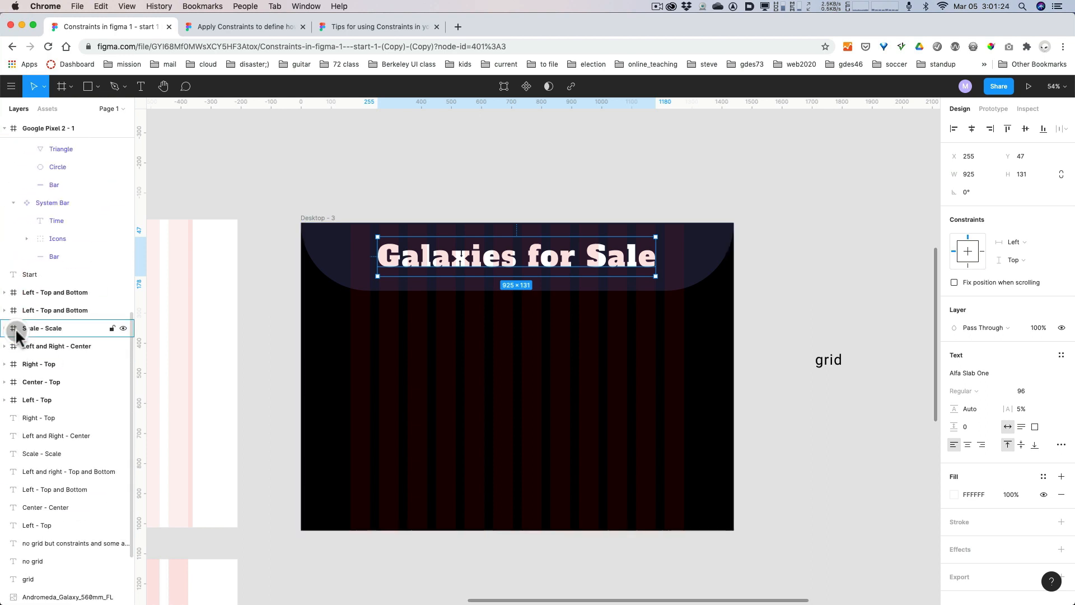
pyautogui.scroll(10, 16, 336)
pyautogui.click(5, 430)
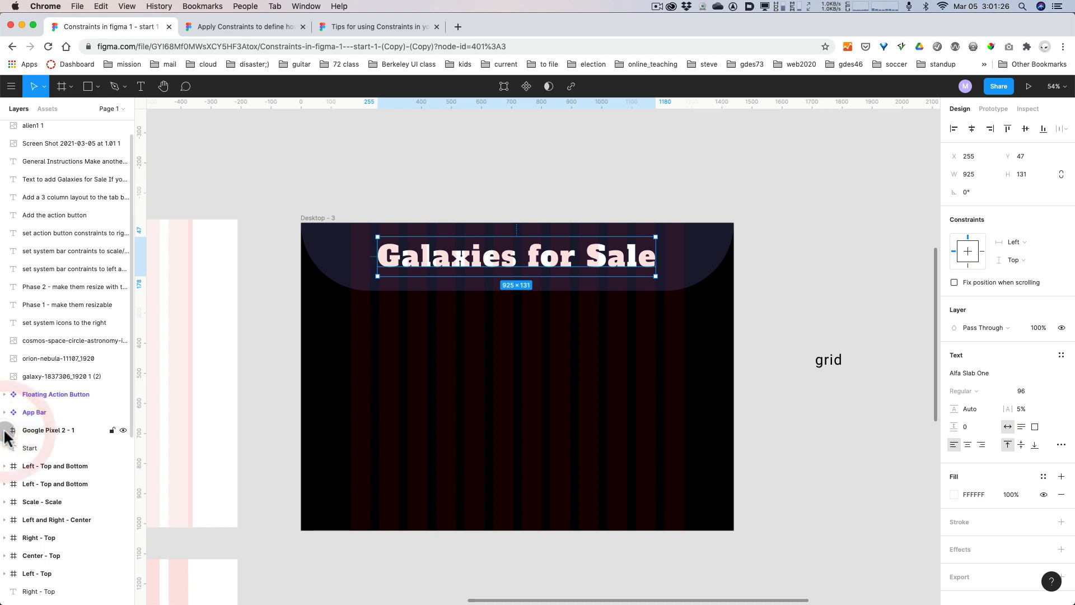
pyautogui.scroll(-9, 72, 367)
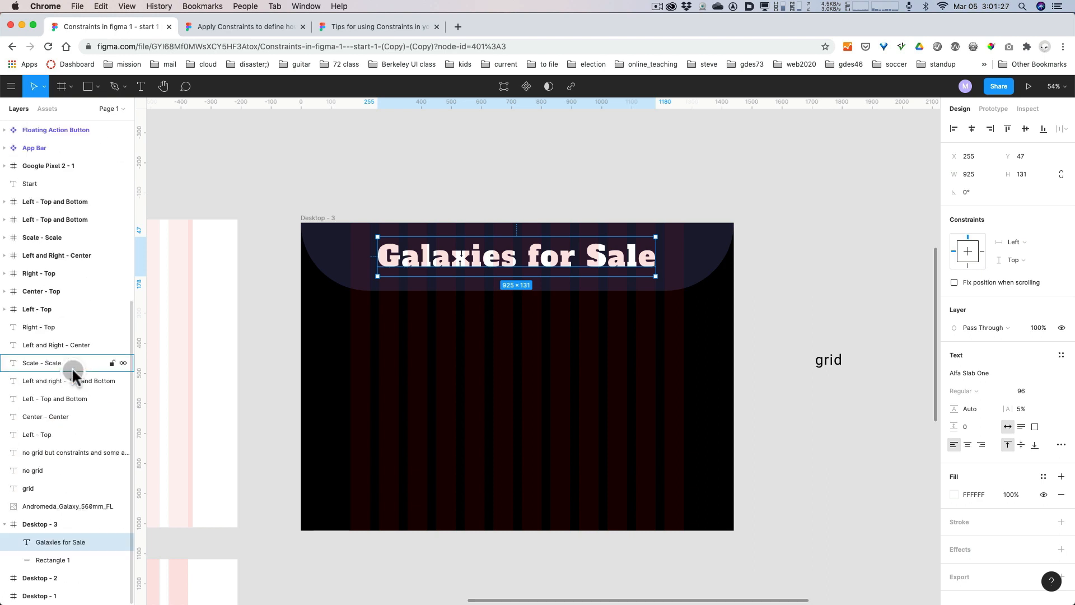
# Duplicate the "Galaxies for Sale" title in place on Desktop - 3 and select the lower of the two copies.
pyautogui.click(74, 541)
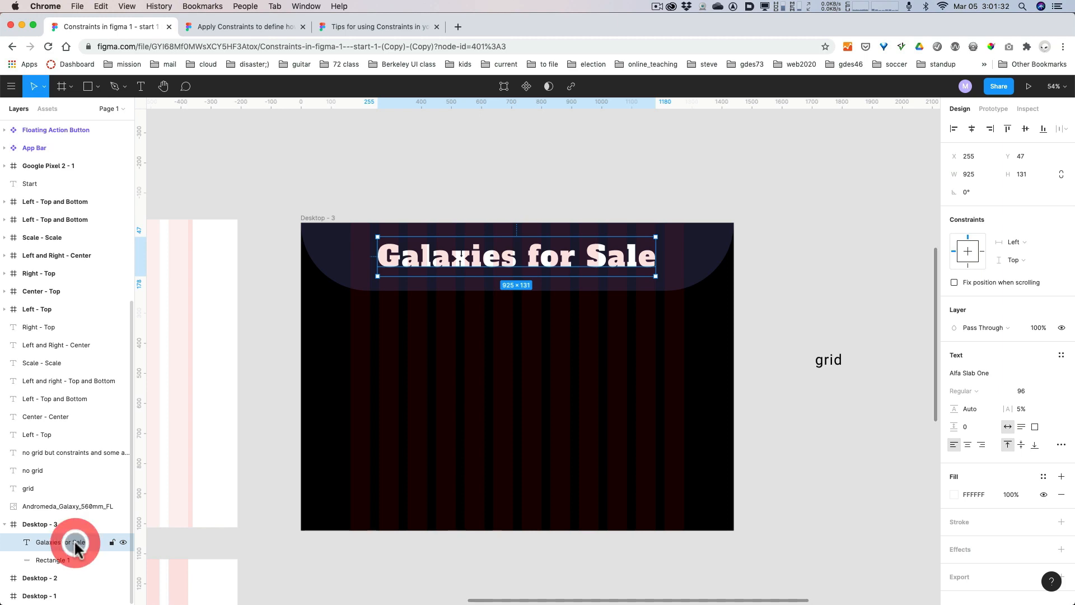
pyautogui.press('alt+super+8')
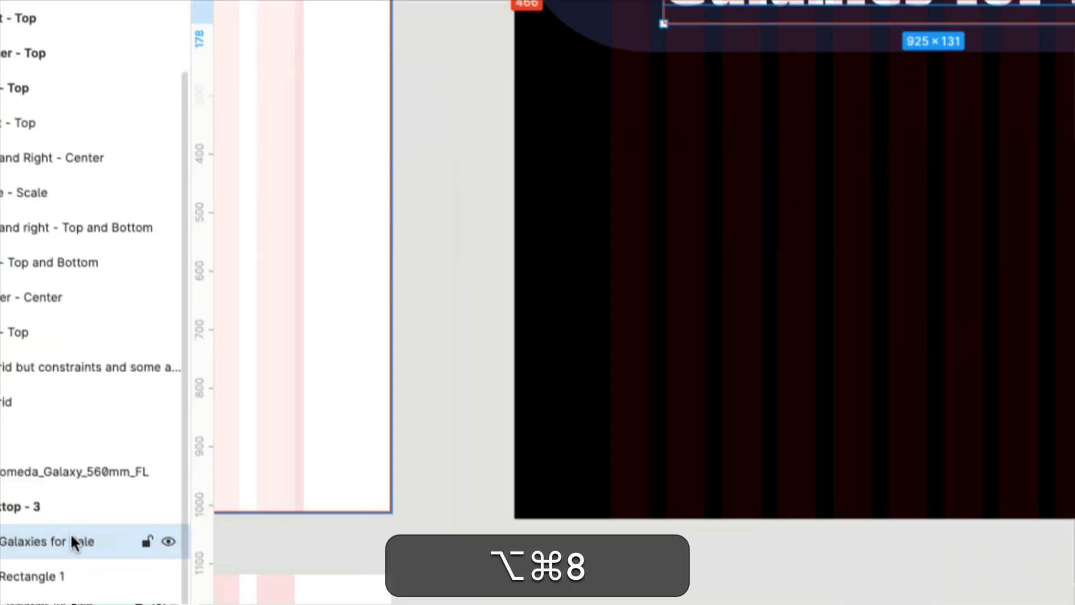
pyautogui.press('alt+super+8')
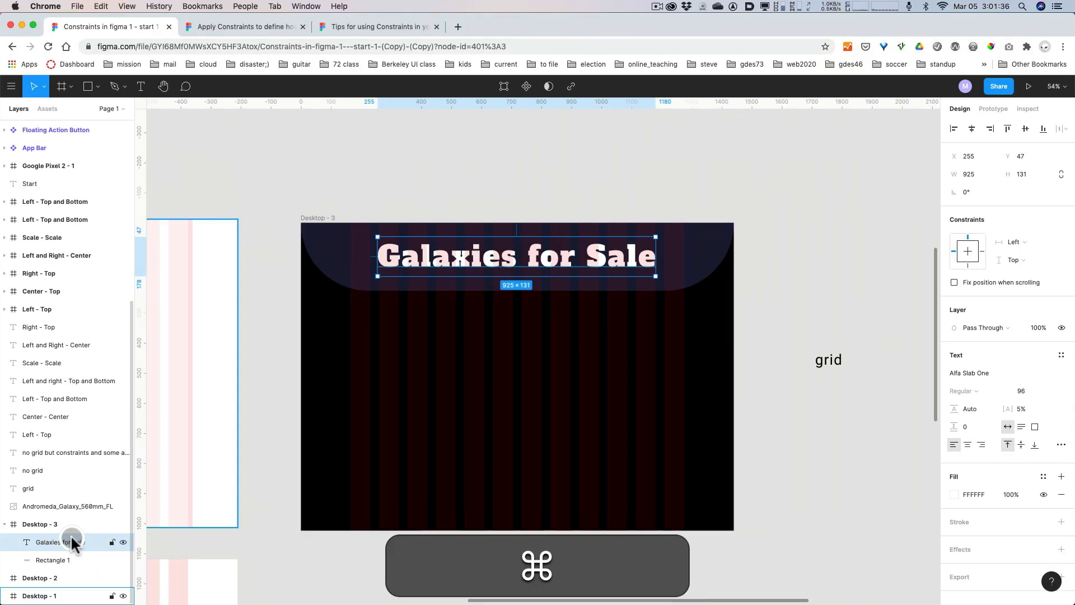
pyautogui.press('super+c')
pyautogui.press('super+v')
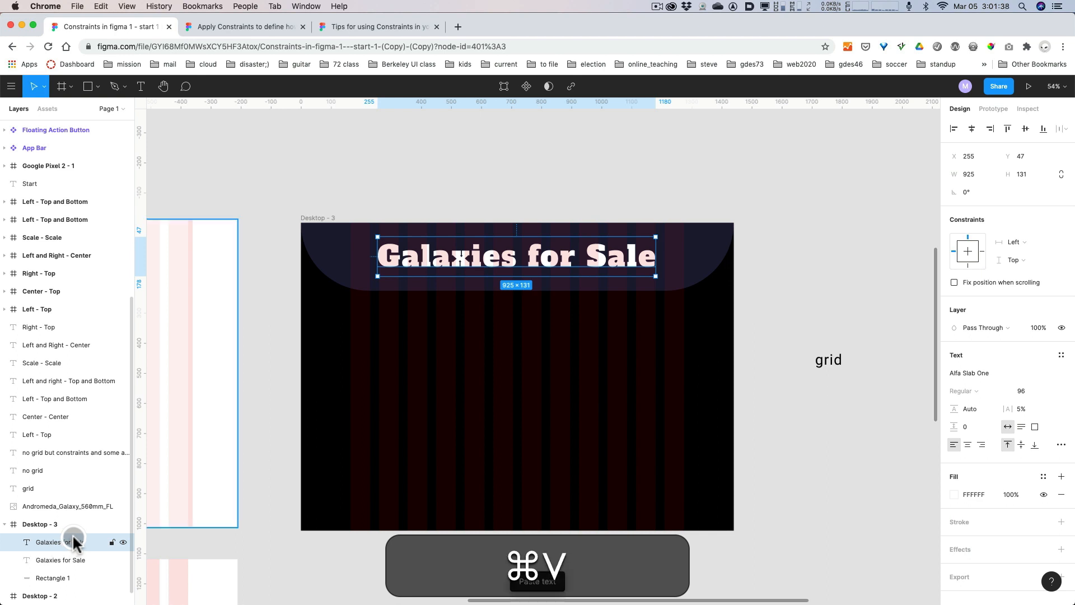
pyautogui.click(79, 561)
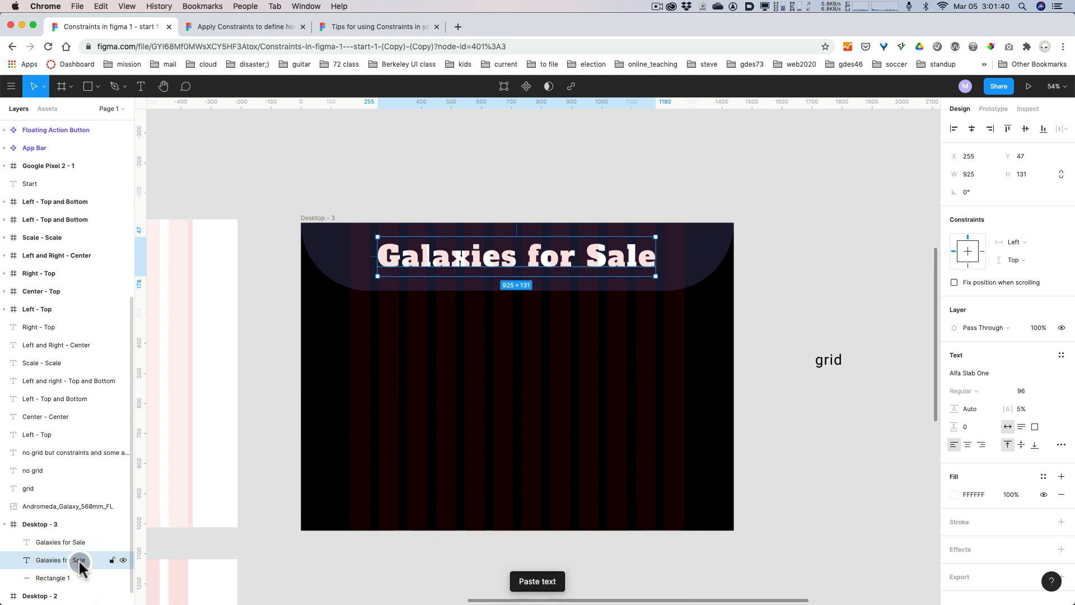
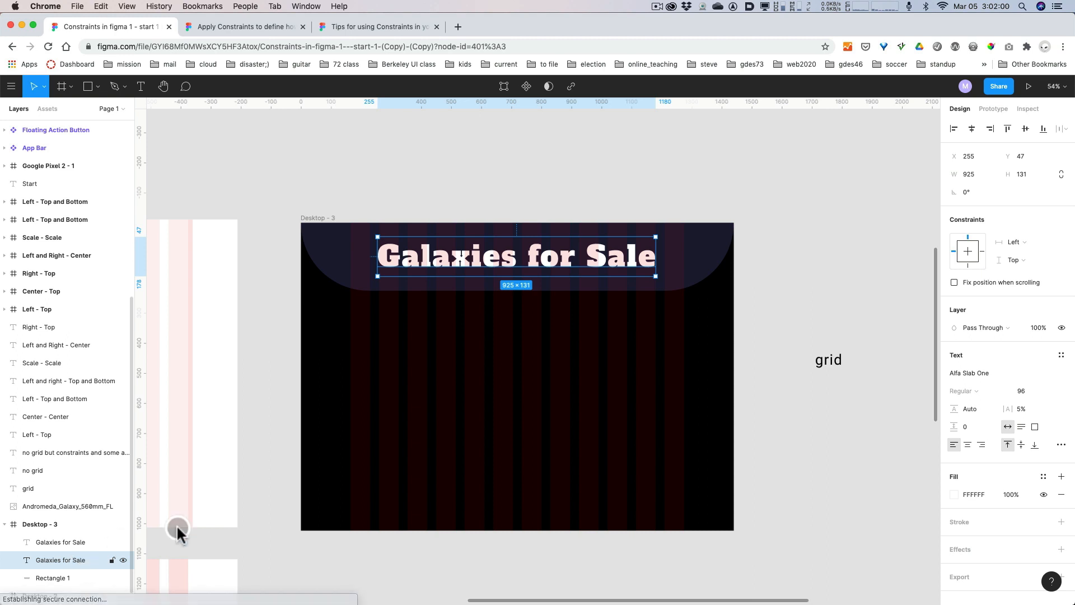
# Add a white stroke, FFFFFF, to the lower copy of the "Galaxies for Sale" title on Desktop - 3.
pyautogui.click(1061, 522)
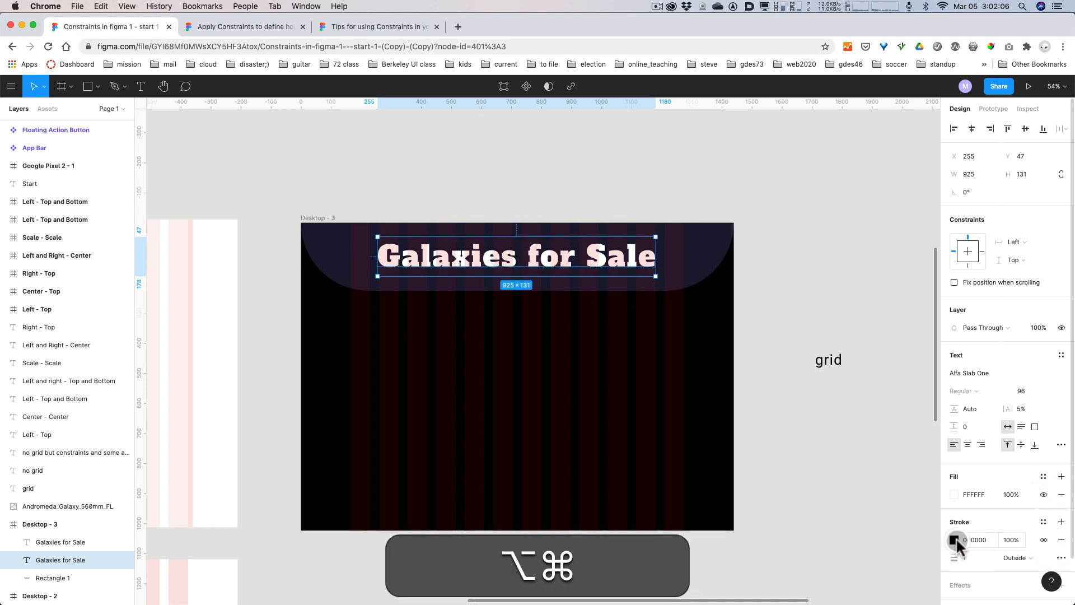
pyautogui.press('alt+super+8')
pyautogui.press('alt+super+8')
pyautogui.click(952, 537)
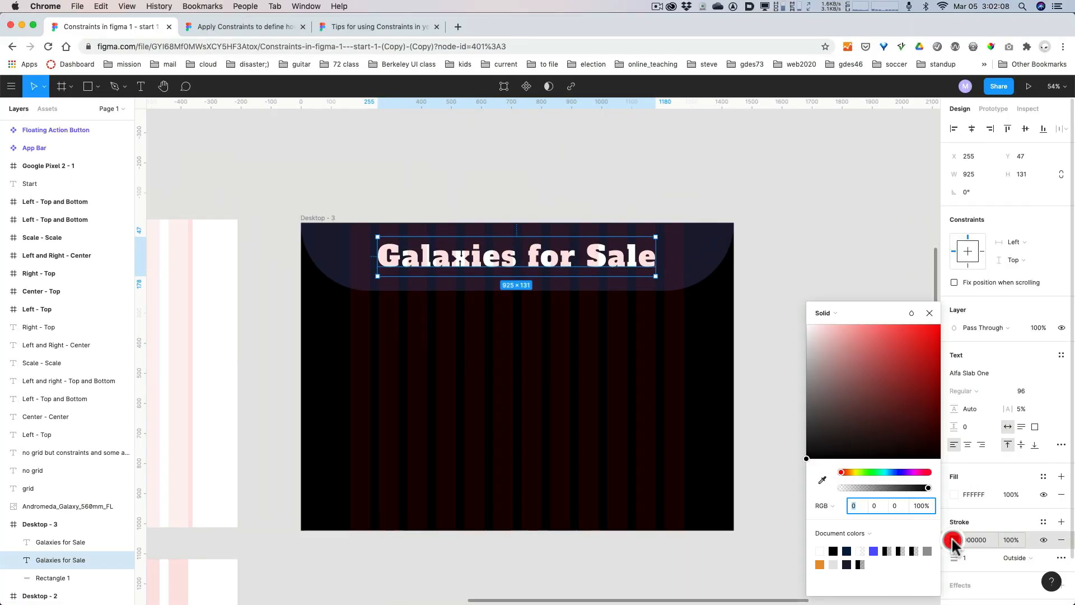
pyautogui.moveTo(823, 384); pyautogui.dragTo(799, 309)
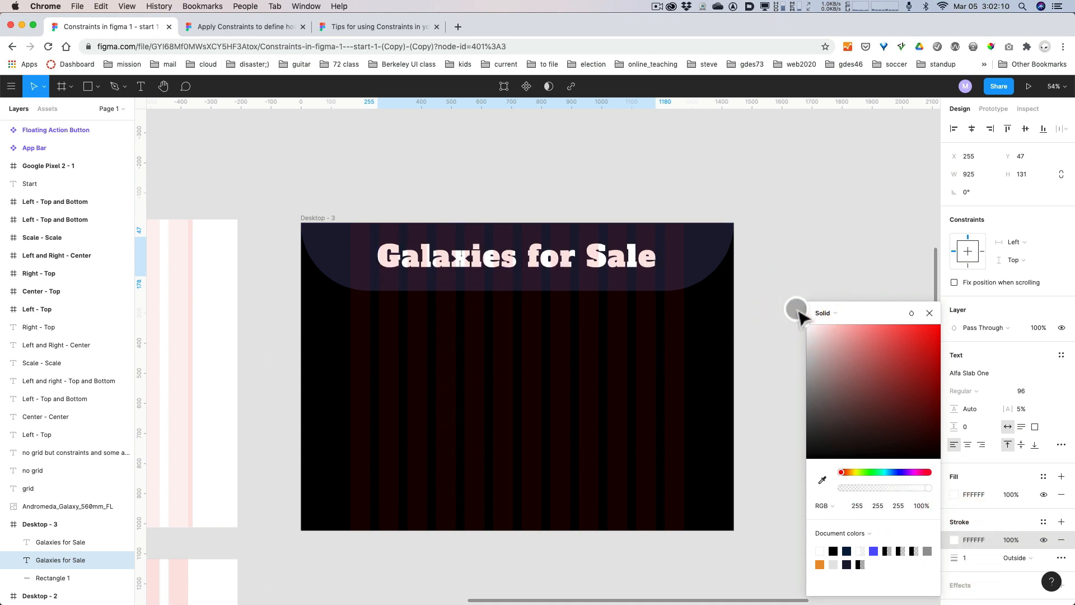
pyautogui.click(999, 539)
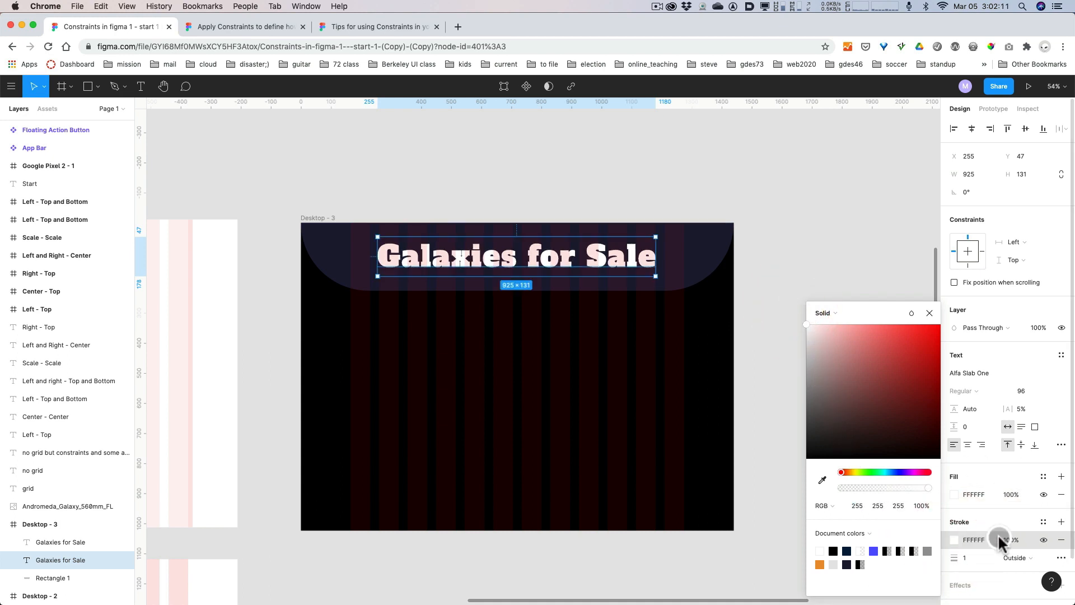
# Set the stroke weight of the lower title copy to 3.
pyautogui.click(969, 557)
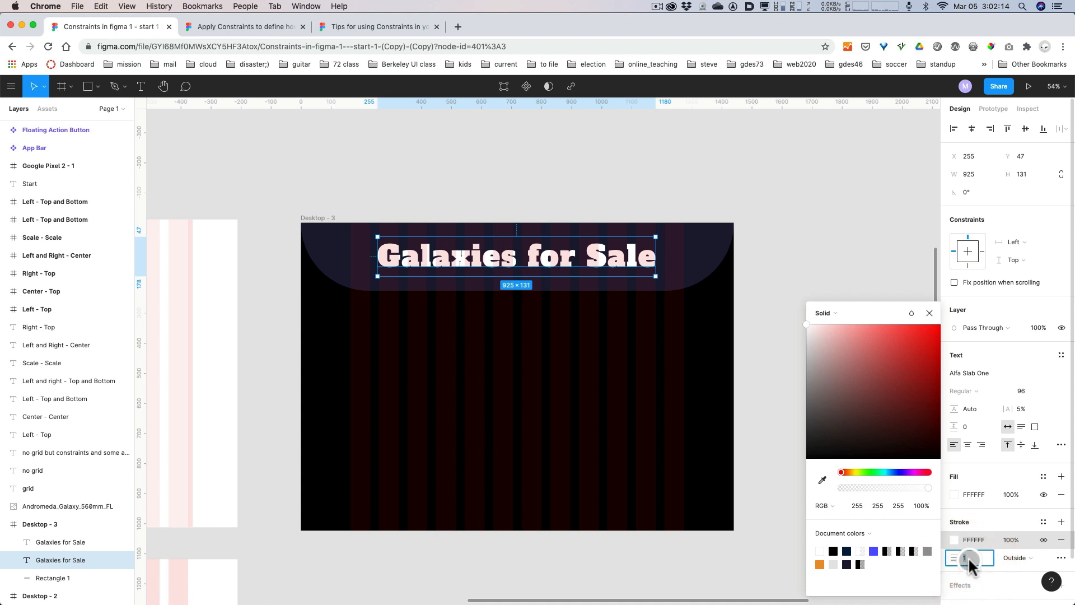
pyautogui.write('3')
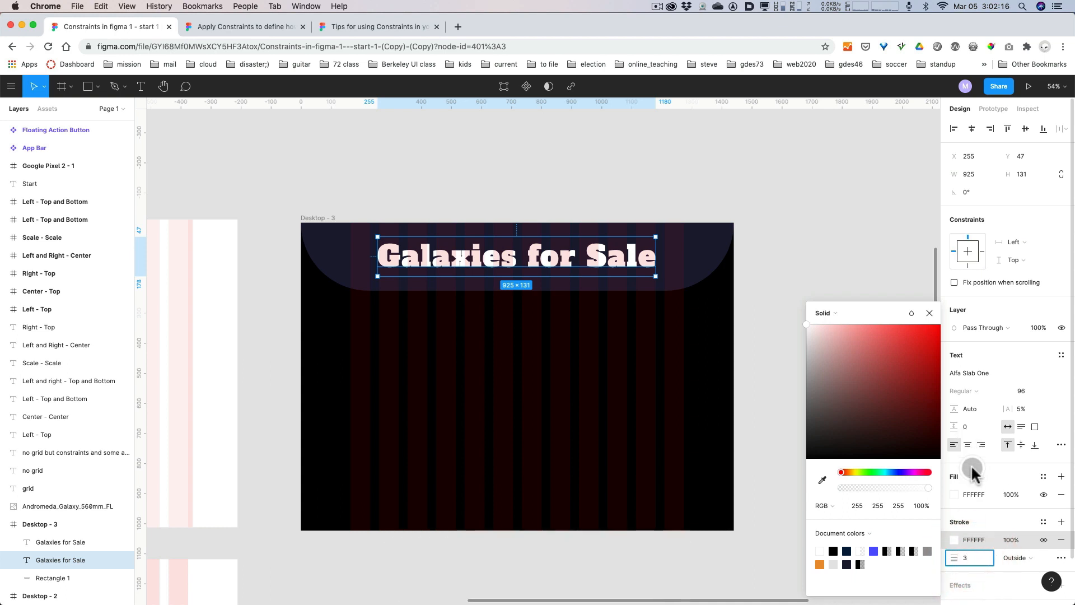
pyautogui.press('Return')
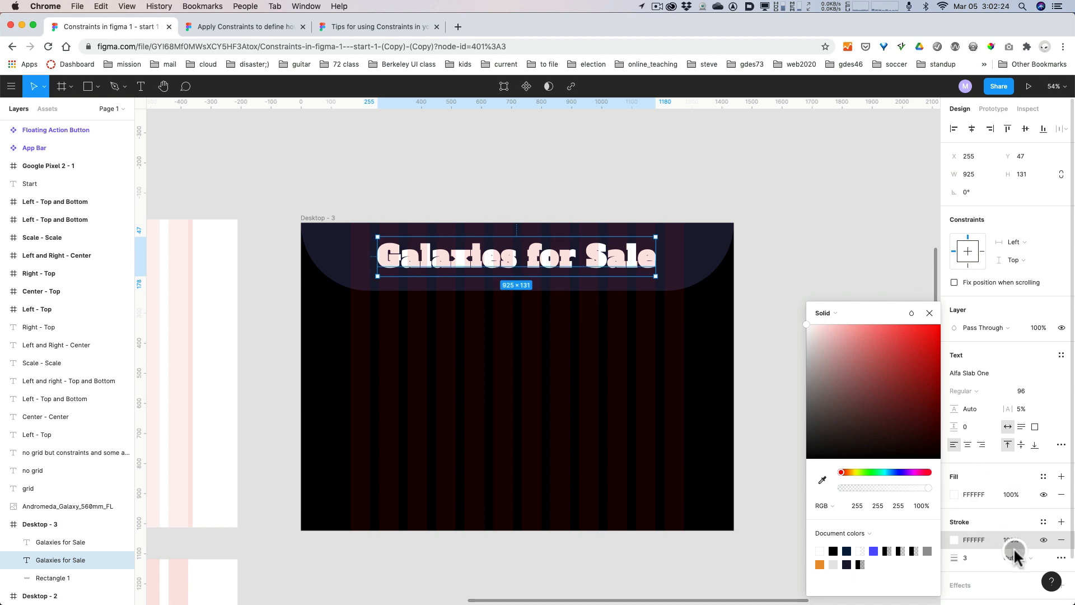
pyautogui.scroll(-2, 1020, 497)
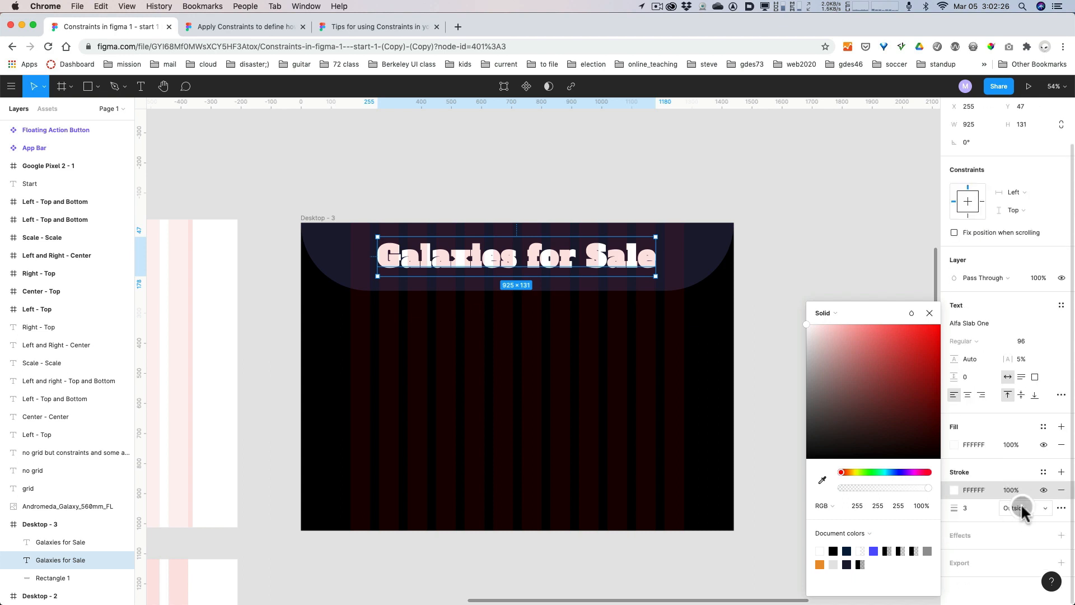
pyautogui.click(930, 314)
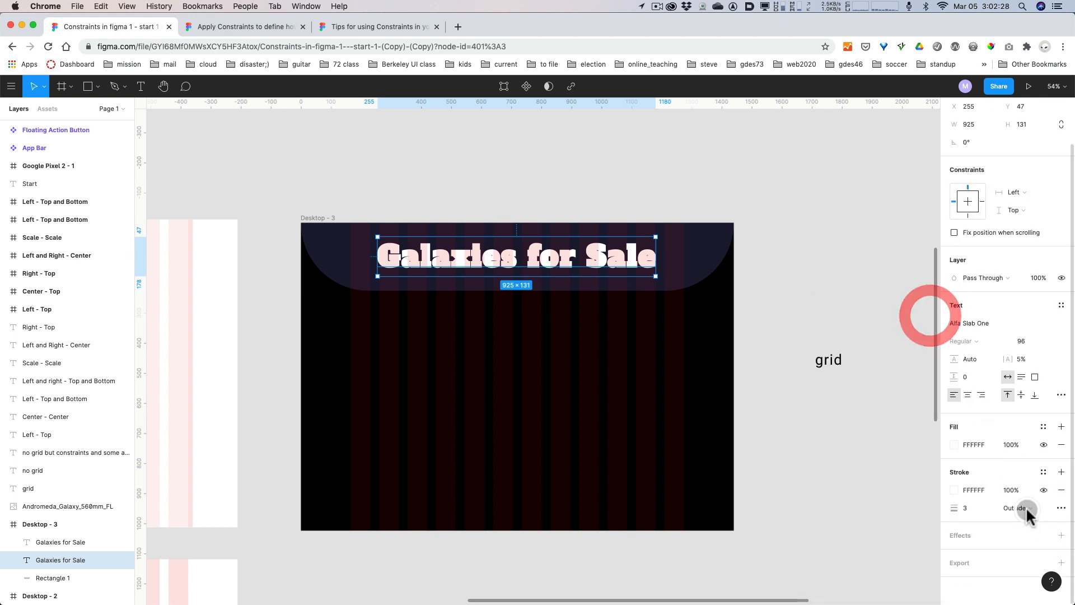
# Add a drop shadow to the lower title copy with a Y offset of 0 and a blur of 10.
pyautogui.click(1061, 535)
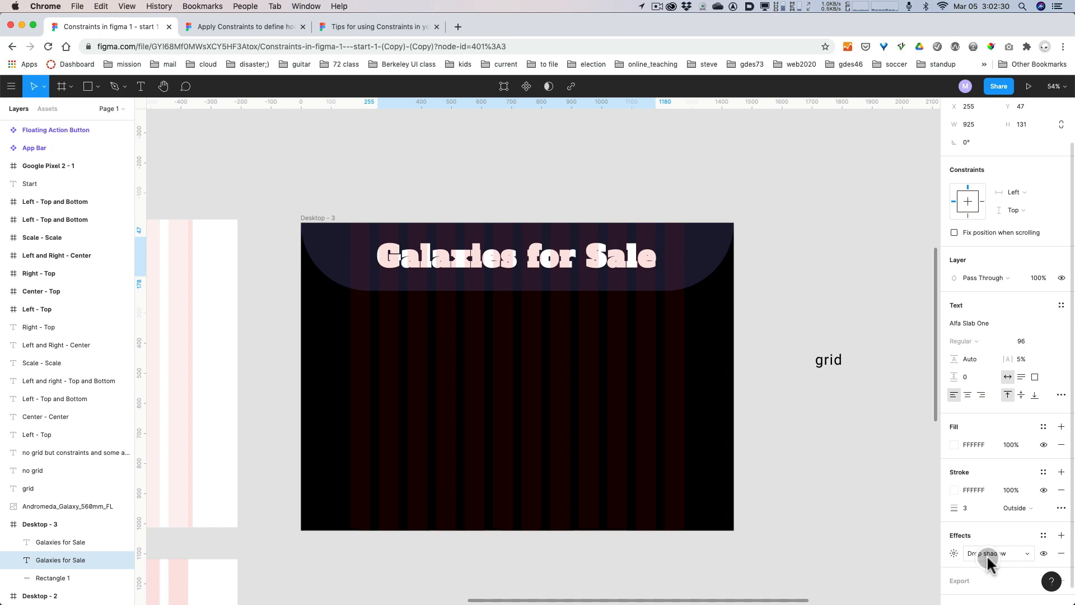
pyautogui.click(955, 554)
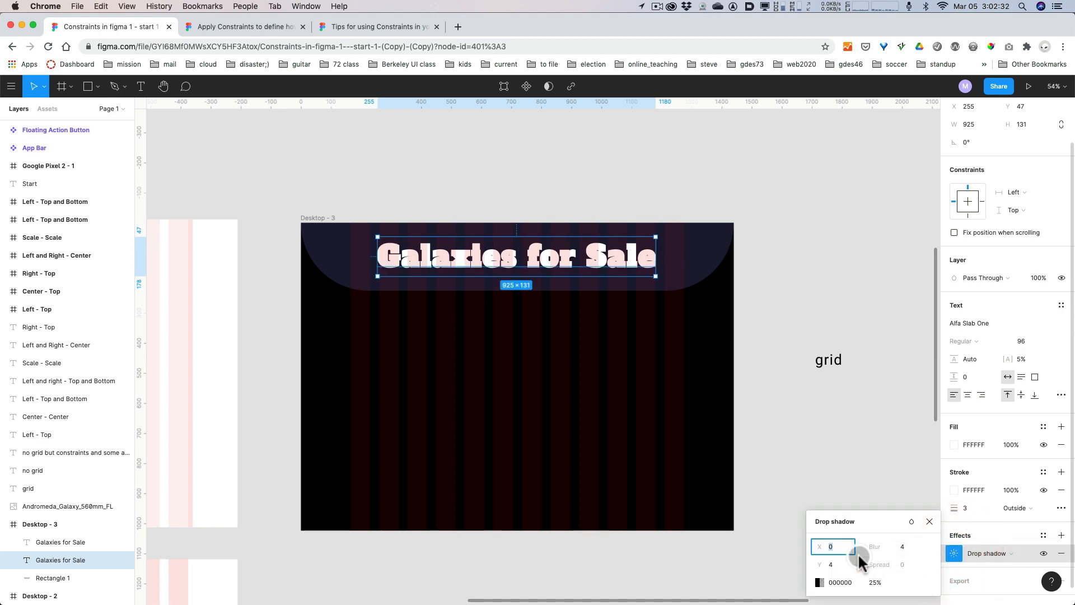
pyautogui.click(838, 560)
pyautogui.press('alt+super+8')
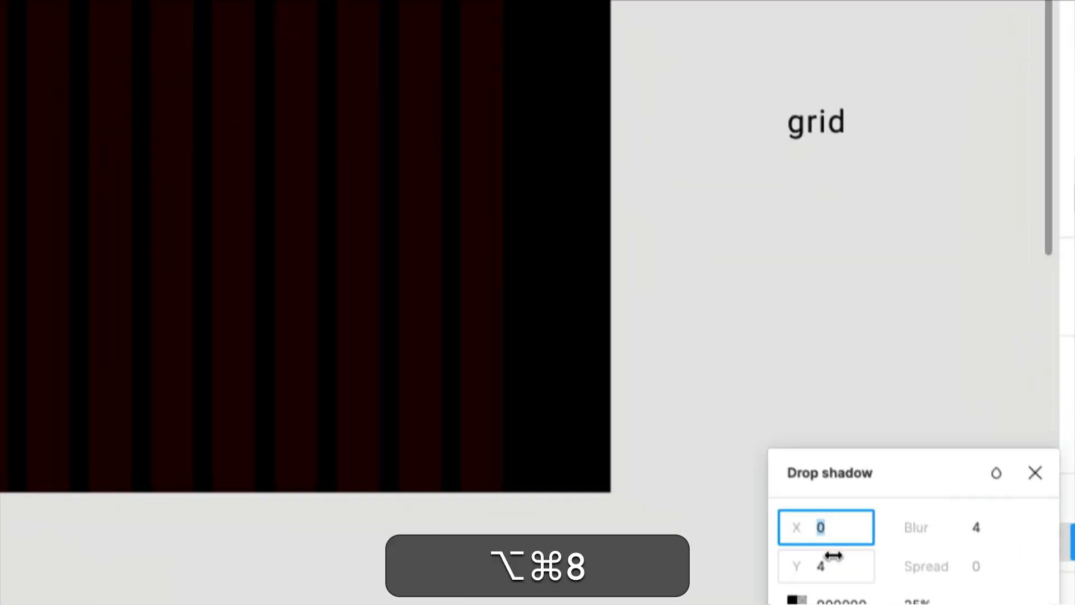
pyautogui.press('BackSpace')
pyautogui.write('0')
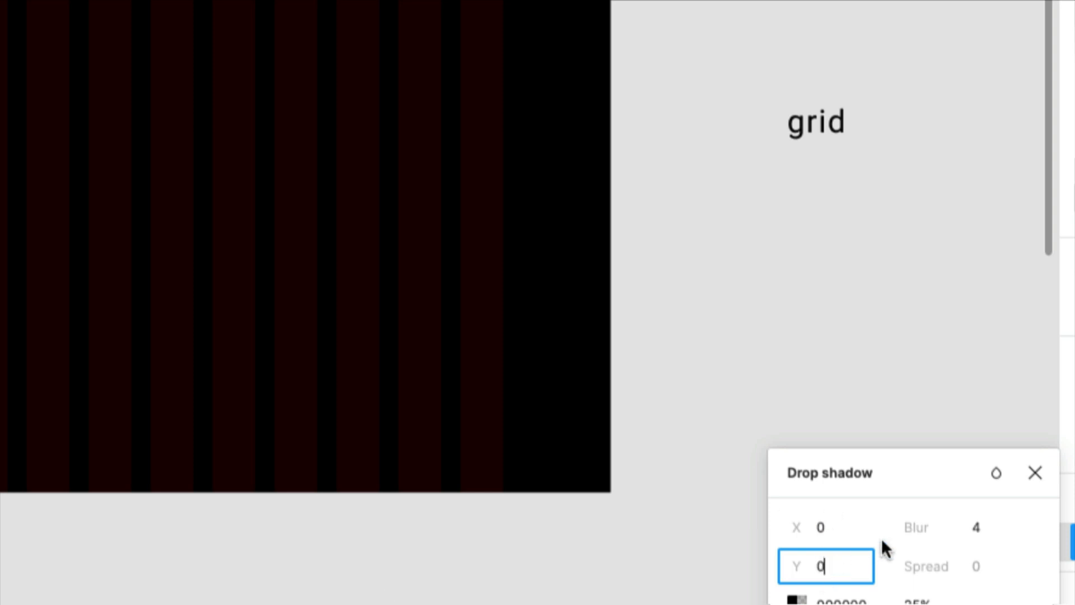
pyautogui.click(975, 529)
pyautogui.write('10')
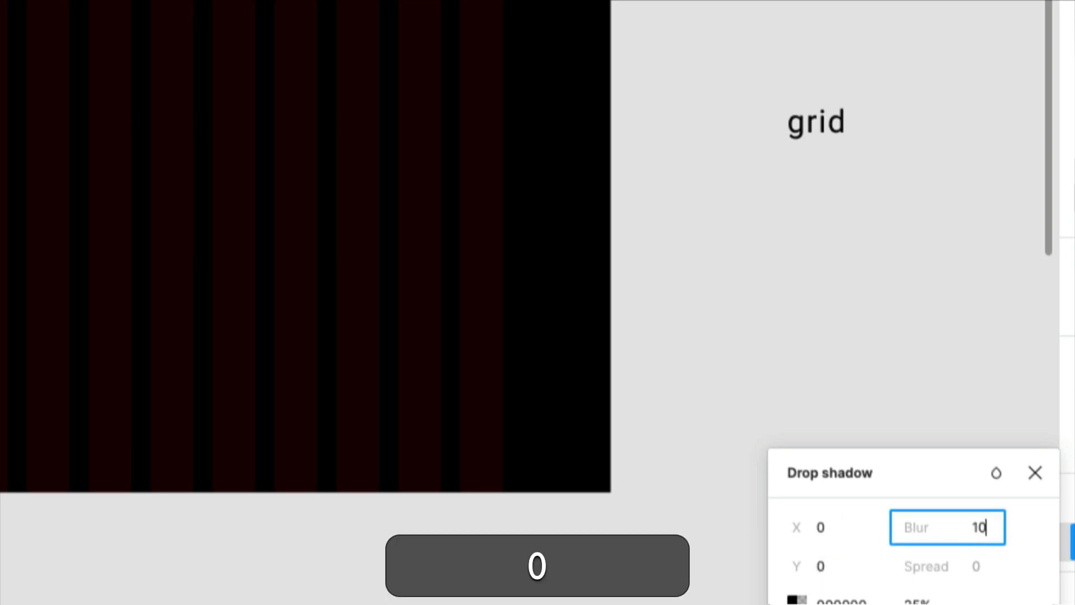
pyautogui.scroll(-6, 919, 448)
pyautogui.scroll(8, 919, 442)
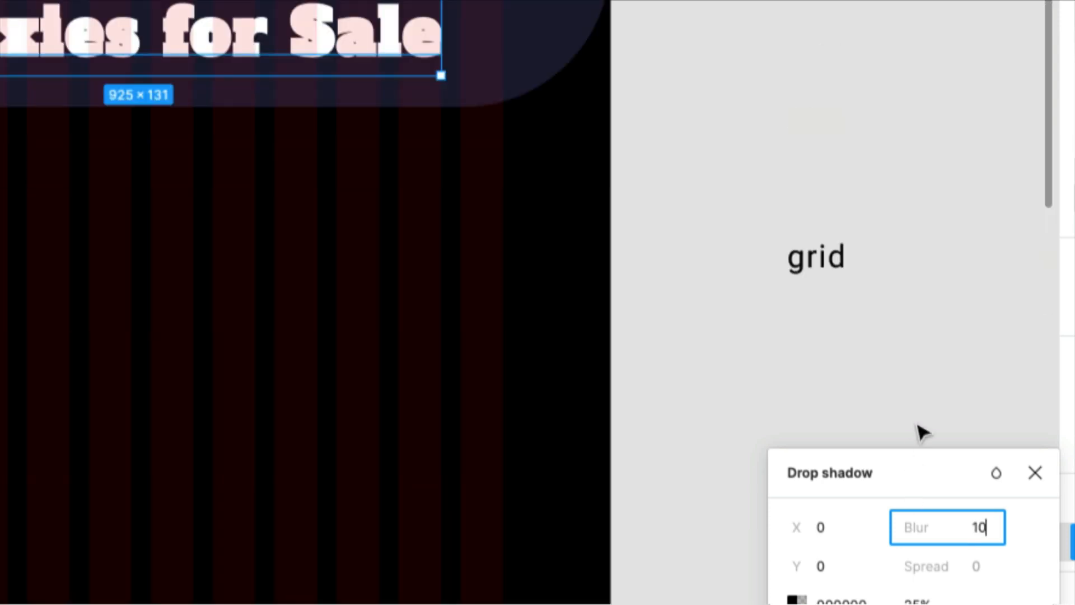
pyautogui.press('alt+super+8')
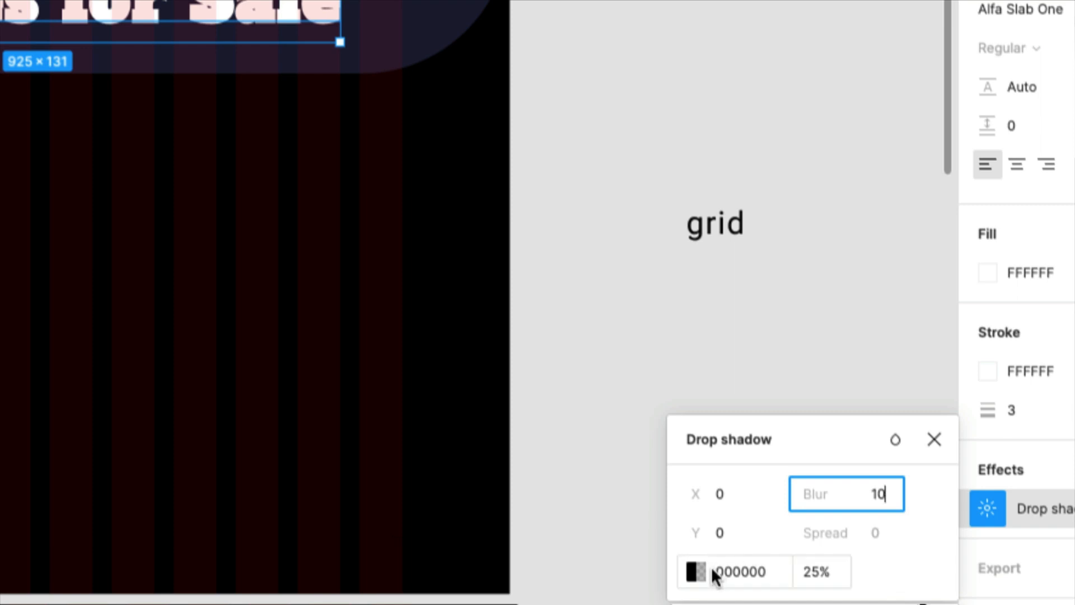
# Change the drop shadow color of the lower title copy to red, FF0000.
pyautogui.click(696, 571)
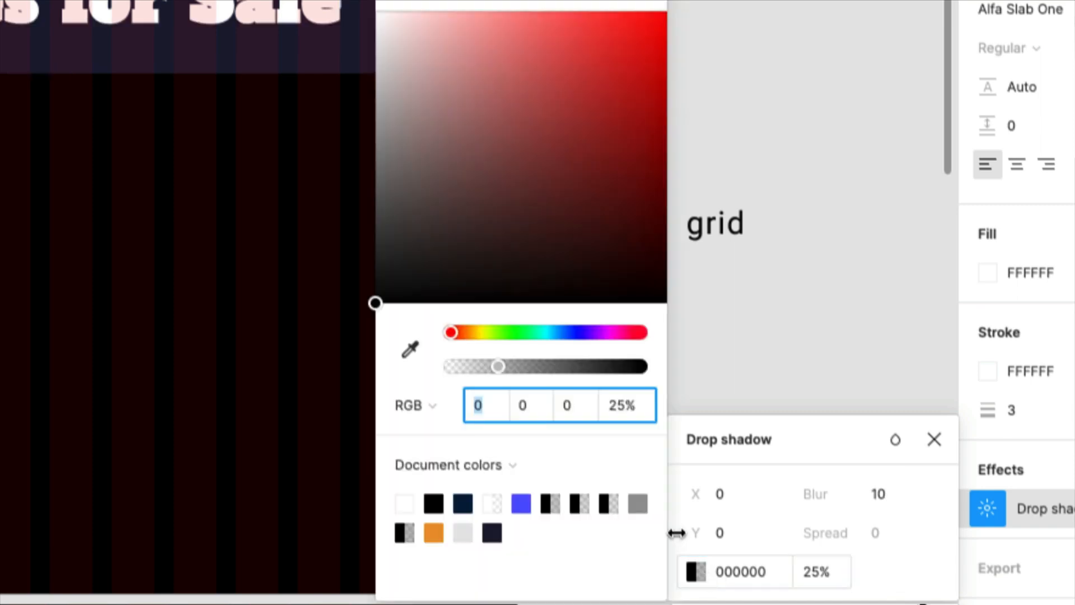
pyautogui.moveTo(614, 157); pyautogui.dragTo(689, 22)
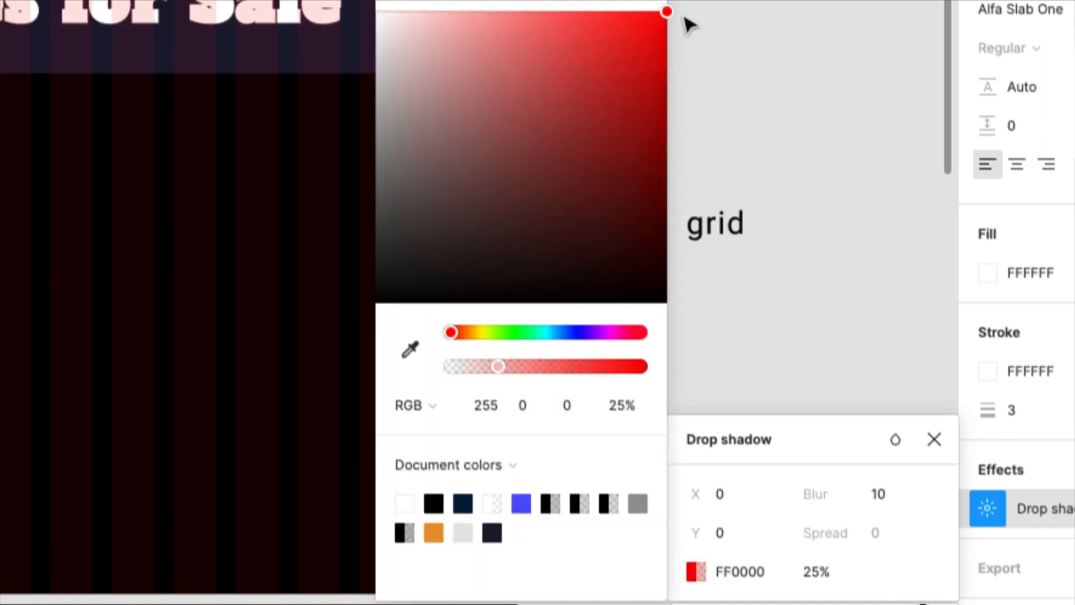
pyautogui.click(770, 214)
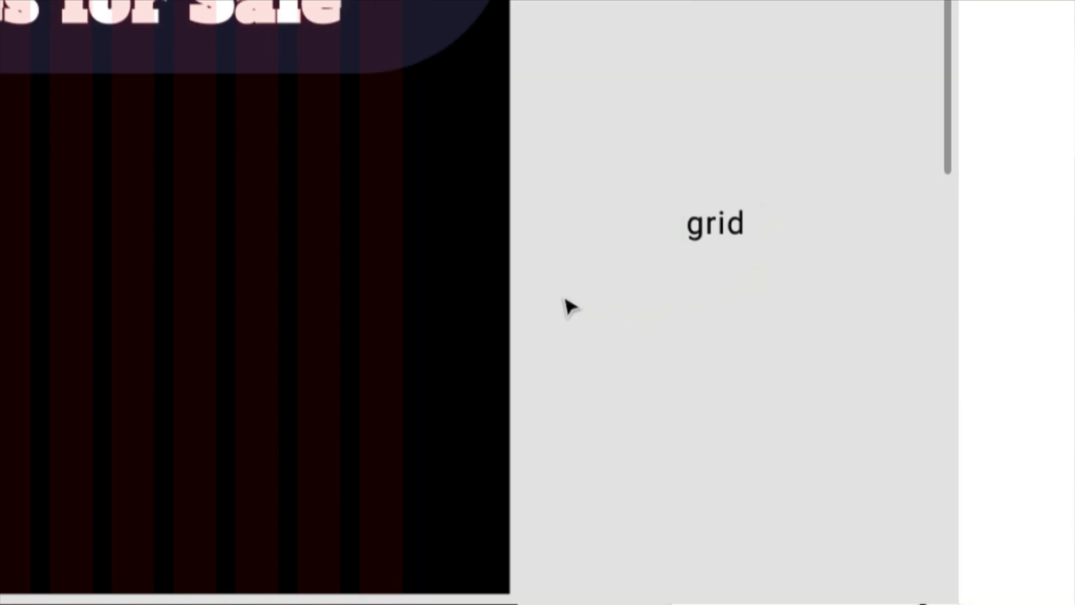
# Move the purple galaxy-1837306_1920 image into Desktop - 3 so it covers the title, at X 218 and Y -239.
pyautogui.press('space')
pyautogui.moveTo(435, 336); pyautogui.dragTo(858, 552)
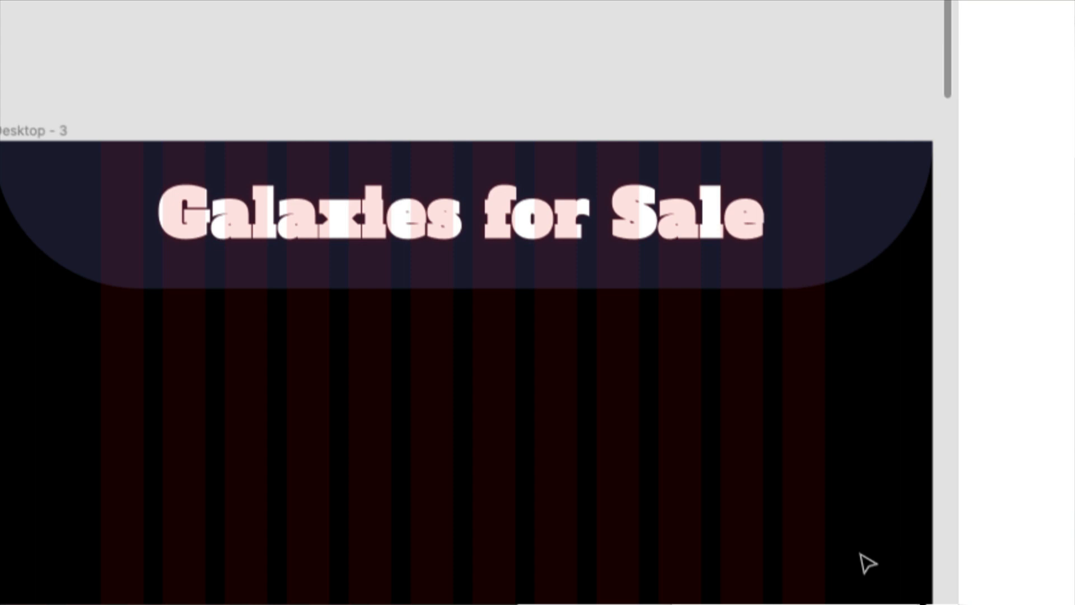
pyautogui.press('-')
pyautogui.press('-')
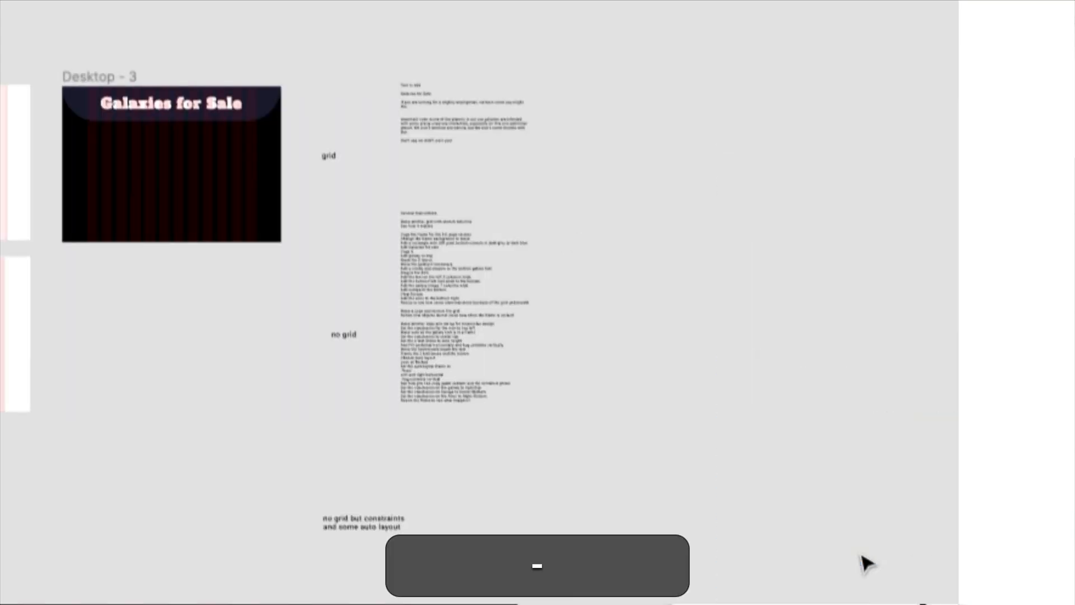
pyautogui.press('alt+super+8')
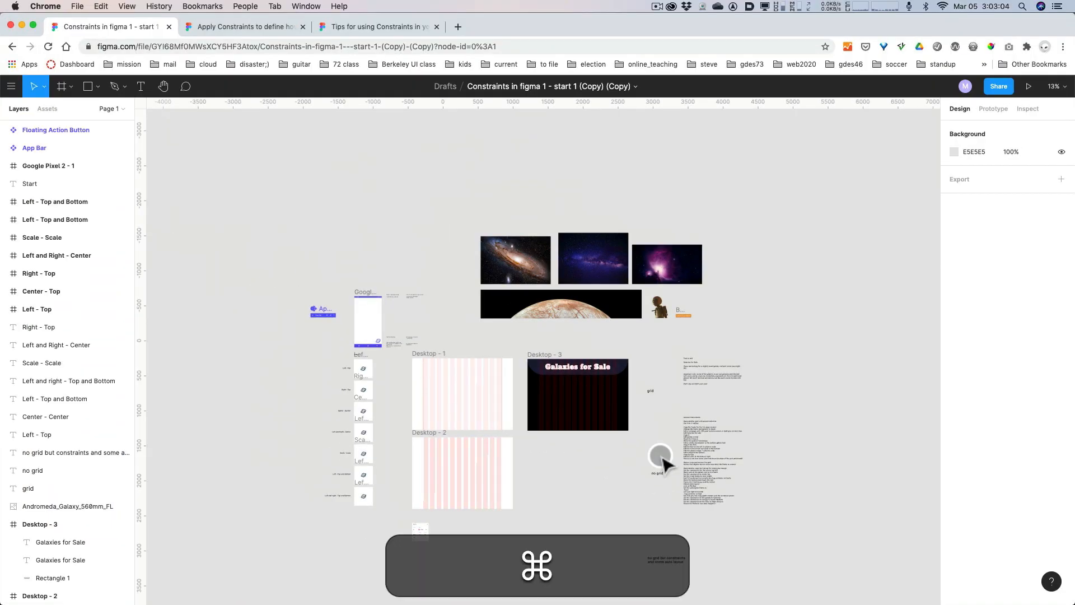
pyautogui.press('super+plus')
pyautogui.press('super+plus')
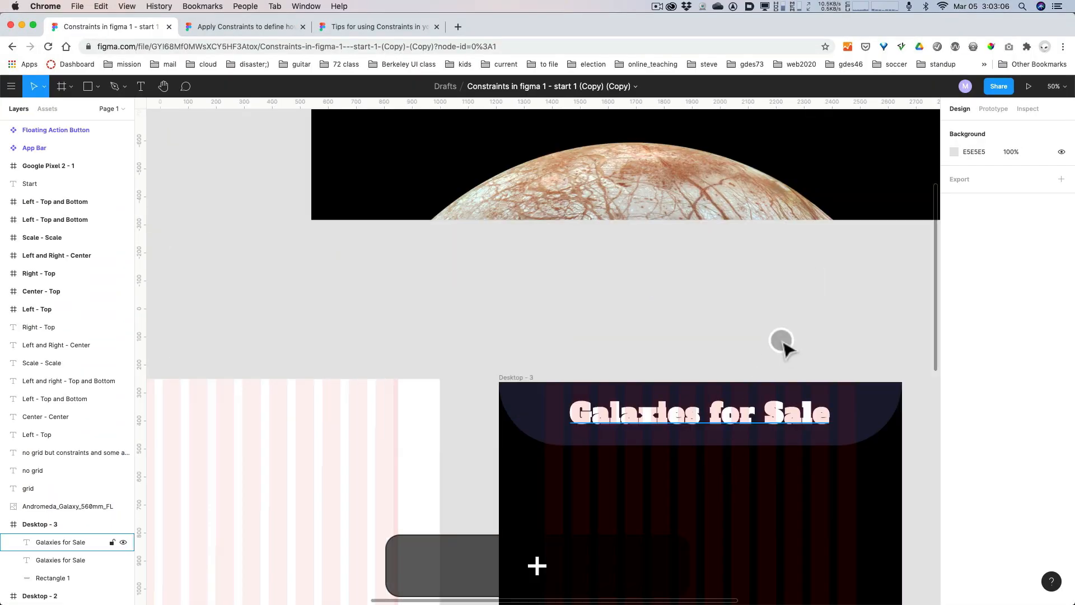
pyautogui.moveTo(818, 334); pyautogui.dragTo(638, 218)
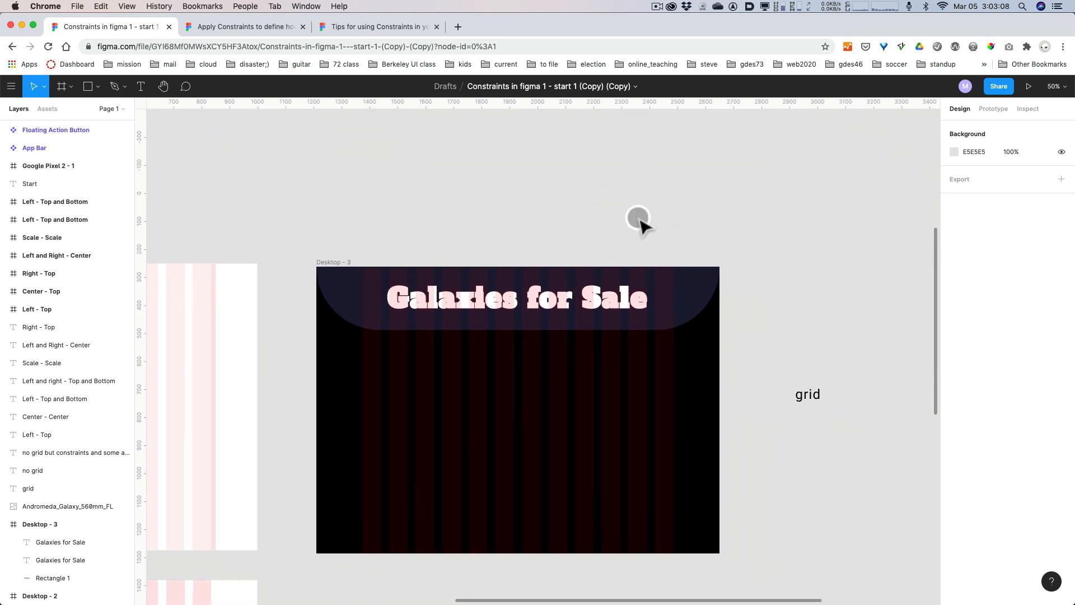
pyautogui.moveTo(686, 183); pyautogui.dragTo(823, 478)
pyautogui.scroll(2, 818, 478)
pyautogui.click(701, 177)
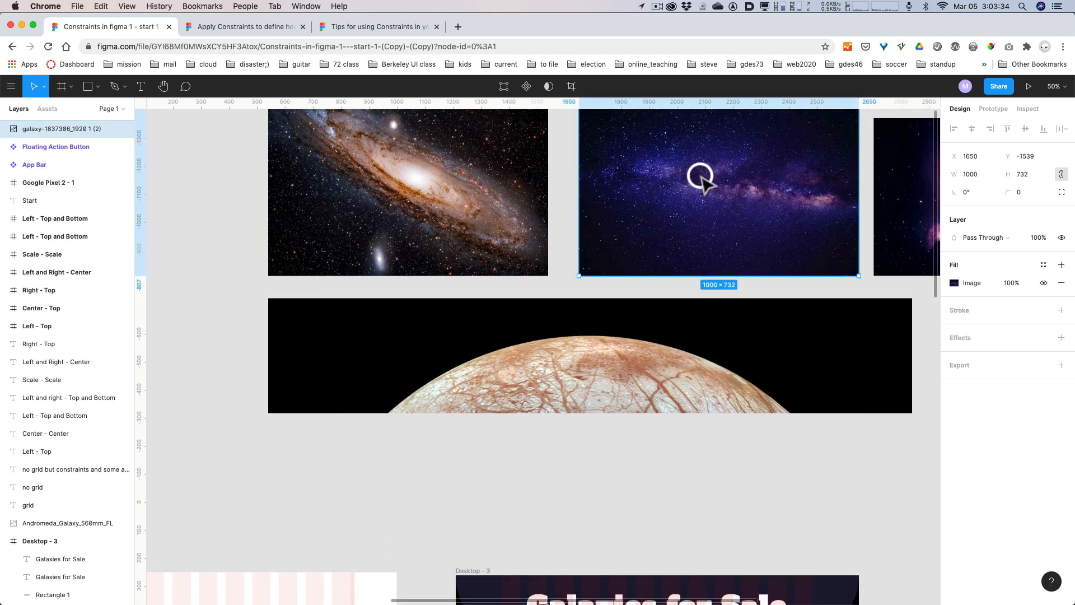
pyautogui.moveTo(701, 177); pyautogui.dragTo(639, 415)
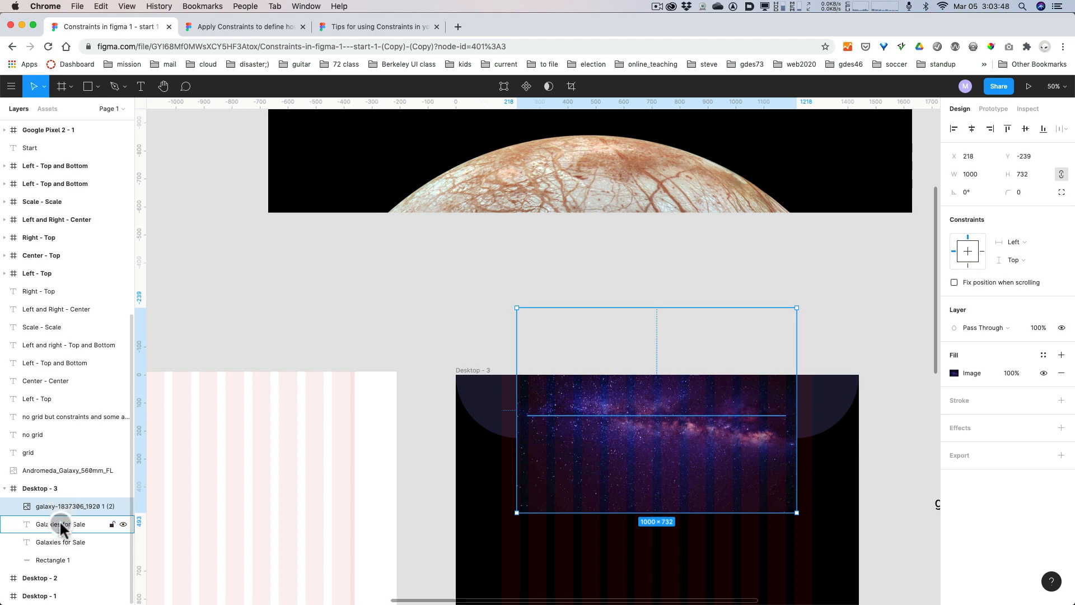
# Select the galaxy image together with the upper "Galaxies for Sale" title copy inside Desktop - 3.
pyautogui.click(62, 524)
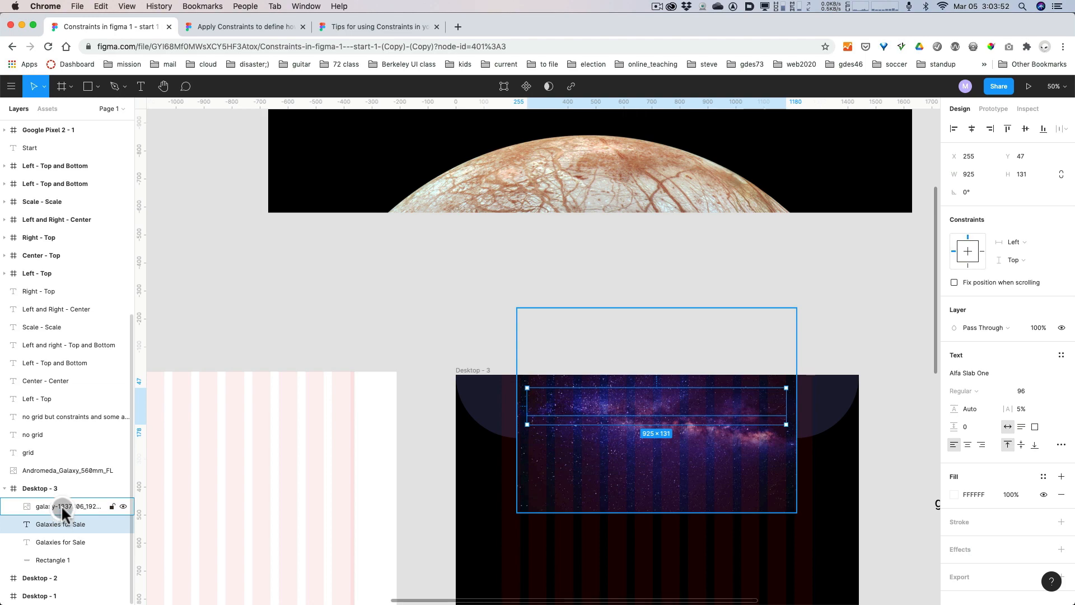
pyautogui.press('alt+super+8')
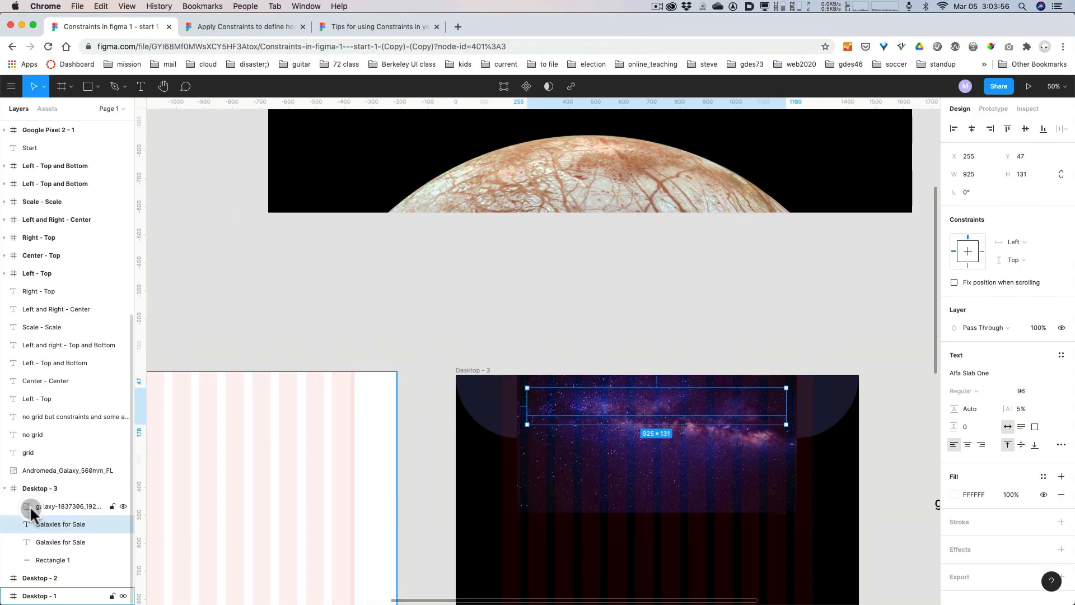
pyautogui.press('alt+super+8')
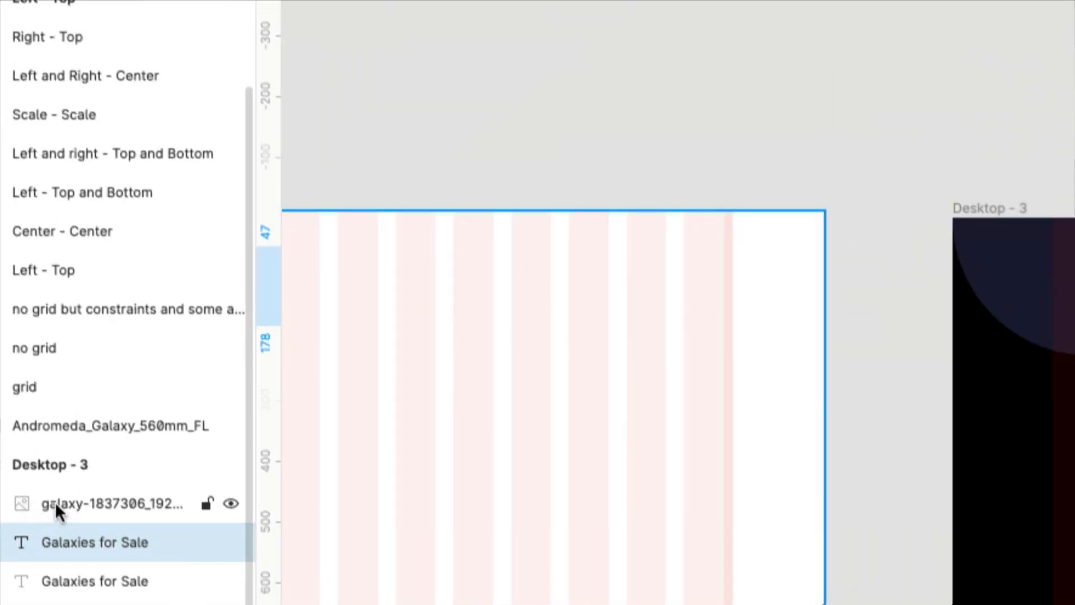
pyautogui.keyDown('shift'); pyautogui.click(54, 502); pyautogui.keyUp('shift')
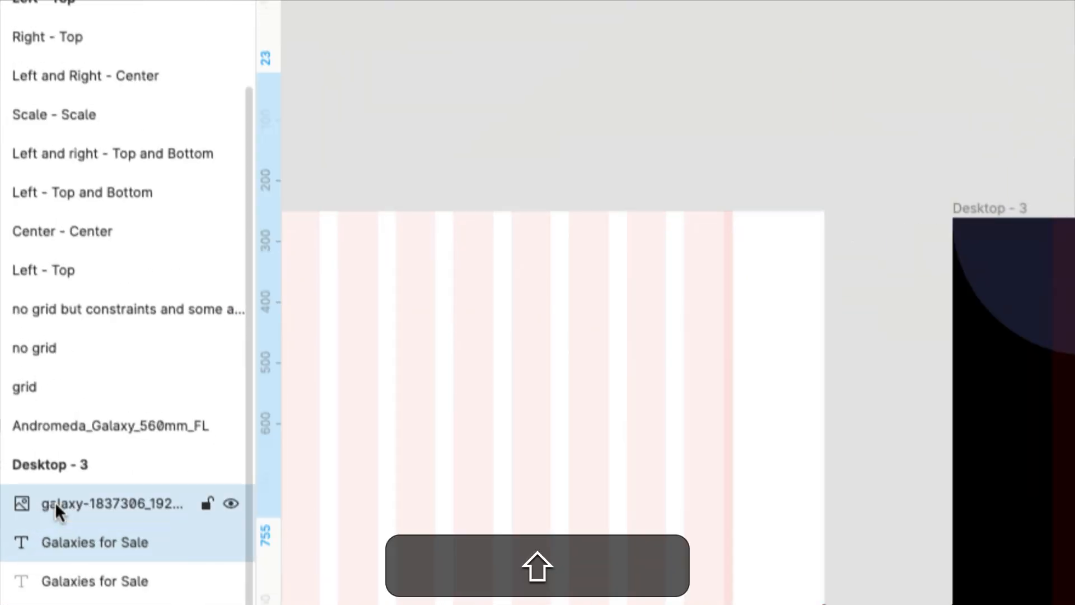
pyautogui.press('alt+super+8')
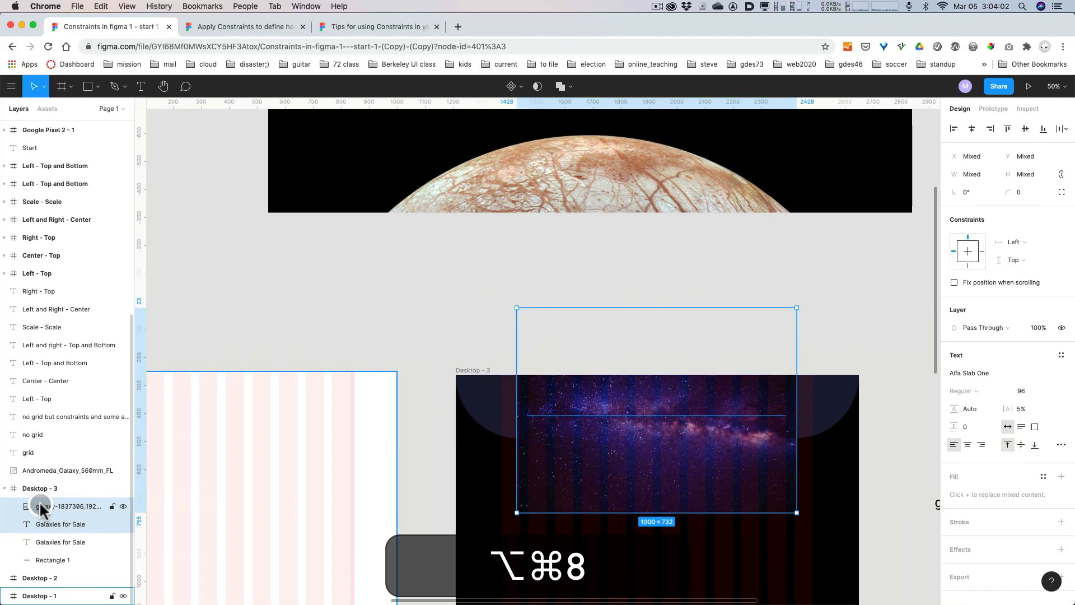
pyautogui.click(533, 88)
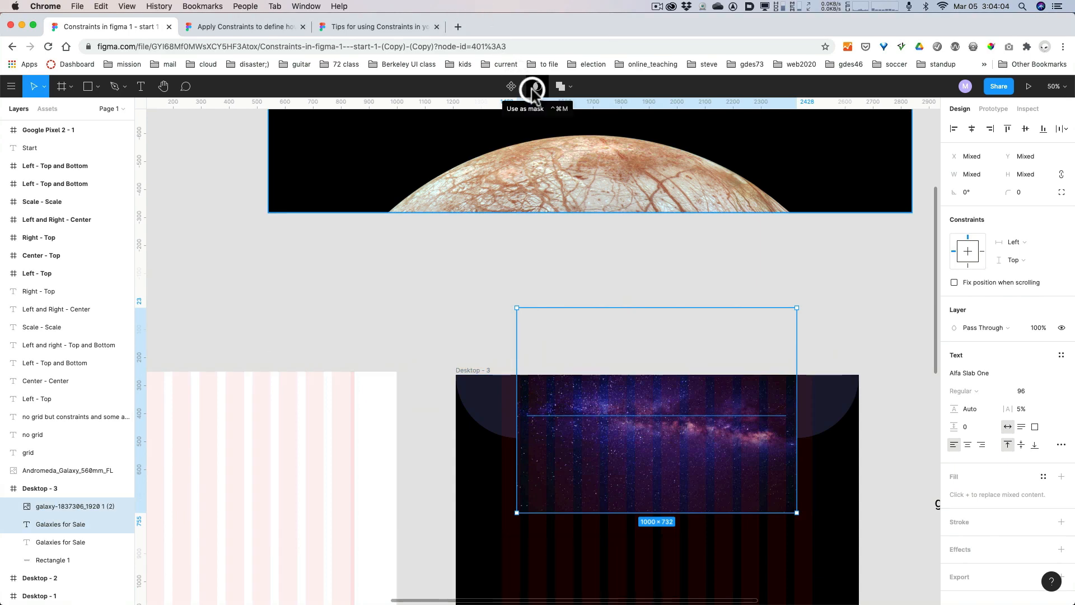
pyautogui.click(533, 89)
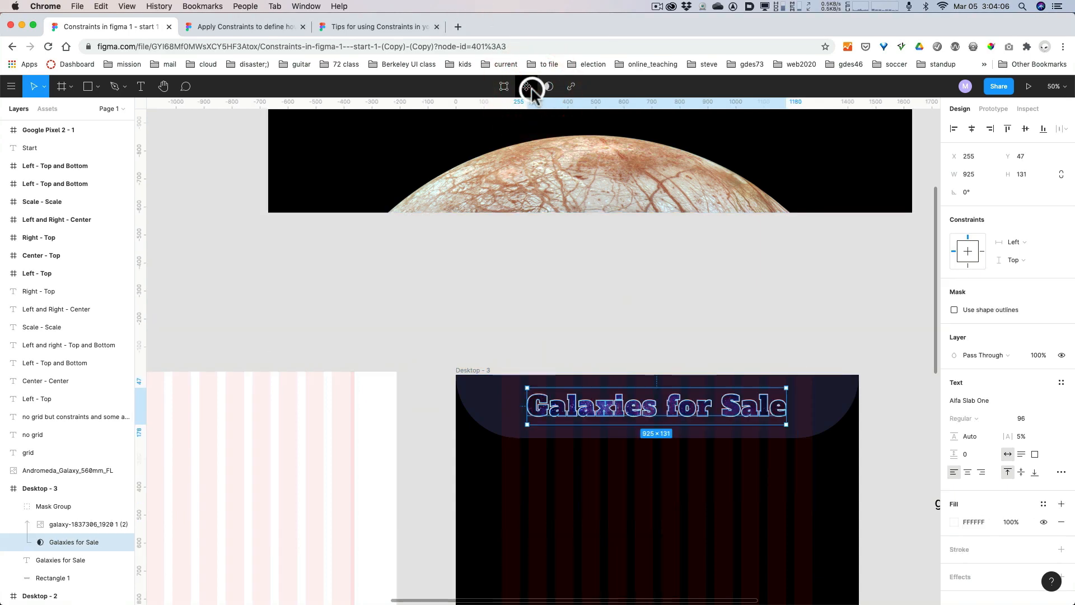
pyautogui.press('super+z')
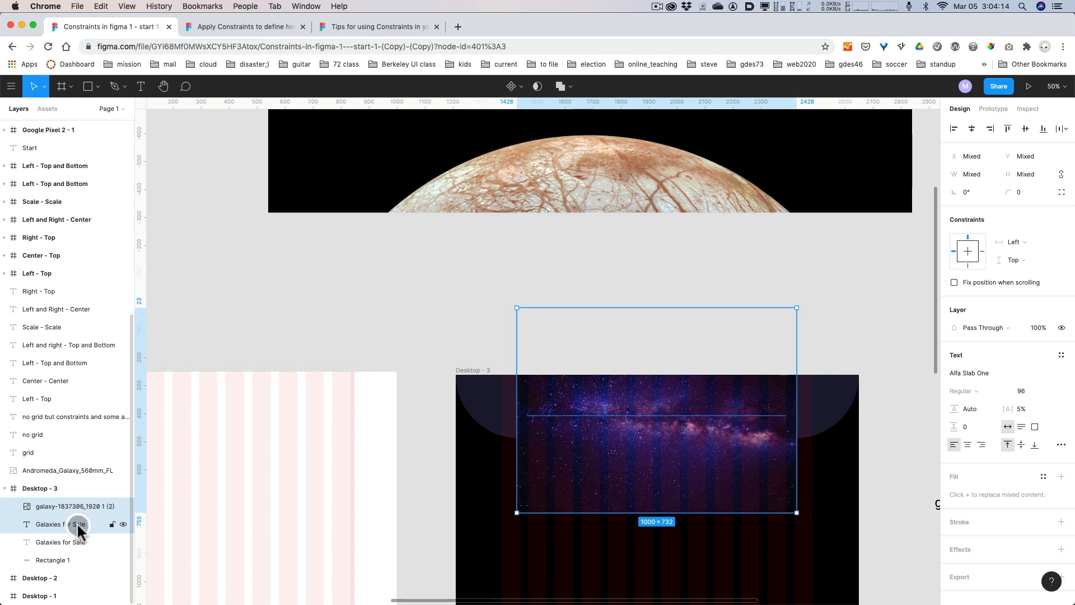
# Mask the galaxy image with the upper "Galaxies for Sale" title copy so it fills the lettering.
pyautogui.press('alt+super+8')
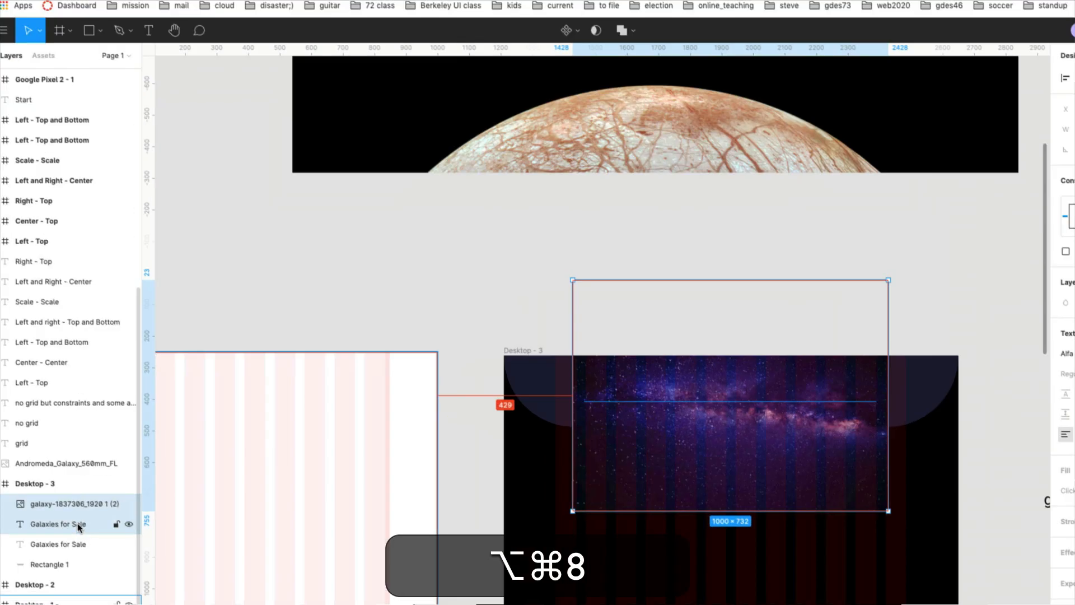
pyautogui.press('alt+super+8')
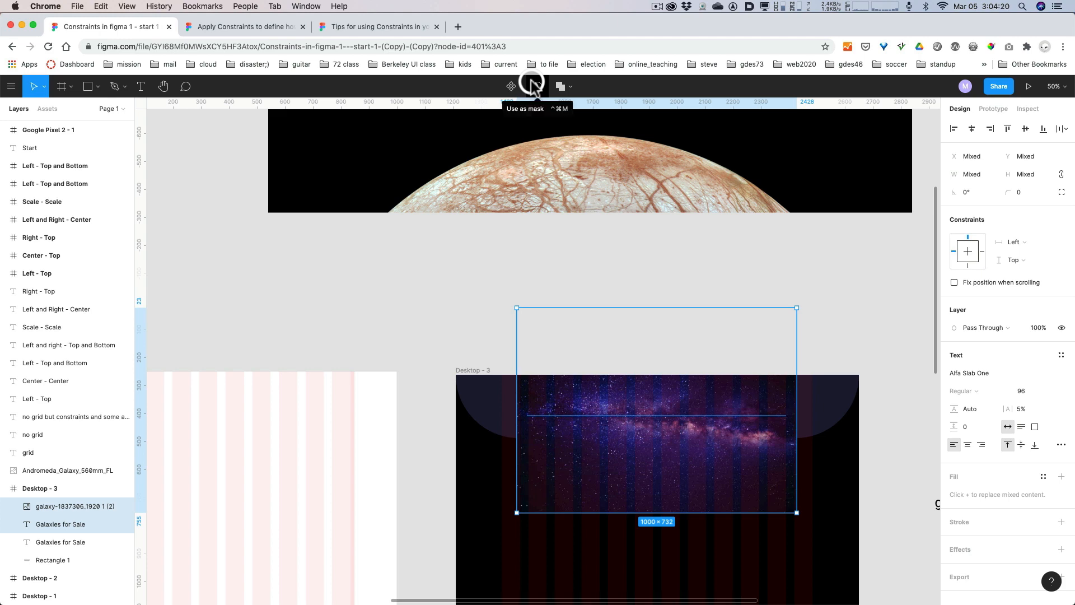
pyautogui.click(533, 86)
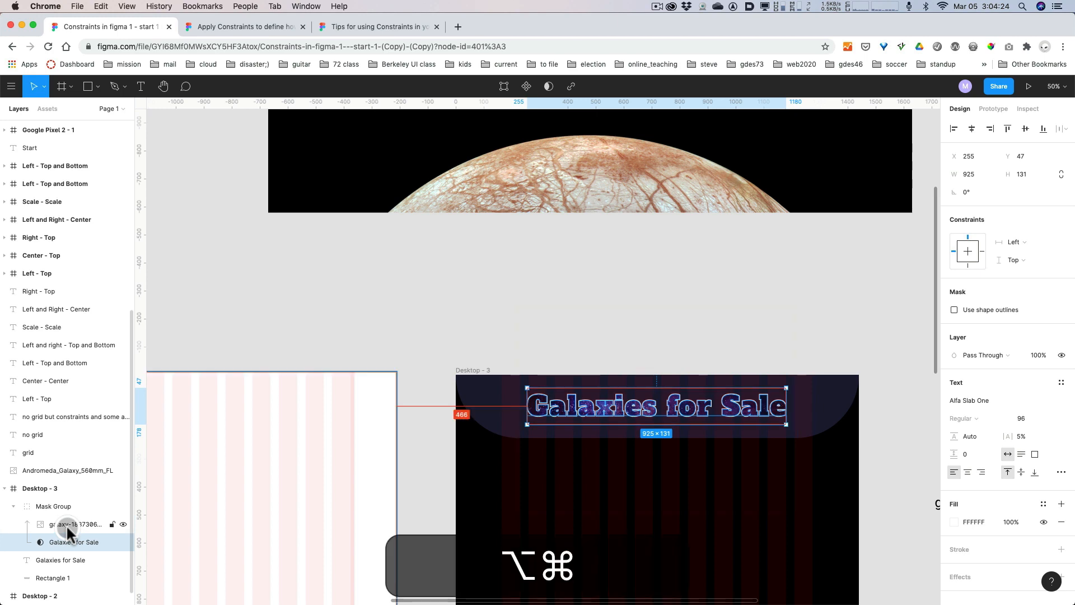
# Move the galaxy image inside the mask group to X 210 and Y -319 so a brighter area fills the title lettering.
pyautogui.press('alt+super+8')
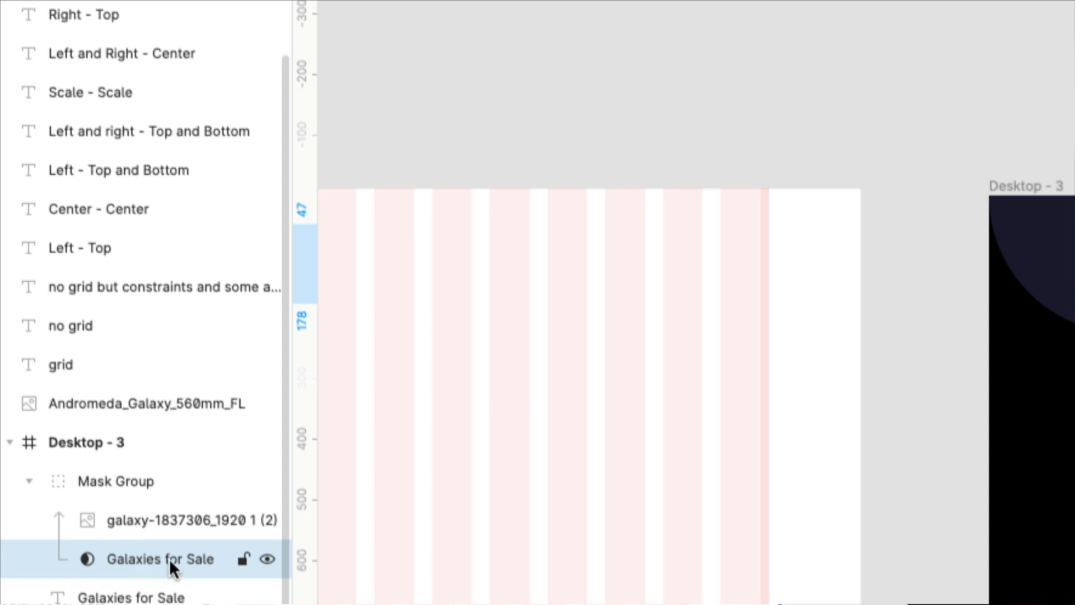
pyautogui.press('alt+super+8')
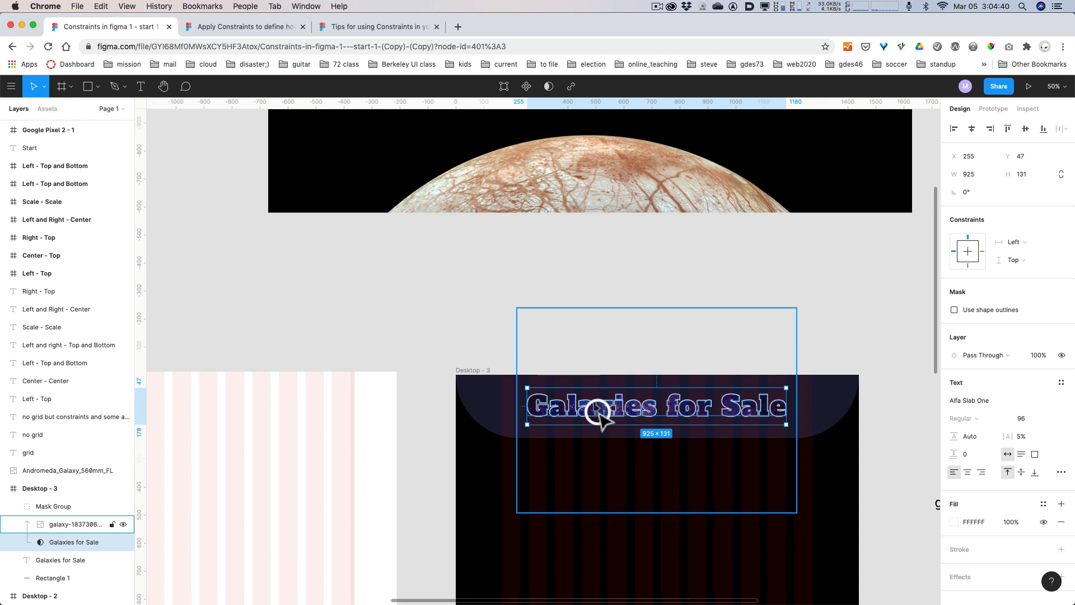
pyautogui.press('super')
pyautogui.press('super+plus')
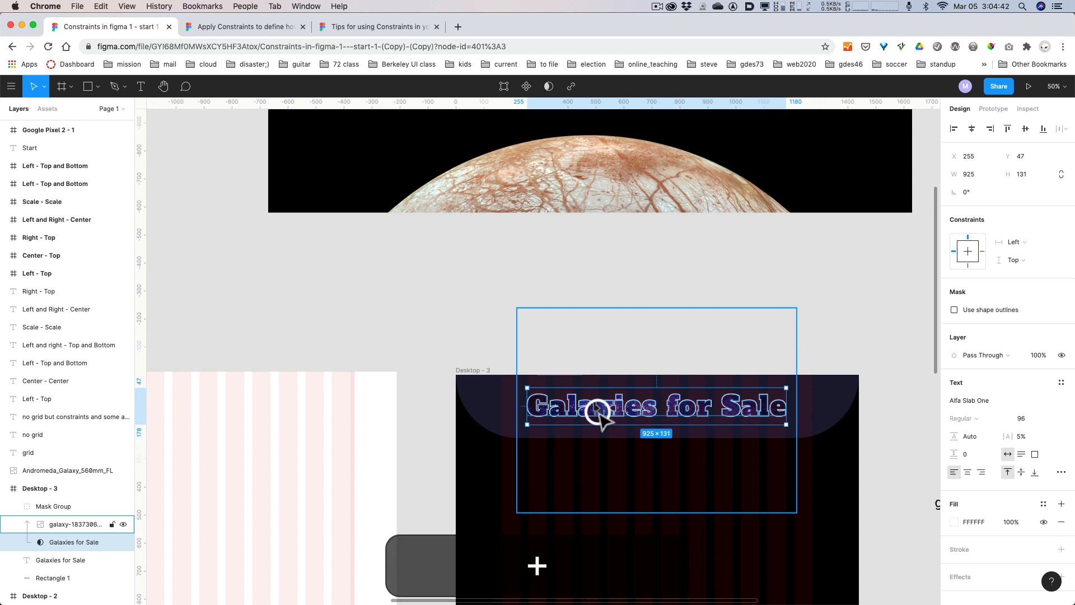
pyautogui.press('space')
pyautogui.moveTo(695, 357); pyautogui.dragTo(495, 150)
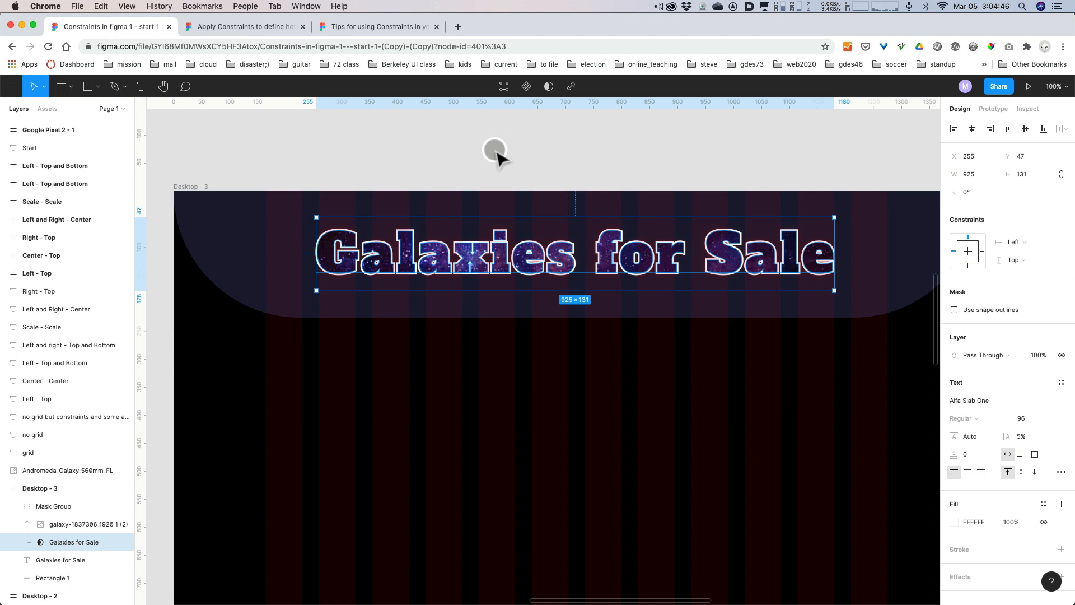
pyautogui.press('super+minus')
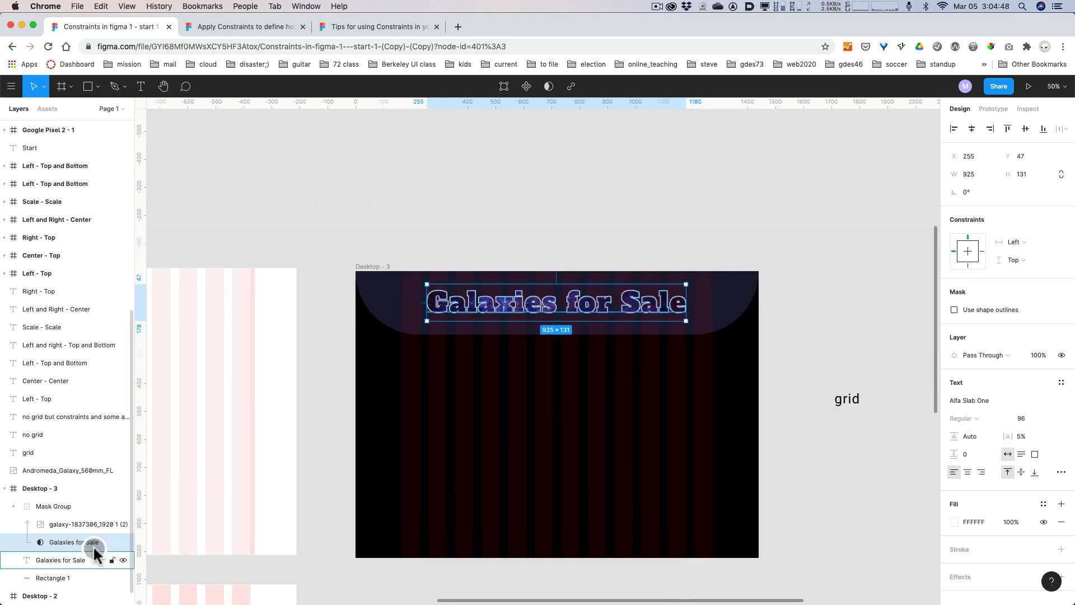
pyautogui.click(77, 543)
pyautogui.click(77, 525)
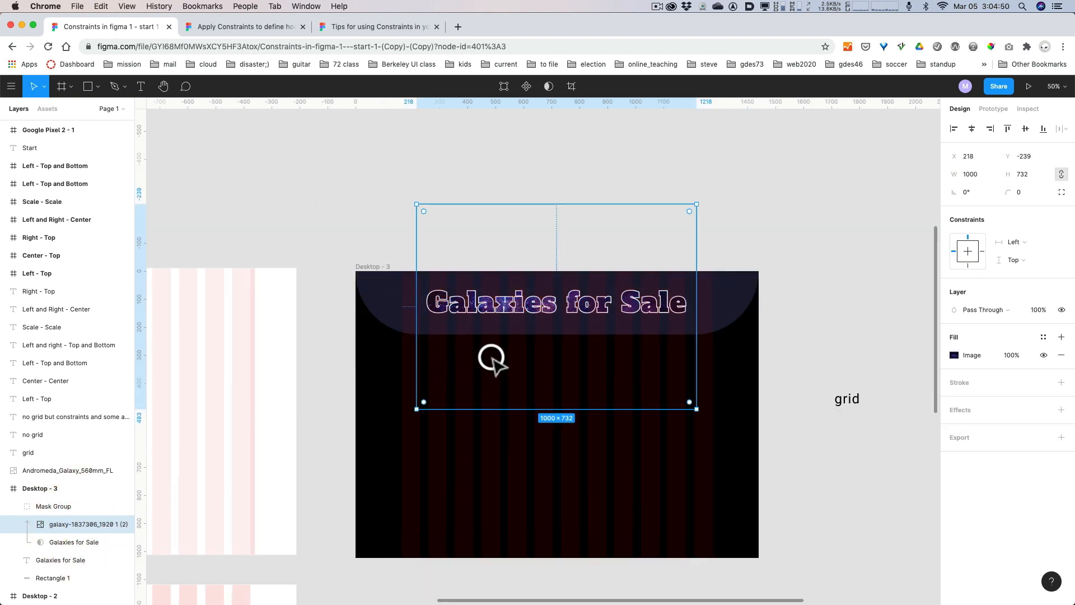
pyautogui.moveTo(511, 338); pyautogui.dragTo(547, 216)
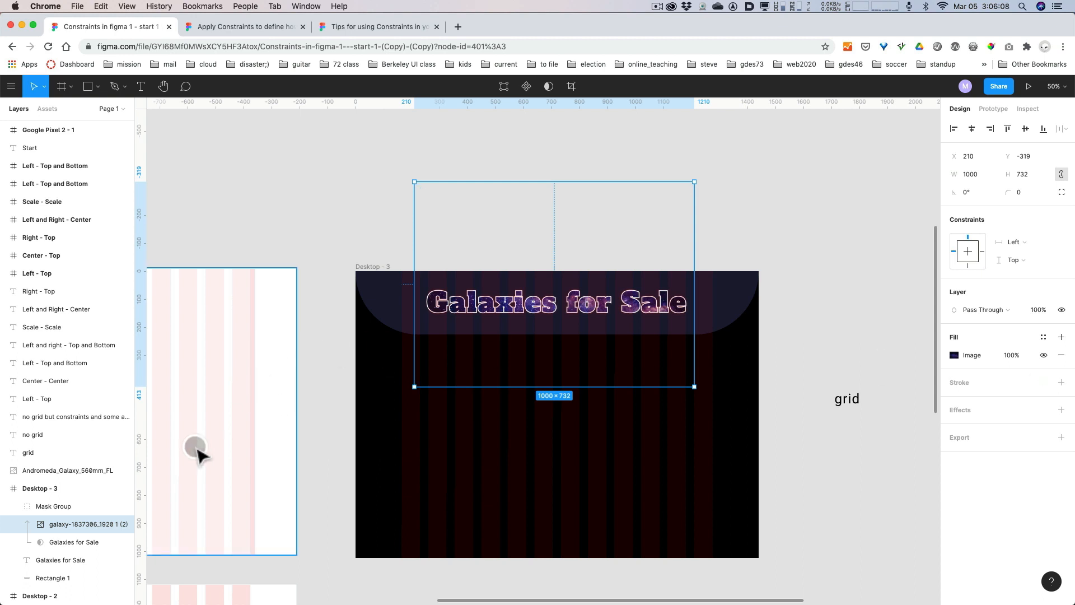
# Frame the Mask Group and the lower "Galaxies for Sale" title copy together inside Desktop - 3.
pyautogui.scroll(-1, 78, 486)
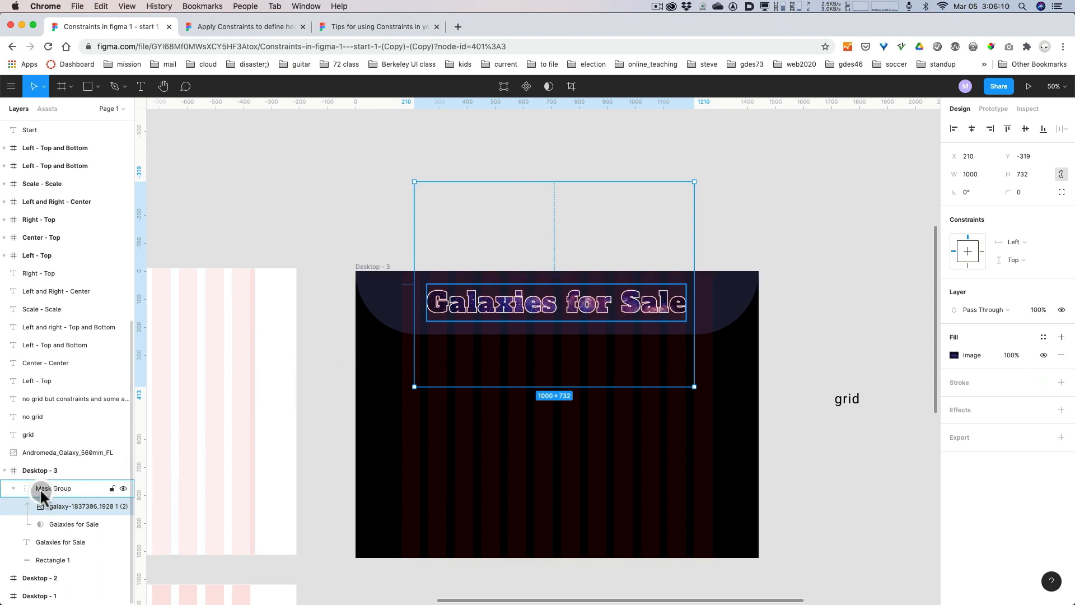
pyautogui.click(40, 489)
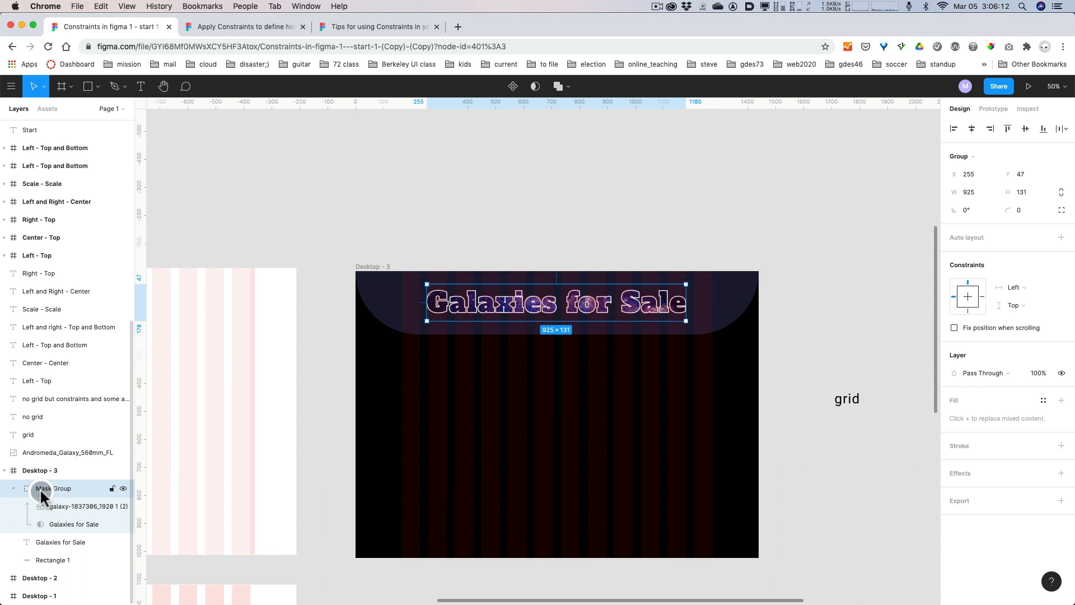
pyautogui.click(47, 541)
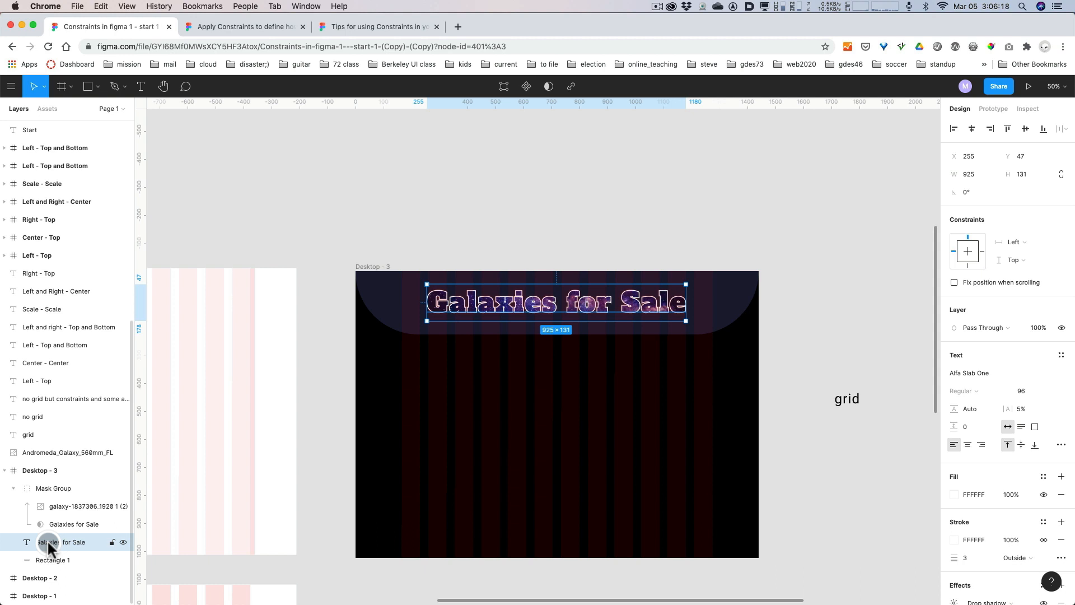
pyautogui.keyDown('shift'); pyautogui.click(50, 490); pyautogui.keyUp('shift')
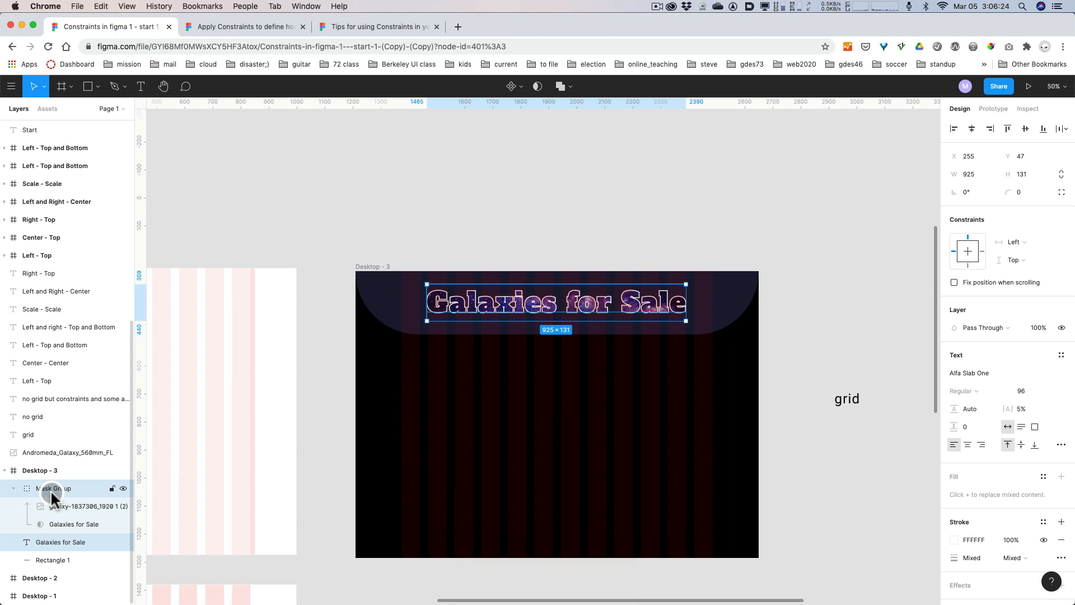
pyautogui.press('super+alt+g')
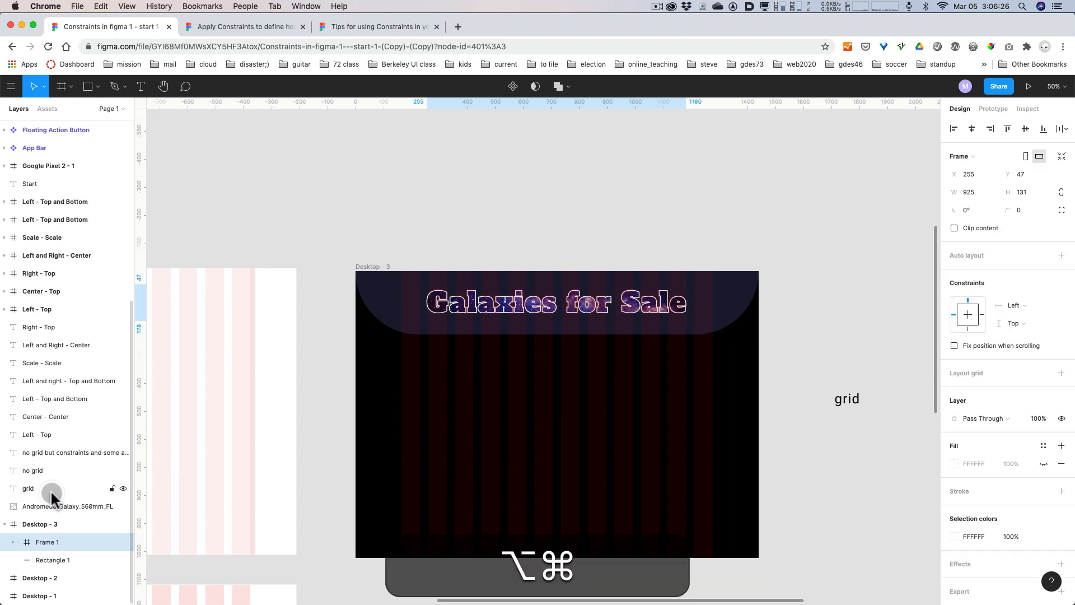
pyautogui.press('super+alt+8')
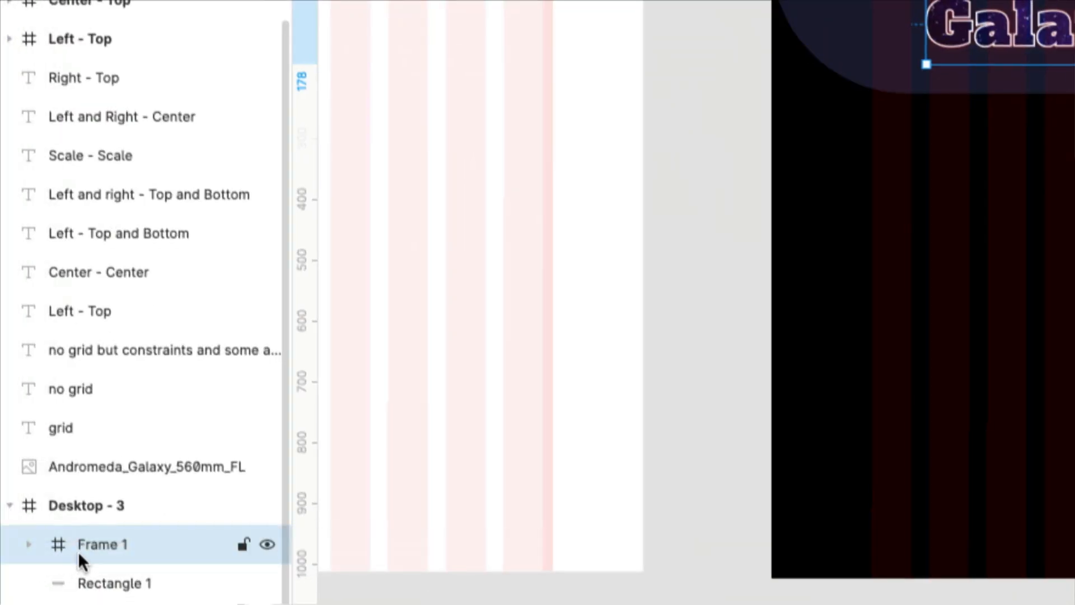
pyautogui.press('super+alt')
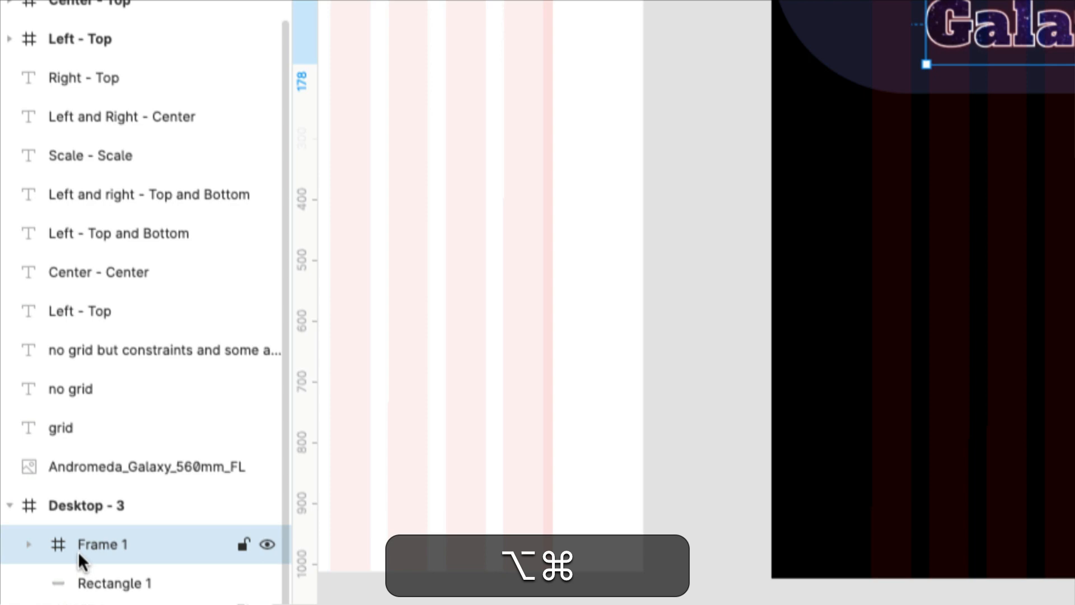
pyautogui.press('super+alt+8')
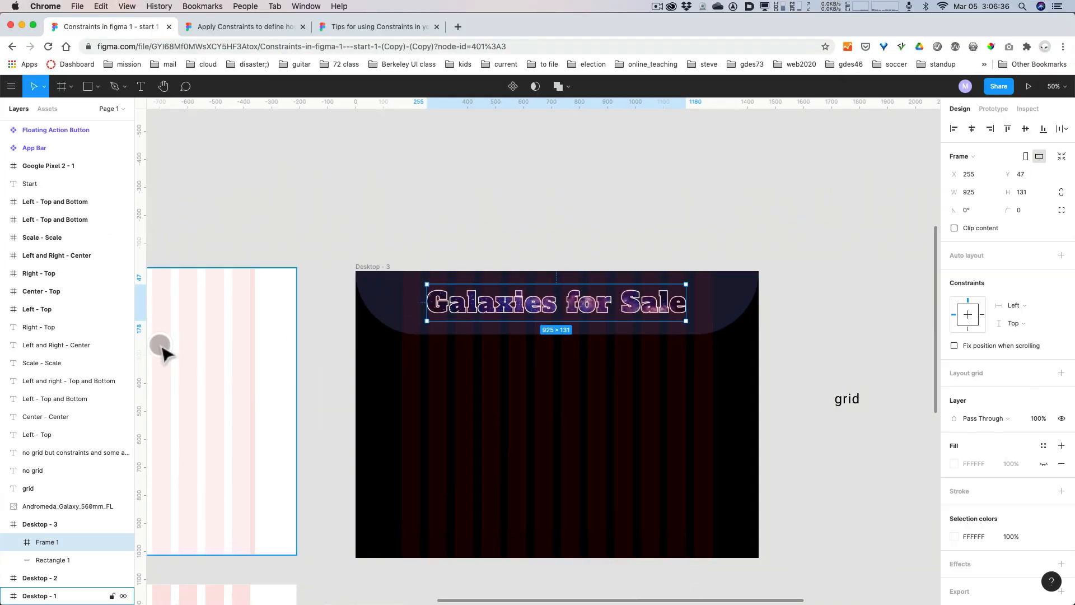
pyautogui.moveTo(499, 307)
pyautogui.mouseDown()
pyautogui.moveTo(538, 302)
pyautogui.moveTo(502, 317)
pyautogui.mouseUp()
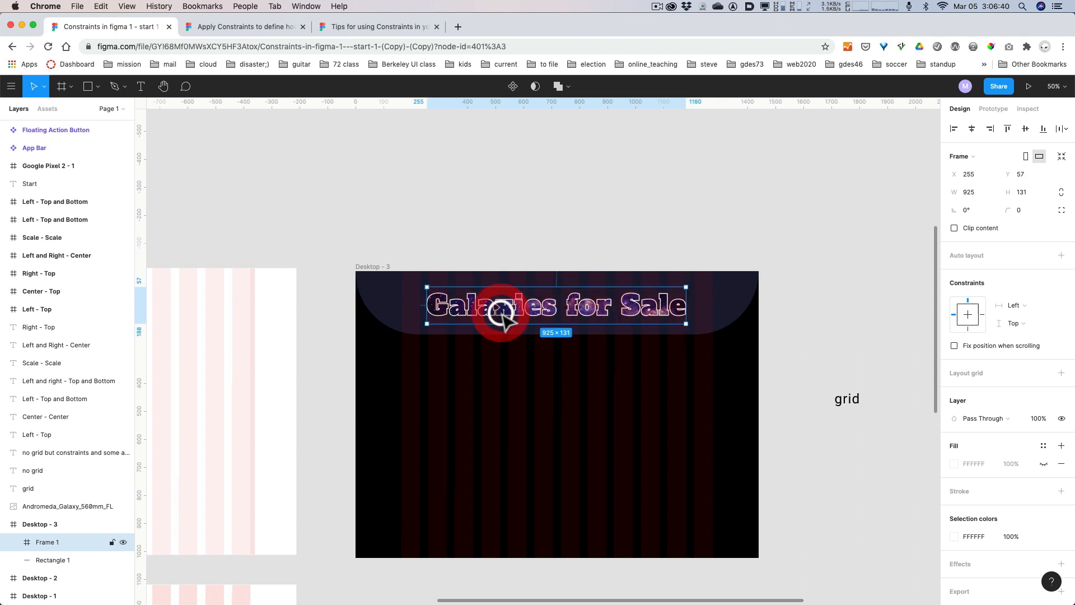
pyautogui.press('super+z')
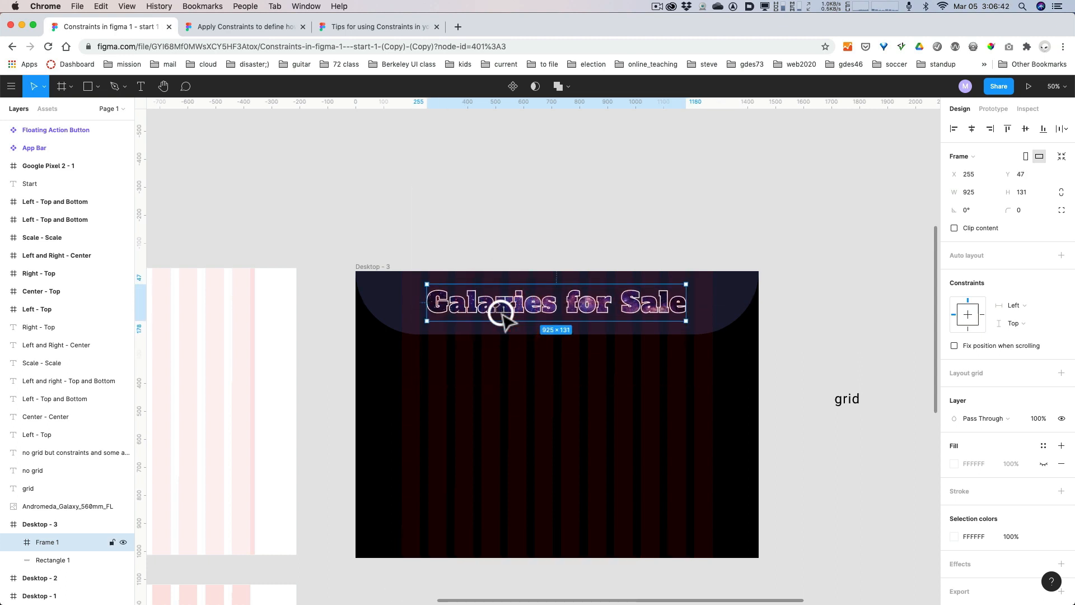
pyautogui.click(540, 202)
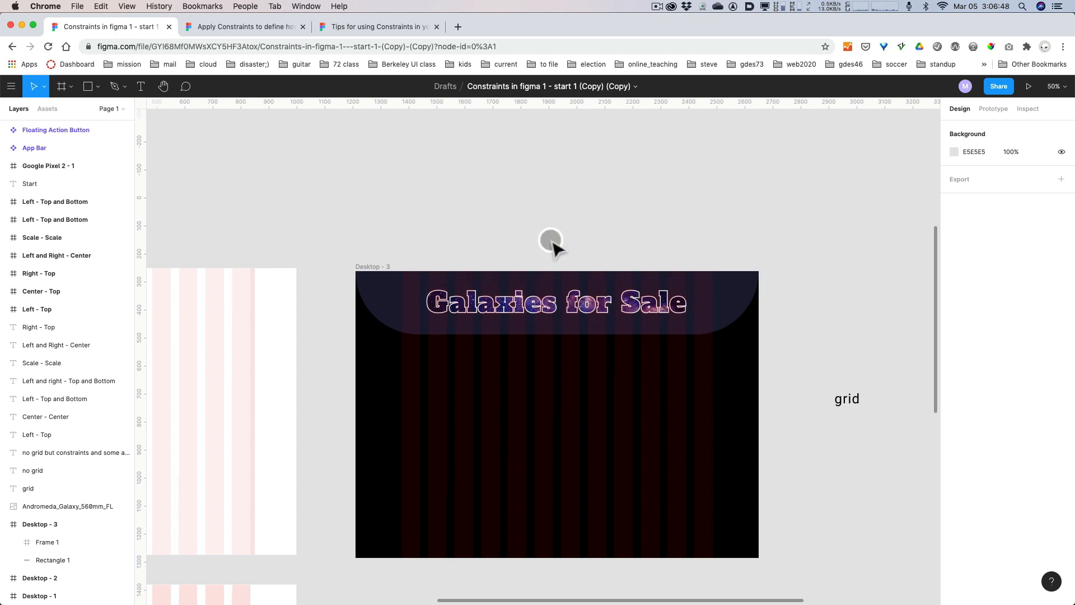
# Copy the planet icon from the Google Pixel 2 - 1 frame into the Desktop - 3 header beside the title, at X 125 and Y 94.
pyautogui.scroll(3, 551, 242)
pyautogui.scroll(3, 551, 242)
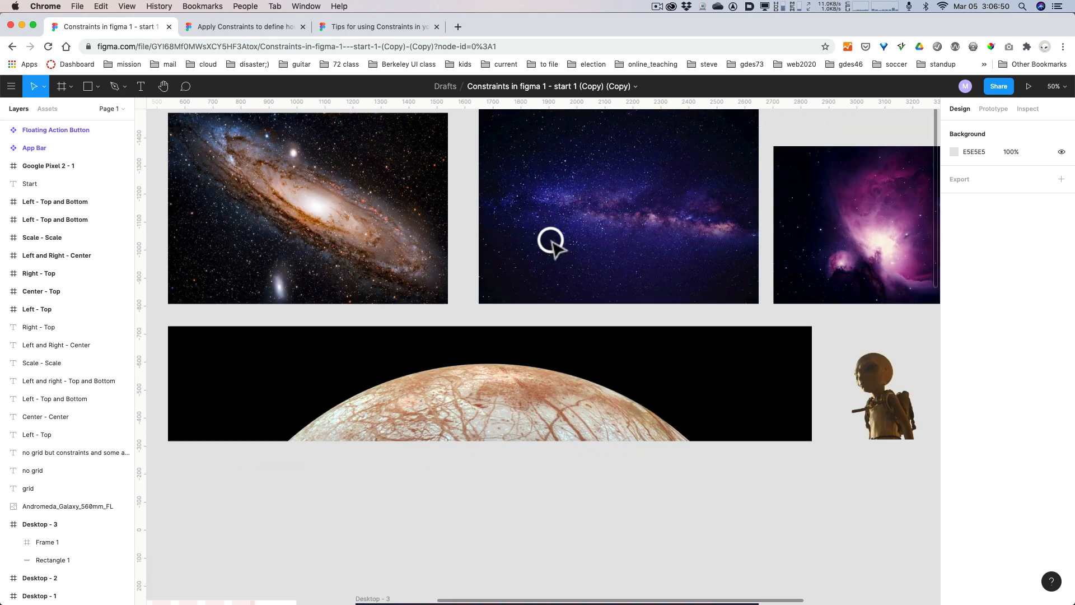
pyautogui.scroll(-2, 551, 242)
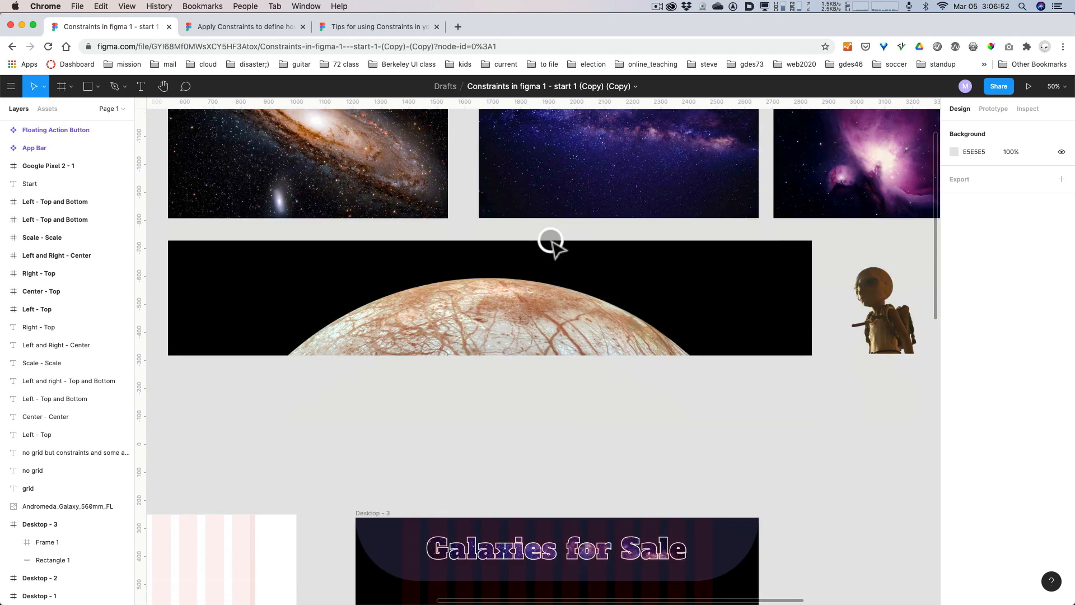
pyautogui.hotkey('shift', '1')
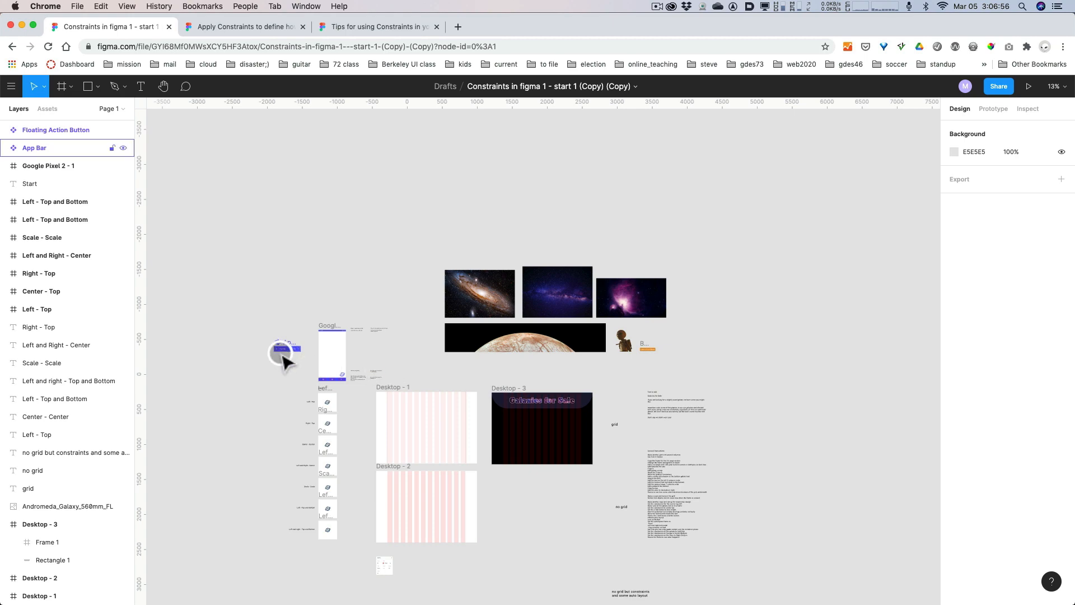
pyautogui.press('+')
pyautogui.press('space')
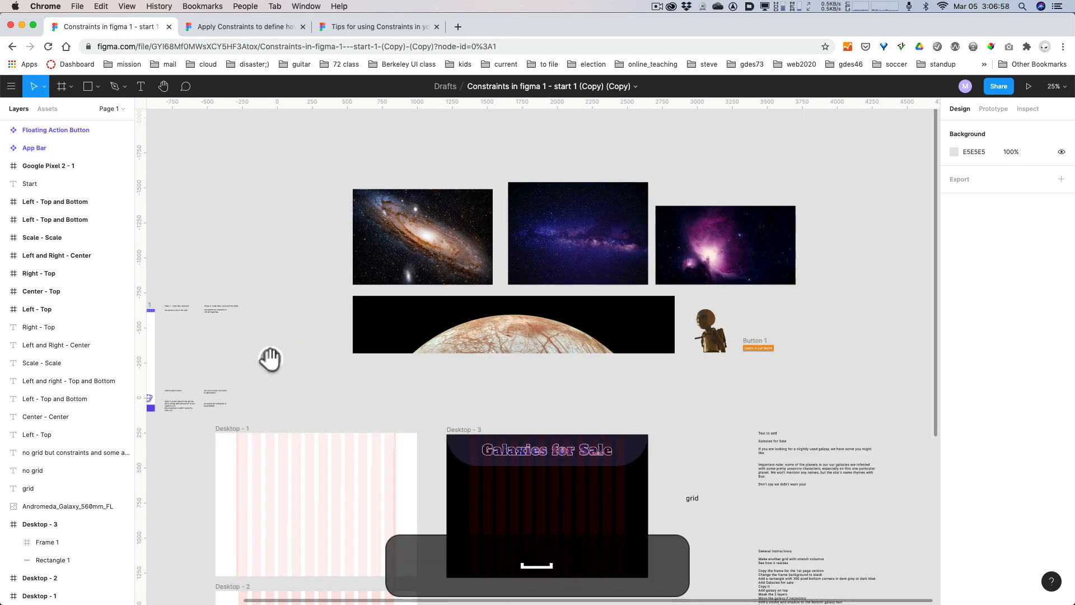
pyautogui.moveTo(269, 361); pyautogui.dragTo(615, 389)
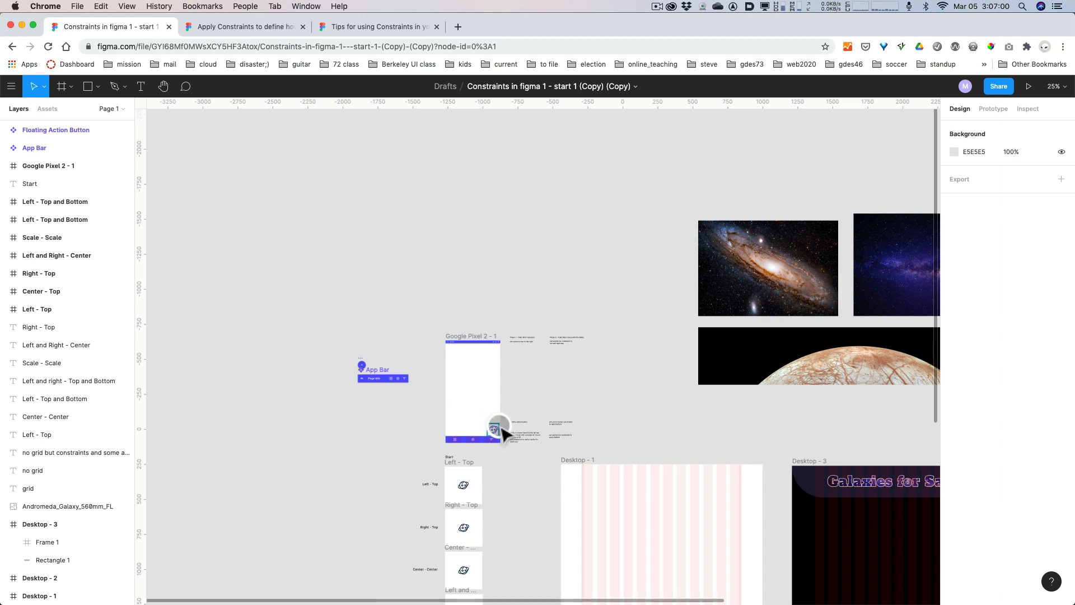
pyautogui.click(493, 431)
pyautogui.press('alt')
pyautogui.moveTo(496, 436); pyautogui.dragTo(818, 488)
# Enlarge the planet icon in Desktop - 3 to 210 × 221 and place it before the title at X 45 and Y -26.
pyautogui.press('space')
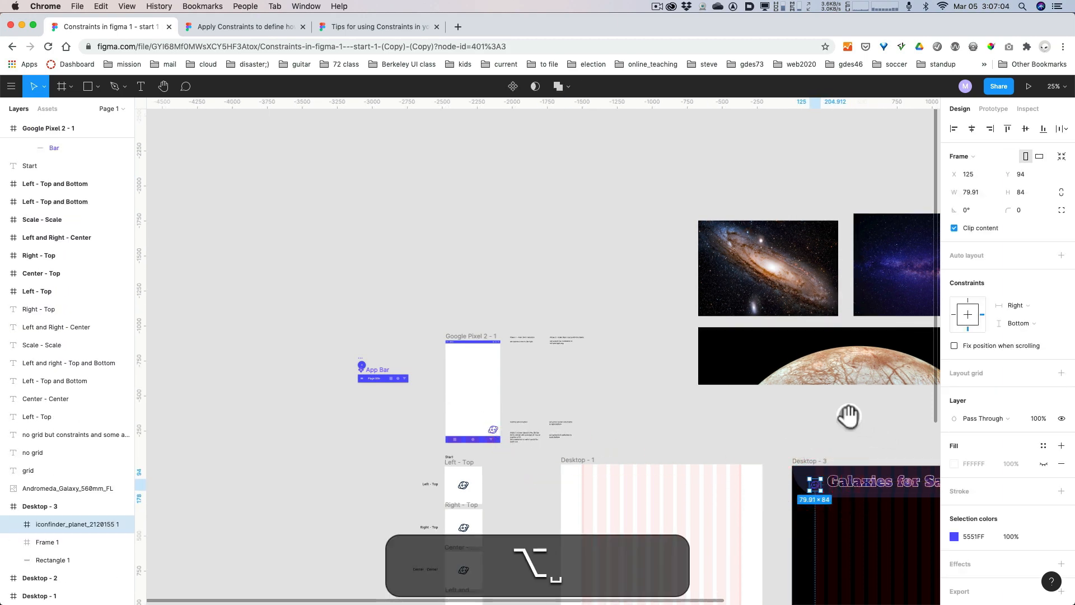
pyautogui.moveTo(847, 412); pyautogui.dragTo(655, 297)
pyautogui.press('super')
pyautogui.scroll(5, 644, 492)
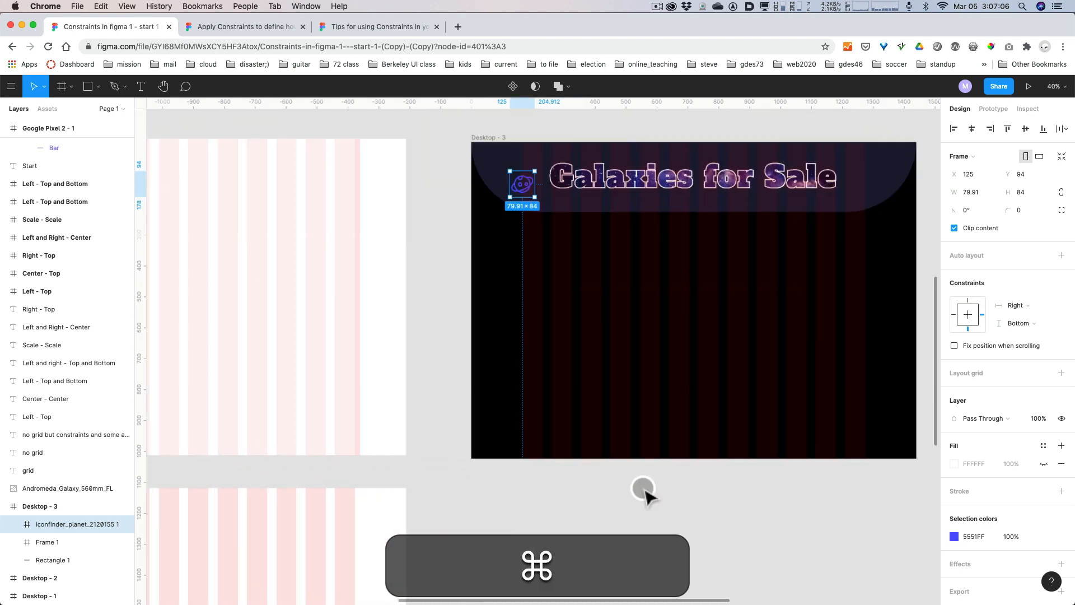
pyautogui.press('space')
pyautogui.moveTo(638, 393); pyautogui.dragTo(624, 492)
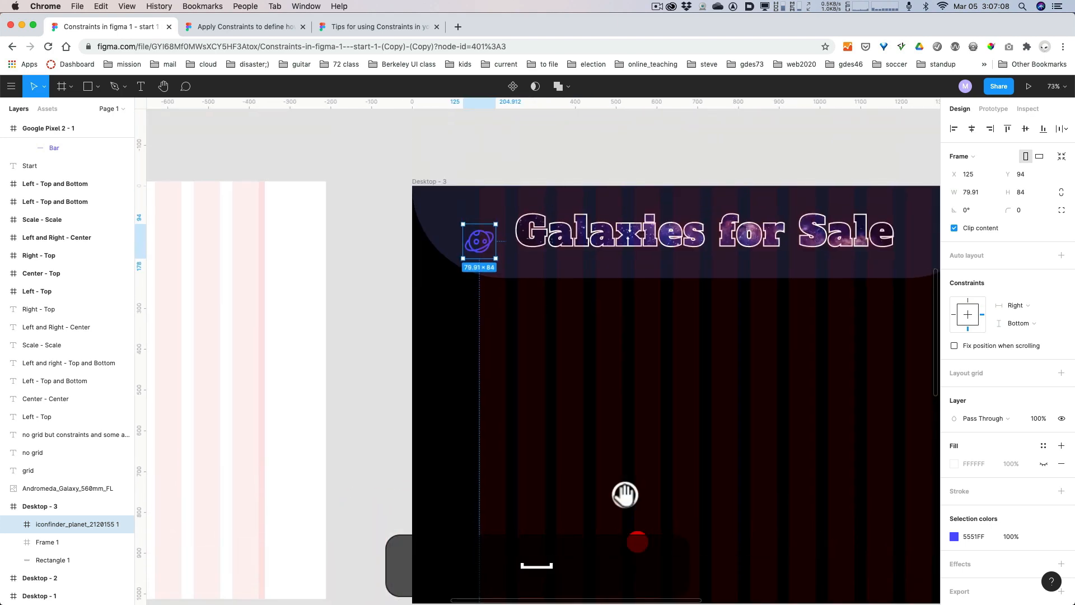
pyautogui.moveTo(473, 238); pyautogui.dragTo(541, 285)
pyautogui.moveTo(495, 259); pyautogui.dragTo(476, 242)
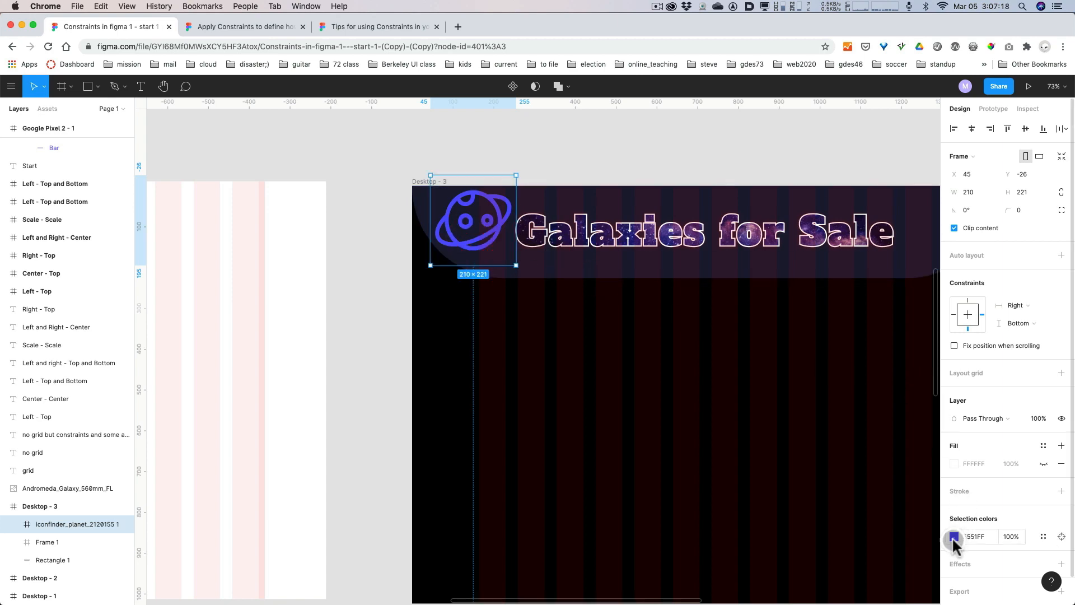
# Change the planet icon's color to white, FFFFFF.
pyautogui.press('alt+super+8')
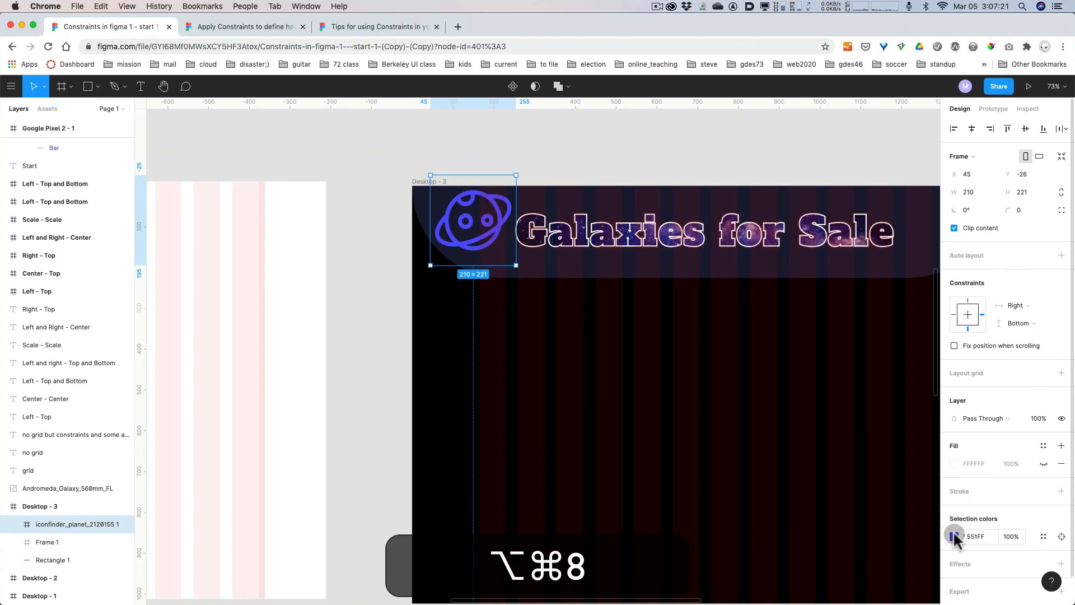
pyautogui.click(955, 536)
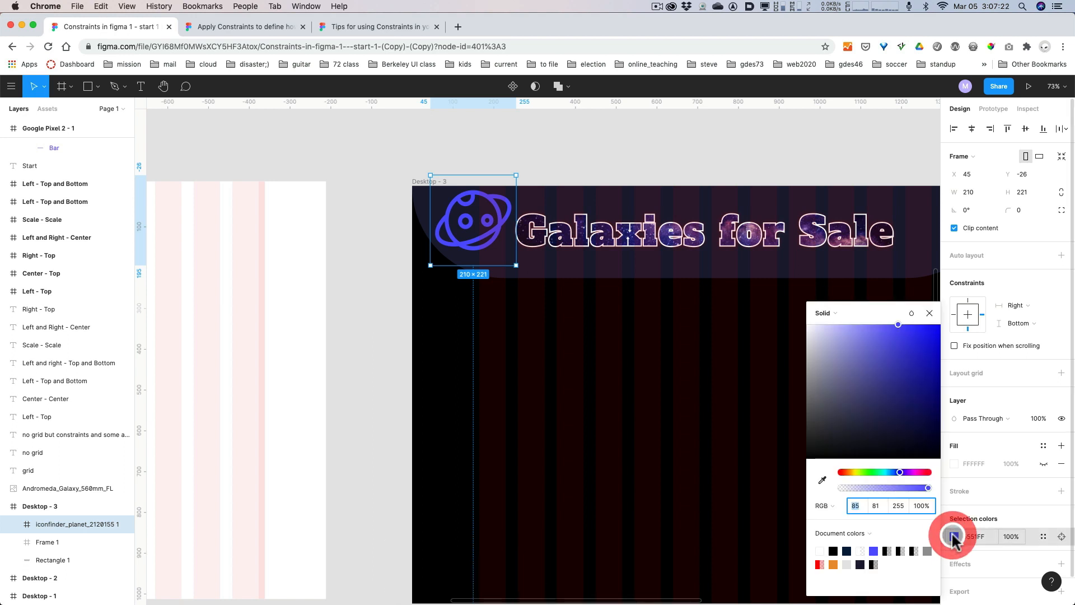
pyautogui.moveTo(832, 353); pyautogui.dragTo(801, 323)
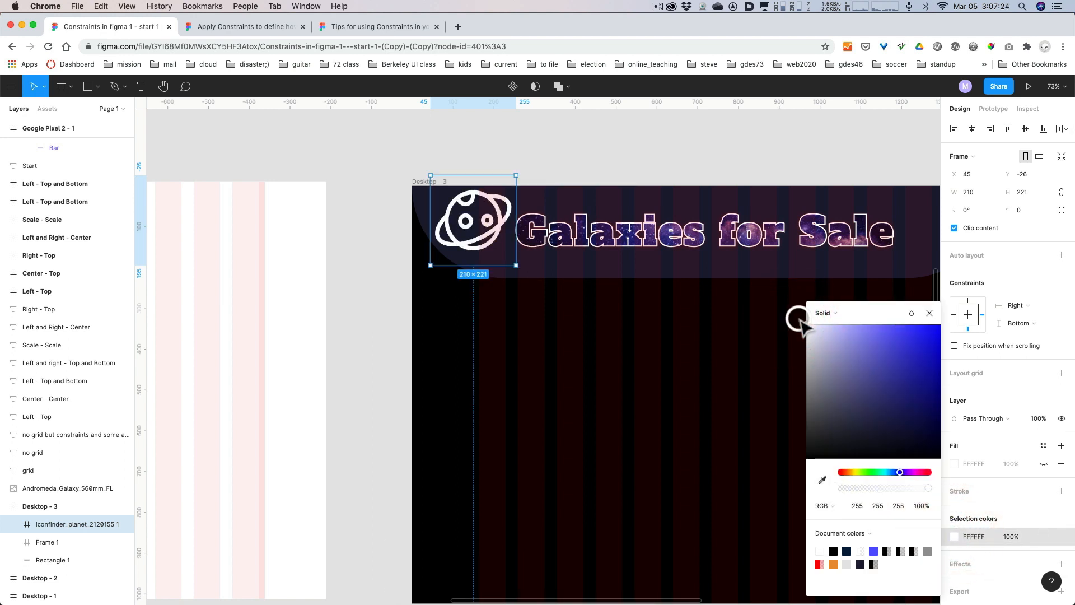
pyautogui.click(723, 157)
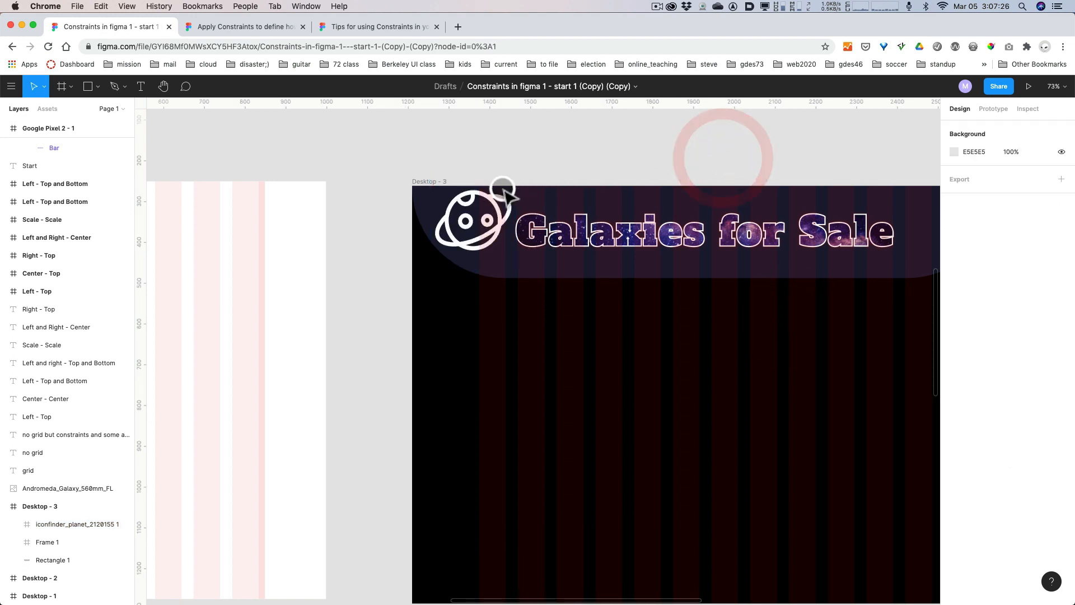
pyautogui.click(495, 203)
pyautogui.click(648, 149)
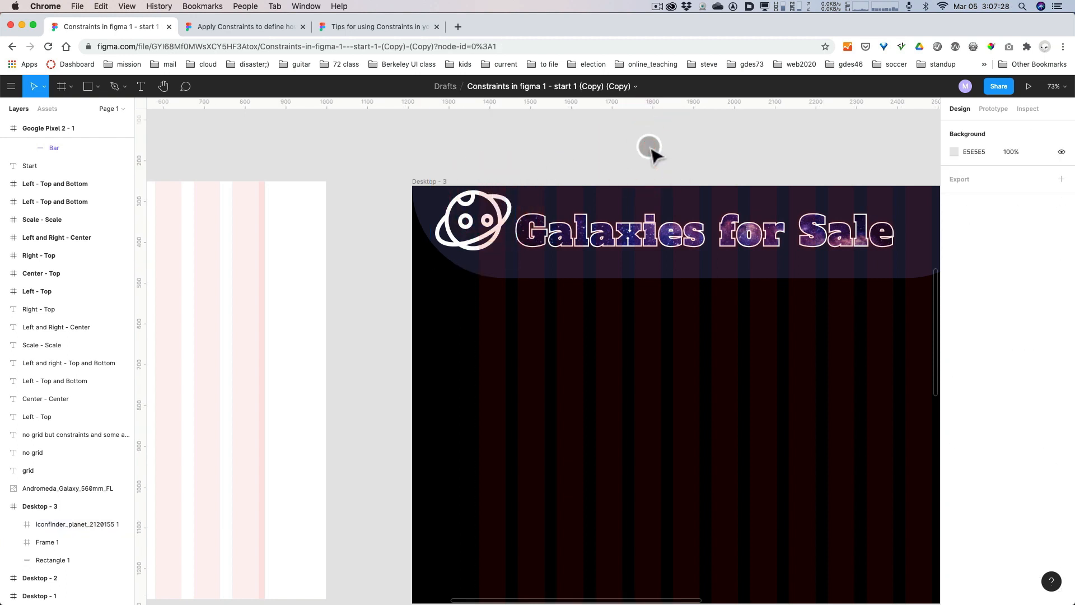
# Copy the Europa planet image into Desktop - 3, centered along the frame's lower edge at X -432 and Y 727.
pyautogui.click(478, 243)
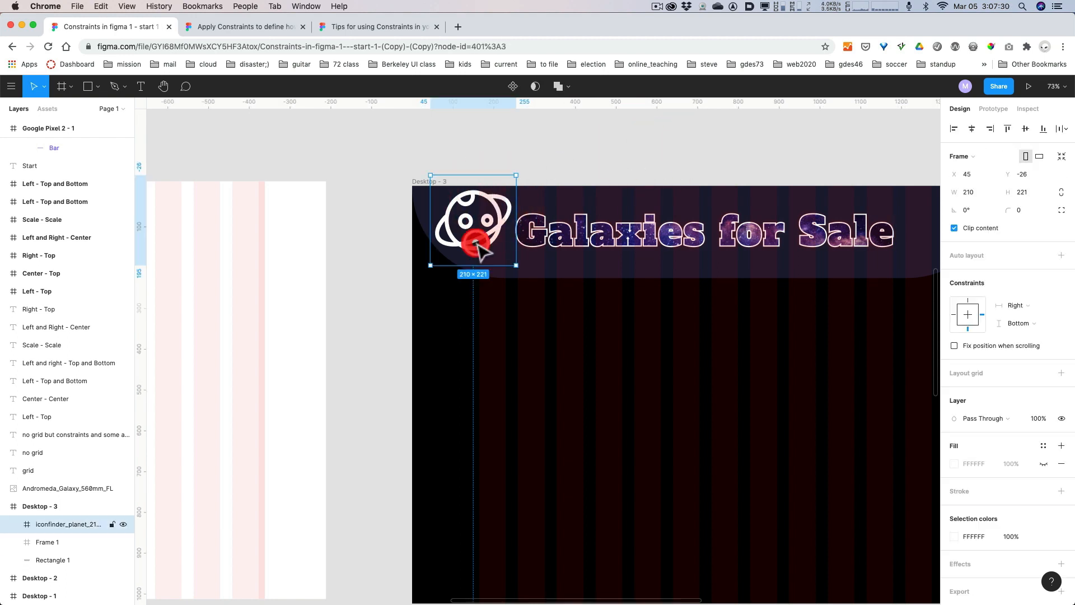
pyautogui.press('space')
pyautogui.moveTo(676, 163); pyautogui.dragTo(607, 122)
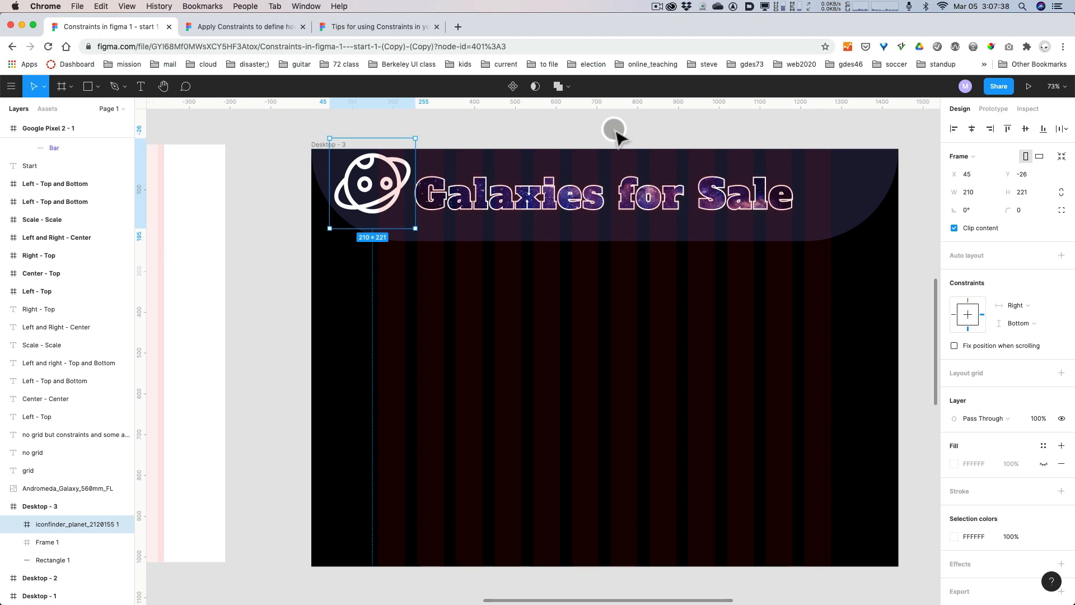
pyautogui.moveTo(612, 133); pyautogui.dragTo(643, 495)
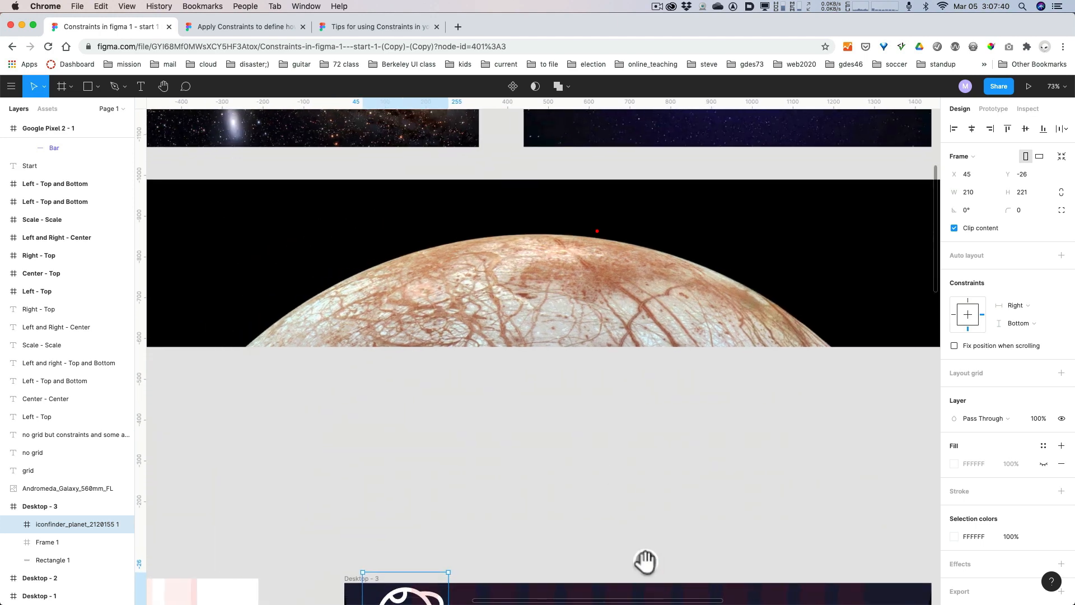
pyautogui.click(581, 331)
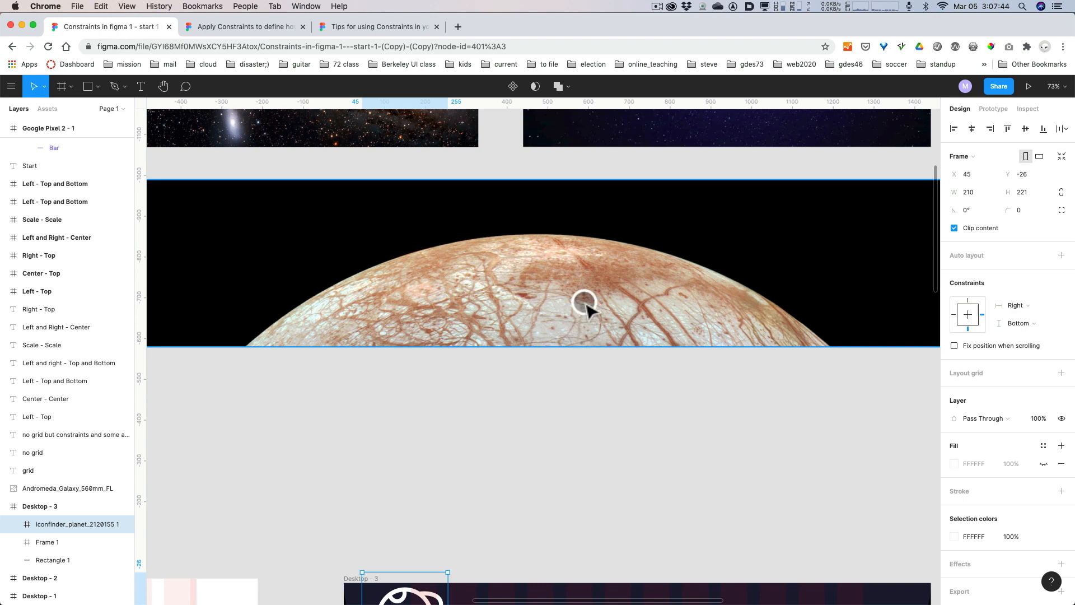
pyautogui.press('-')
pyautogui.press('-')
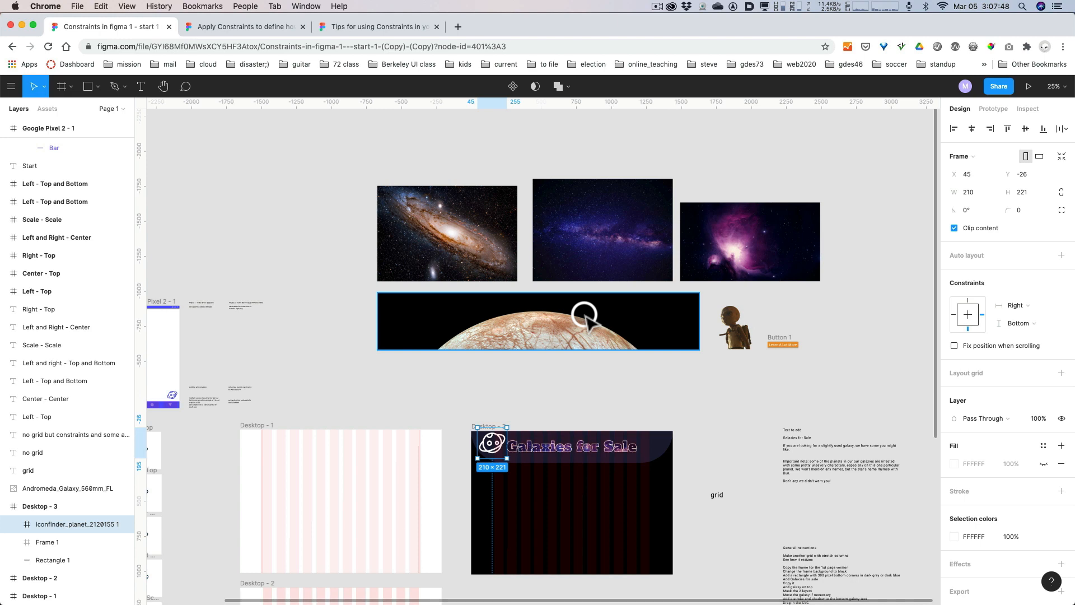
pyautogui.moveTo(585, 316); pyautogui.dragTo(617, 557)
pyautogui.press('space')
pyautogui.moveTo(747, 477); pyautogui.dragTo(746, 264)
pyautogui.moveTo(571, 352); pyautogui.dragTo(572, 353)
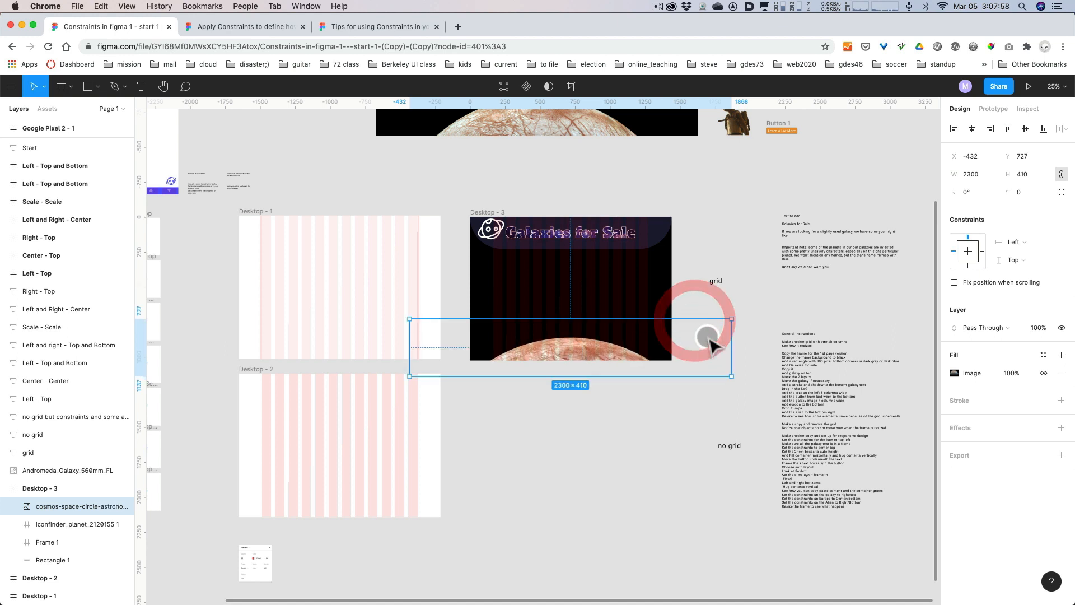
pyautogui.click(728, 304)
pyautogui.click(606, 359)
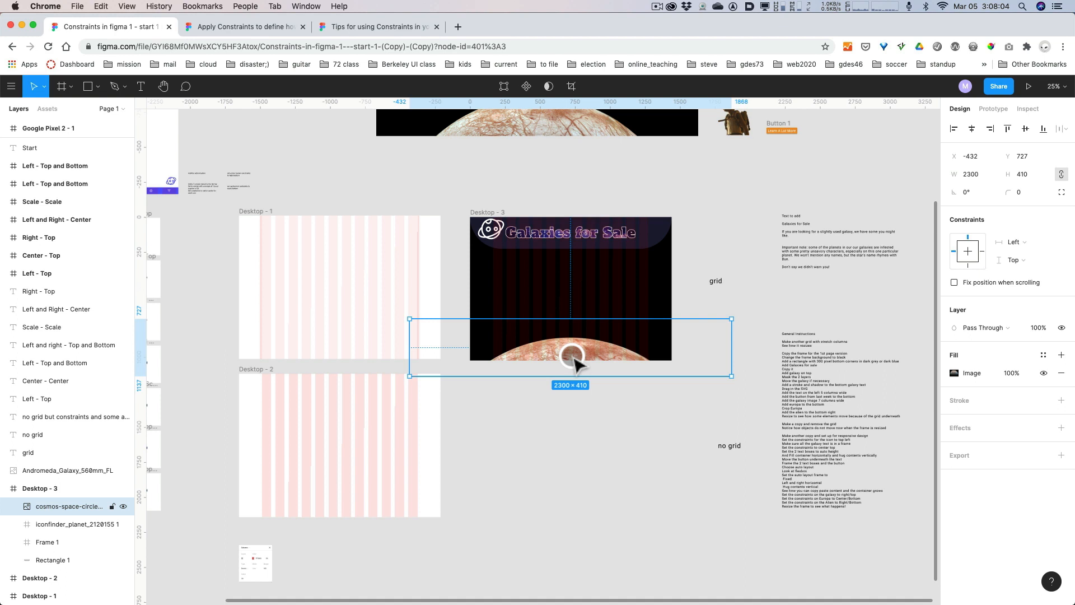
# Place a copy of the alien image in the lower-right corner of the Desktop - 3 frame, beside the planet.
pyautogui.hotkey('shift', '0')
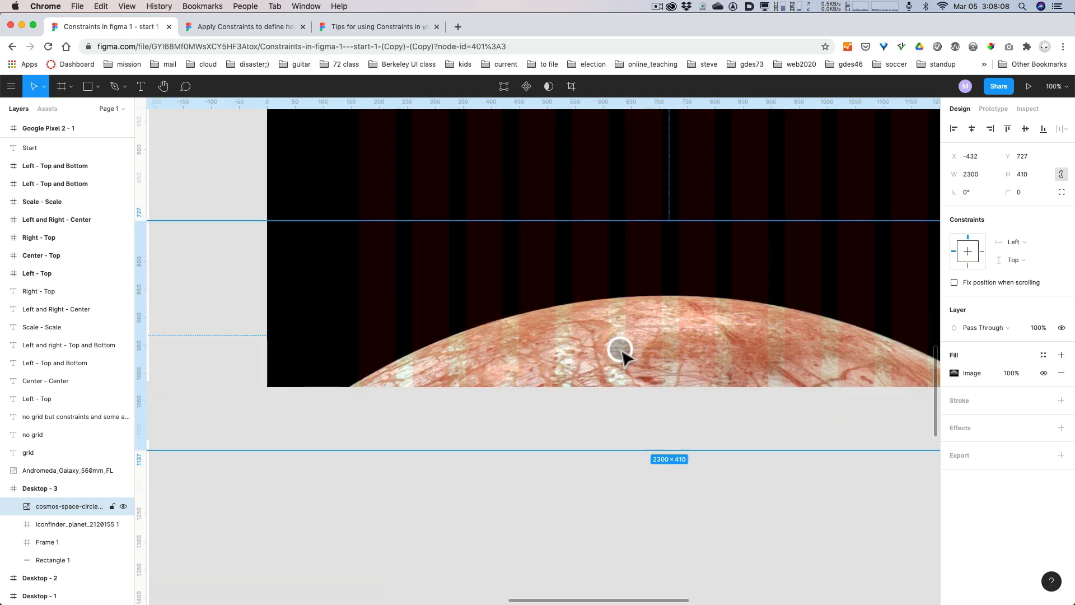
pyautogui.scroll(-5, 621, 352)
pyautogui.scroll(3, 621, 353)
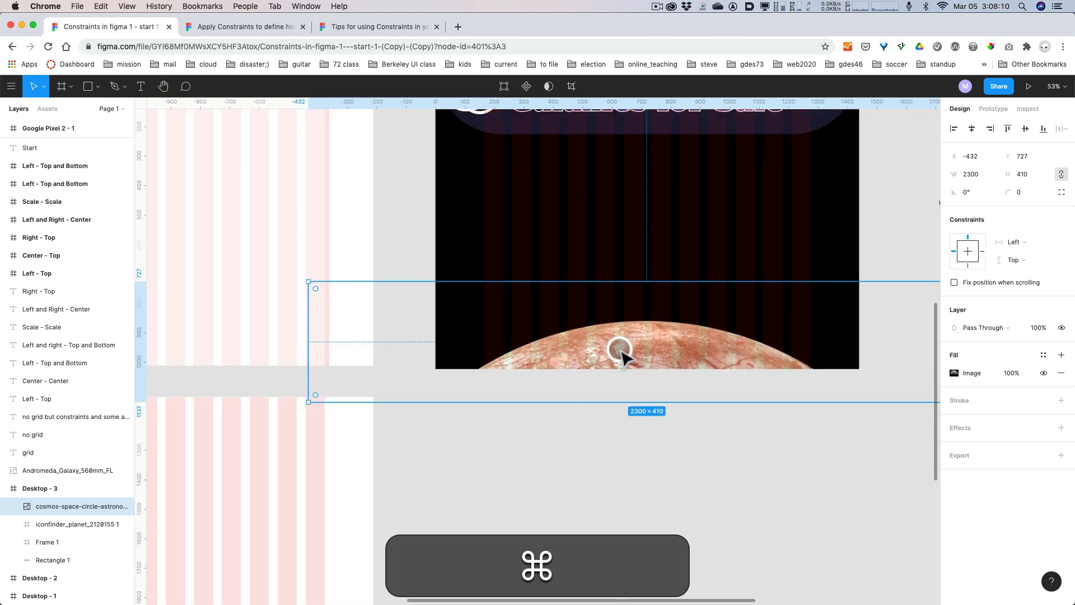
pyautogui.press('space')
pyautogui.moveTo(686, 514); pyautogui.dragTo(684, 517)
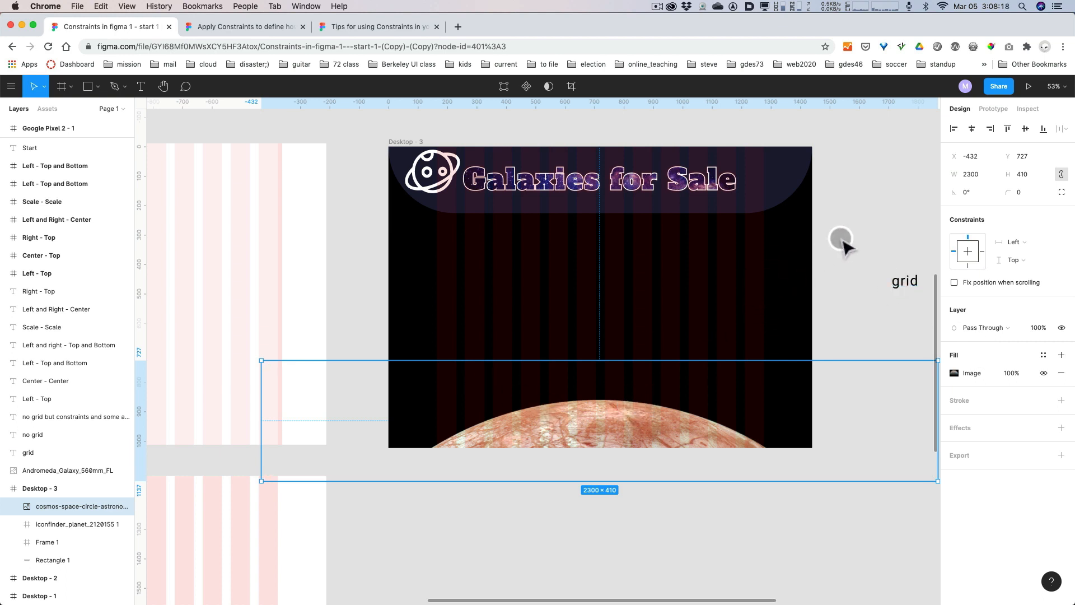
pyautogui.press('space')
pyautogui.moveTo(840, 235); pyautogui.dragTo(757, 456)
pyautogui.moveTo(853, 205); pyautogui.dragTo(690, 455)
pyautogui.press('alt')
pyautogui.click(806, 452)
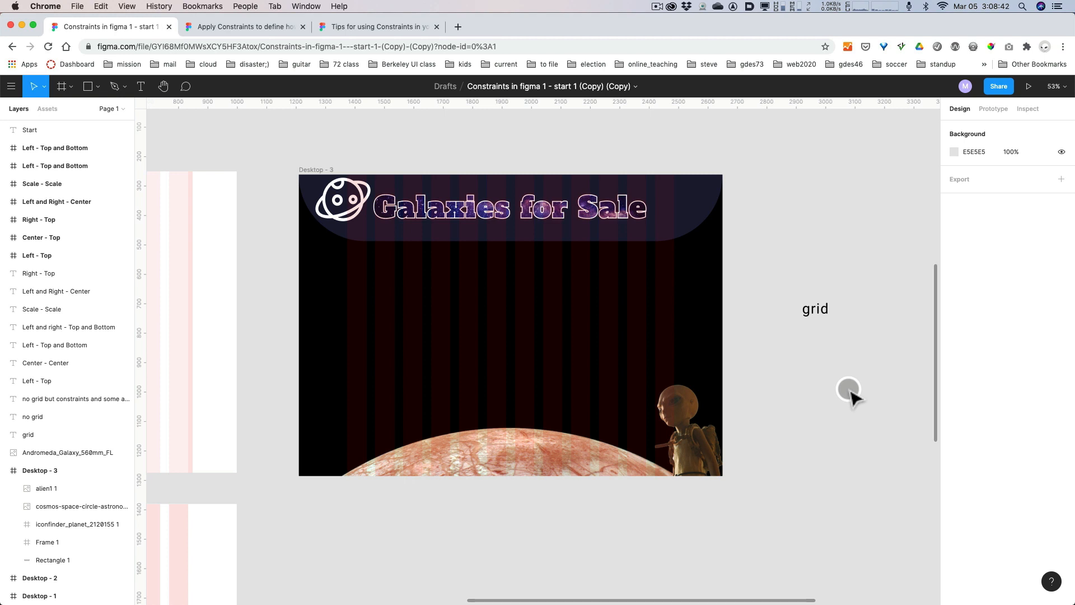
pyautogui.click(856, 373)
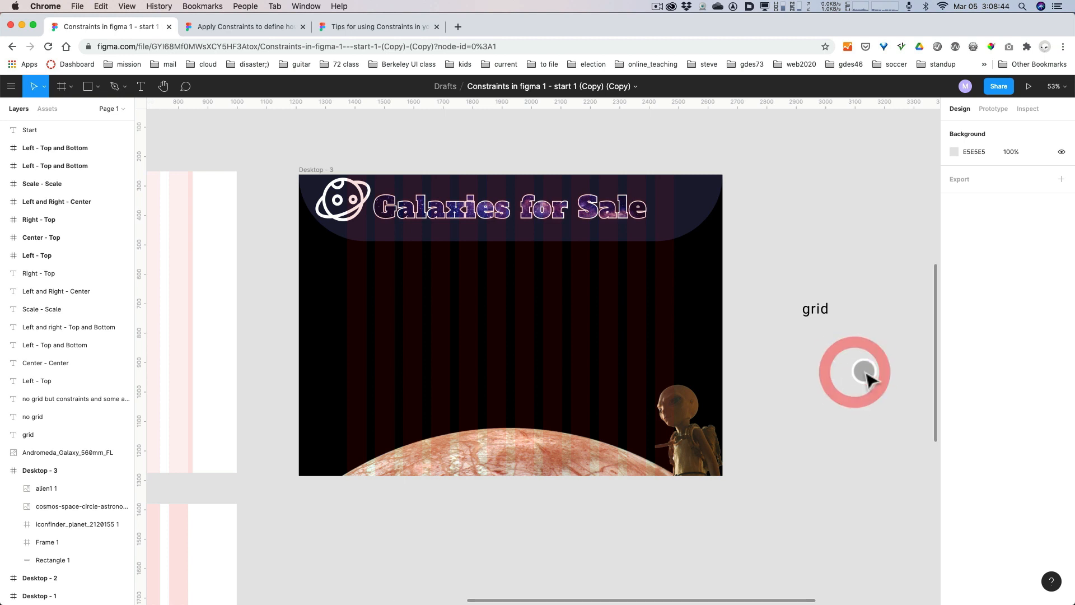
# Copy the sentence "If you are looking for a slightly used galaxy, we have some you might like." from the "Text to add" note.
pyautogui.moveTo(865, 378); pyautogui.dragTo(588, 396)
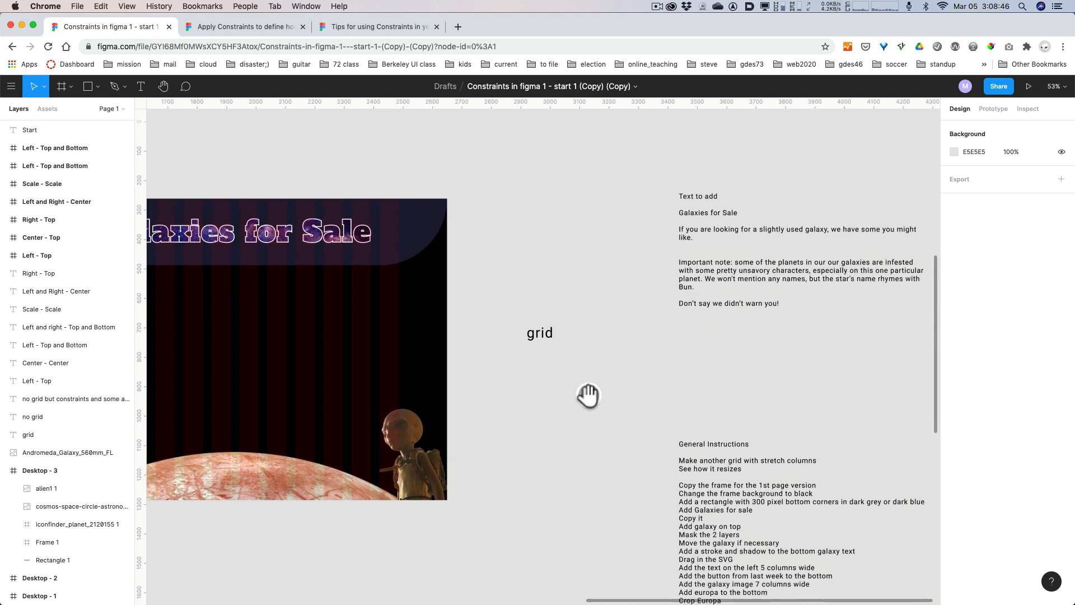
pyautogui.click(694, 234)
pyautogui.doubleClick(695, 235)
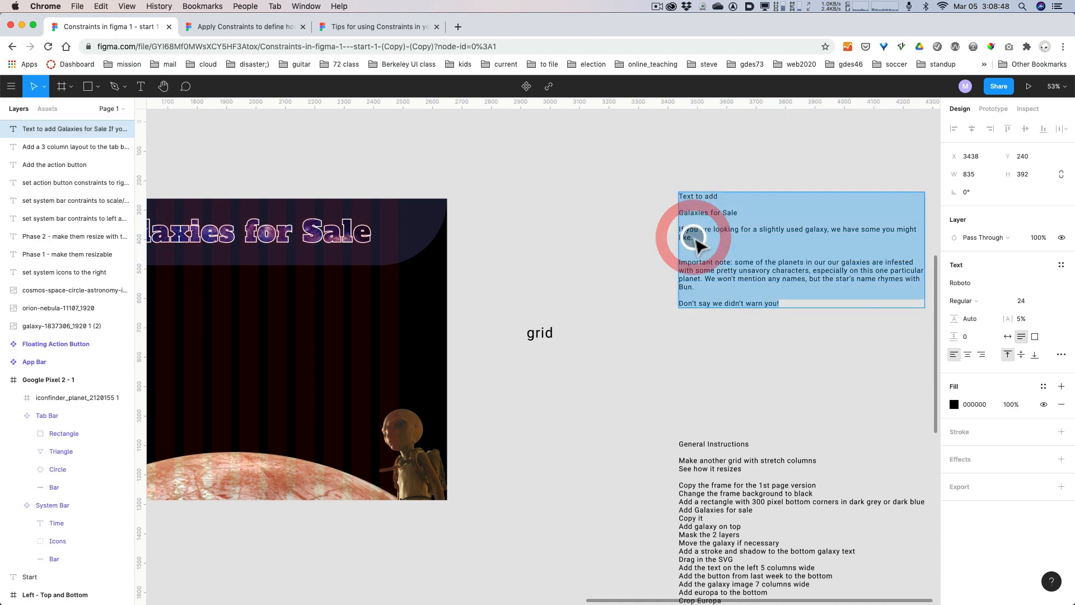
pyautogui.moveTo(709, 236); pyautogui.dragTo(667, 228)
pyautogui.press('super')
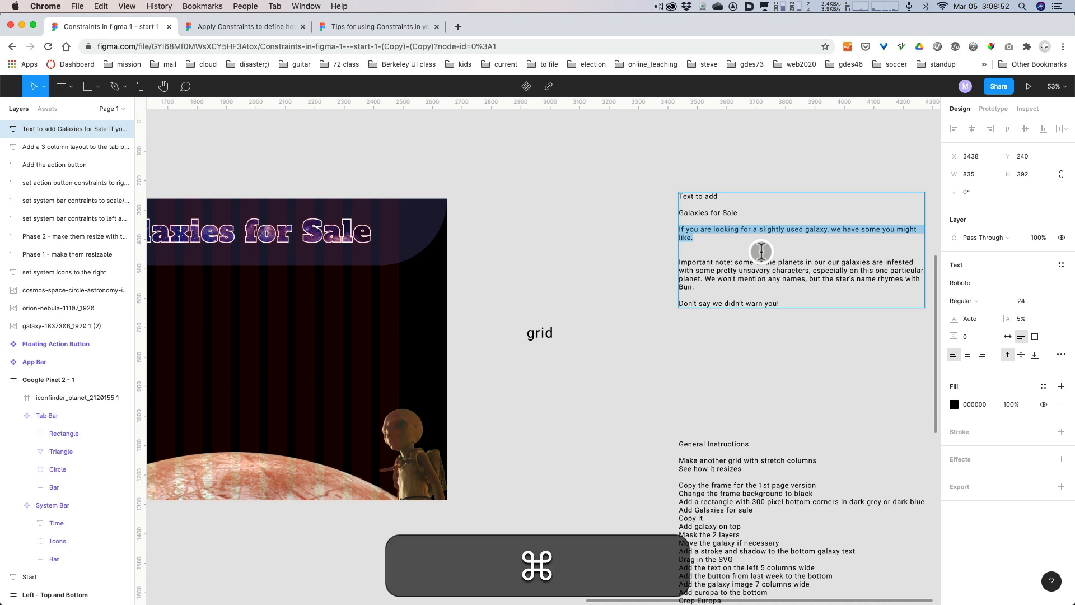
pyautogui.press('cmd+c')
pyautogui.click(532, 395)
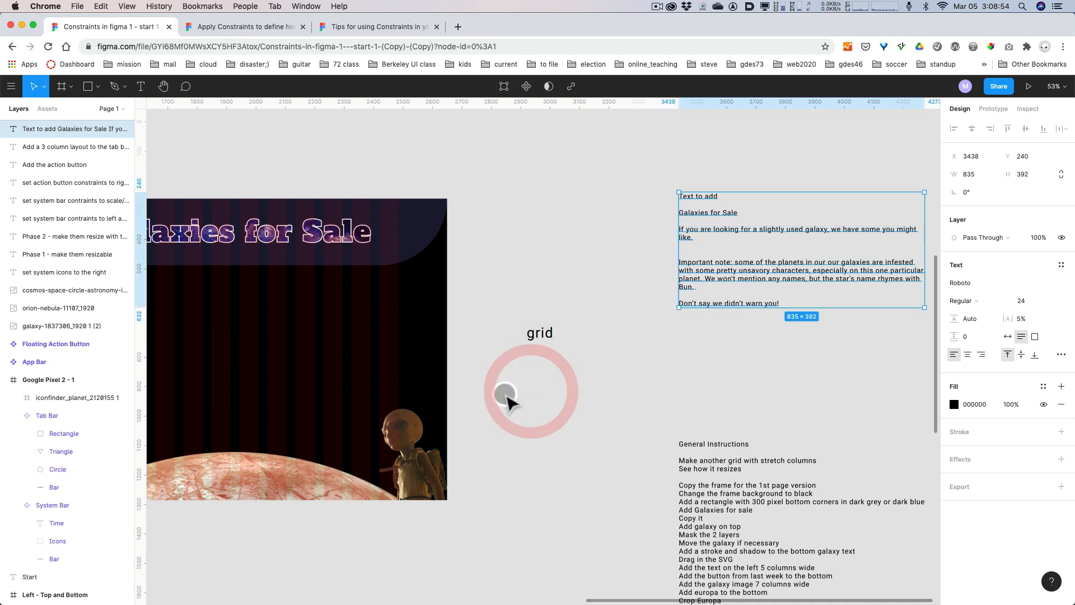
# Paste the copied sentence as a new text layer below the header in Desktop - 3, at about X 187 and Y 353.
pyautogui.press('space')
pyautogui.moveTo(506, 399); pyautogui.dragTo(816, 371)
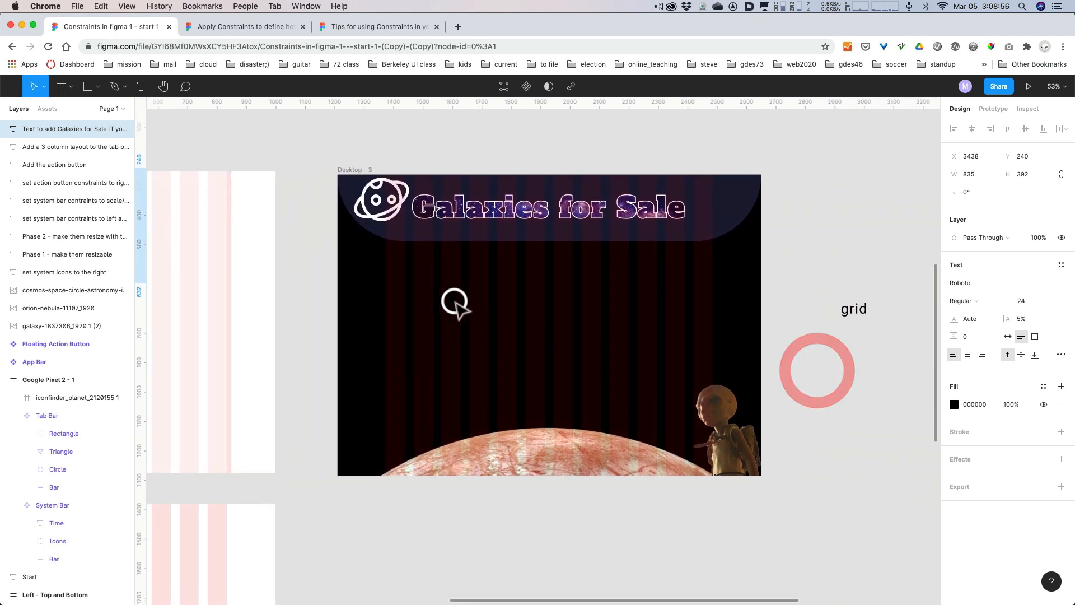
pyautogui.press('t')
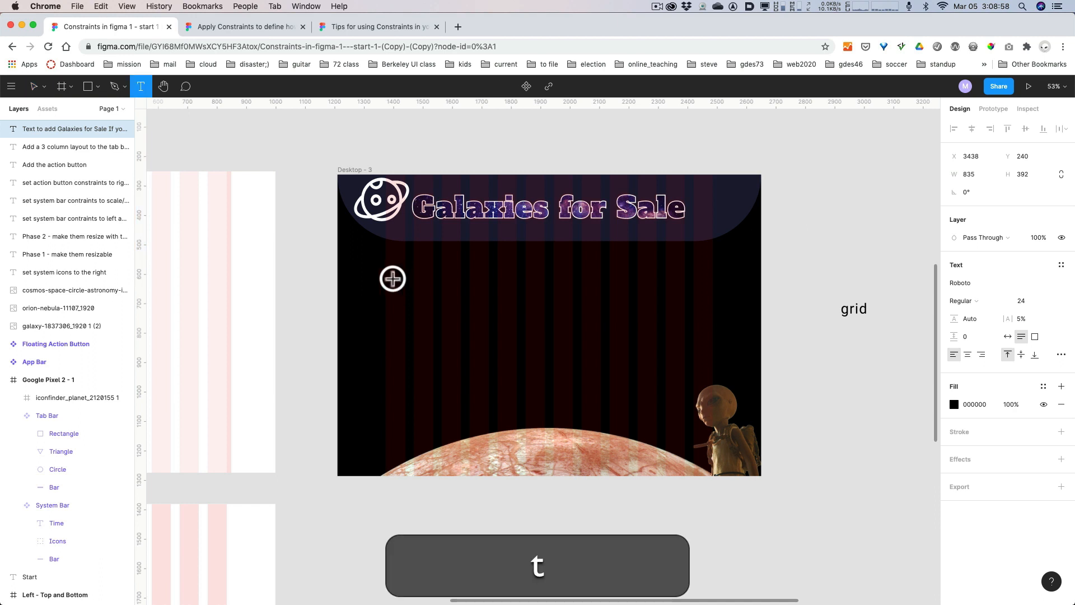
pyautogui.click(392, 279)
pyautogui.press('super+v')
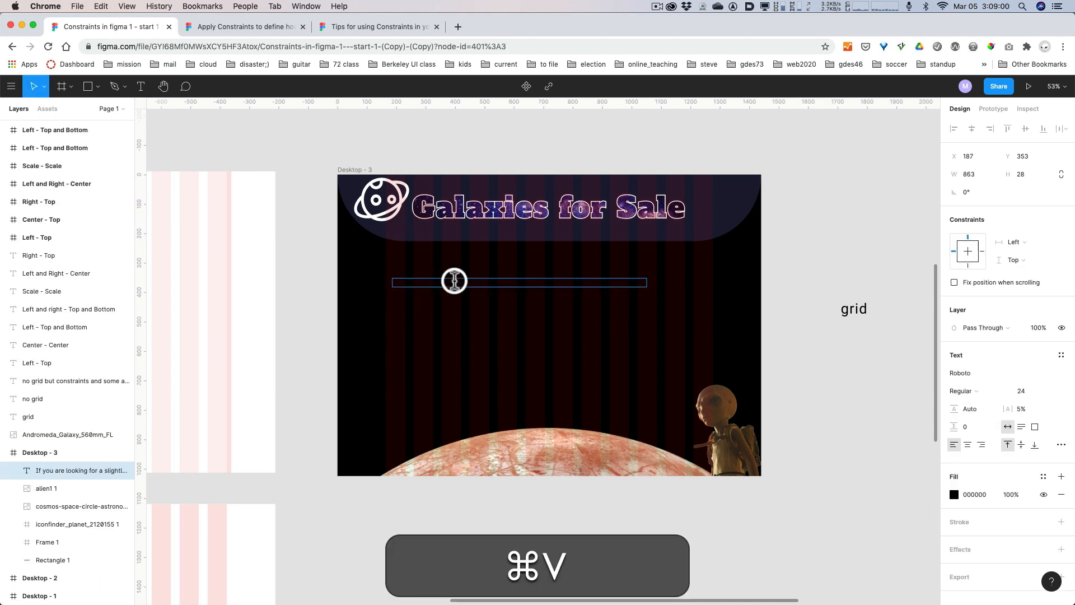
# Change the fill of the pasted sentence to white, FFFFFF.
pyautogui.tripleClick(474, 280)
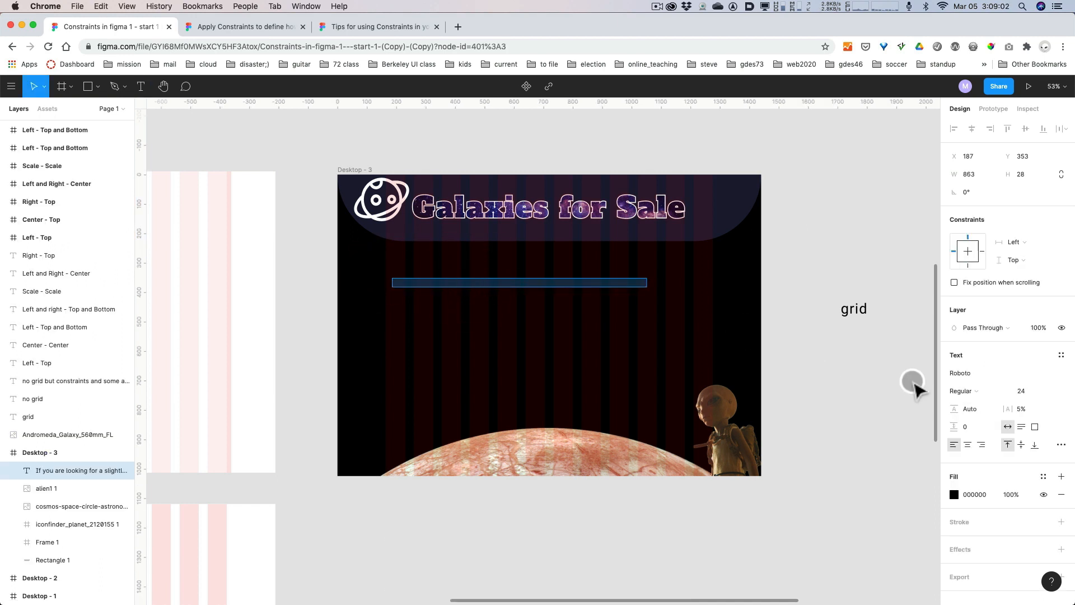
pyautogui.click(952, 495)
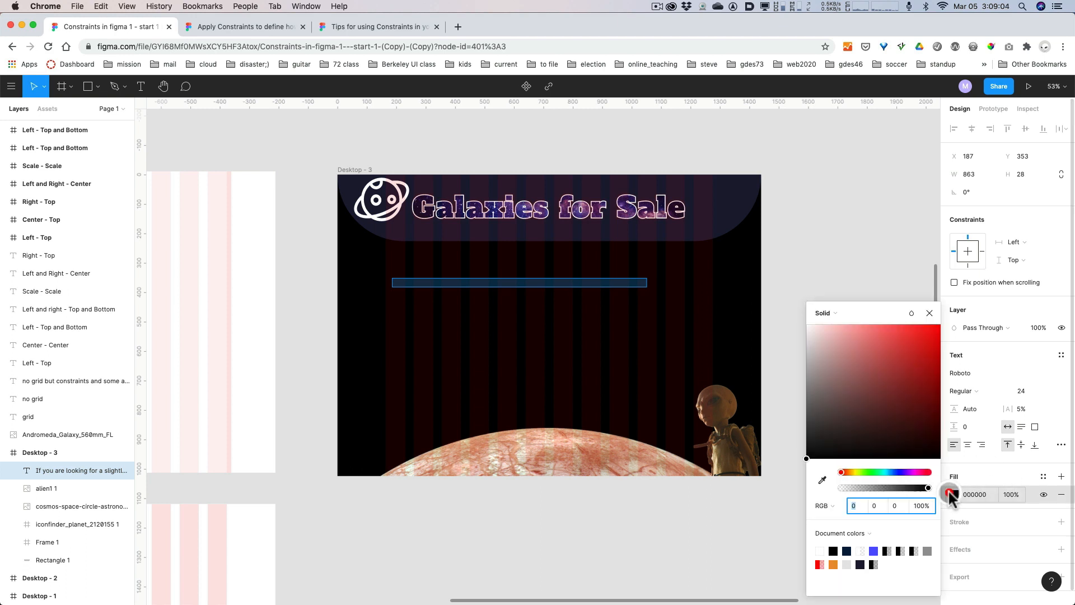
pyautogui.moveTo(823, 360); pyautogui.dragTo(794, 317)
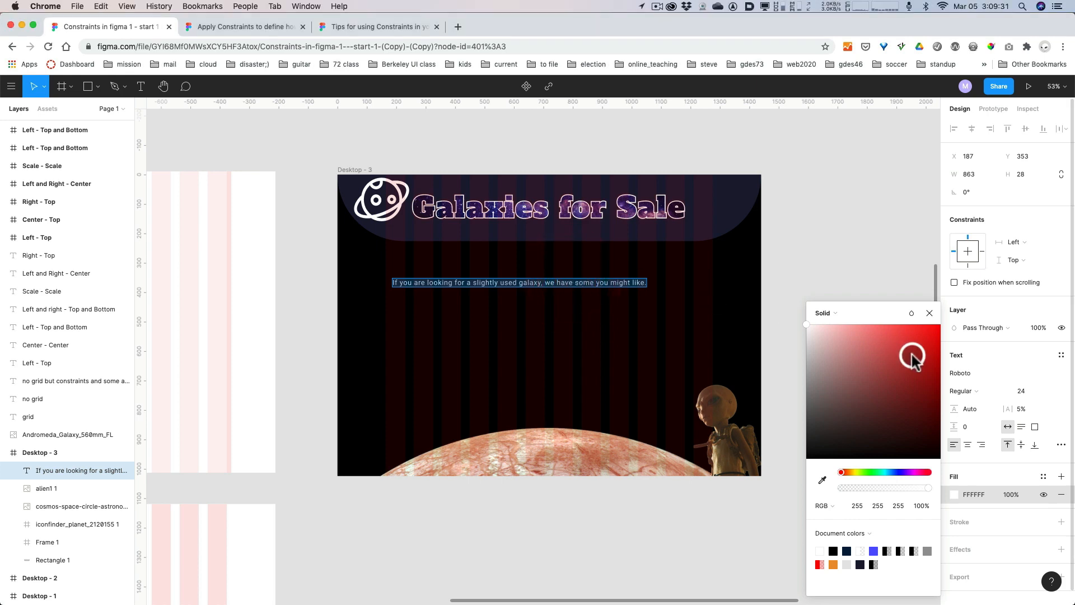
# Set the sentence's font to Eurostile and its size to 36.
pyautogui.click(977, 372)
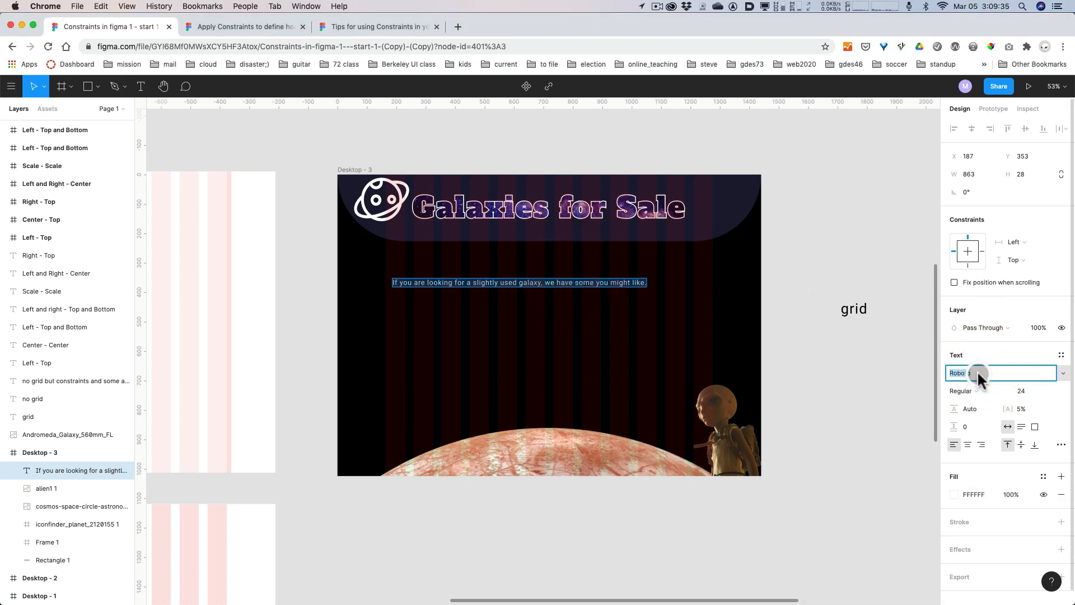
pyautogui.write('eu')
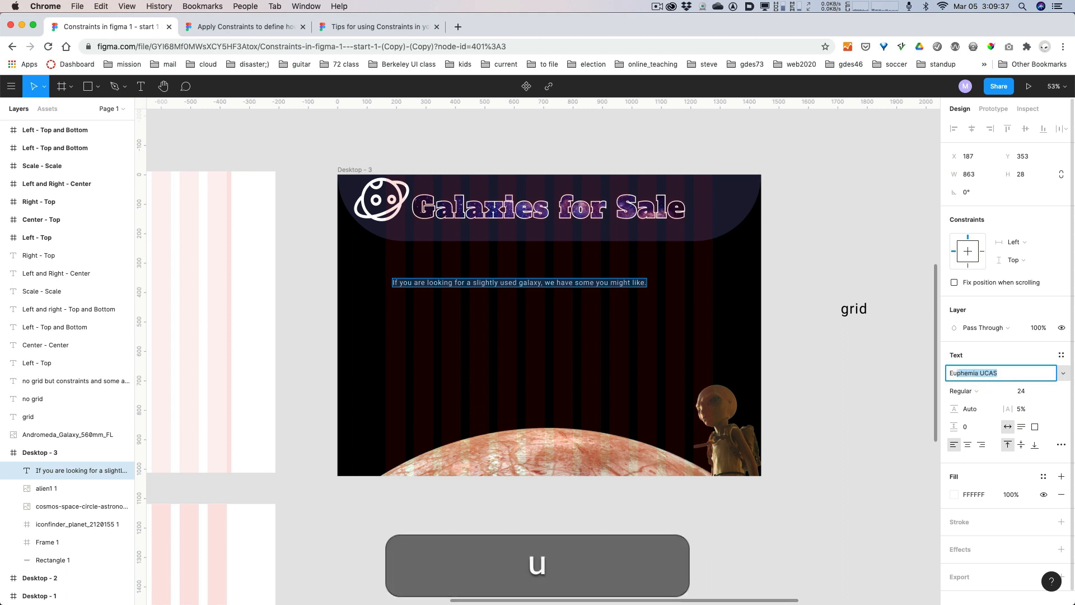
pyautogui.write('rostile')
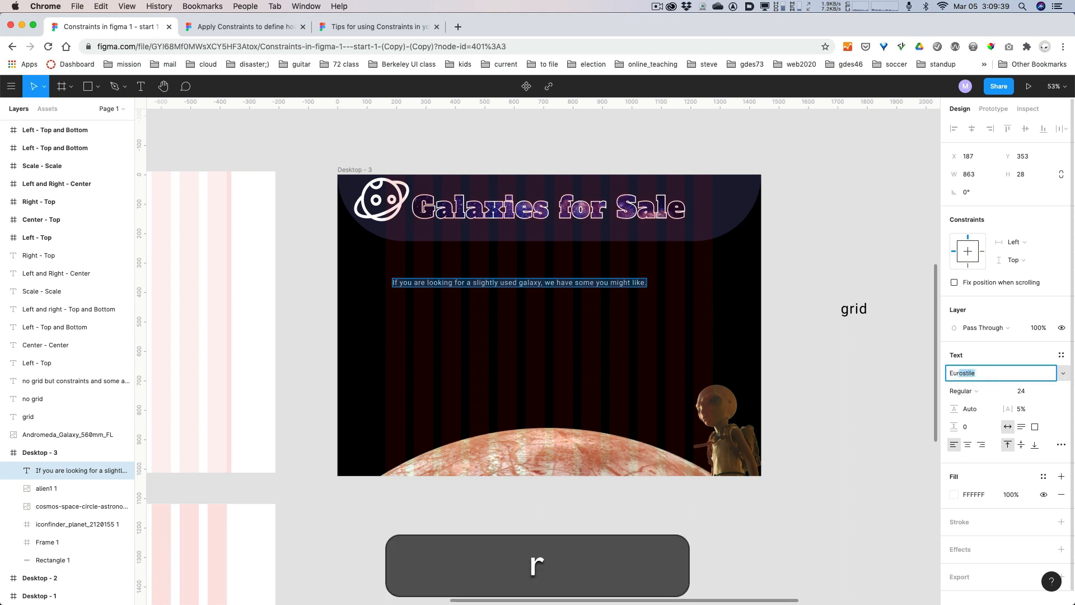
pyautogui.press('Return')
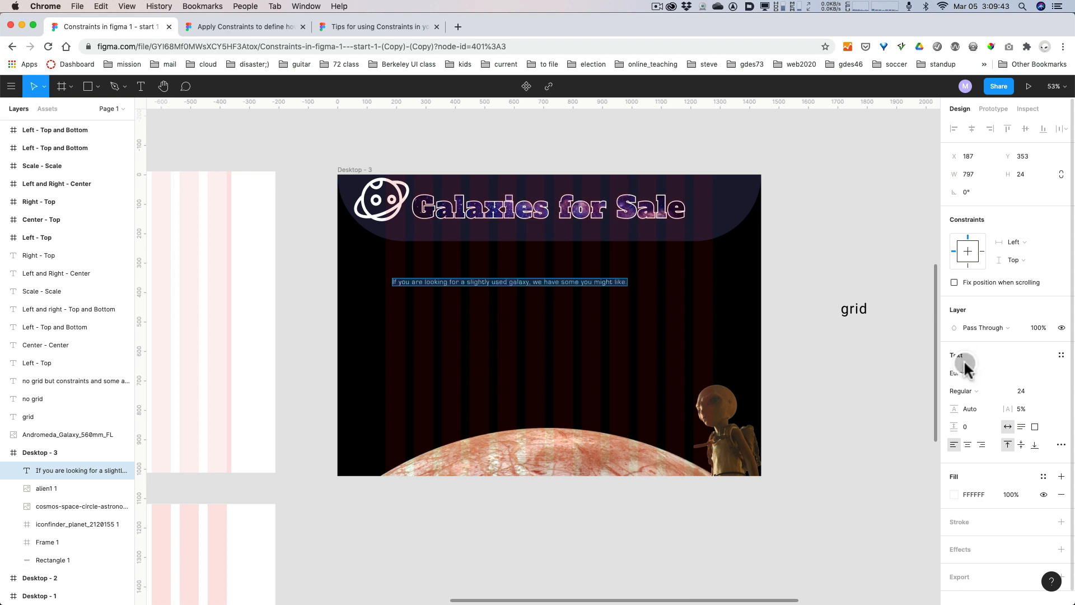
pyautogui.click(1054, 394)
pyautogui.click(1045, 407)
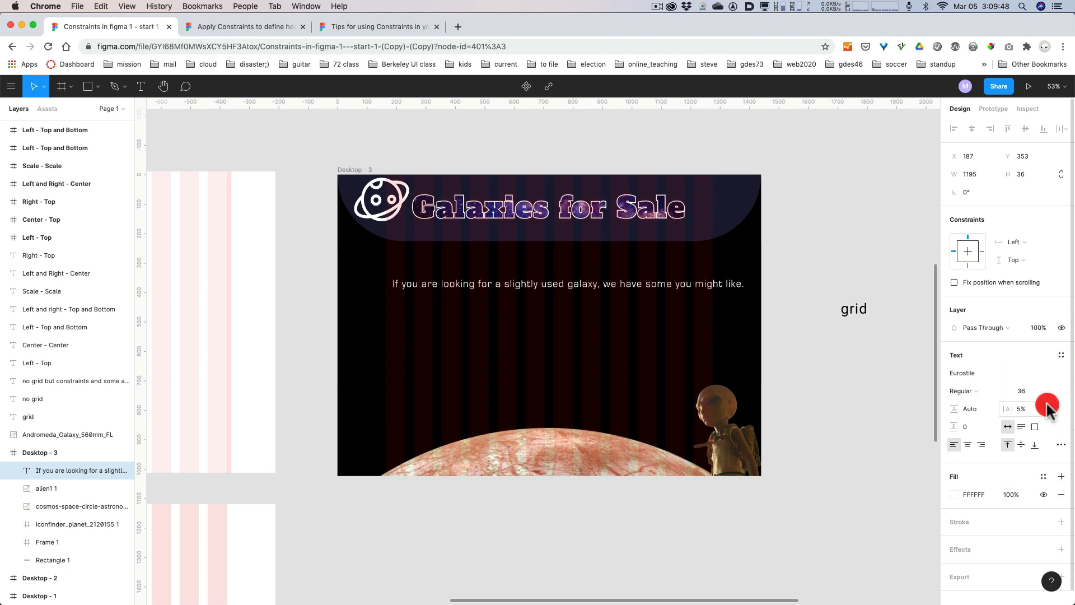
# Narrow the sentence's text box to about 855 wide with Auto height so the text wraps onto two lines.
pyautogui.click(715, 283)
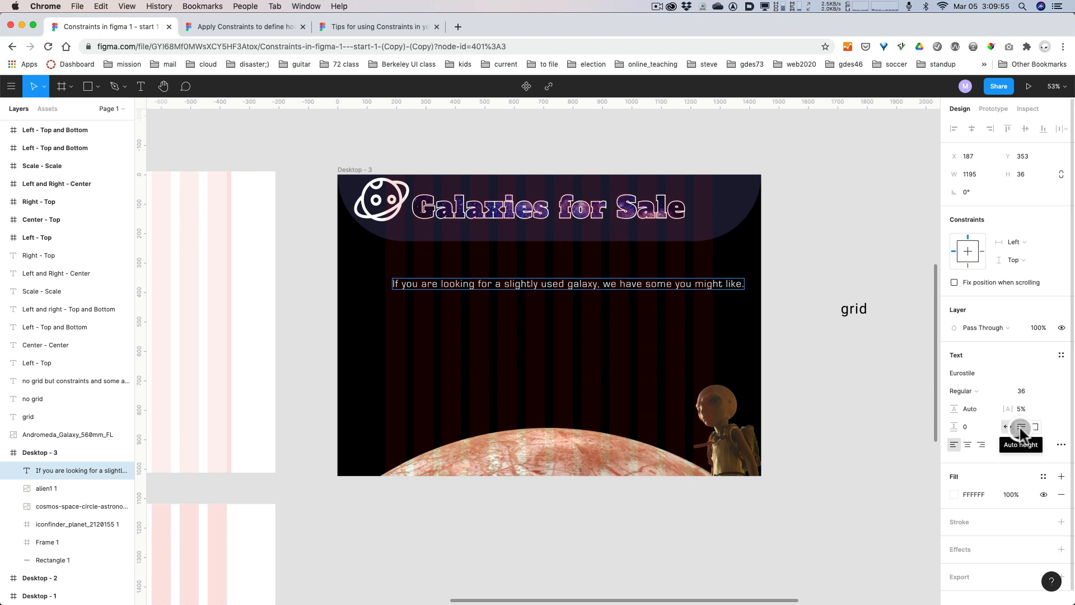
pyautogui.press('alt+super+8')
pyautogui.press('alt+super+8')
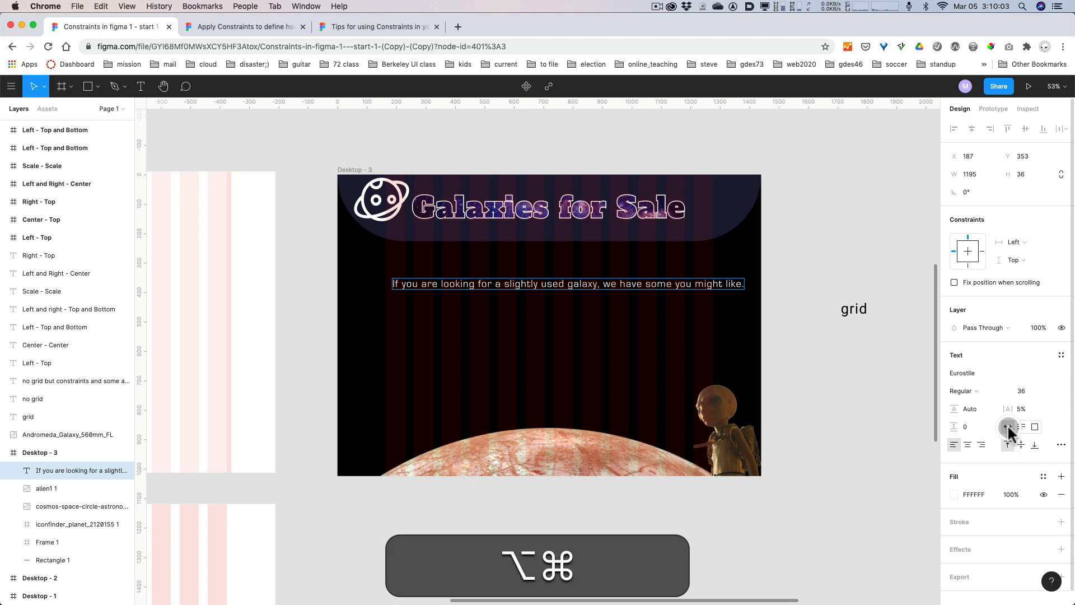
pyautogui.press('alt+super+8')
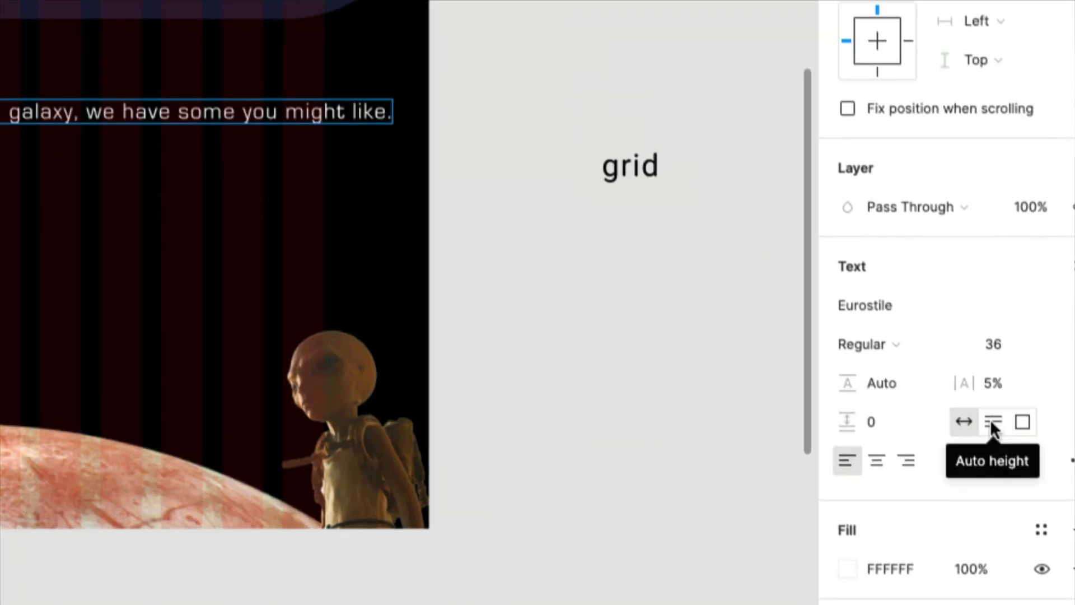
pyautogui.press('alt+super+8')
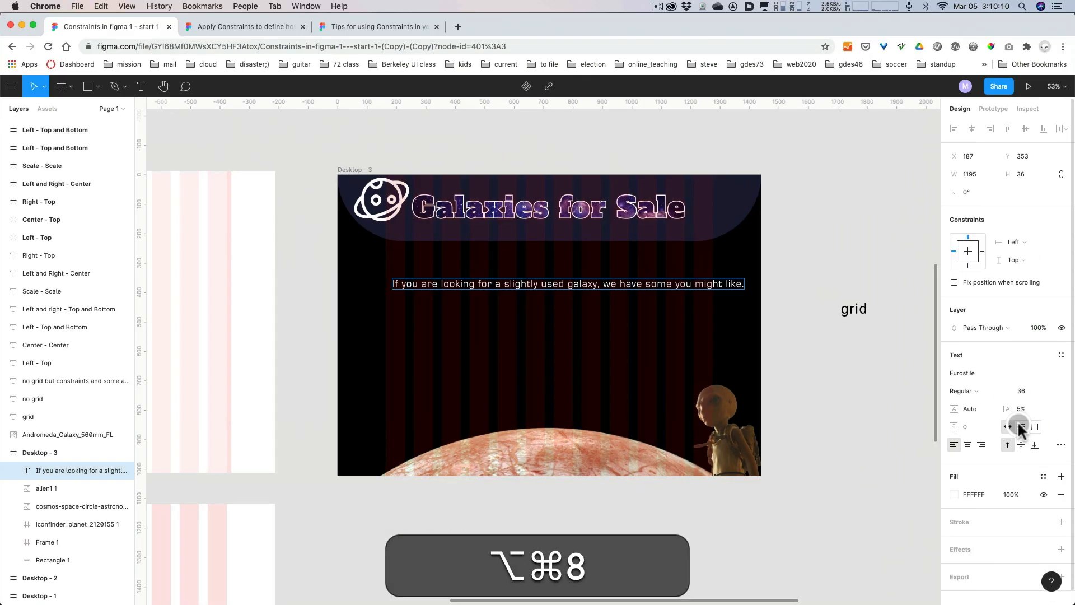
pyautogui.click(800, 270)
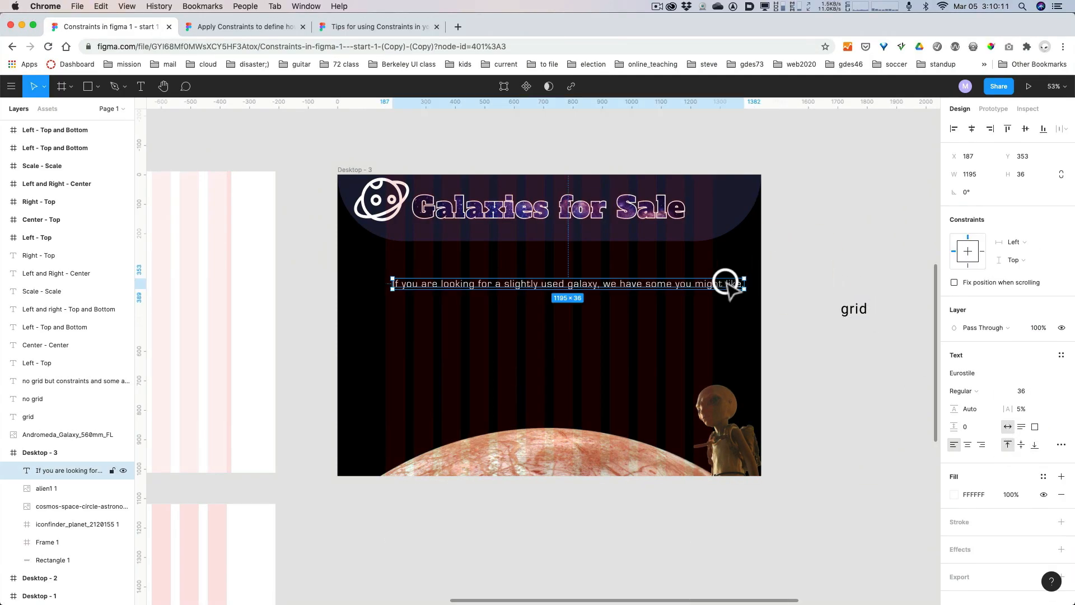
pyautogui.moveTo(745, 282); pyautogui.dragTo(644, 284)
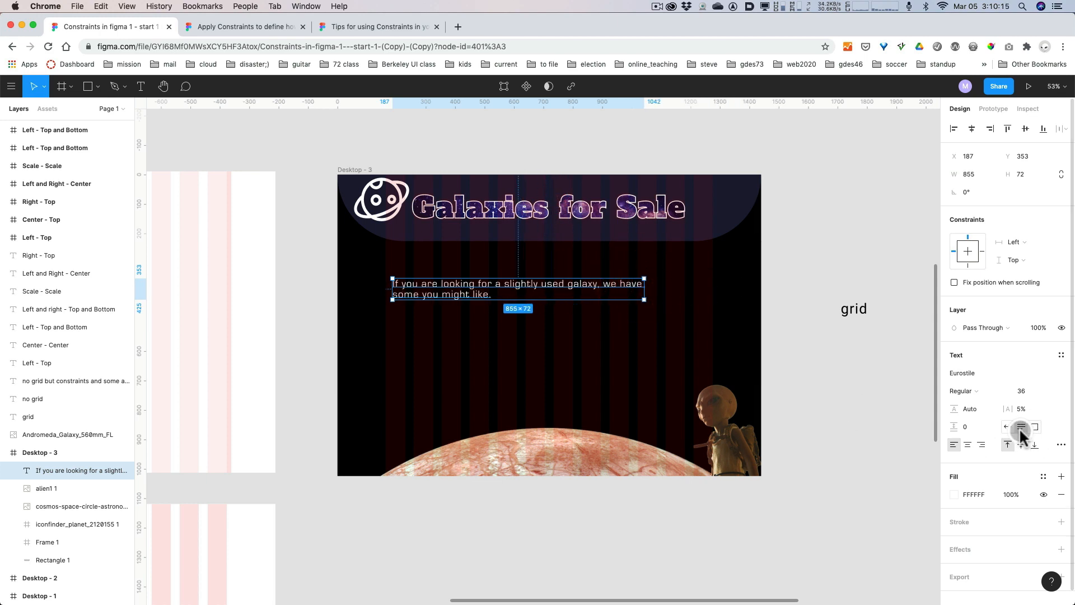
pyautogui.press('alt+super')
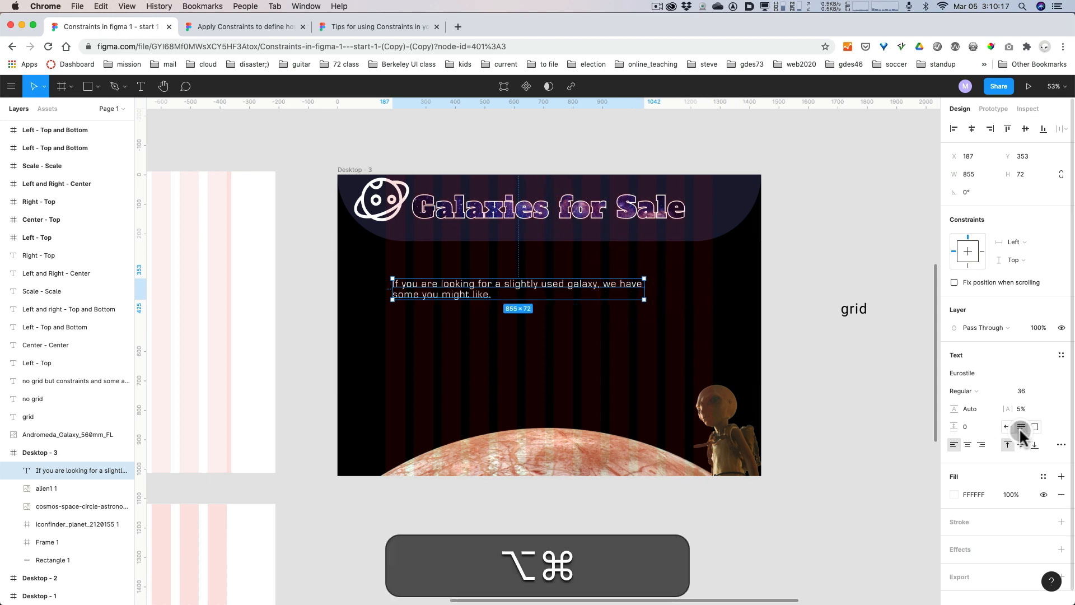
pyautogui.press('alt+super+8')
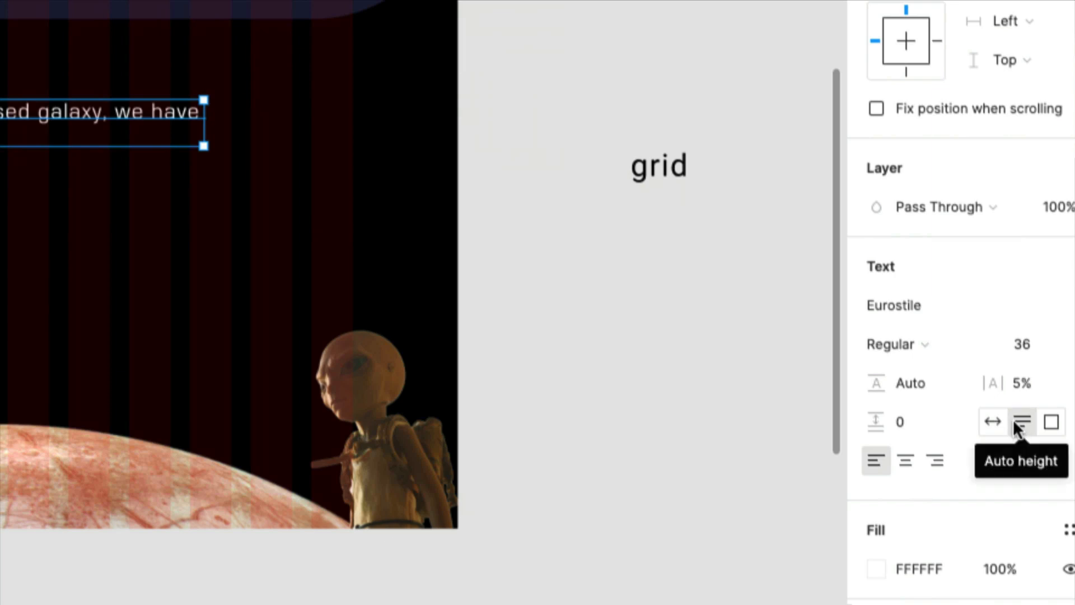
# Move the sentence to the grid's first column at X 165, Y 328 and narrow its text box to 445 wide.
pyautogui.press('alt+super+8')
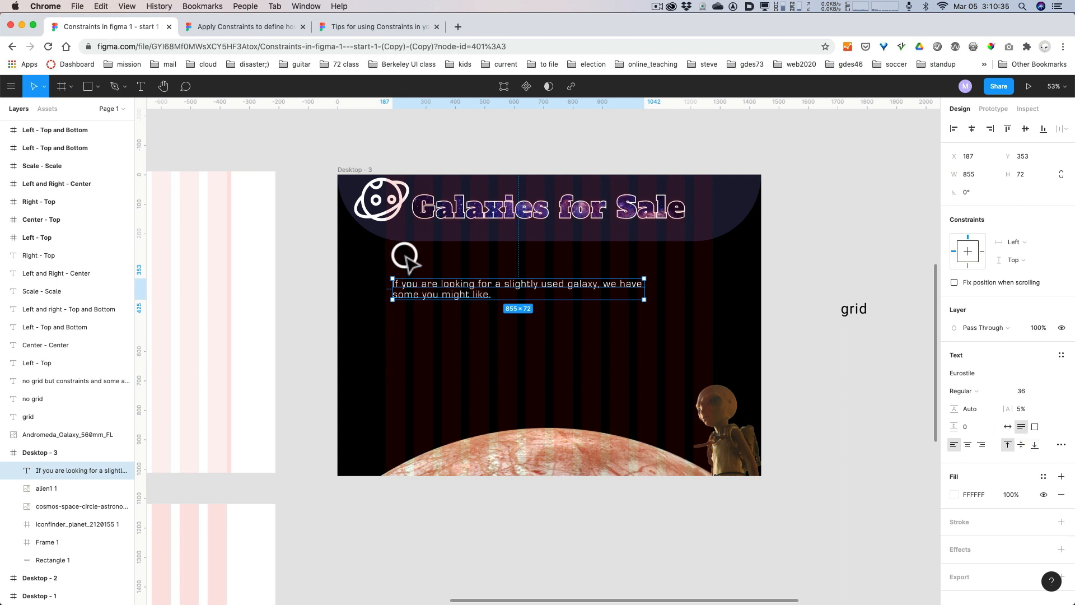
pyautogui.moveTo(415, 292); pyautogui.dragTo(409, 288)
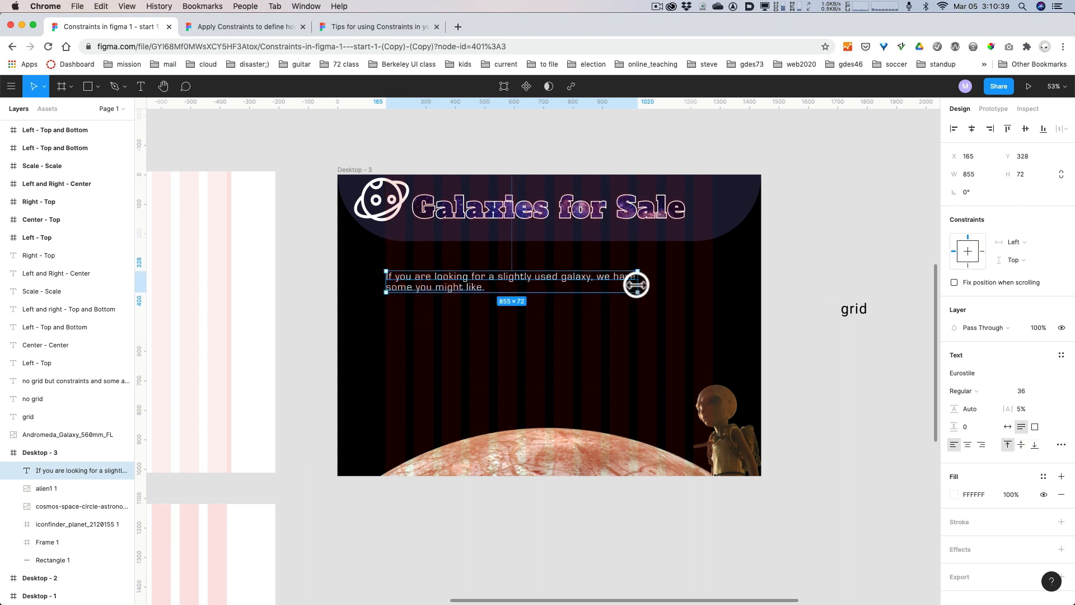
pyautogui.moveTo(639, 284); pyautogui.dragTo(519, 291)
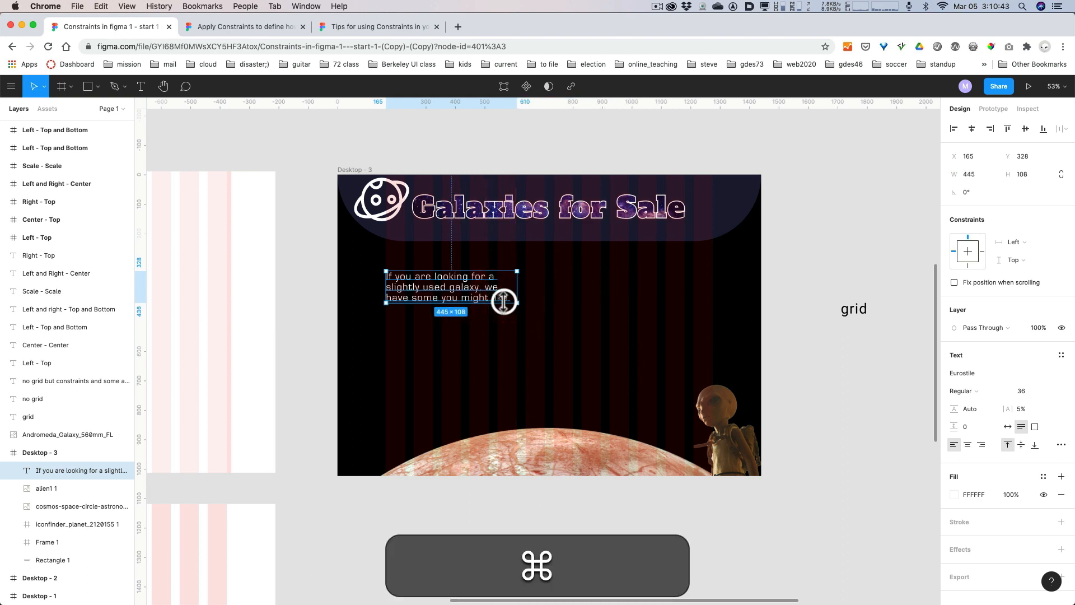
pyautogui.press('super+equal')
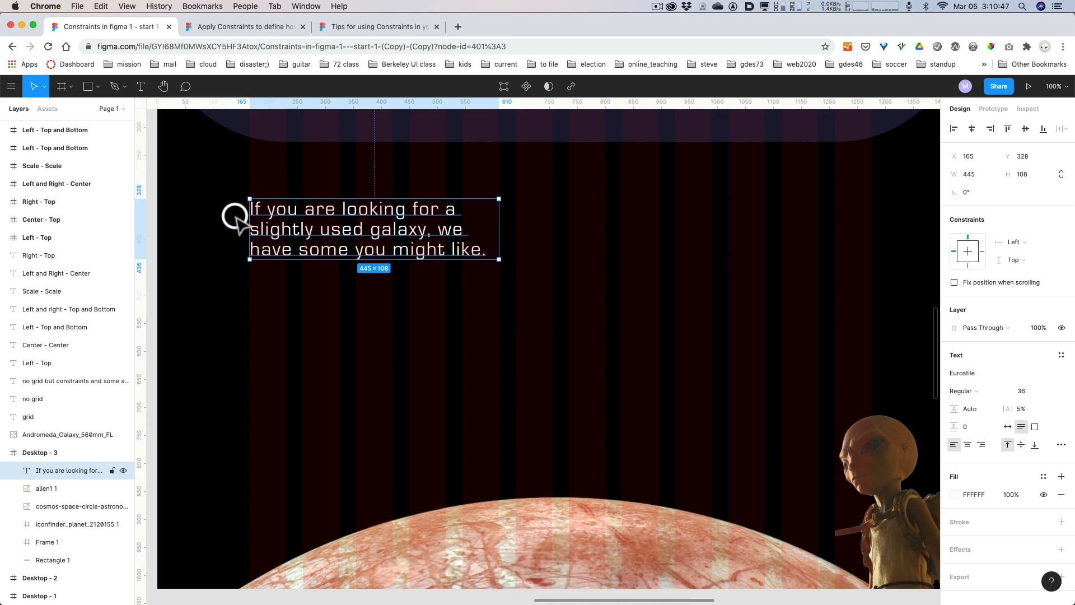
pyautogui.click(269, 290)
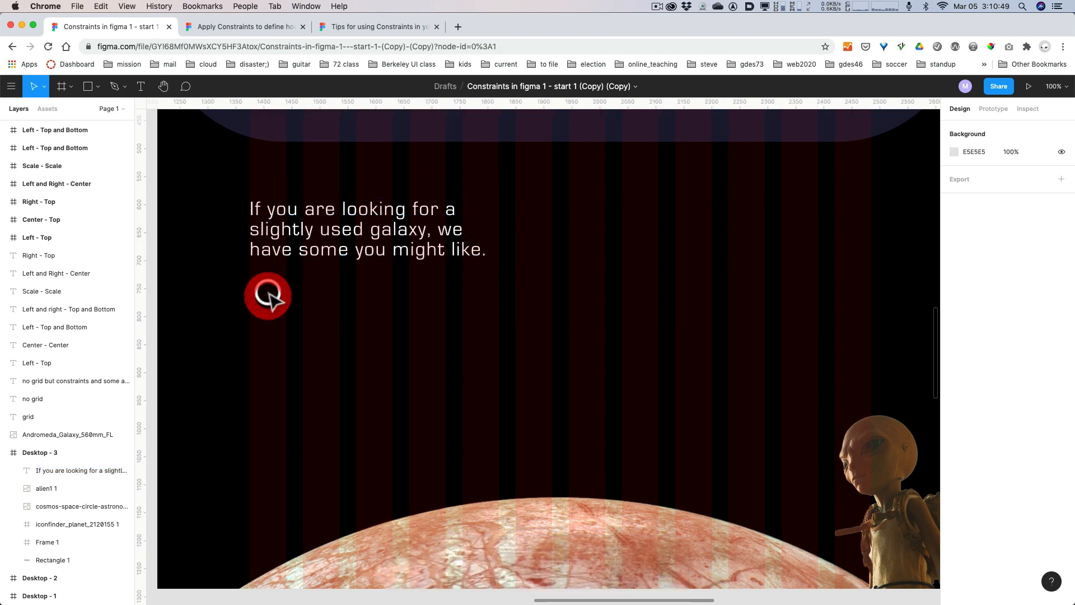
pyautogui.click(264, 253)
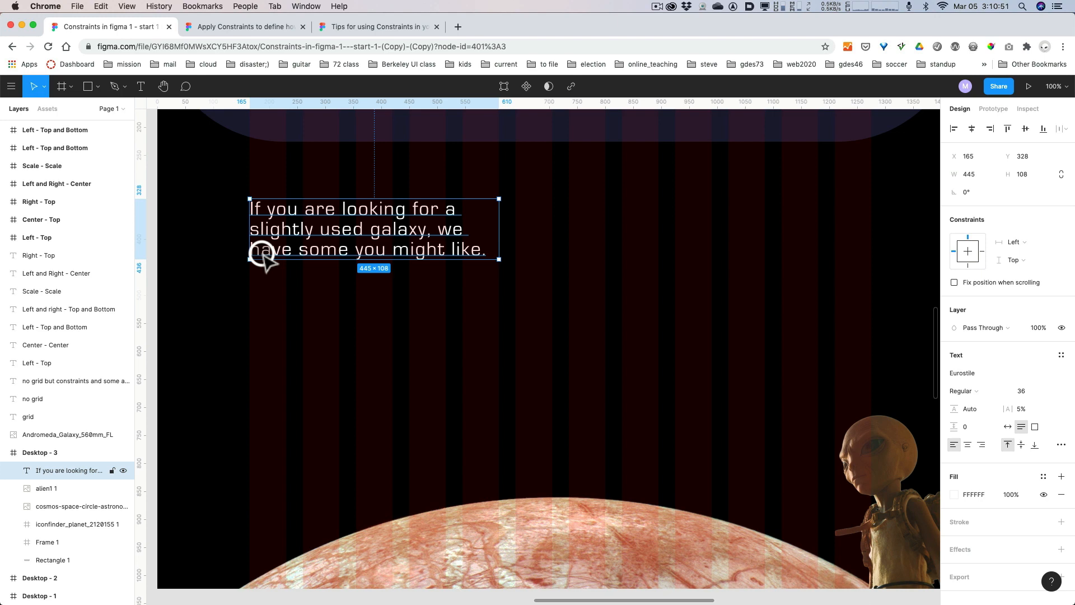
pyautogui.press('super+minus')
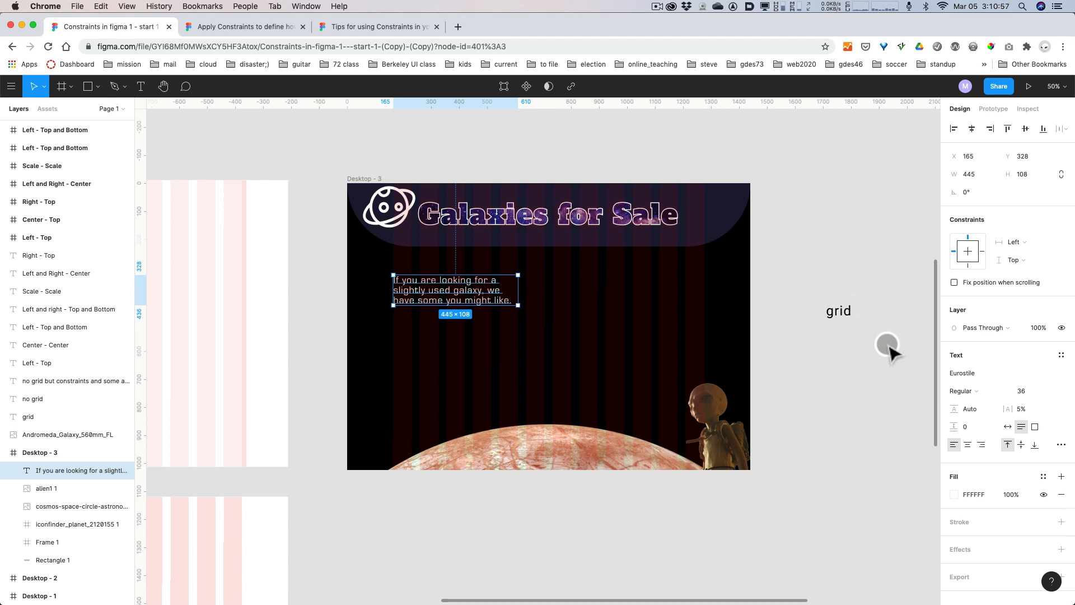
# Copy the passage from "Important note" through "Don't say we didn't warn you!" in the Text to add block.
pyautogui.moveTo(888, 348); pyautogui.dragTo(583, 335)
pyautogui.click(698, 245)
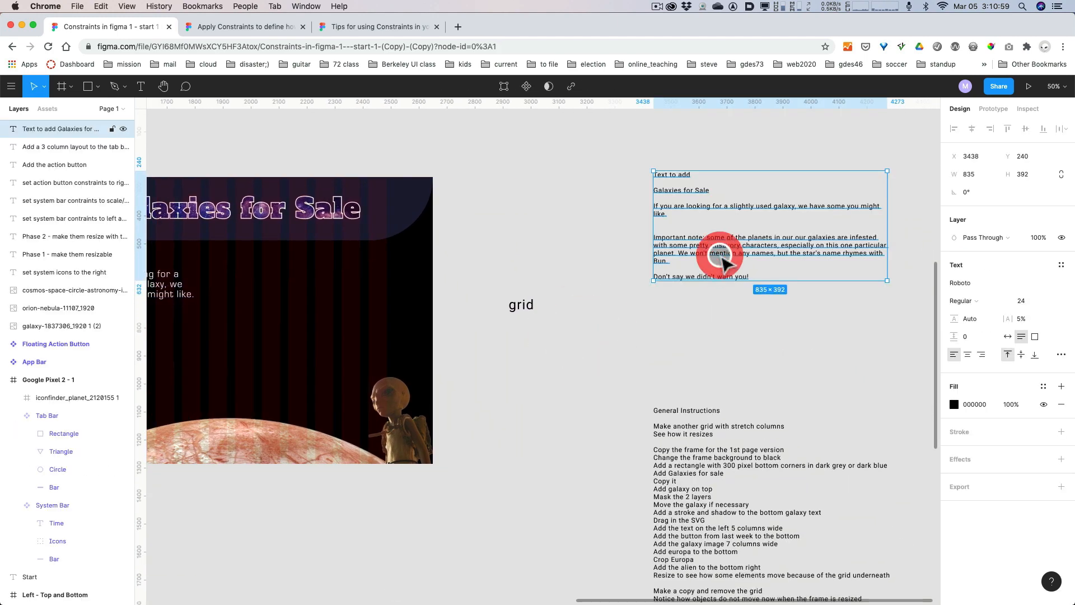
pyautogui.doubleClick(699, 245)
pyautogui.click(688, 218)
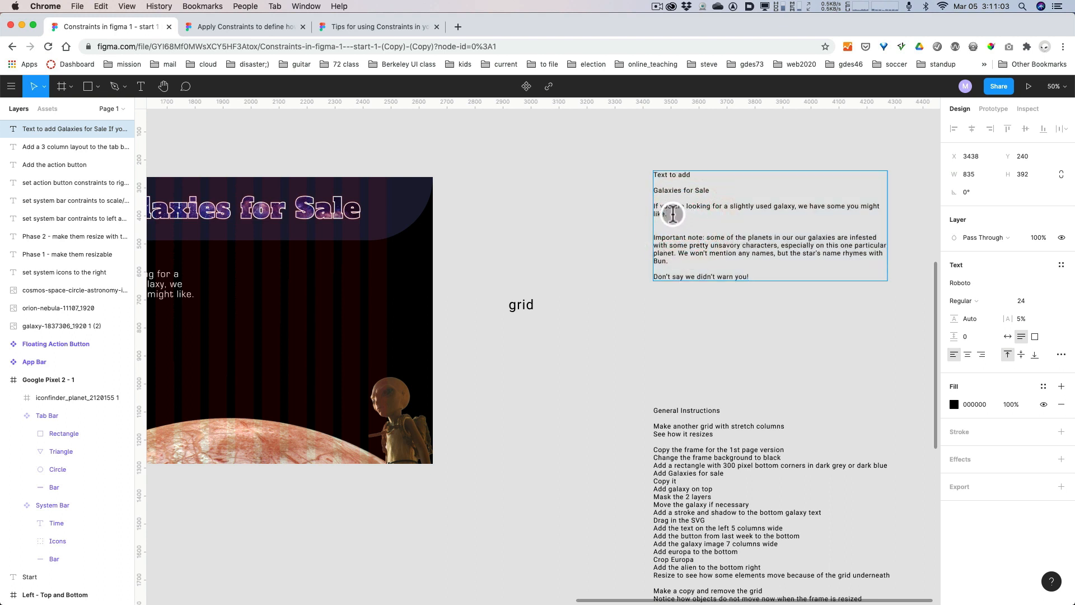
pyautogui.moveTo(674, 216); pyautogui.dragTo(644, 207)
pyautogui.press('super+c')
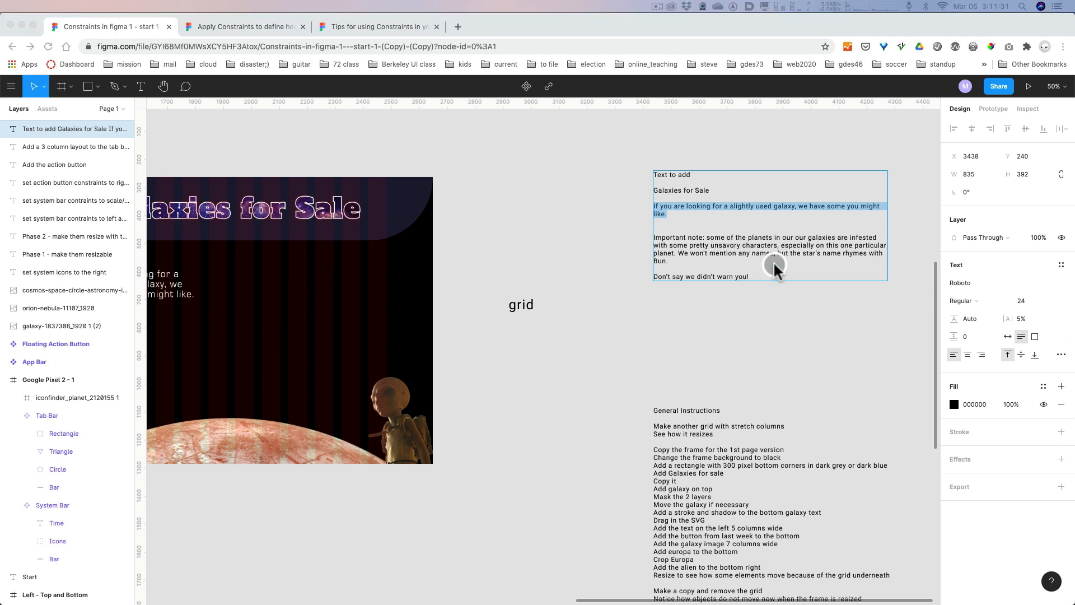
pyautogui.moveTo(763, 272); pyautogui.dragTo(644, 233)
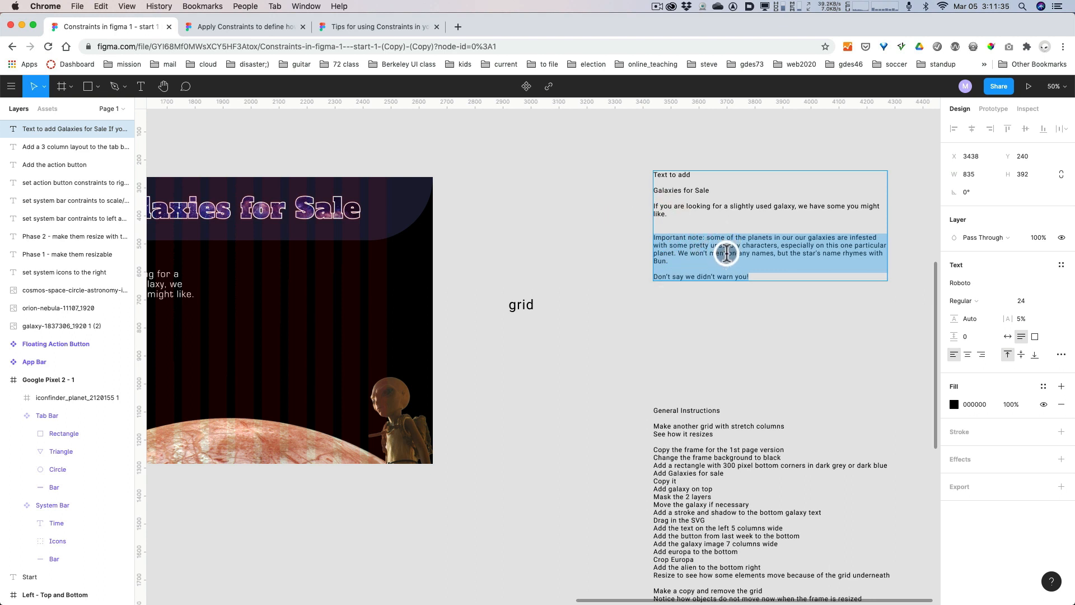
pyautogui.press('super+c')
# Paste the copied note as a new text layer below the sentence in Desktop - 3, at about X 200, Y 578.
pyautogui.moveTo(516, 353); pyautogui.dragTo(775, 332)
pyautogui.press('t')
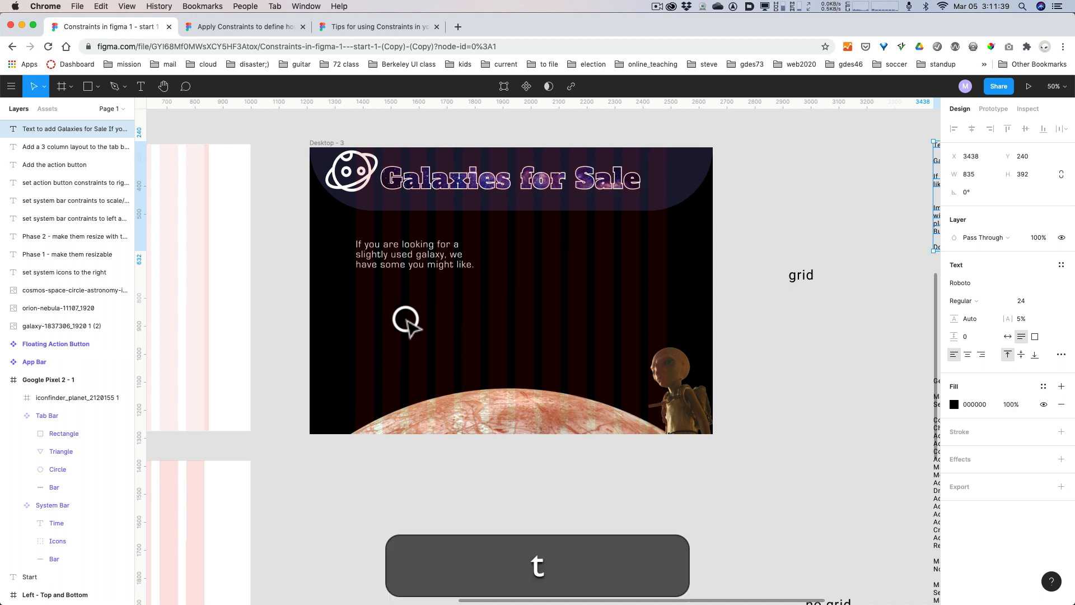
pyautogui.click(366, 309)
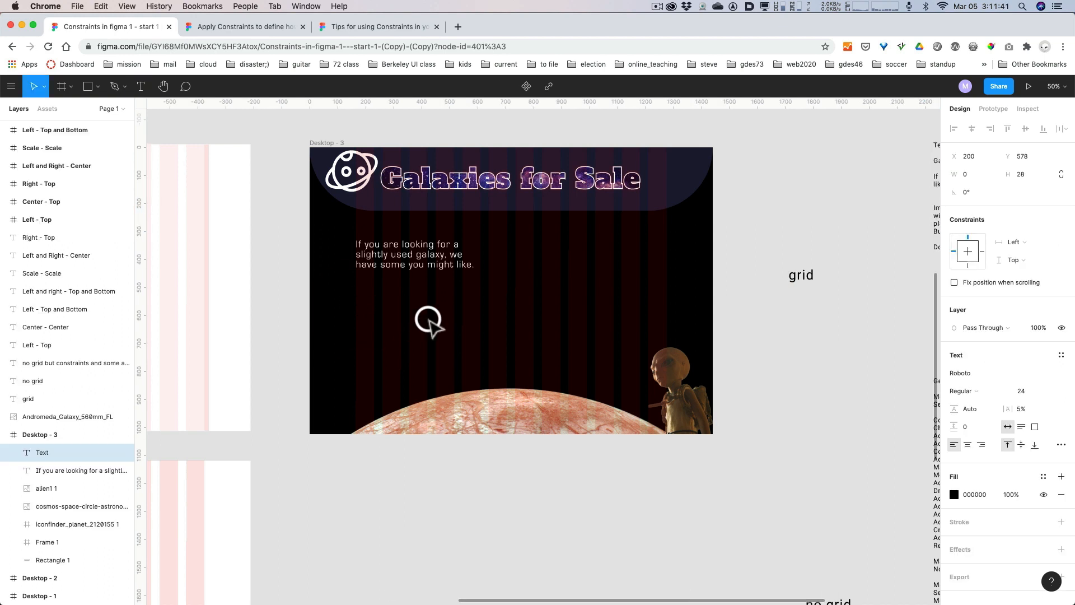
pyautogui.press('super+v')
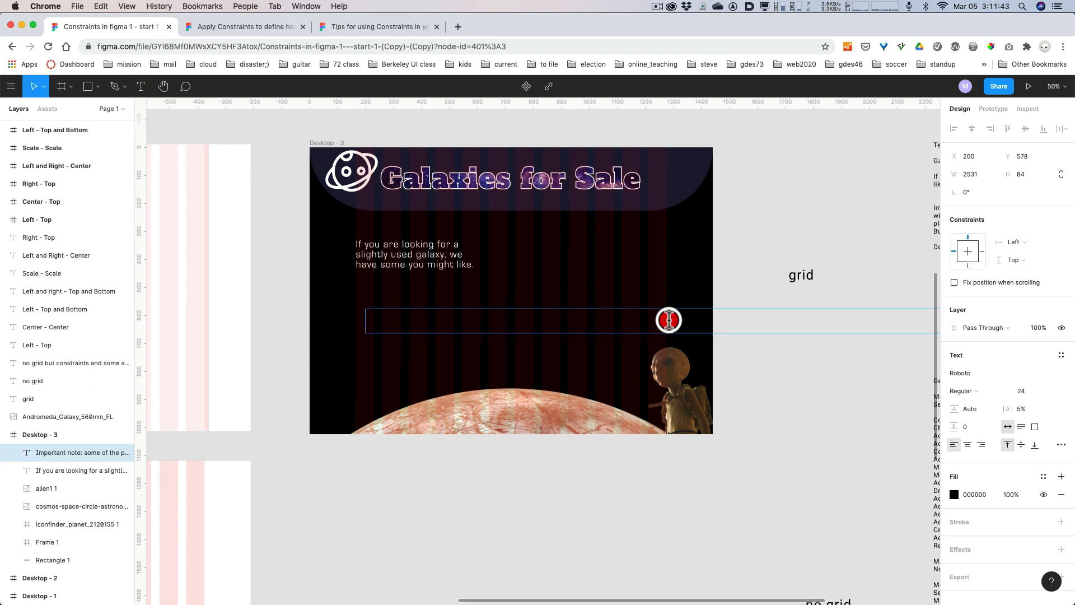
# Change the note's fill to white, FFFFFF, and paste the copied passage into its text box again.
pyautogui.tripleClick(669, 321)
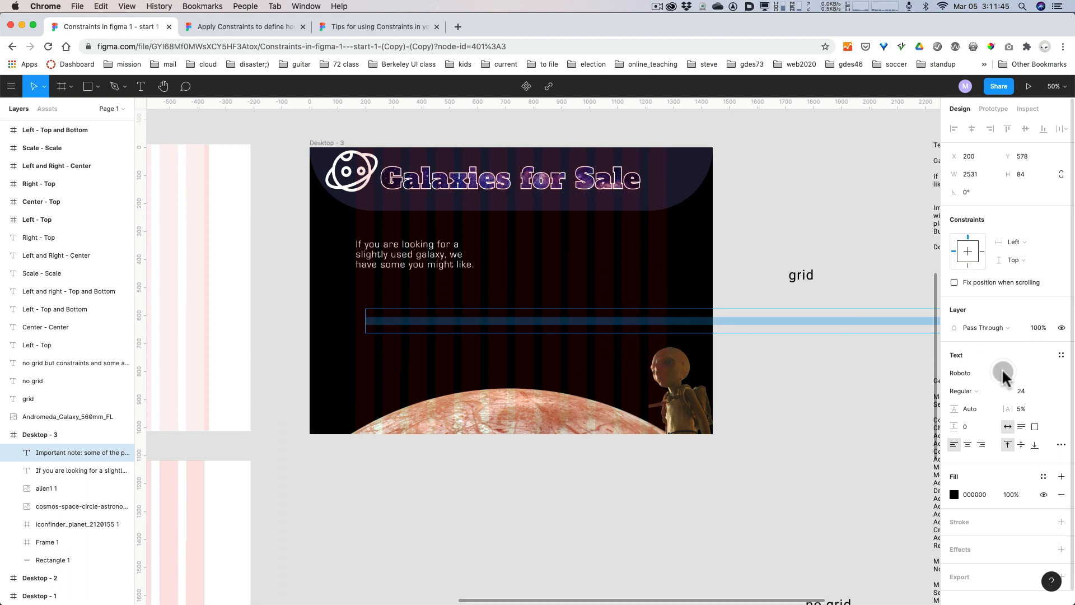
pyautogui.click(955, 495)
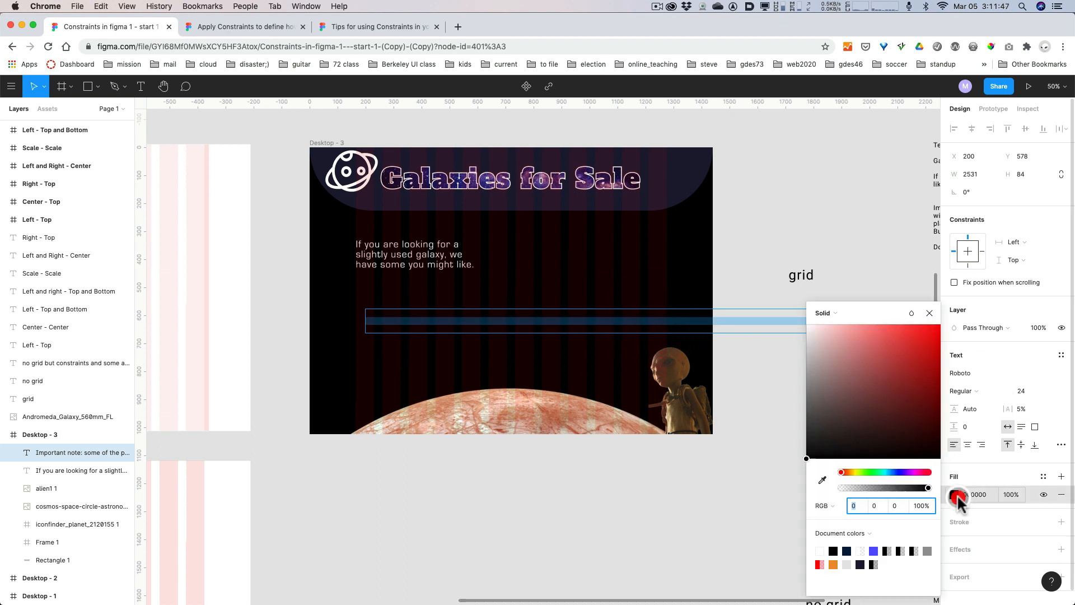
pyautogui.moveTo(818, 364); pyautogui.dragTo(805, 303)
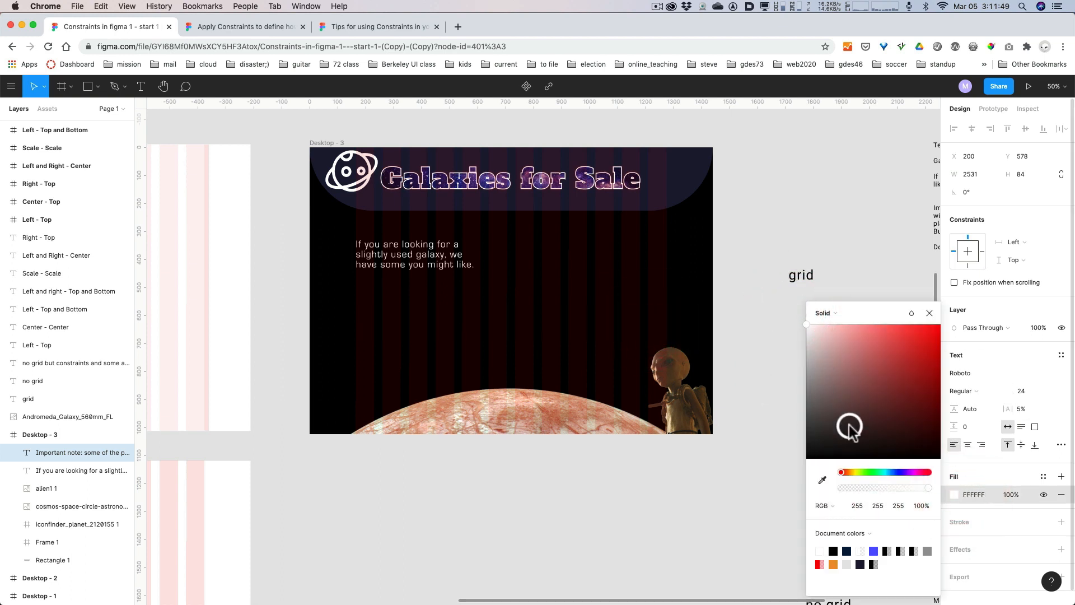
pyautogui.click(543, 322)
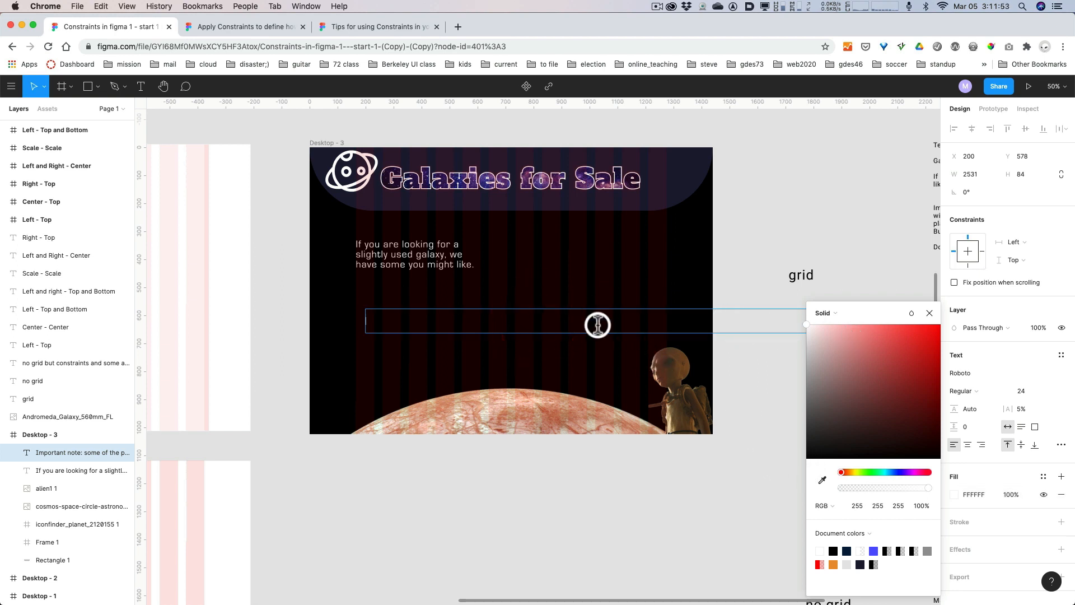
pyautogui.press('super+v')
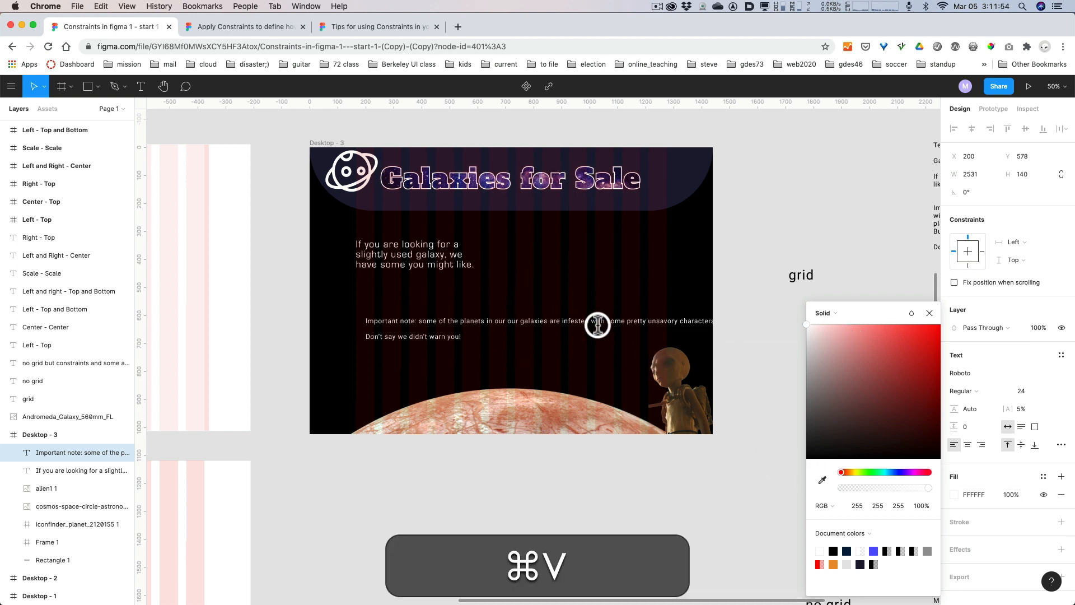
# Set the font of the whole important note to Droid Sans.
pyautogui.click(561, 324)
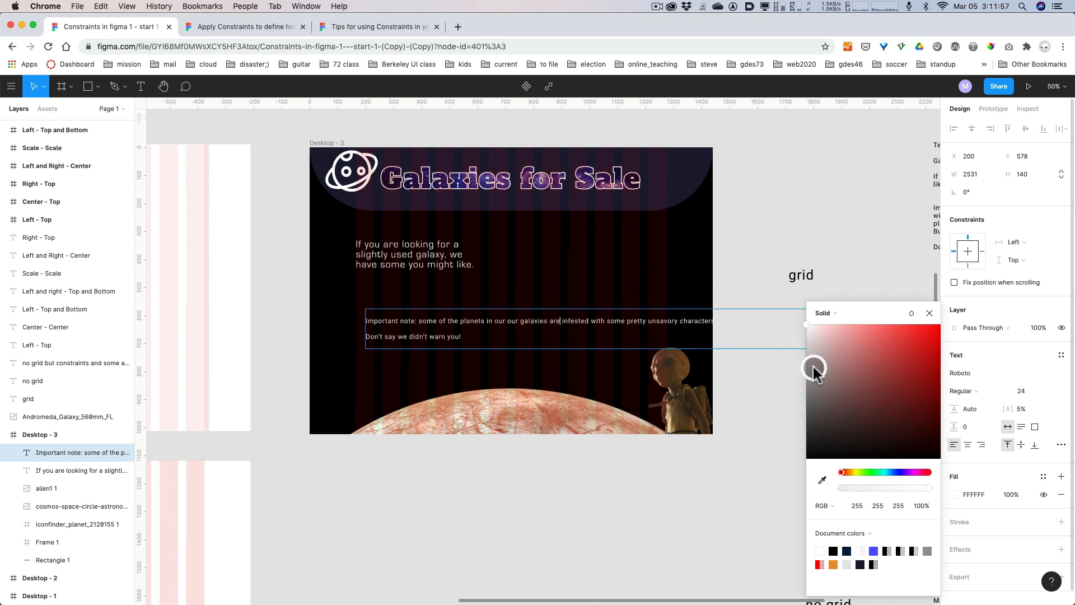
pyautogui.press('super+a')
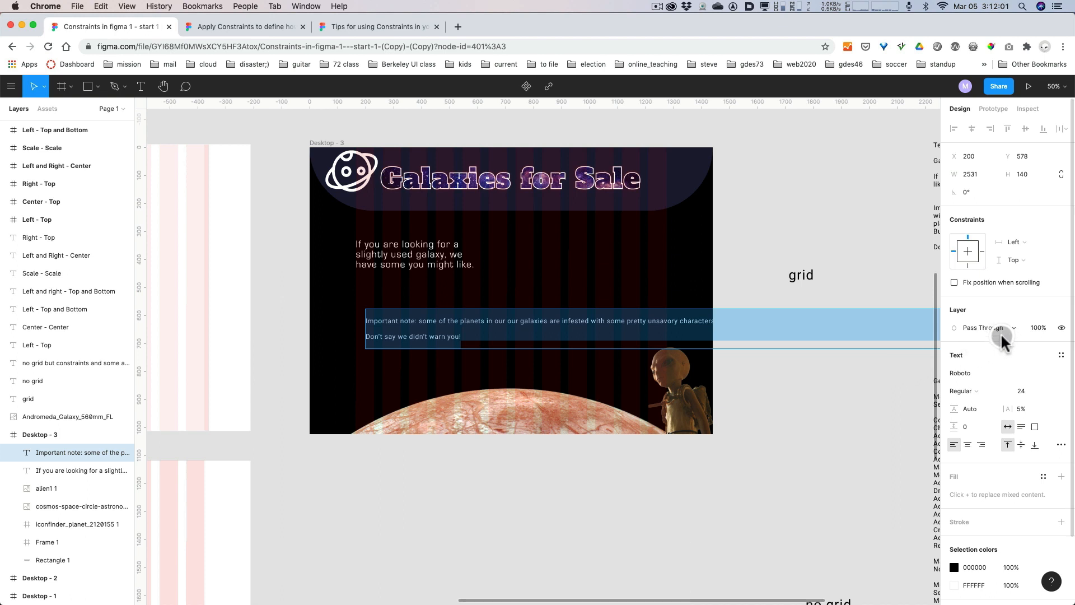
pyautogui.click(1007, 374)
pyautogui.write('dro')
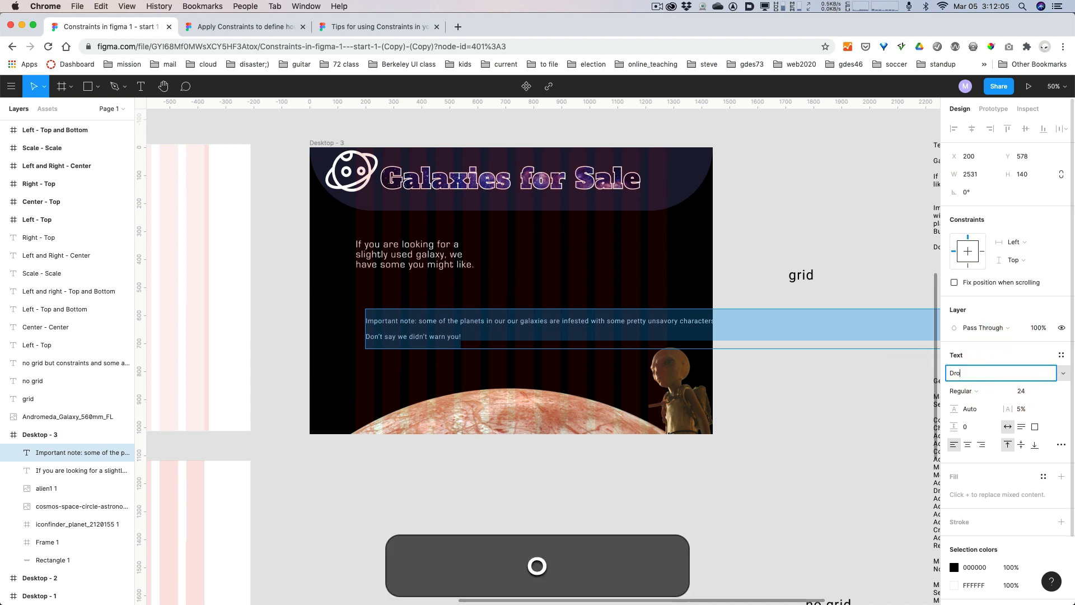
pyautogui.press('BackSpace')
pyautogui.press('BackSpace')
pyautogui.write('i')
pyautogui.press('BackSpace')
pyautogui.write('od')
pyautogui.press('BackSpace')
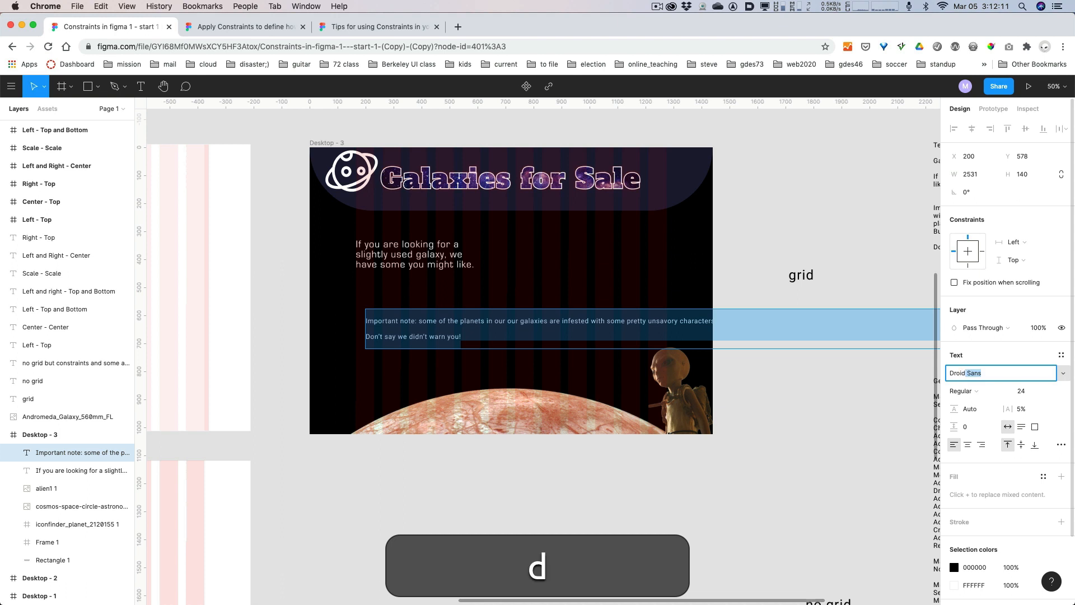
pyautogui.press('Return')
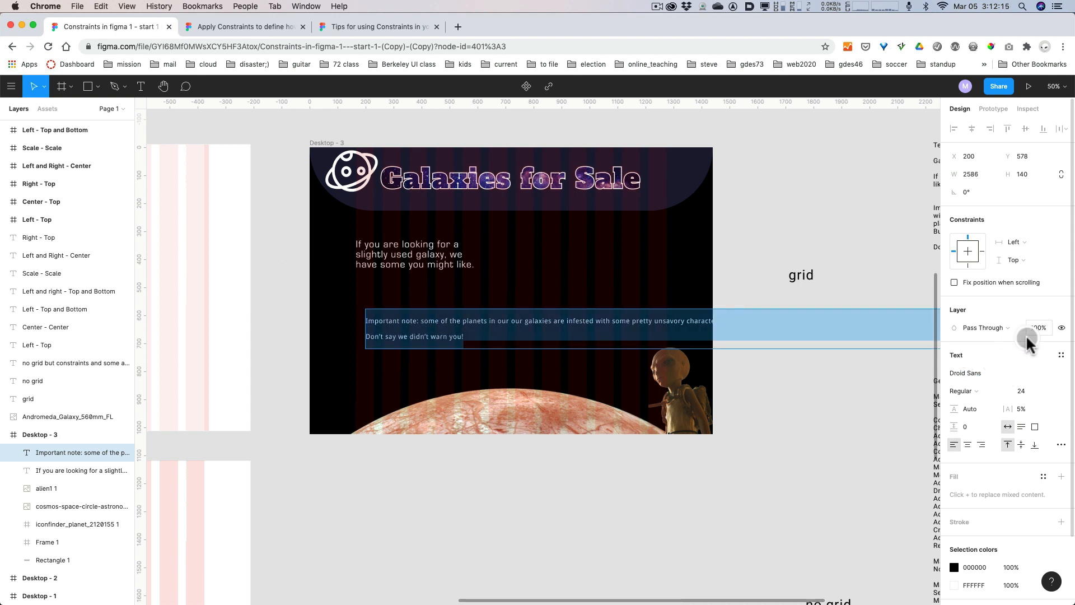
# Set the important note's font size to 18.
pyautogui.click(1053, 392)
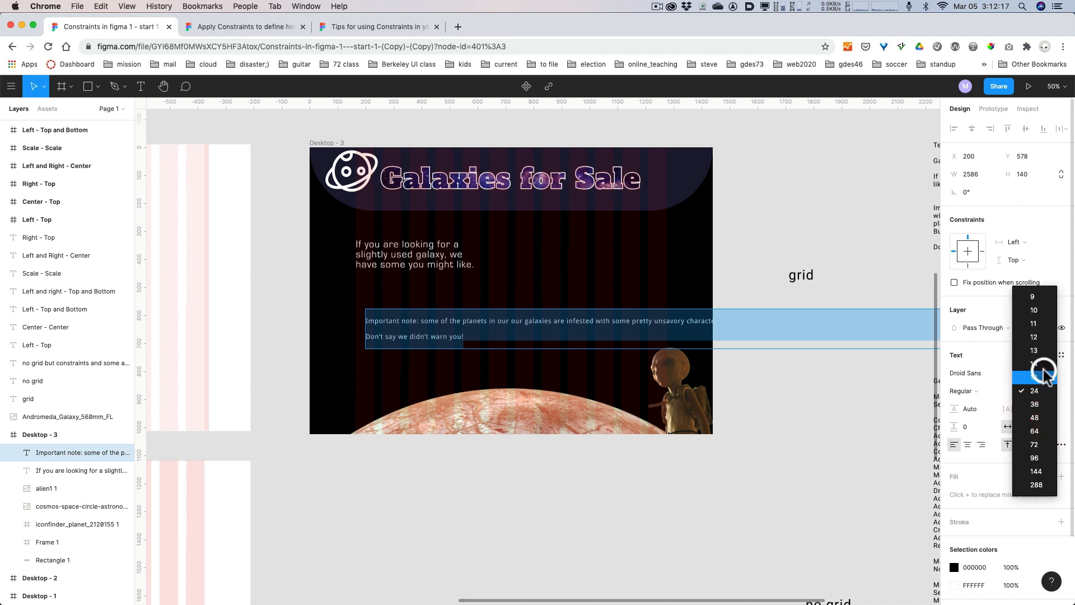
pyautogui.click(1045, 371)
pyautogui.click(537, 319)
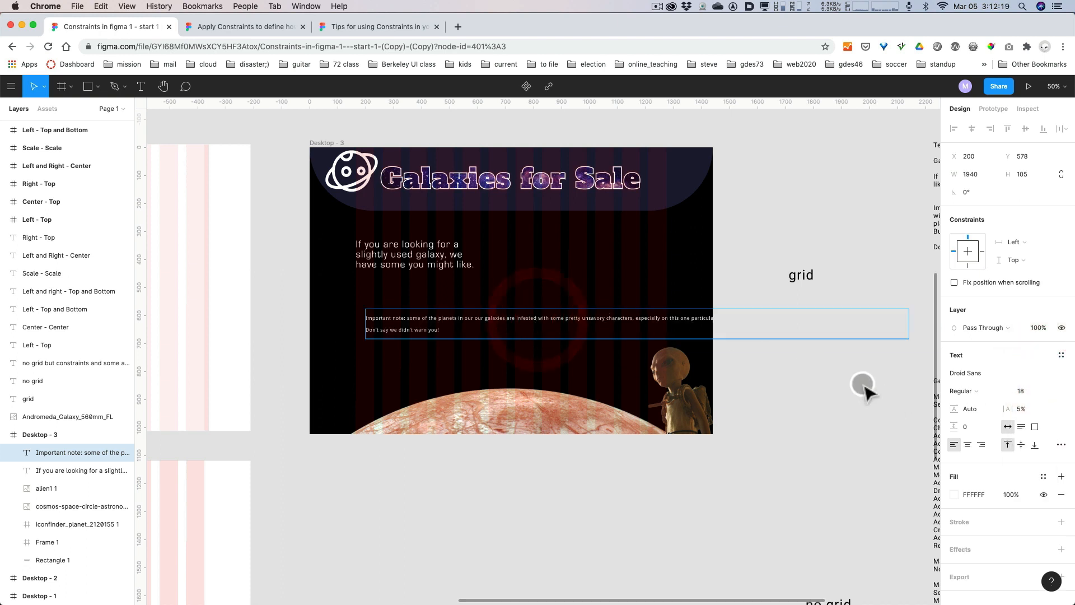
# Narrow the note's text box to about 548 wide and move it up to about Y 538.
pyautogui.click(893, 364)
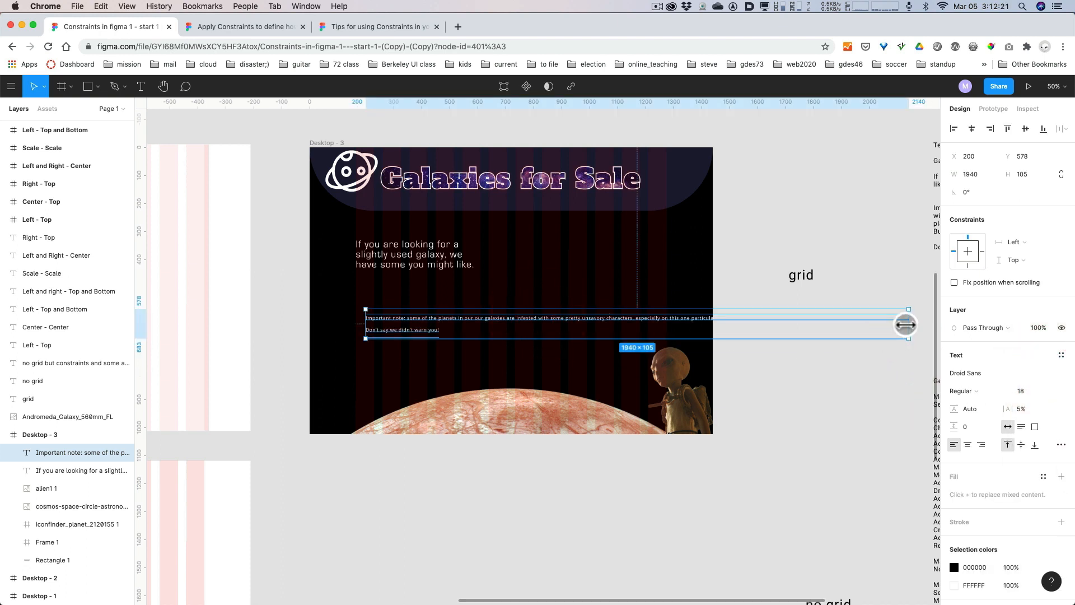
pyautogui.moveTo(906, 325); pyautogui.dragTo(522, 338)
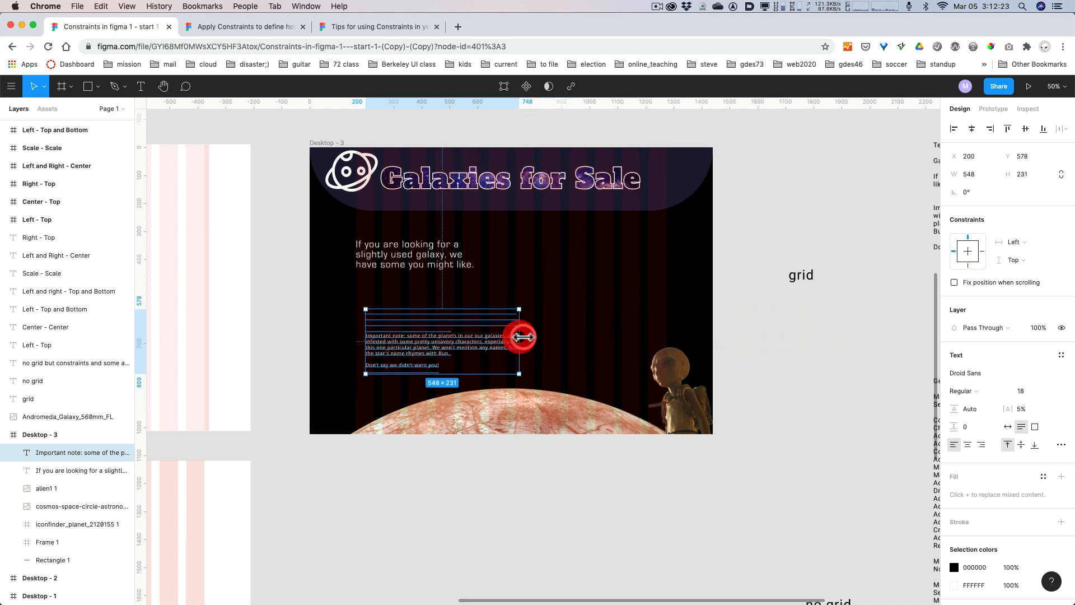
pyautogui.moveTo(403, 347); pyautogui.dragTo(402, 337)
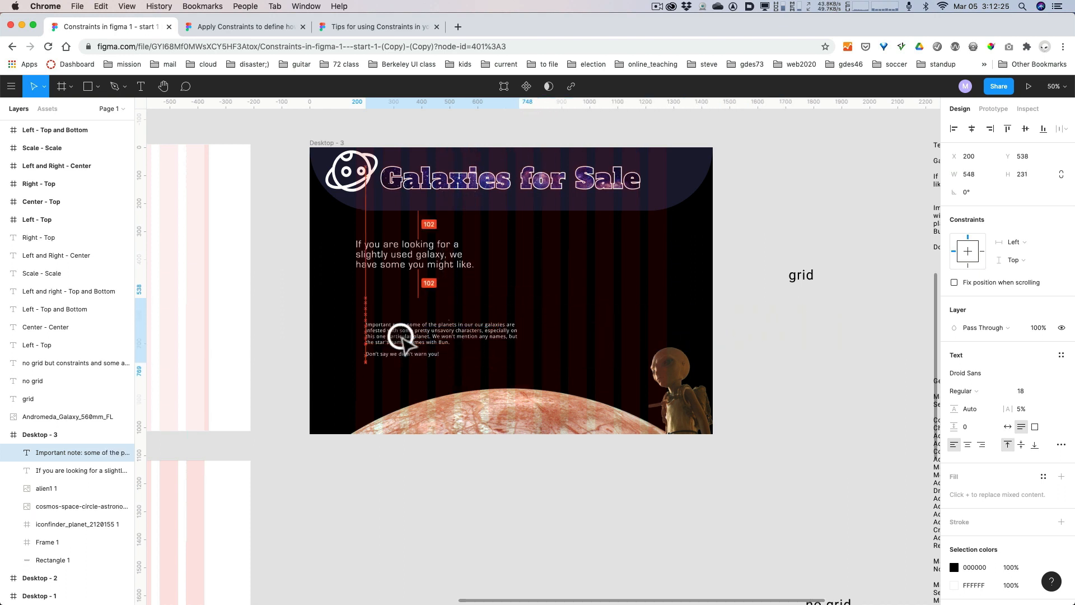
# Delete the surplus black text and blank lines above "Important note" in the note's text box.
pyautogui.doubleClick(468, 316)
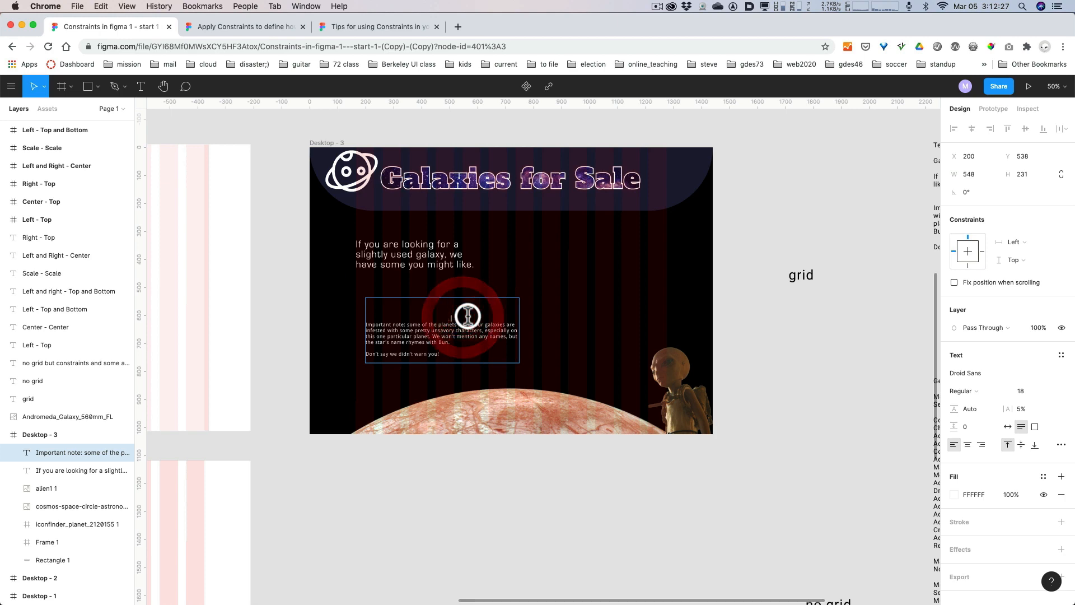
pyautogui.moveTo(468, 315); pyautogui.dragTo(365, 298)
pyautogui.press('BackSpace')
pyautogui.press('Escape')
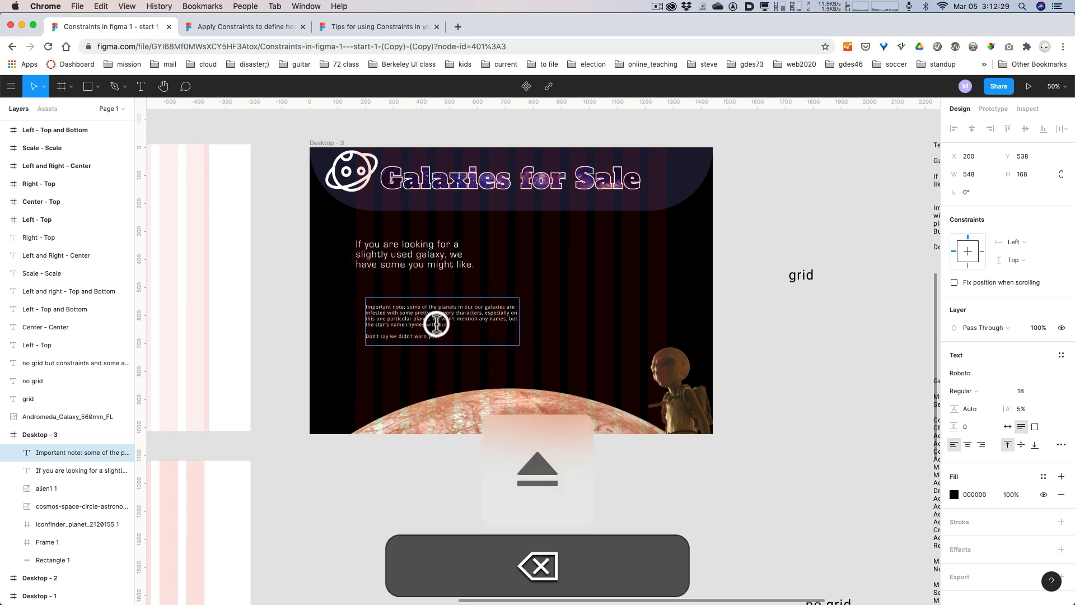
# Align the note under the sentence at X 165, Y 453 and narrow its text box to 445 wide.
pyautogui.scroll(3, 447, 355)
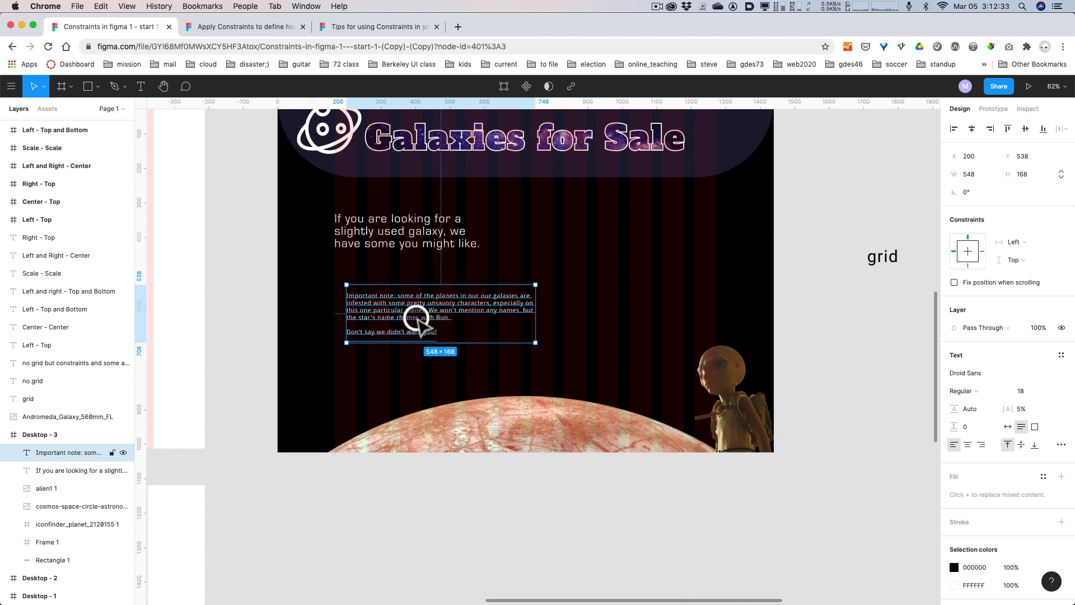
pyautogui.moveTo(419, 323); pyautogui.dragTo(406, 292)
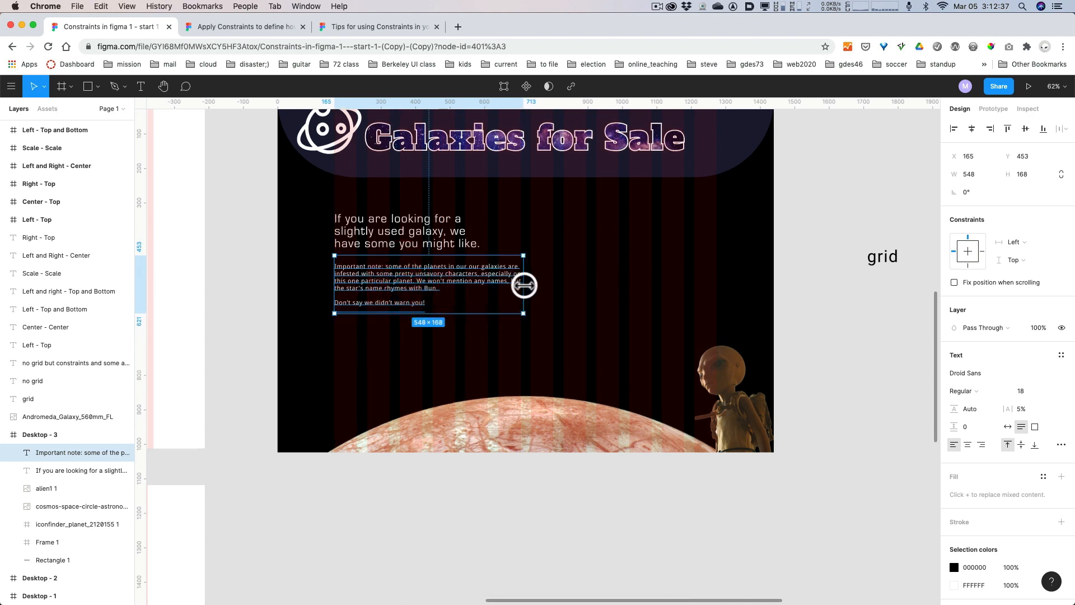
pyautogui.moveTo(523, 286); pyautogui.dragTo(485, 289)
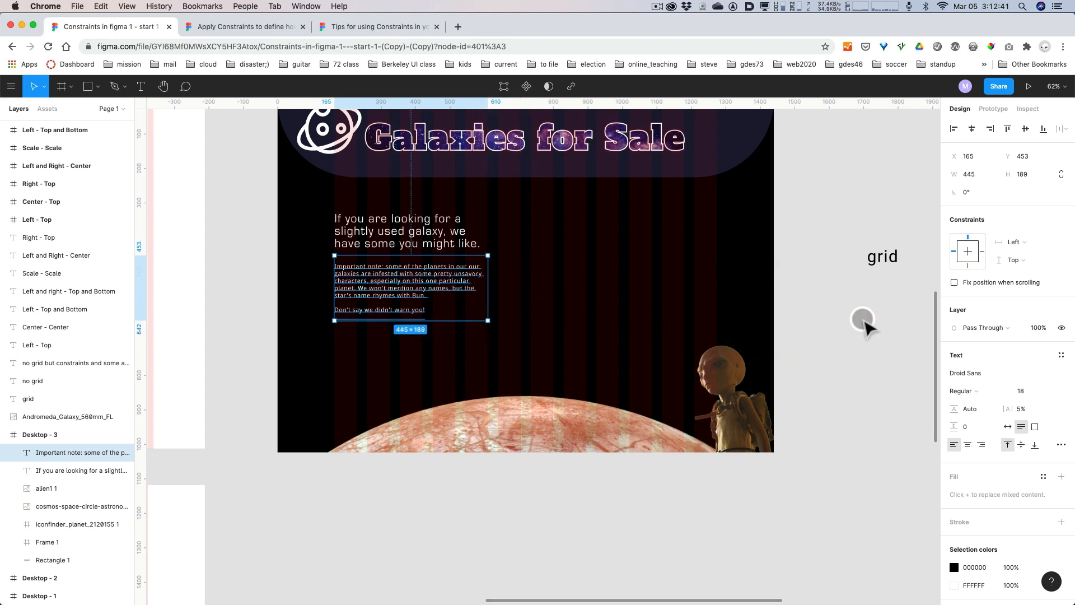
pyautogui.click(817, 347)
pyautogui.click(432, 269)
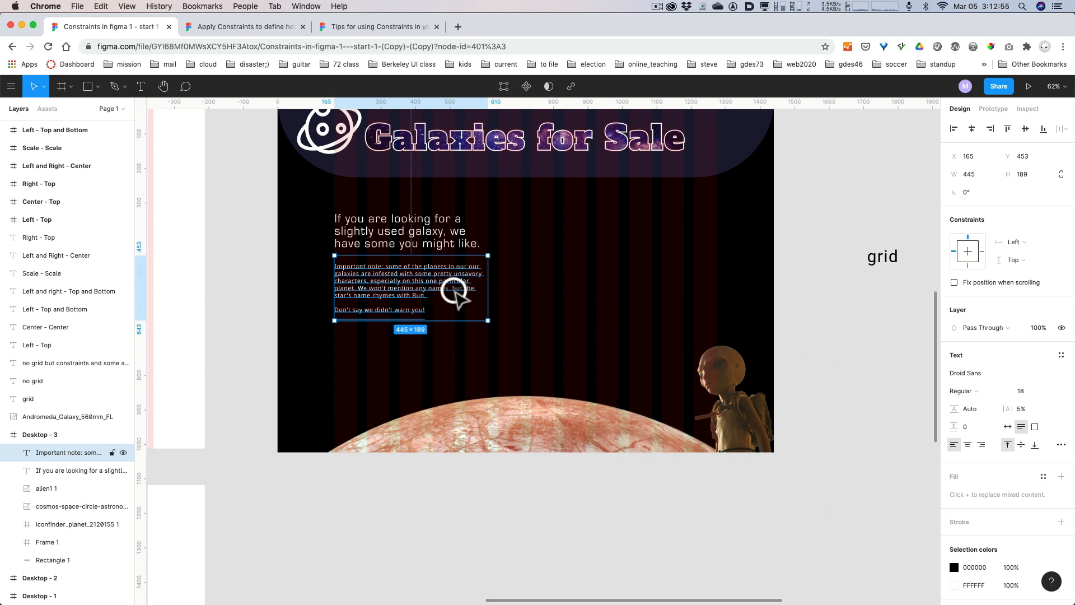
# Copy the orange "Learn A Lot More" button into Desktop - 3 below the important note, at about X 169, Y 663.
pyautogui.click(816, 260)
pyautogui.press('space')
pyautogui.moveTo(816, 253); pyautogui.dragTo(815, 378)
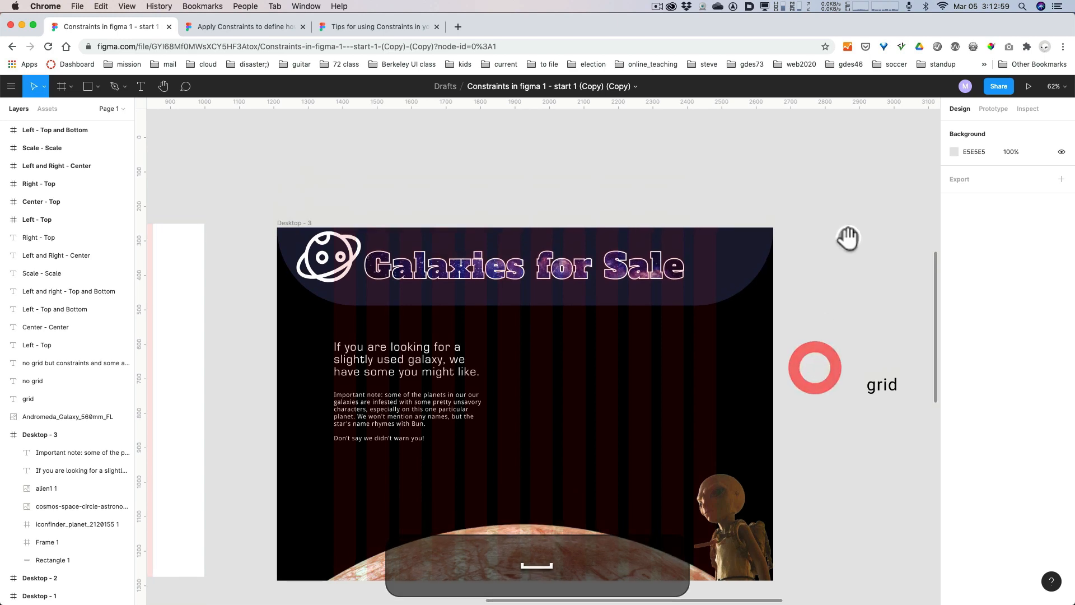
pyautogui.moveTo(846, 227); pyautogui.dragTo(586, 496)
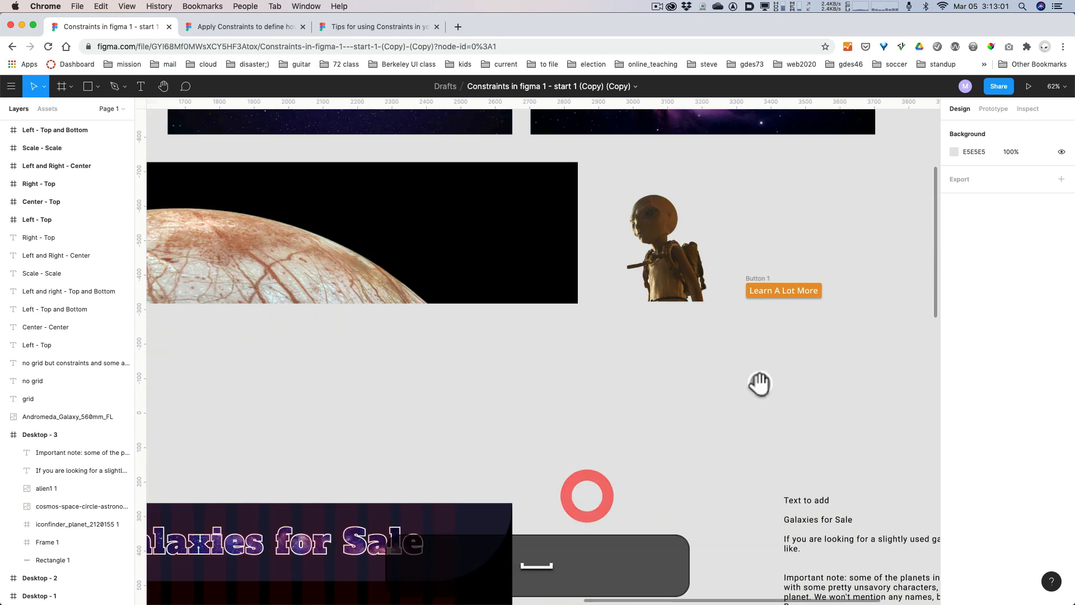
pyautogui.click(758, 292)
pyautogui.click(760, 279)
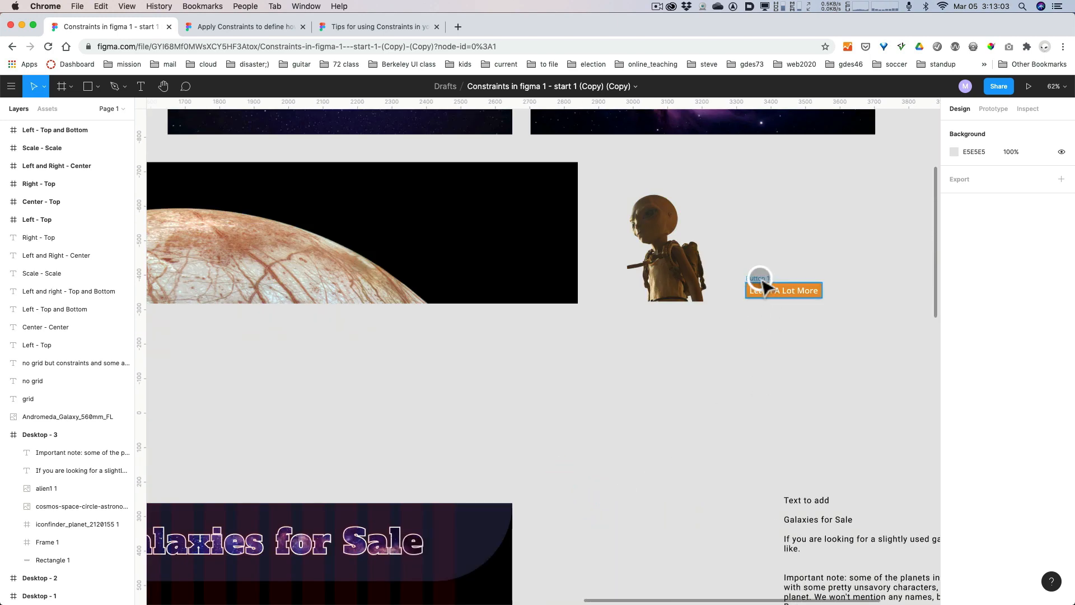
pyautogui.moveTo(761, 280); pyautogui.dragTo(386, 392)
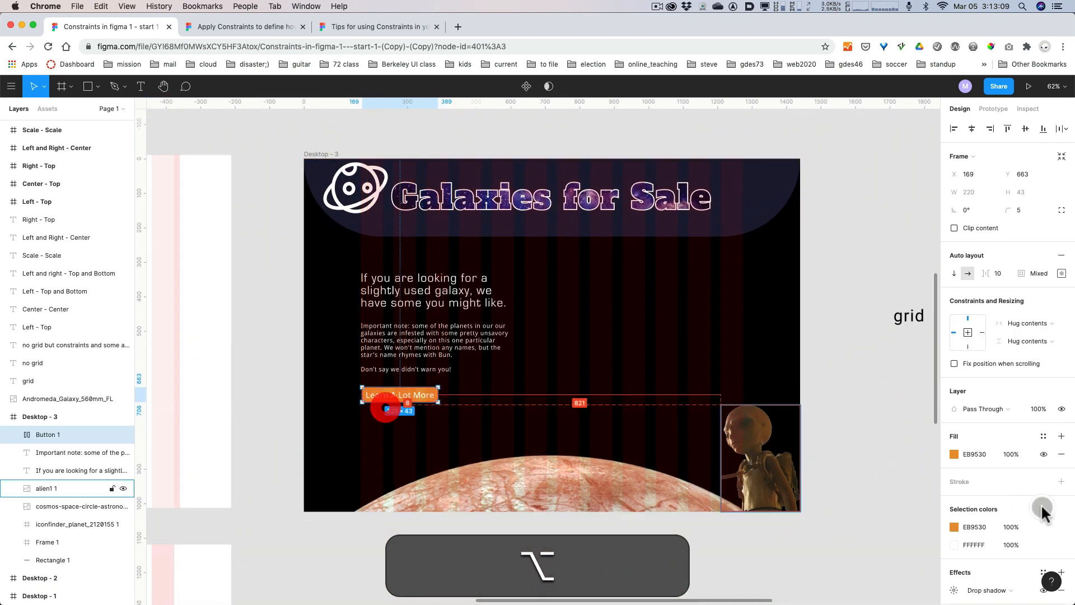
pyautogui.click(864, 274)
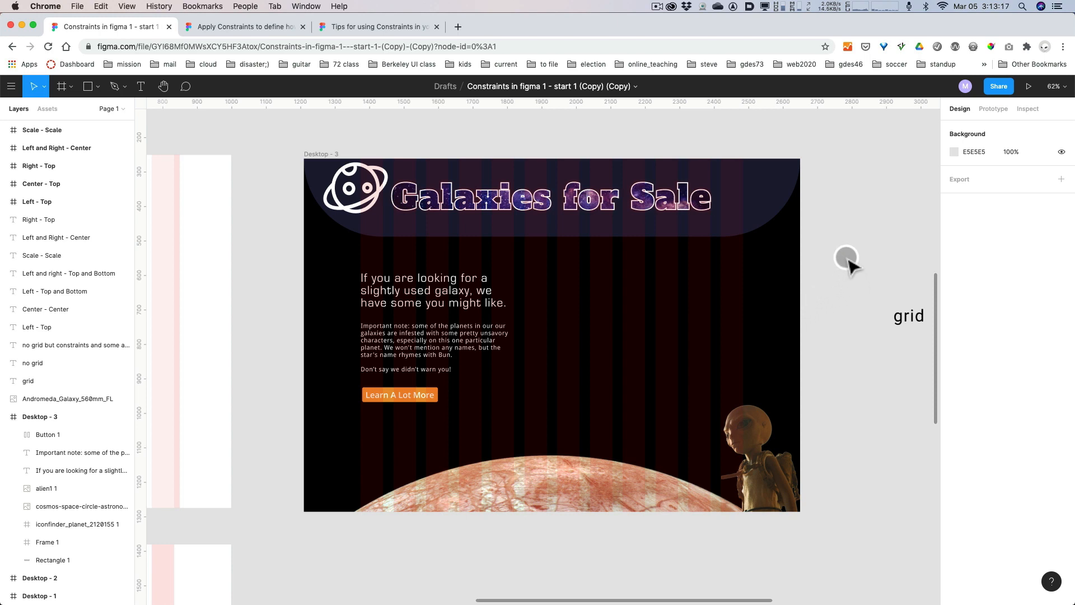
# Copy the Andromeda galaxy image into Desktop - 3 beside the text, at about X 592, Y 171.
pyautogui.press('space')
pyautogui.moveTo(852, 233); pyautogui.dragTo(846, 294)
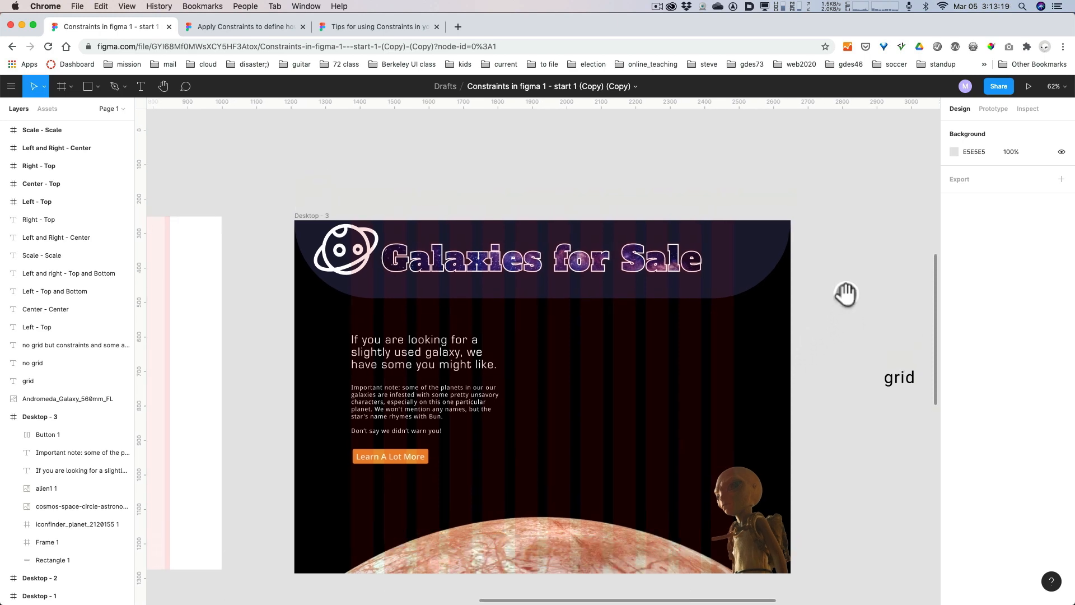
pyautogui.moveTo(856, 231); pyautogui.dragTo(822, 429)
pyautogui.moveTo(822, 287); pyautogui.dragTo(832, 553)
pyautogui.press('space')
pyautogui.moveTo(753, 557); pyautogui.dragTo(986, 554)
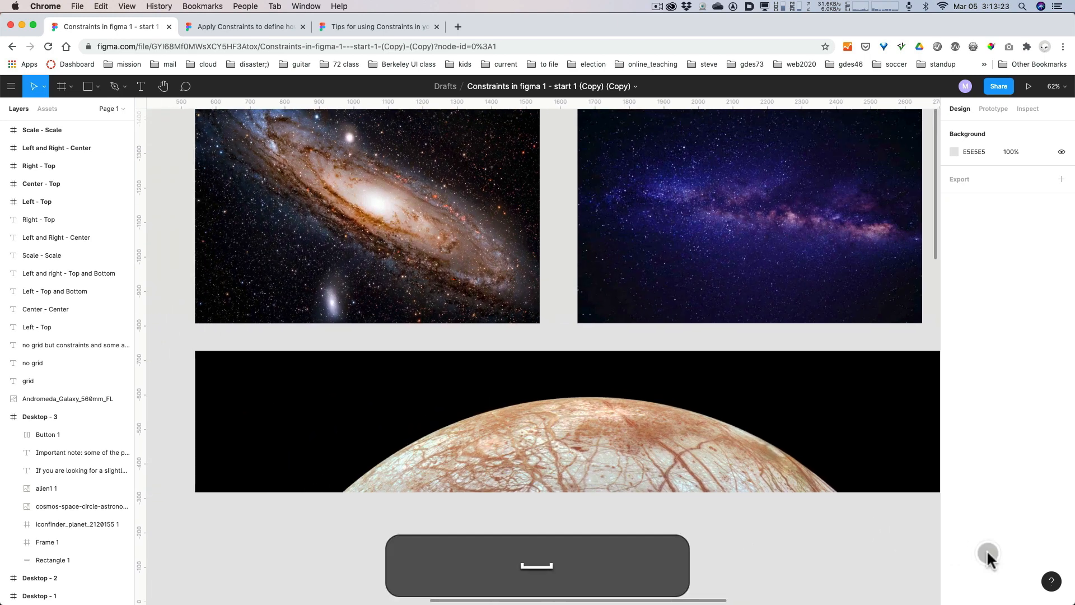
pyautogui.click(445, 238)
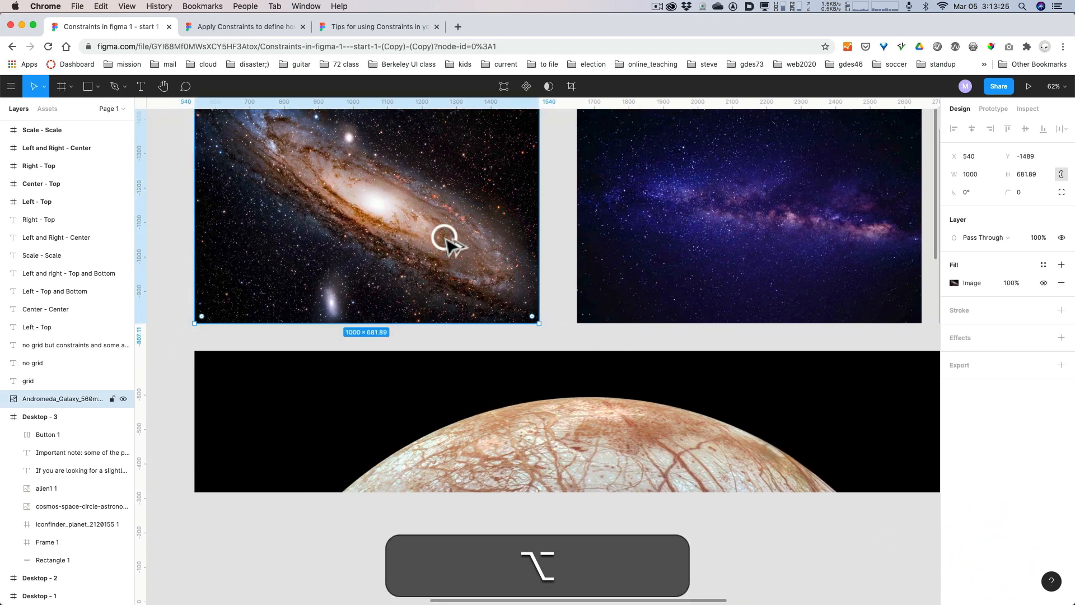
pyautogui.moveTo(444, 238); pyautogui.dragTo(775, 423)
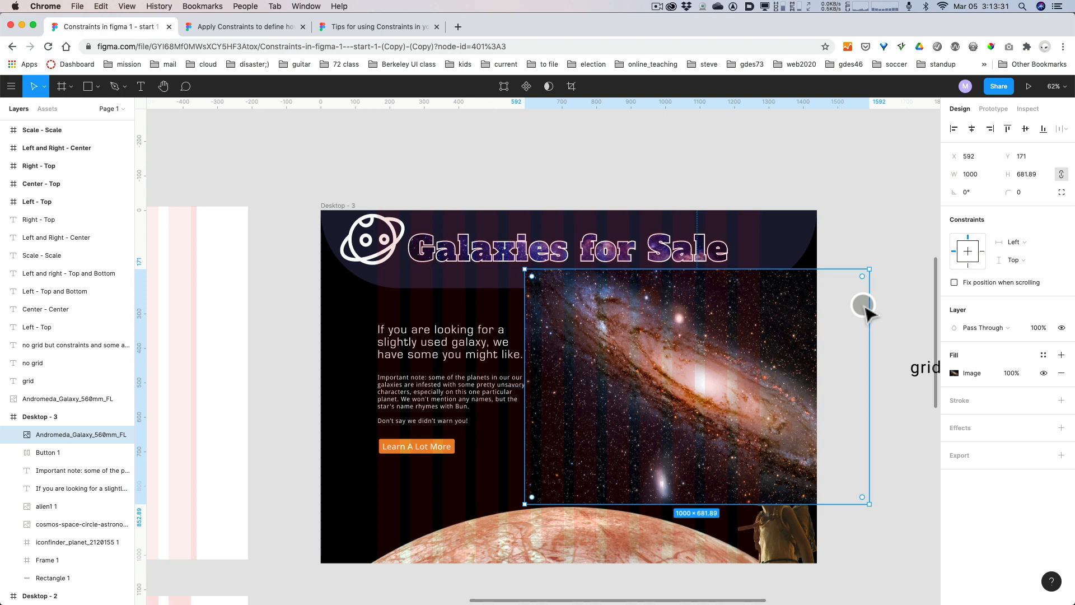
# Scale the galaxy image proportionally to 635 by 433 and place it within the grid columns at X 640, Y 302.
pyautogui.moveTo(525, 269); pyautogui.dragTo(636, 355)
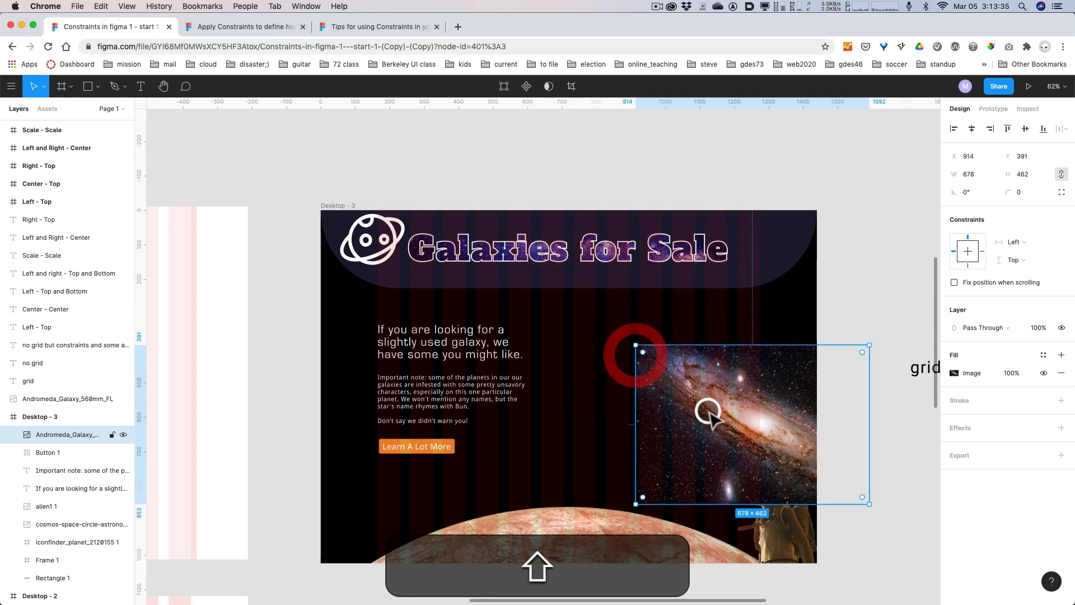
pyautogui.moveTo(709, 414); pyautogui.dragTo(553, 379)
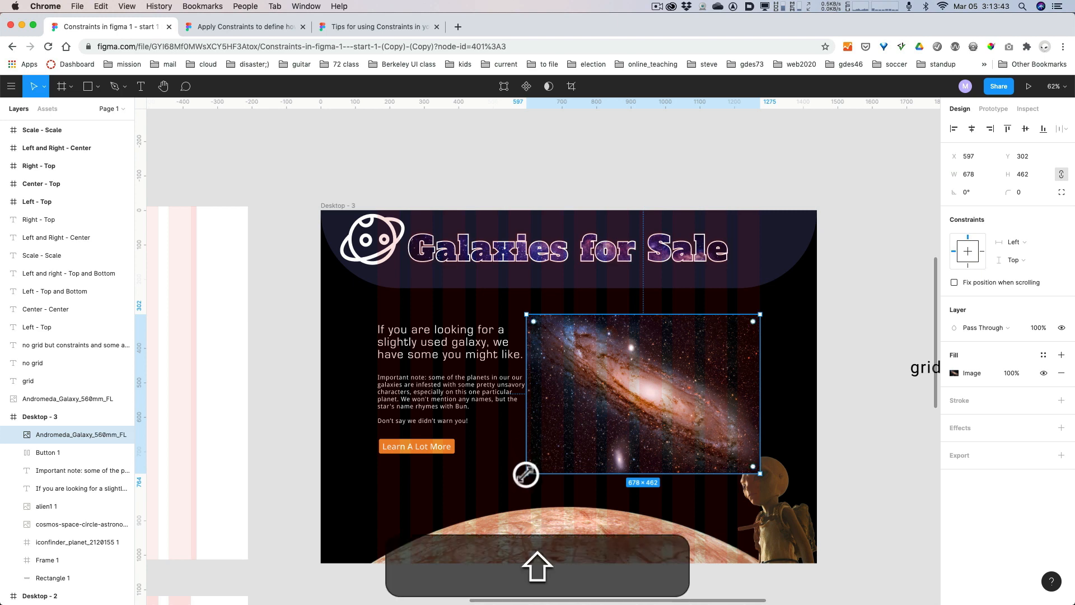
pyautogui.moveTo(526, 474); pyautogui.dragTo(542, 456)
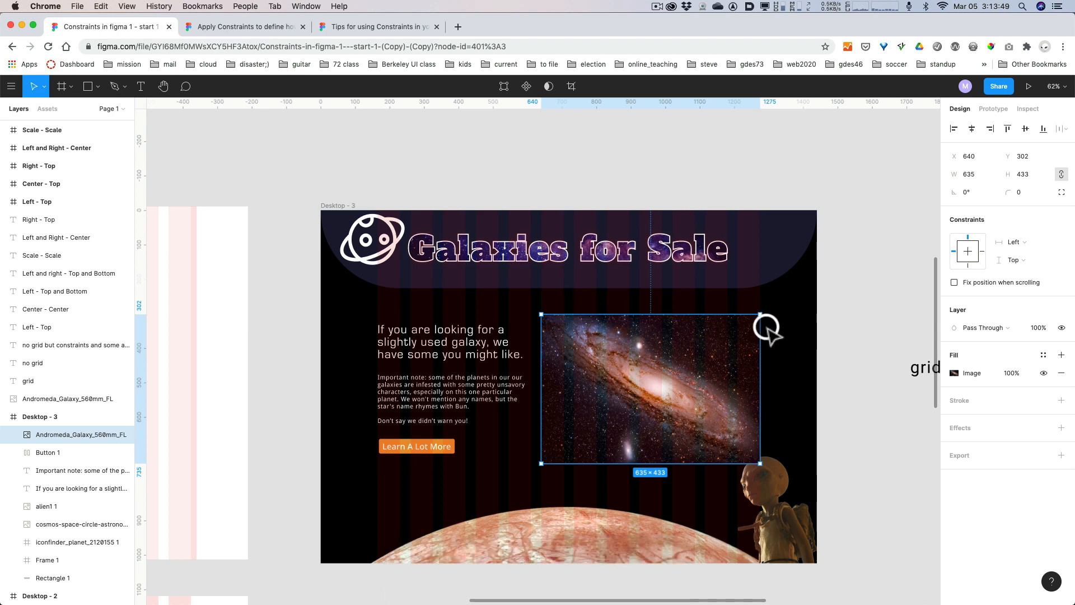
# Set the opacity of Desktop - 3's 12-column layout grid to 25%.
pyautogui.click(327, 203)
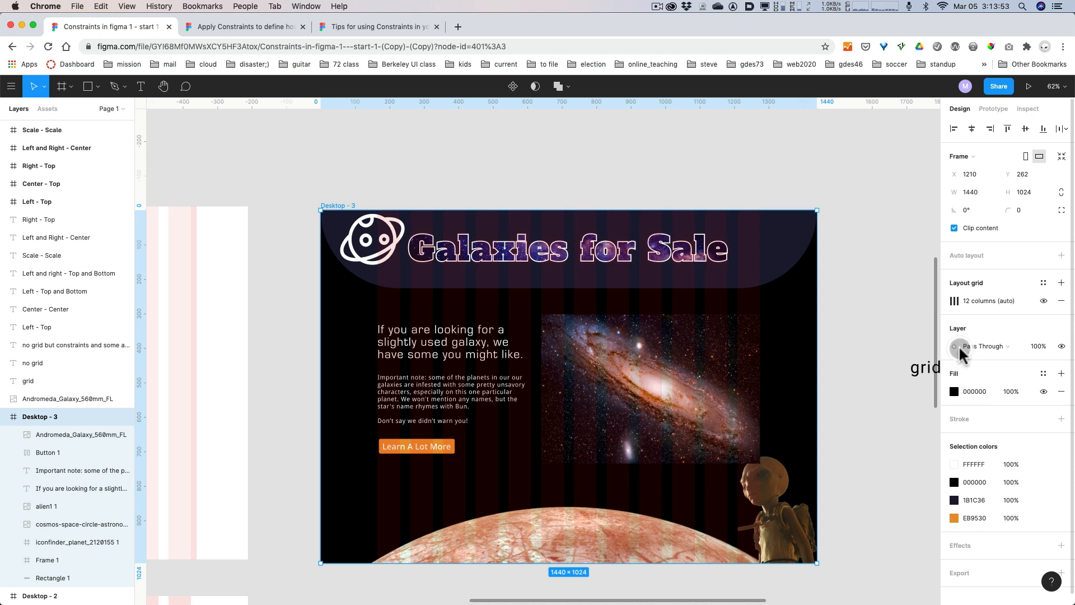
pyautogui.click(955, 302)
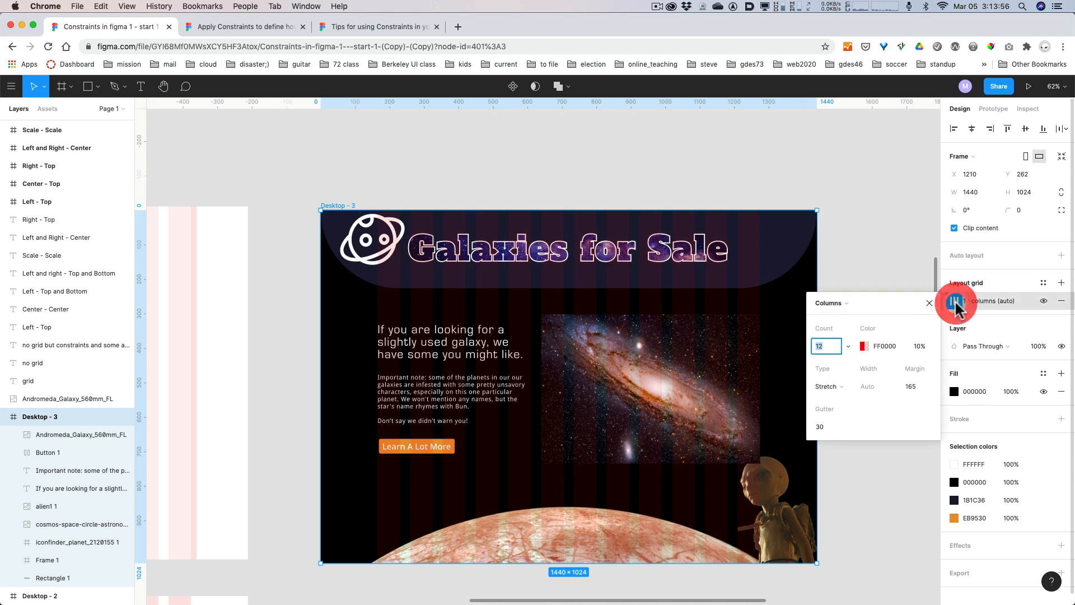
pyautogui.click(919, 346)
pyautogui.write('25')
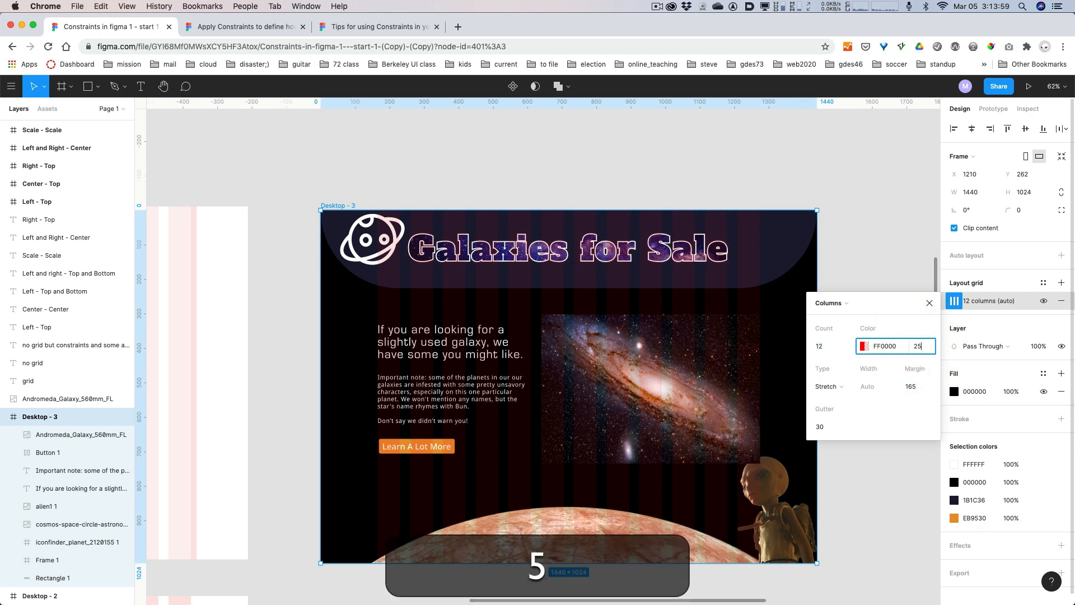
pyautogui.press('Return')
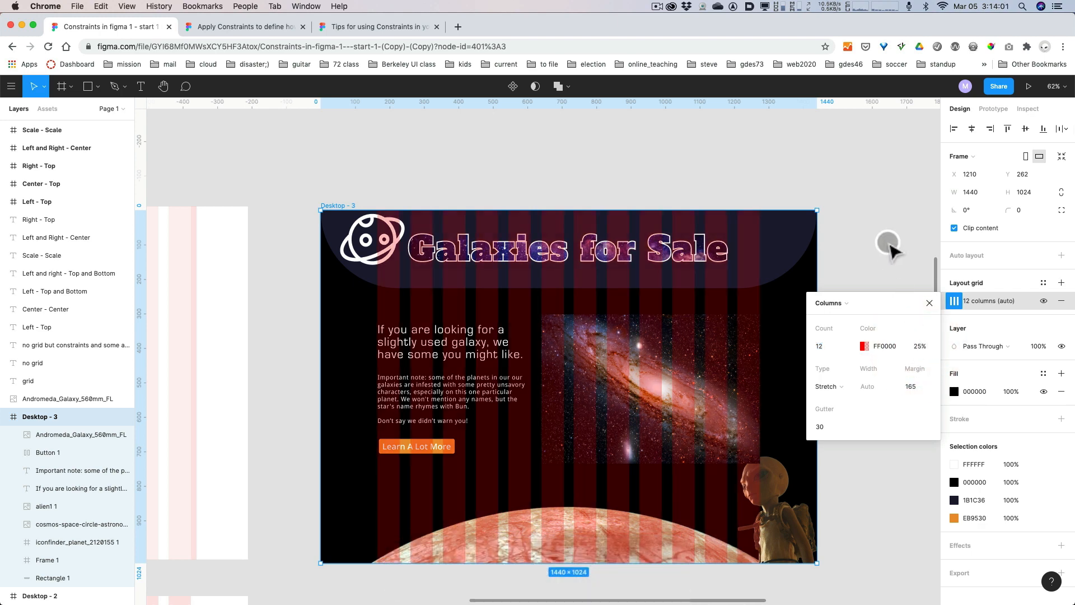
pyautogui.click(929, 303)
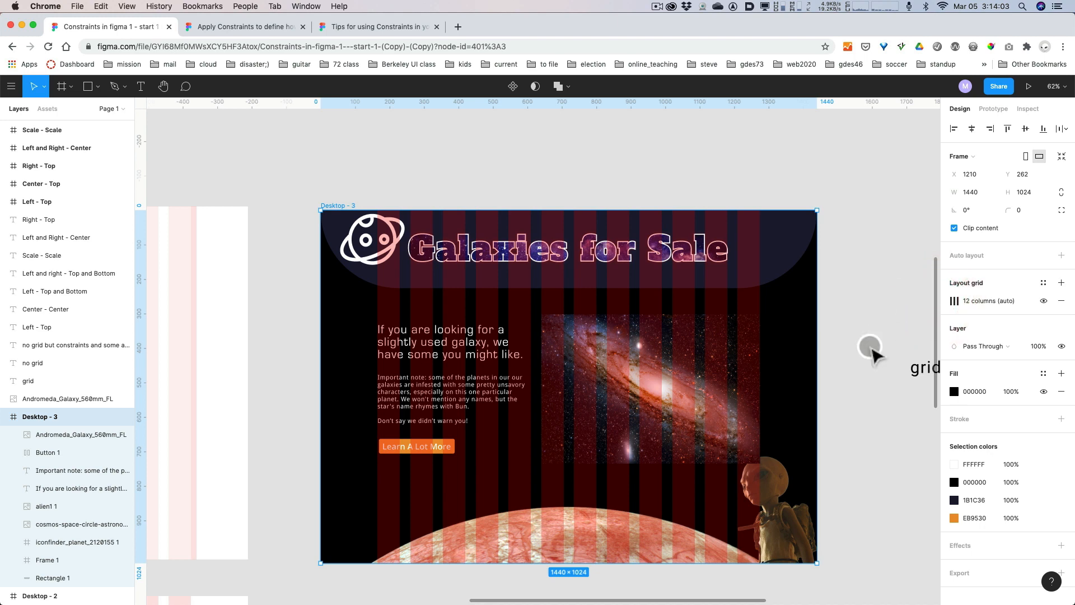
# Move the galaxy image in Desktop - 3 straight up to Y 274, keeping it at X 640.
pyautogui.press('space')
pyautogui.moveTo(863, 375); pyautogui.dragTo(862, 308)
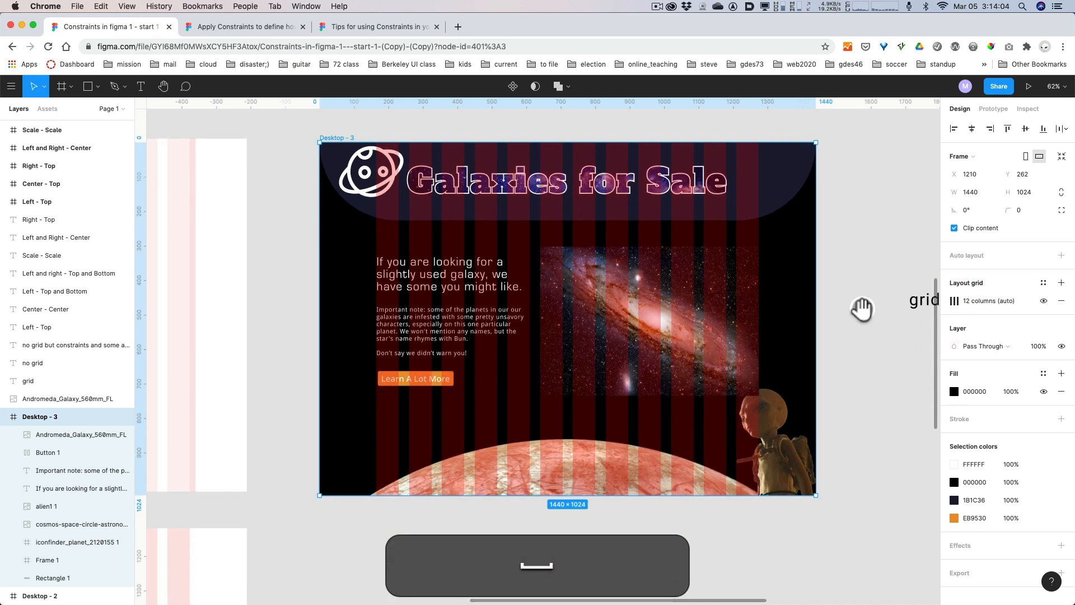
pyautogui.click(588, 316)
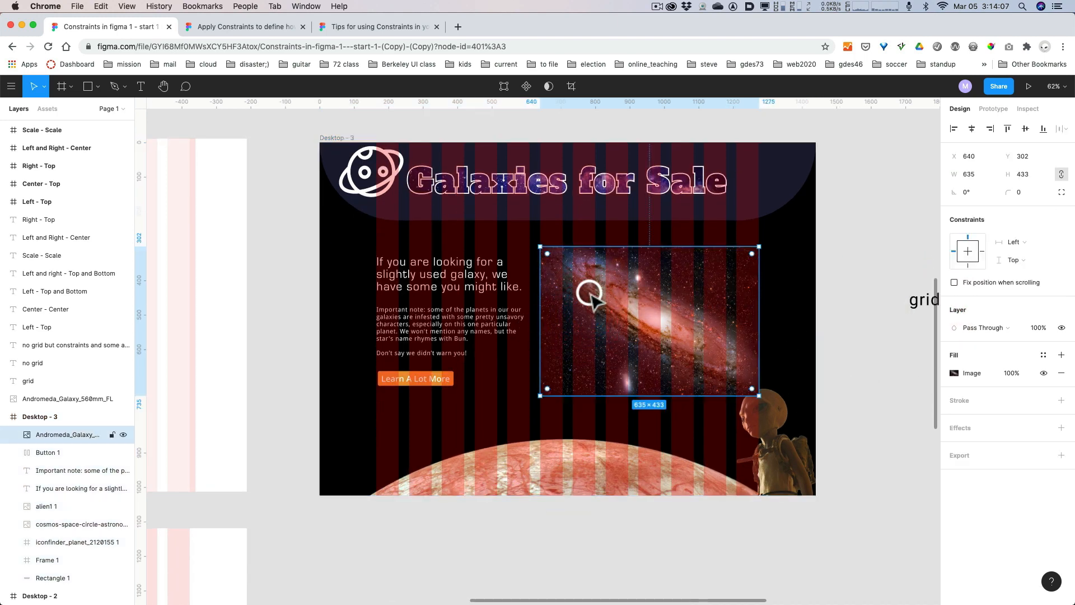
pyautogui.click(477, 280)
pyautogui.click(480, 325)
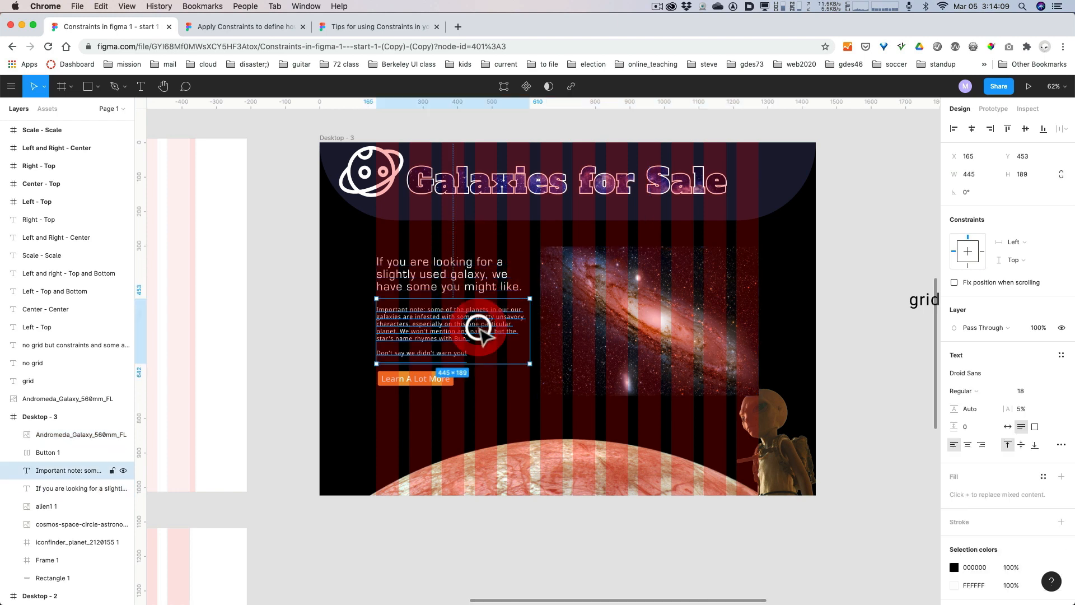
pyautogui.click(453, 386)
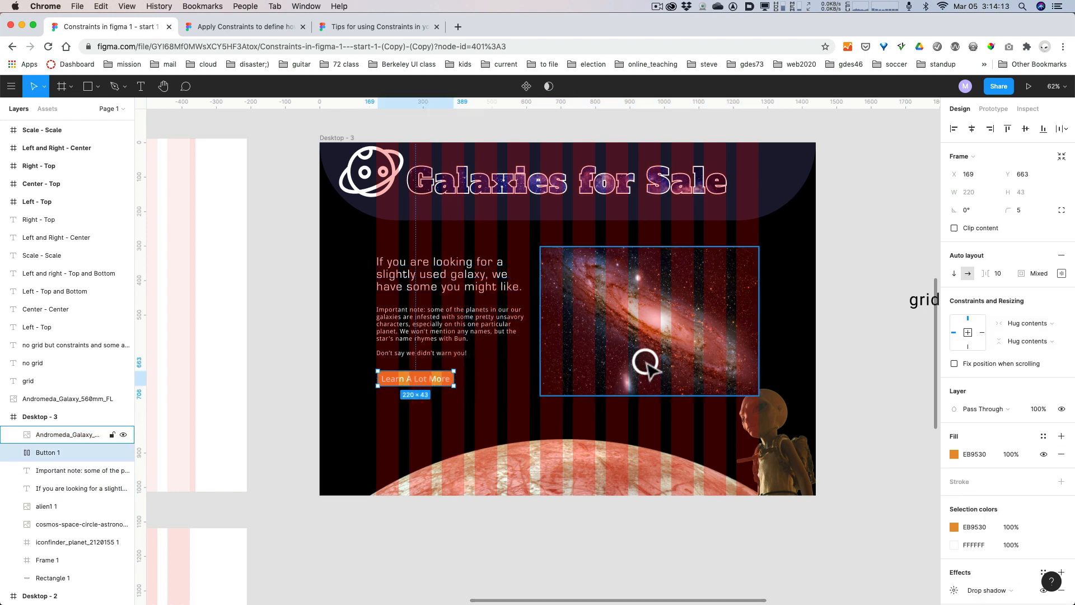
pyautogui.moveTo(647, 364); pyautogui.dragTo(644, 355)
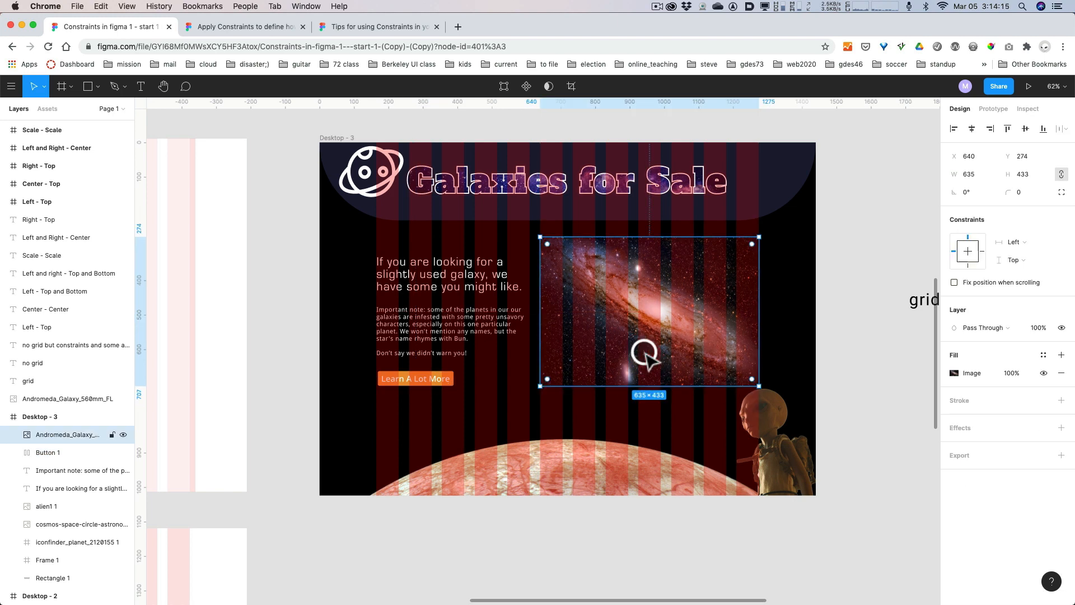
# Move the sentence, important note and button up together so their top aligns with the galaxy image's top edge.
pyautogui.click(413, 274)
pyautogui.keyDown('shift'); pyautogui.click(412, 317); pyautogui.keyUp('shift')
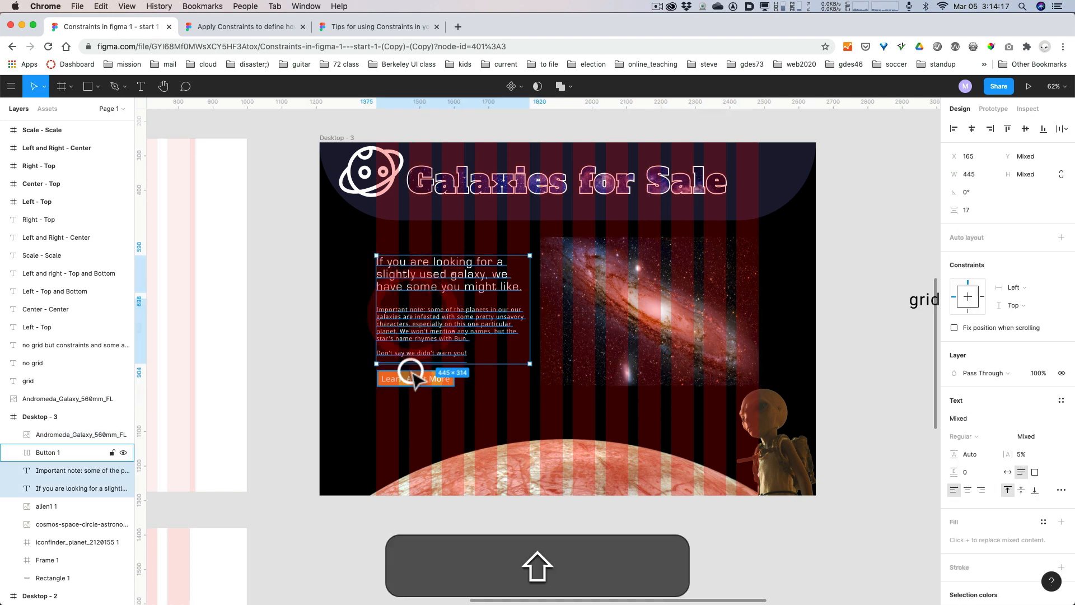
pyautogui.keyDown('shift'); pyautogui.click(414, 376); pyautogui.keyUp('shift')
pyautogui.moveTo(415, 350); pyautogui.dragTo(415, 330)
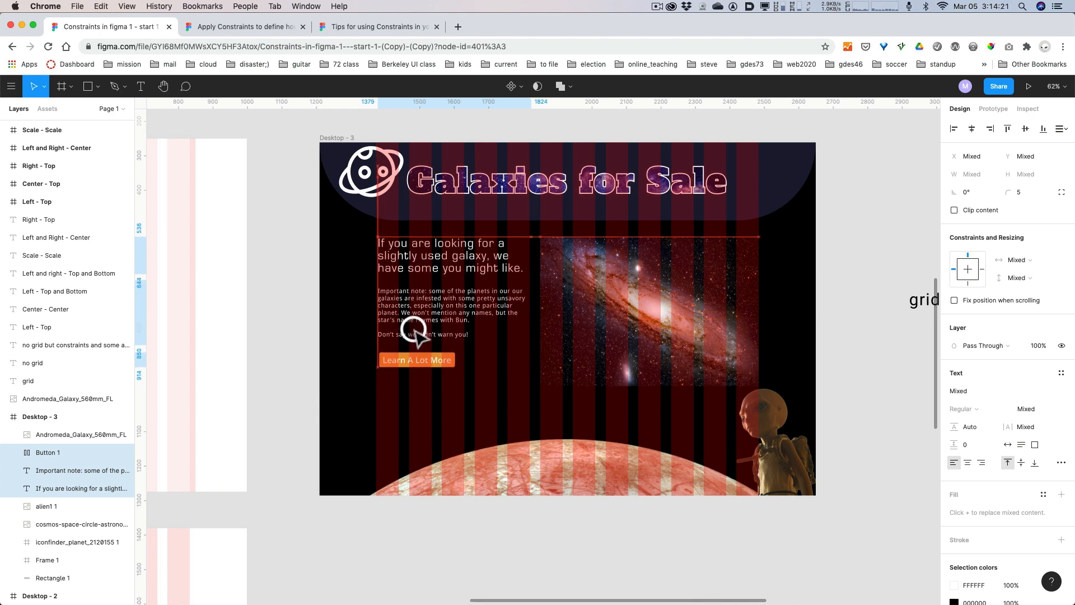
pyautogui.click(856, 302)
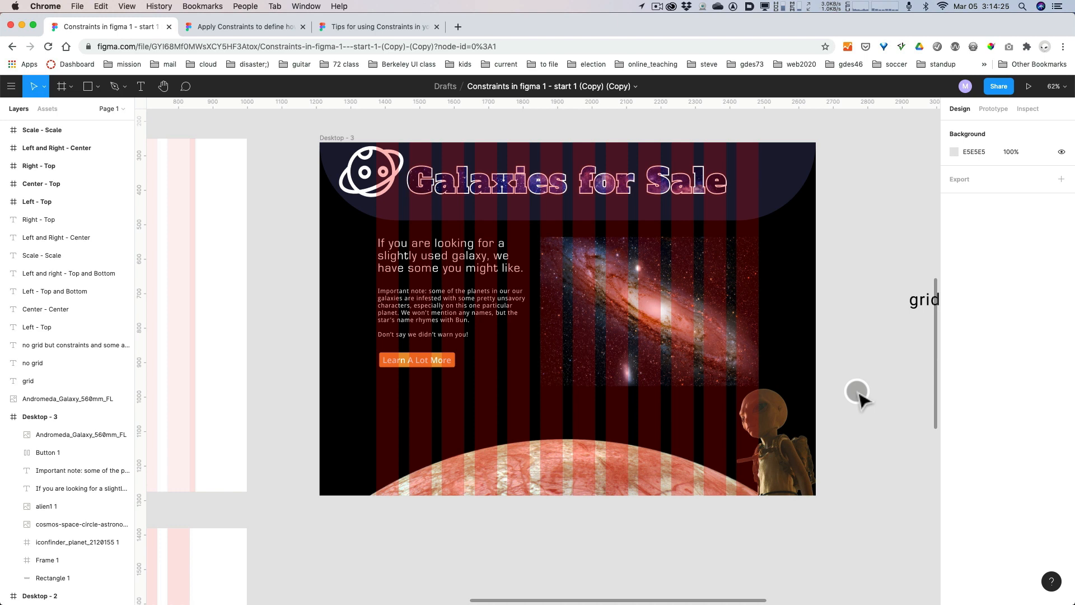
# Hide the 12-column layout grid of Desktop - 3.
pyautogui.click(859, 397)
pyautogui.press('alt')
pyautogui.scroll(4, 859, 396)
pyautogui.scroll(-2, 859, 396)
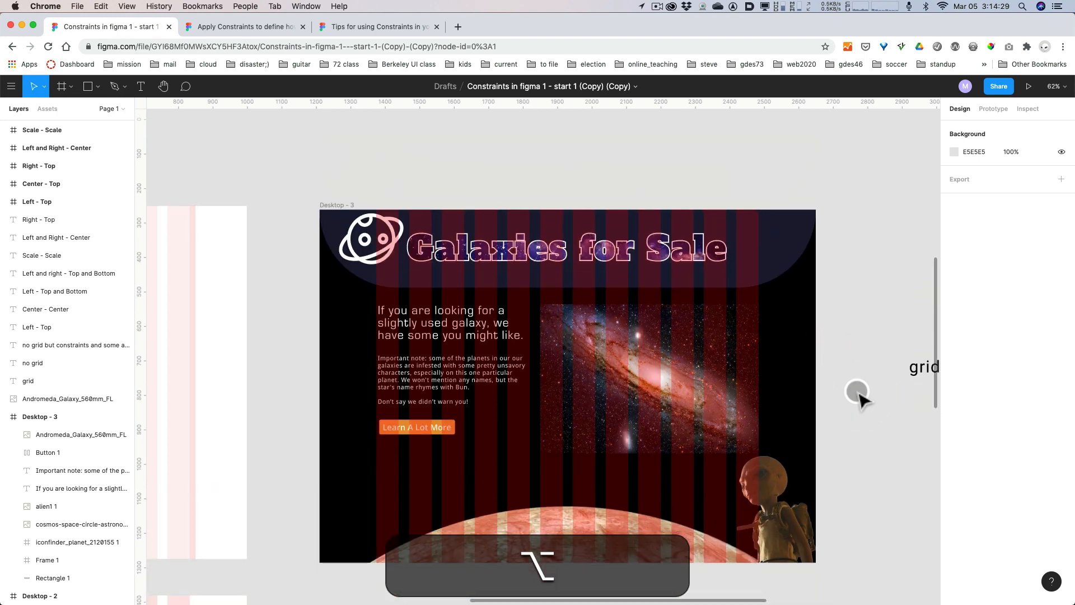
pyautogui.scroll(-3, 858, 396)
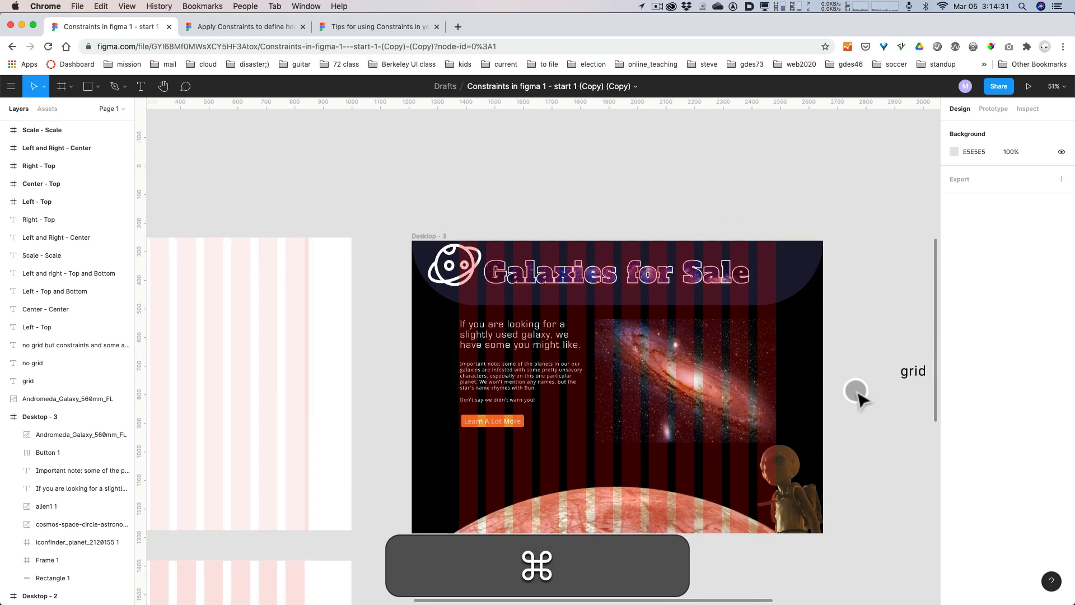
pyautogui.press('space')
pyautogui.moveTo(869, 412); pyautogui.dragTo(743, 373)
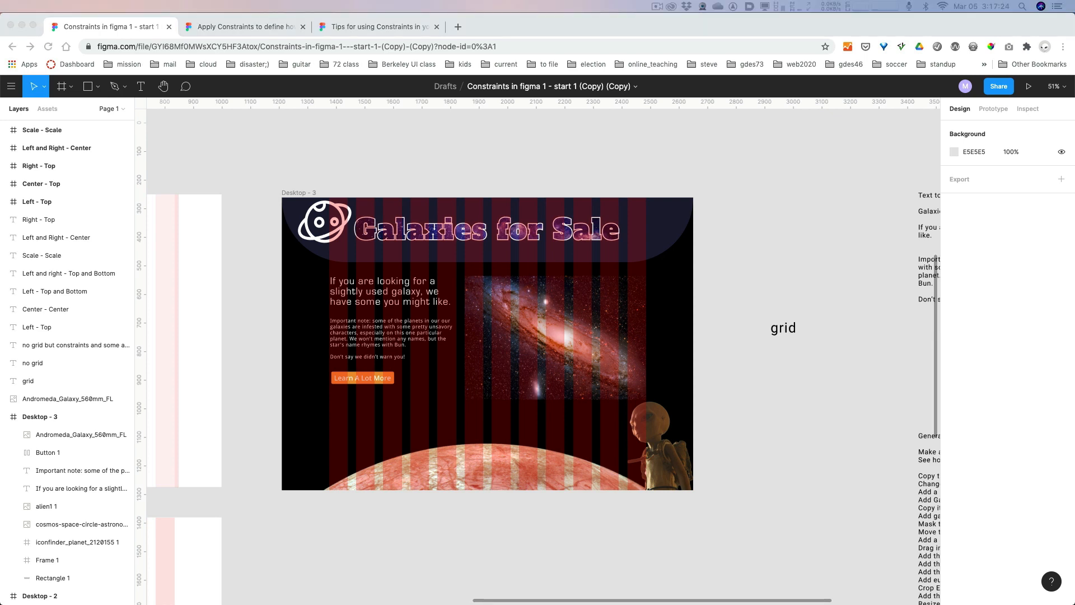
pyautogui.click(871, 352)
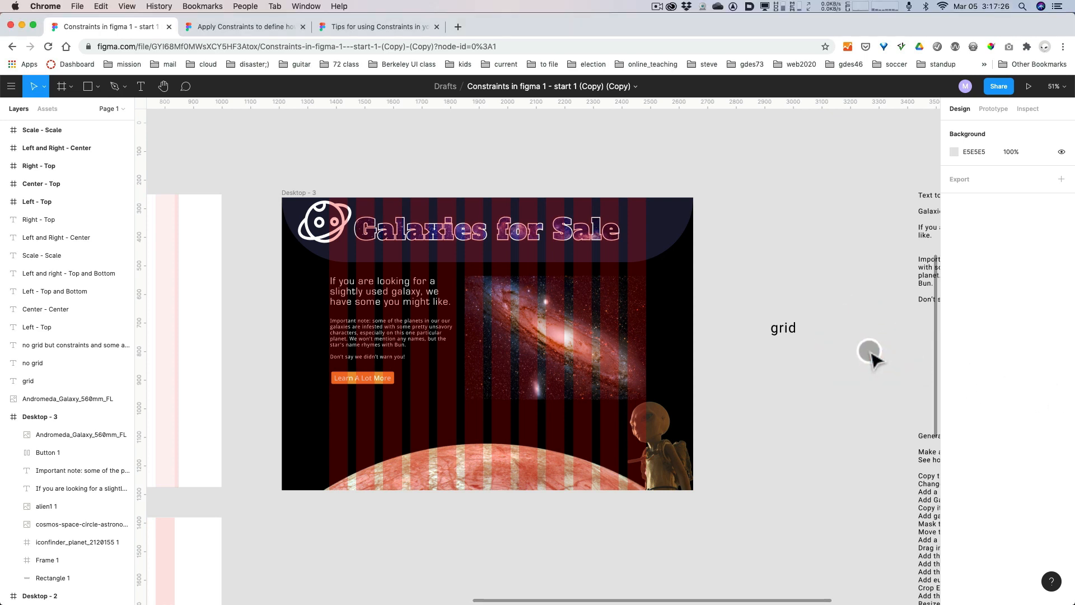
pyautogui.click(773, 384)
pyautogui.click(300, 190)
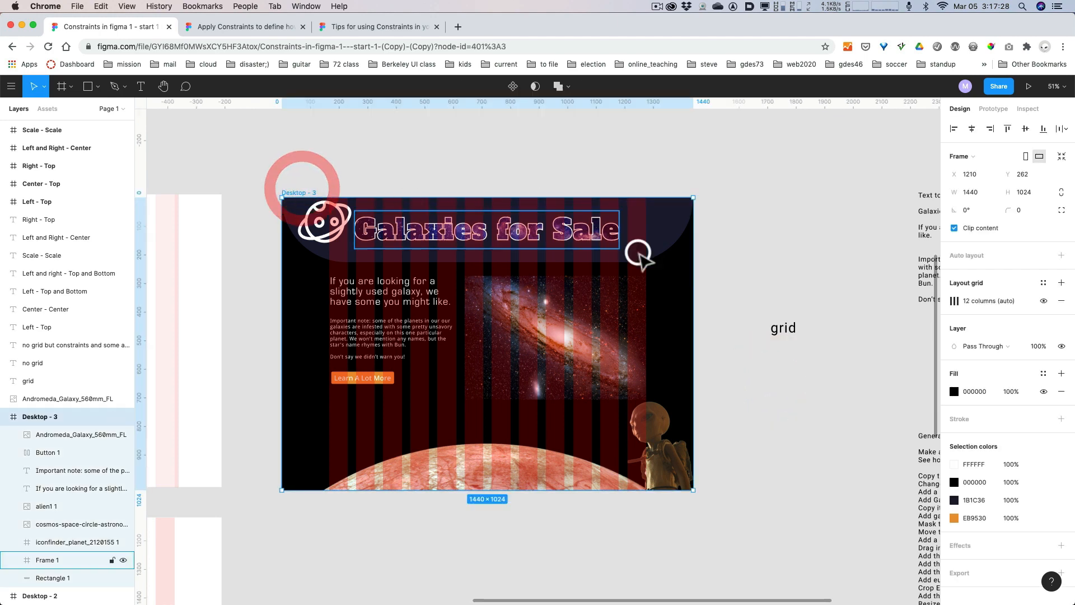
pyautogui.click(1043, 301)
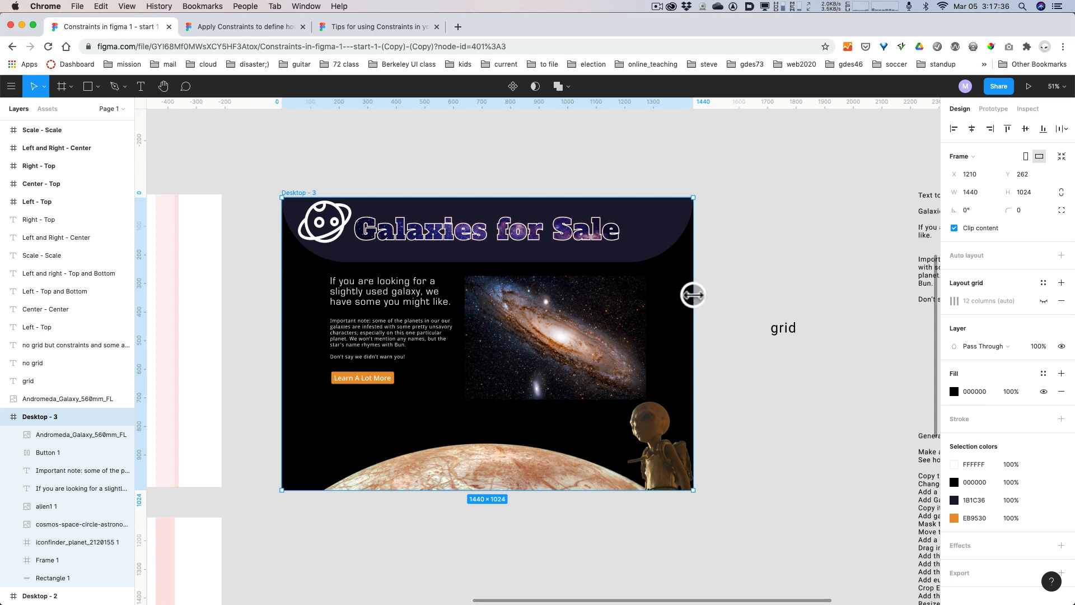
# Test how Desktop - 3's contents respond to widening the frame to about 1685 and about 1801, undoing each resize.
pyautogui.moveTo(693, 294); pyautogui.dragTo(764, 295)
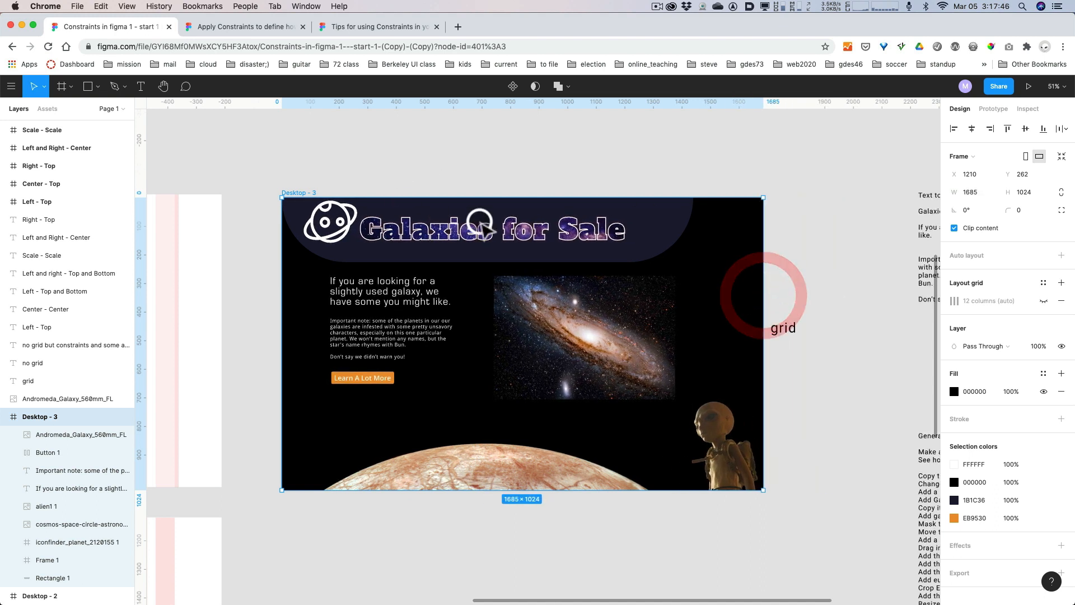
pyautogui.press('cmd+z')
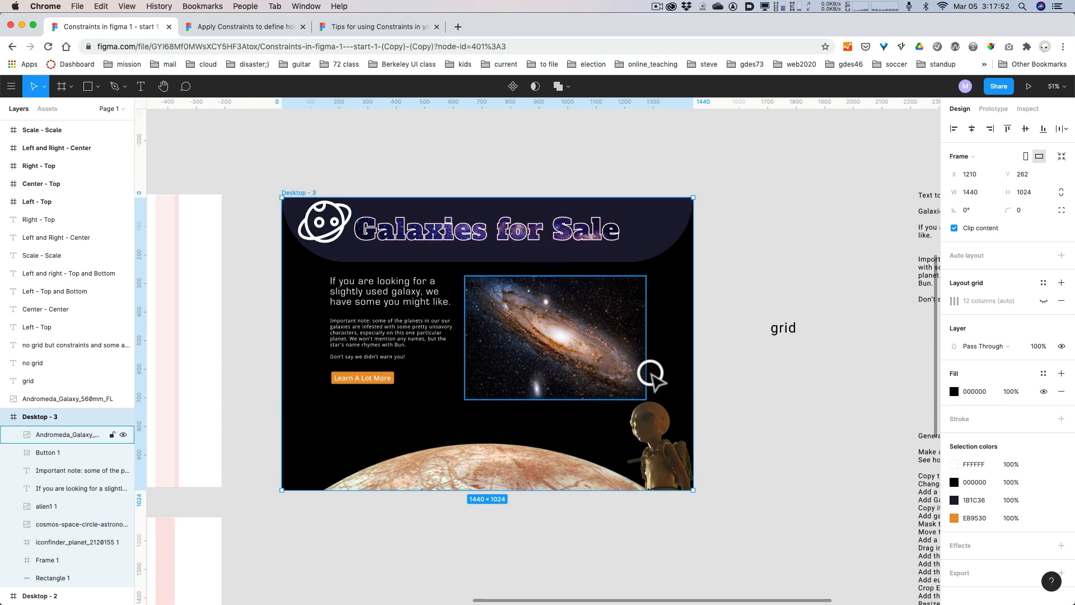
pyautogui.moveTo(693, 324); pyautogui.dragTo(796, 305)
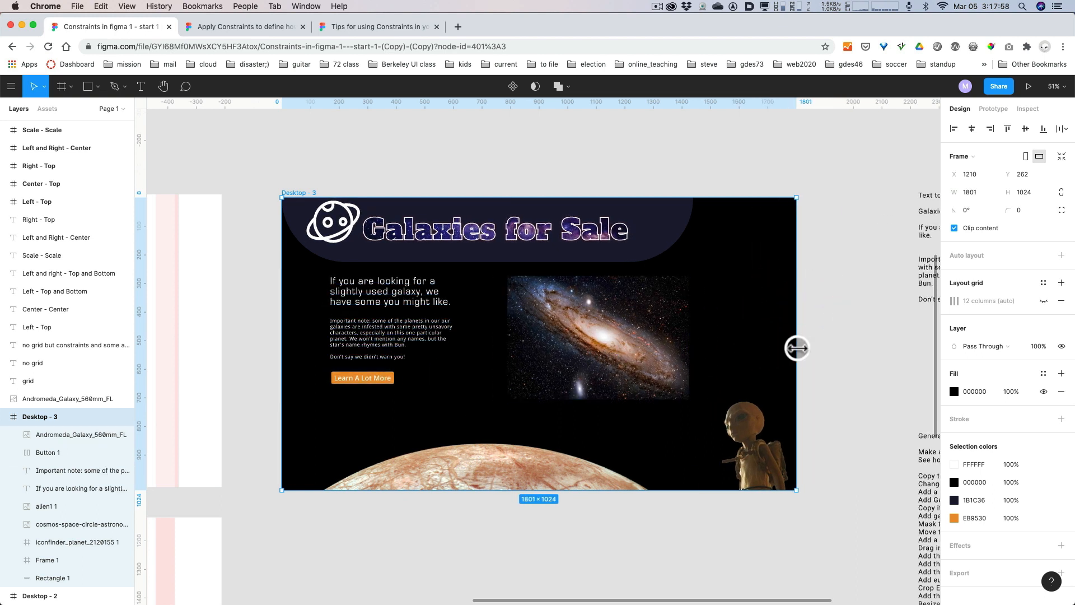
pyautogui.press('super')
pyautogui.press('super+z')
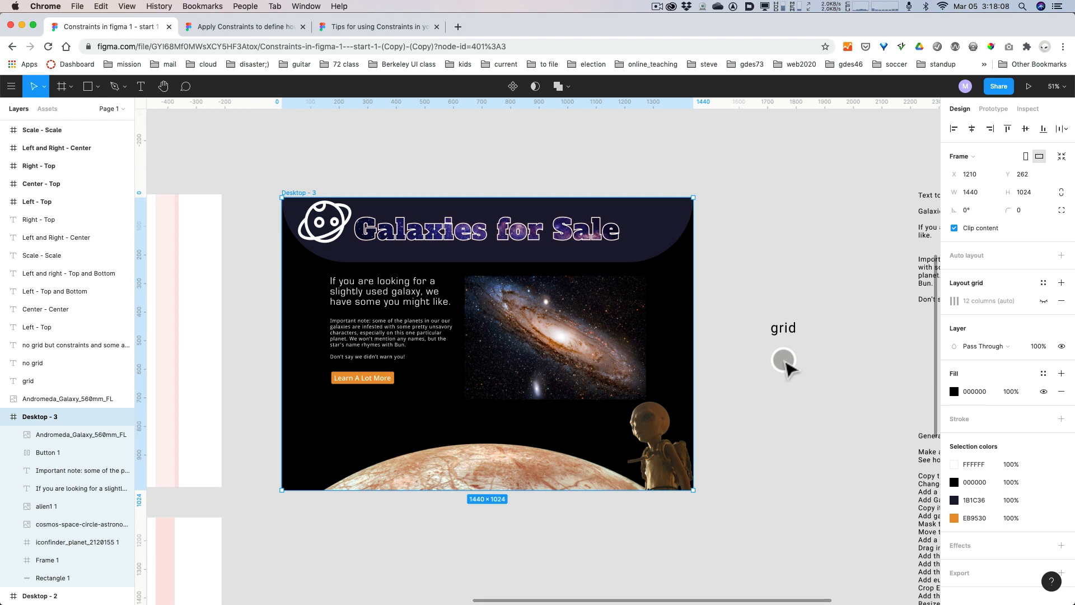
# Duplicate the Desktop - 3 frame straight below itself at X 1210, Y 1356, beside the no grid label.
pyautogui.scroll(-1, 751, 363)
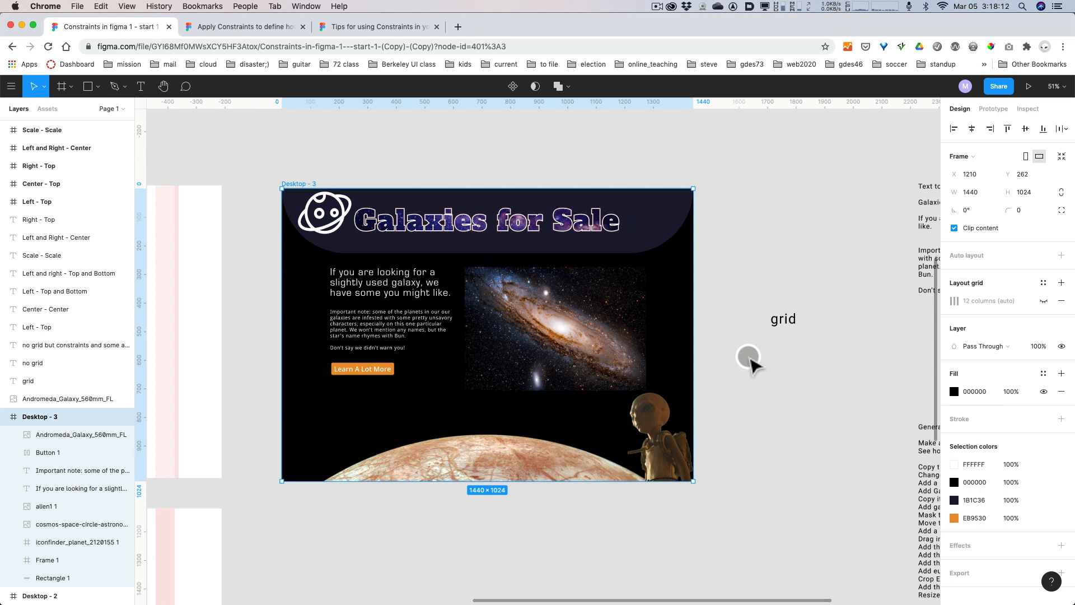
pyautogui.press('-')
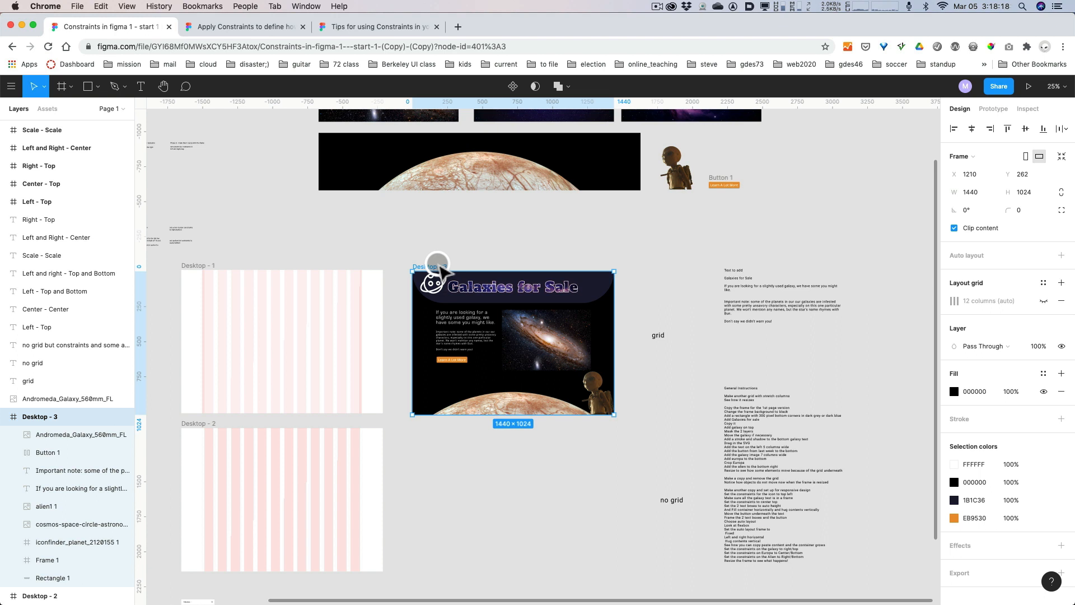
pyautogui.moveTo(441, 271); pyautogui.dragTo(436, 420)
pyautogui.press('alt')
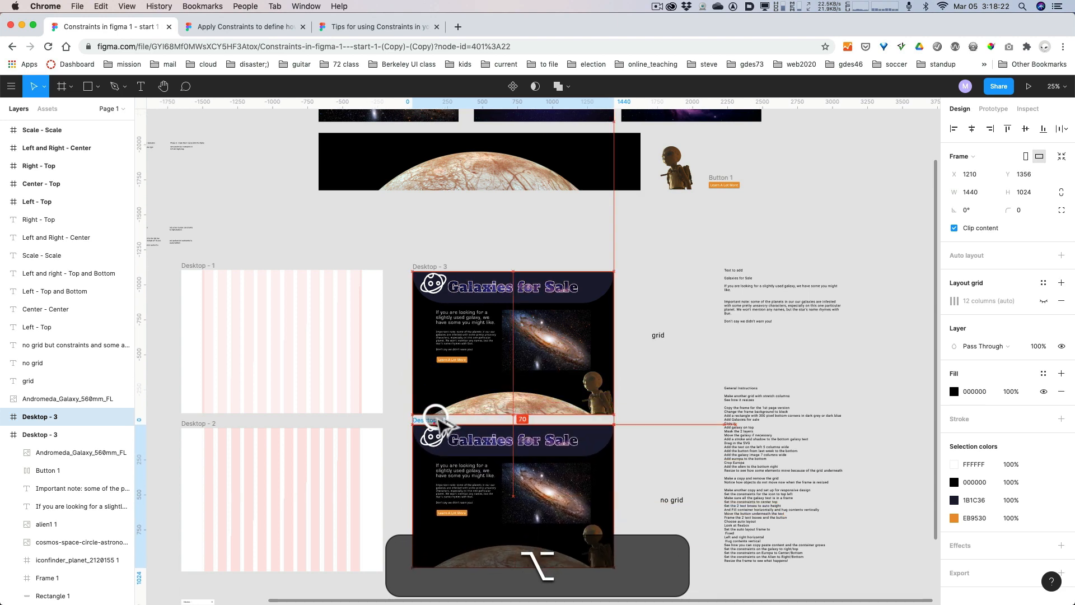
pyautogui.scroll(-5, 680, 389)
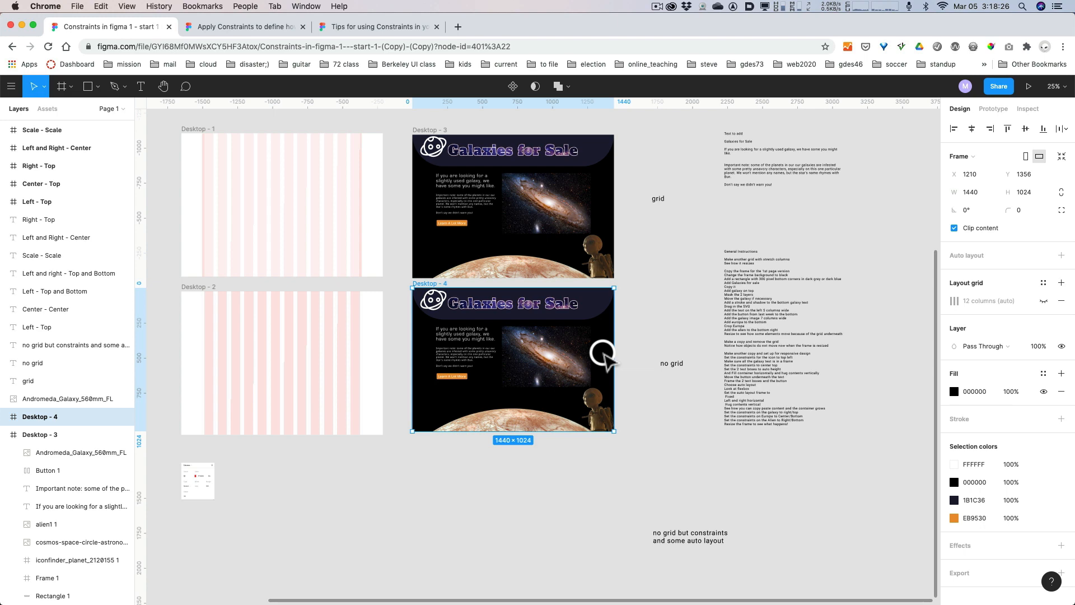
# Remove the 12-column layout grid from the duplicated frame, Desktop - 4.
pyautogui.press('+')
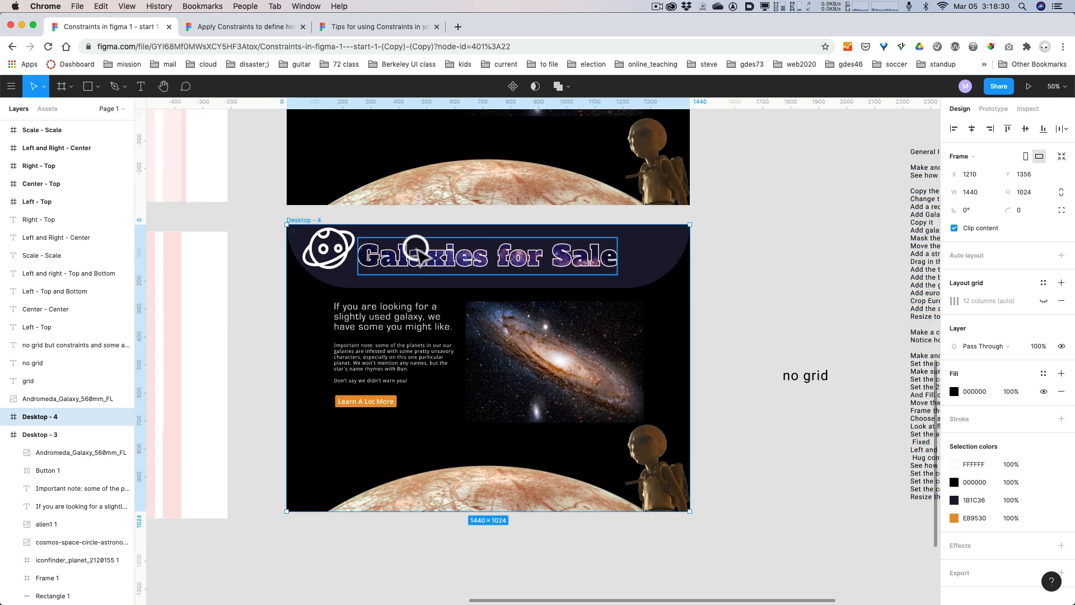
pyautogui.click(1061, 303)
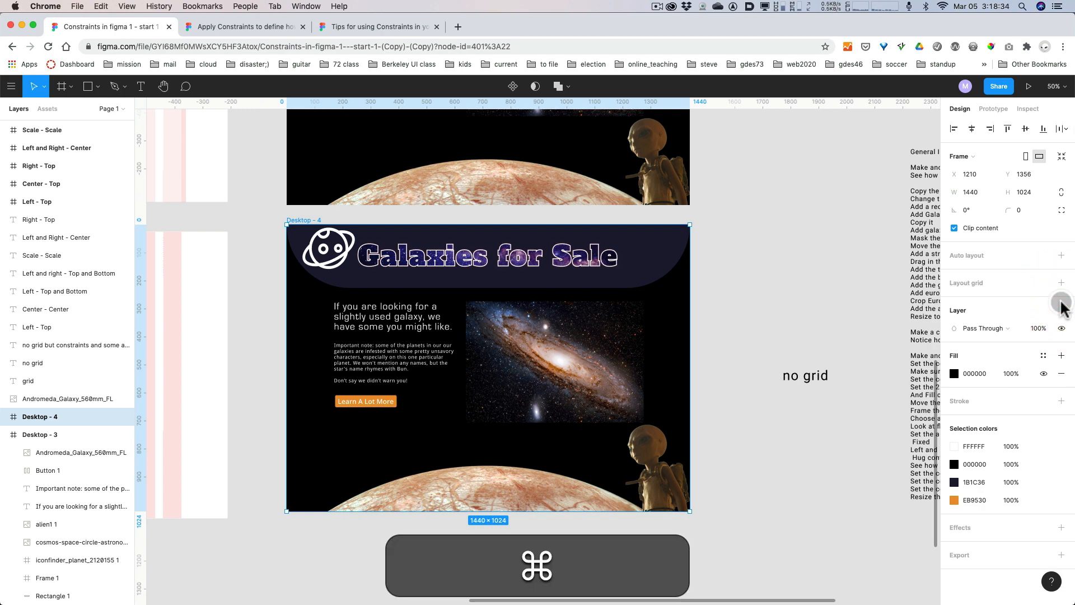
pyautogui.press('super+z')
pyautogui.press('alt+super+8')
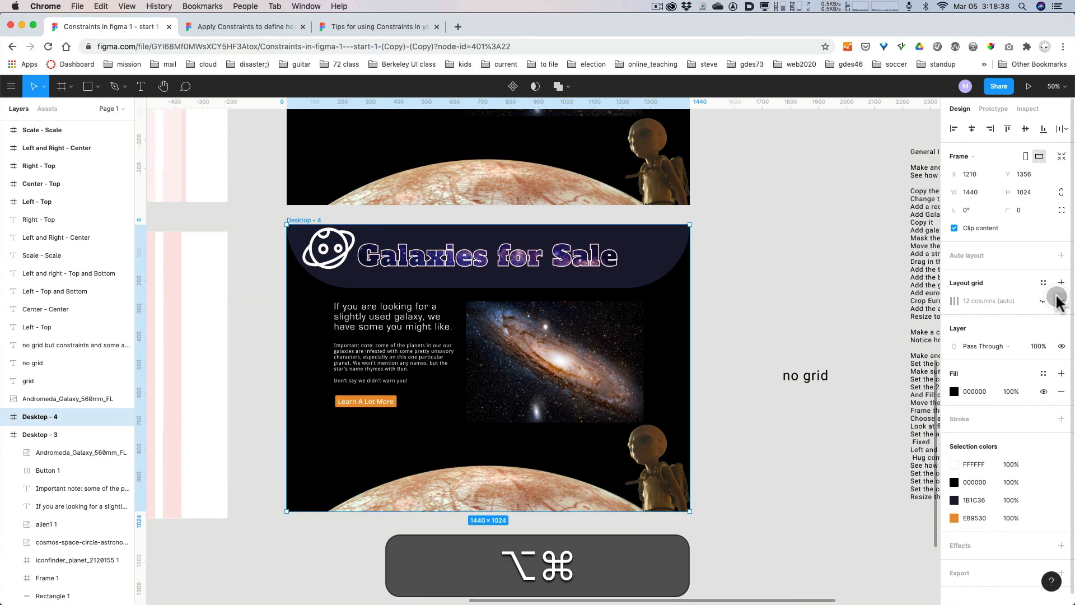
pyautogui.click(1058, 300)
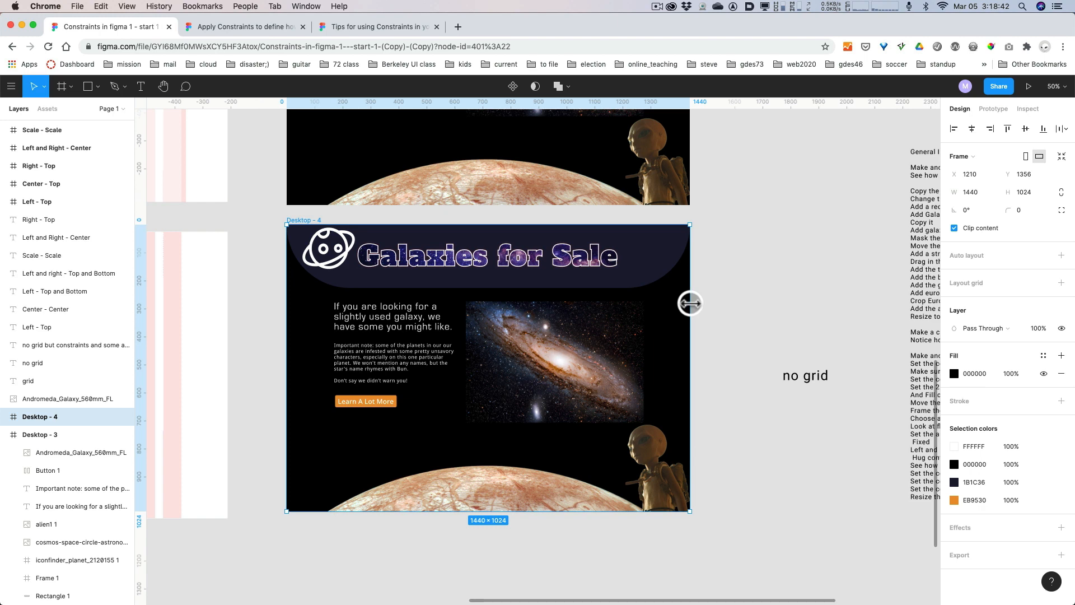
# Test how Desktop - 4's contents respond without a grid by widening the frame to 1576 and once more, undoing each resize.
pyautogui.moveTo(690, 303); pyautogui.dragTo(728, 299)
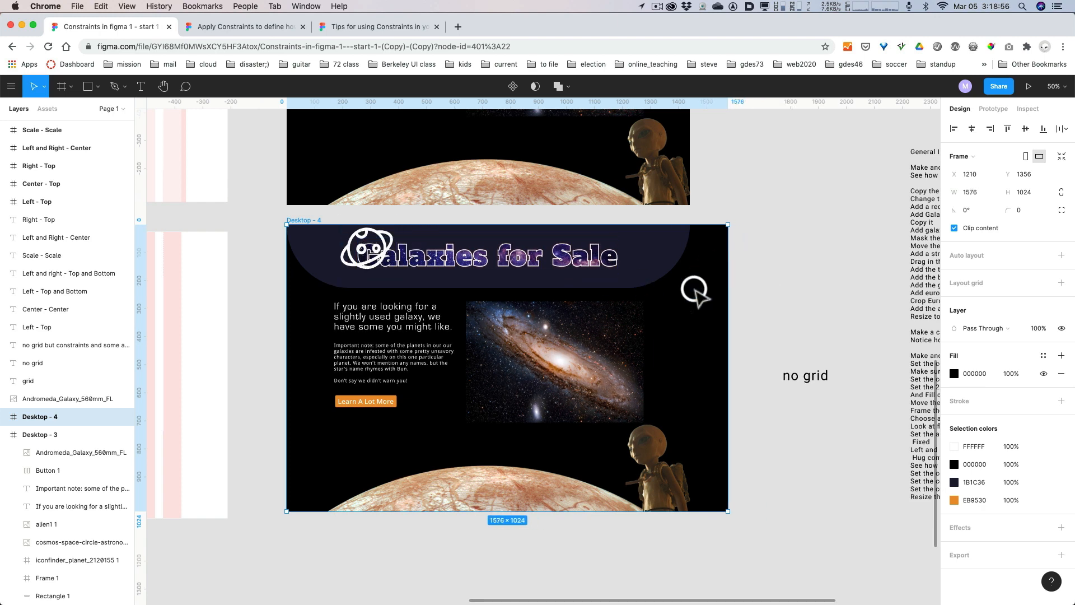
pyautogui.press('super+z')
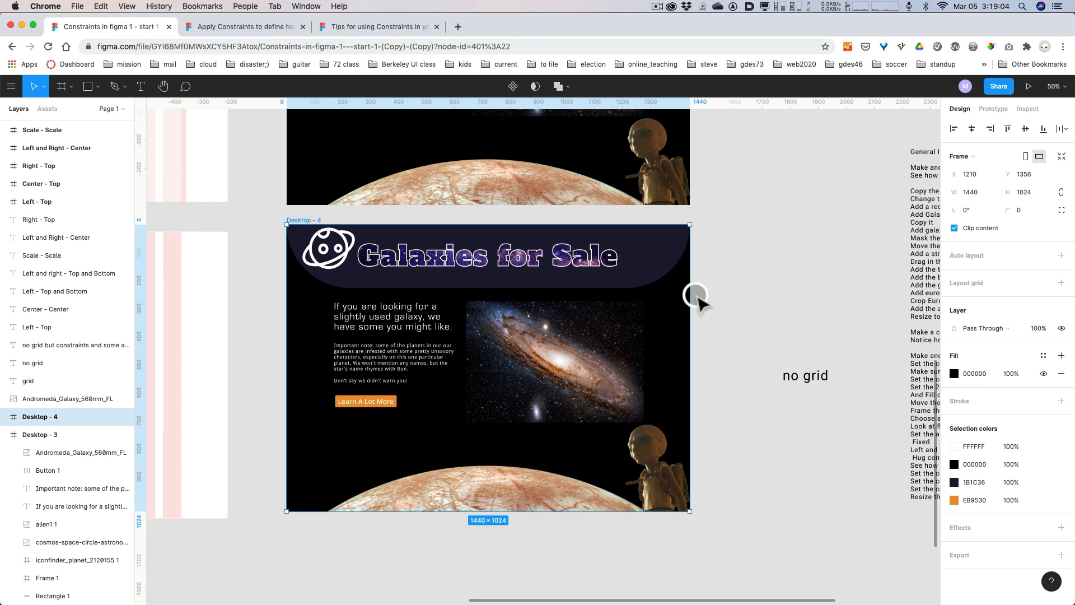
pyautogui.moveTo(689, 300); pyautogui.dragTo(743, 297)
pyautogui.press('super+z')
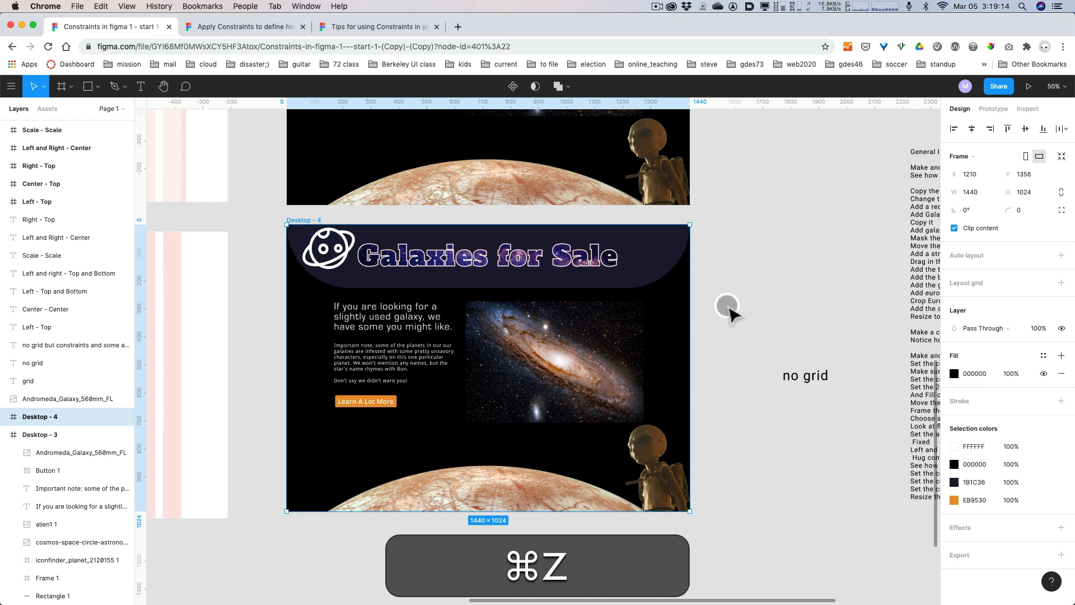
# Examine the no-grid page and the instructions for making a responsive copy with constraints below it.
pyautogui.scroll(-3, 734, 302)
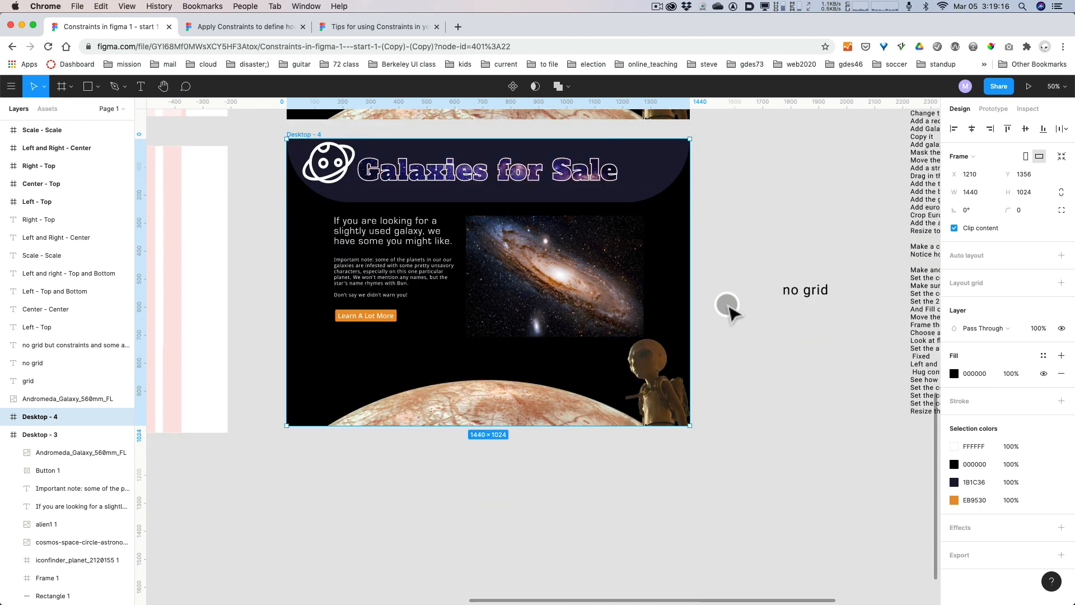
pyautogui.scroll(-4, 727, 304)
pyautogui.scroll(2, 727, 304)
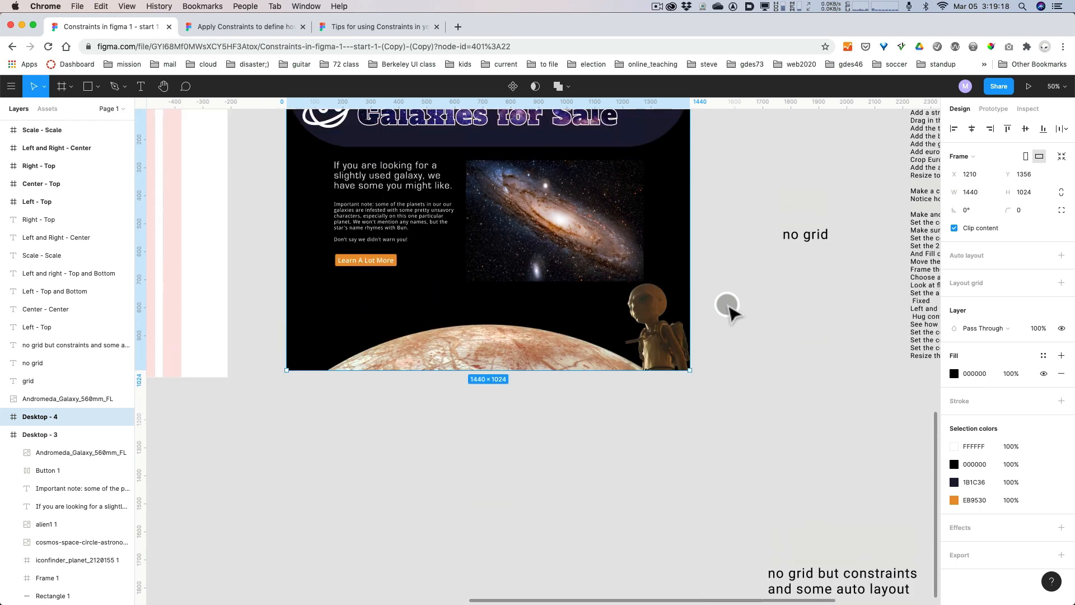
pyautogui.scroll(3, 726, 307)
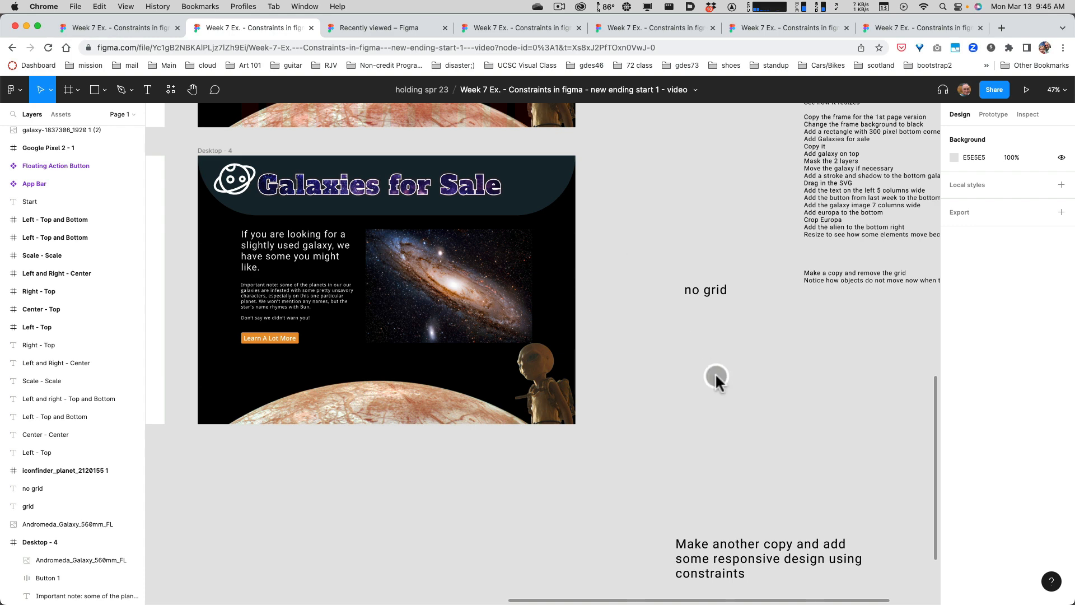
pyautogui.scroll(-5, 715, 372)
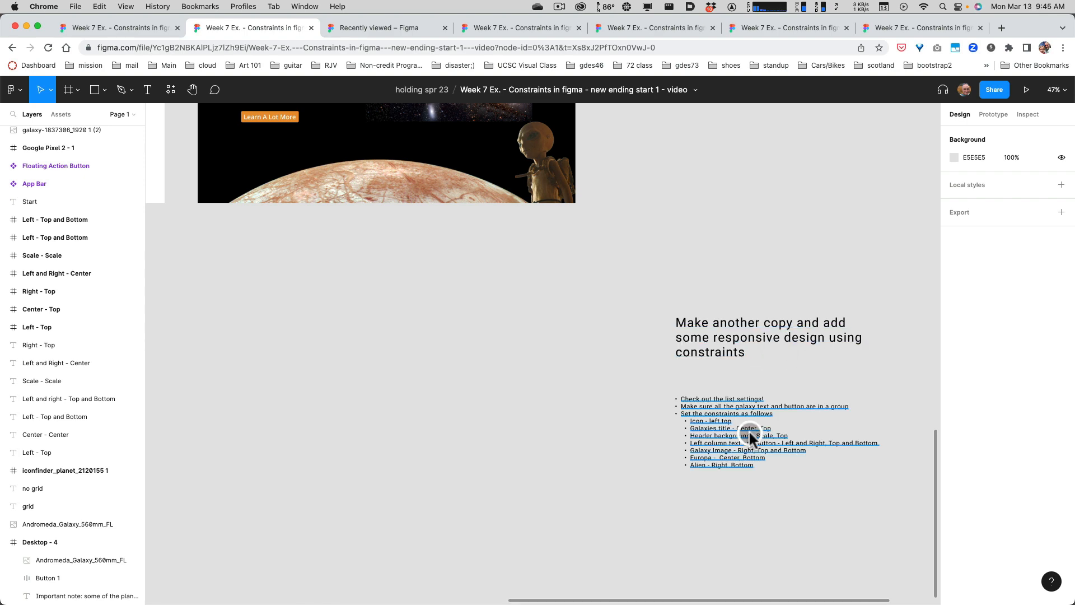
pyautogui.scroll(5, 746, 420)
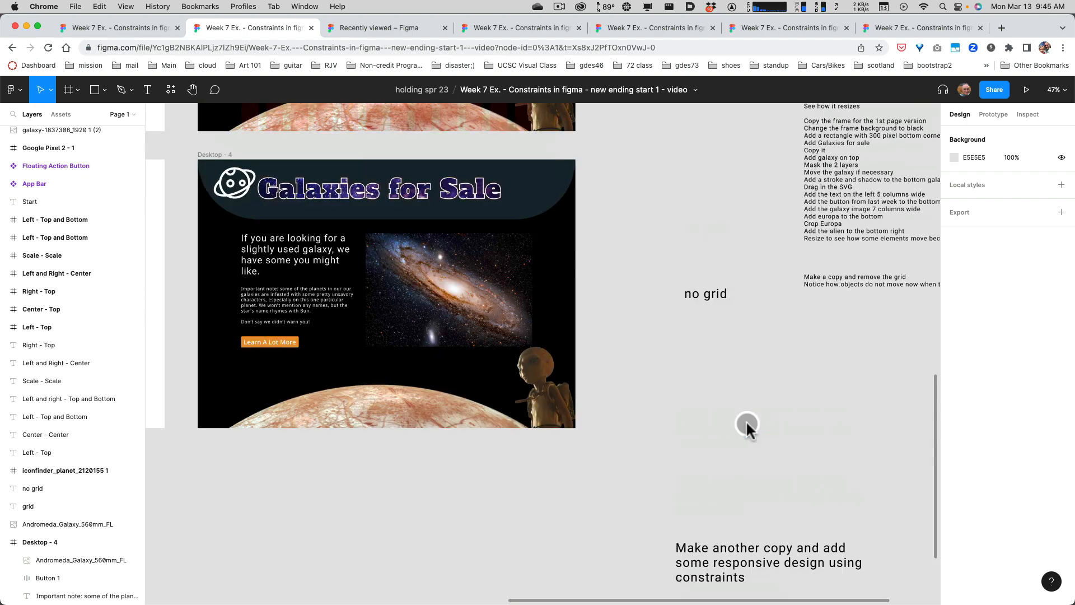
pyautogui.scroll(4, 711, 300)
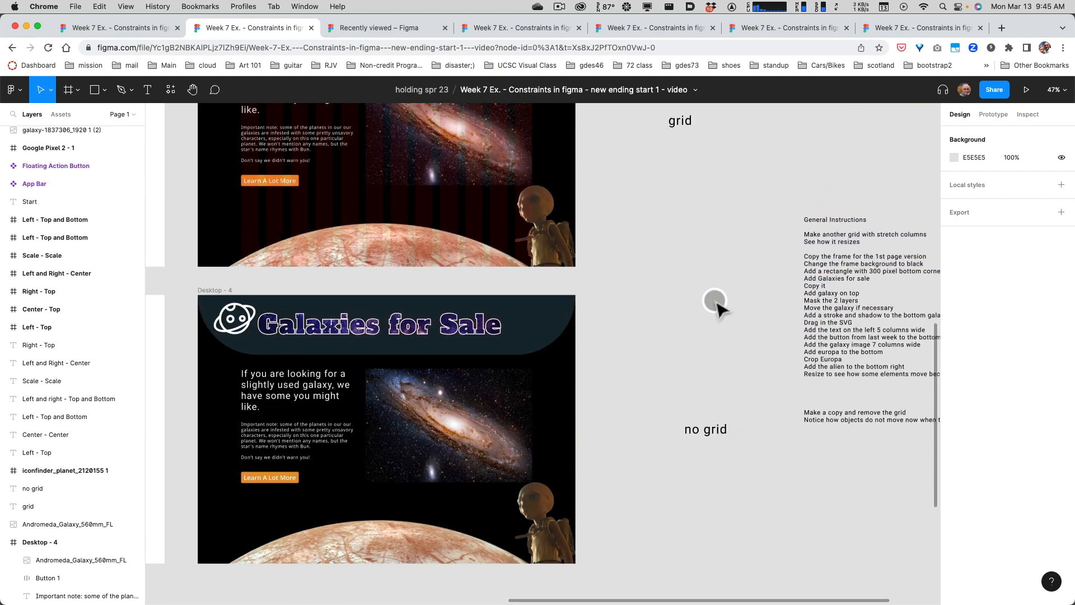
pyautogui.scroll(-3, 527, 280)
pyautogui.scroll(-3, 527, 280)
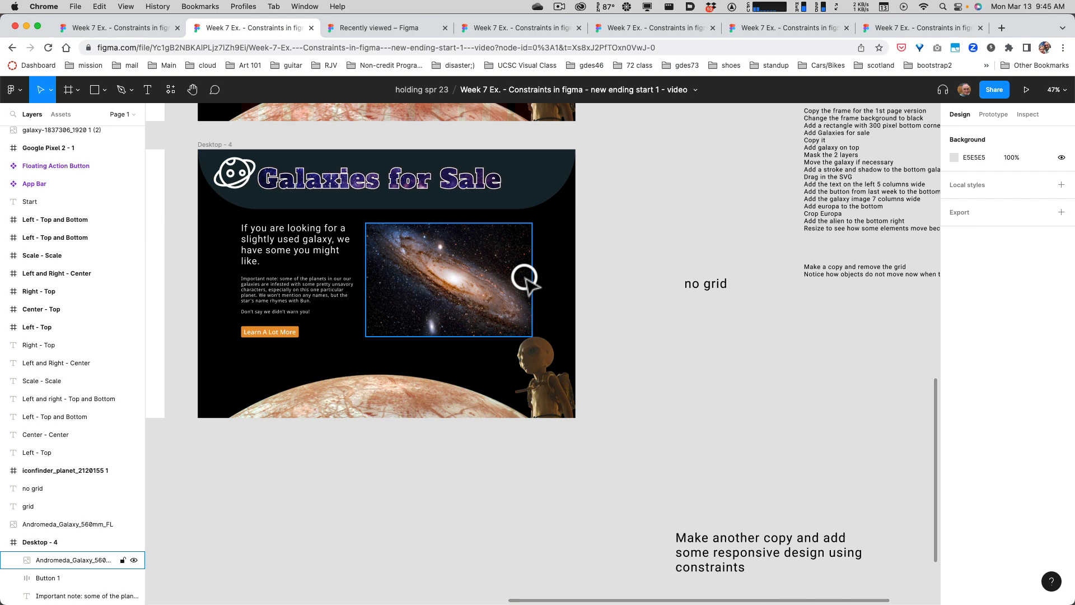
pyautogui.scroll(-8, 715, 413)
pyautogui.scroll(8, 715, 413)
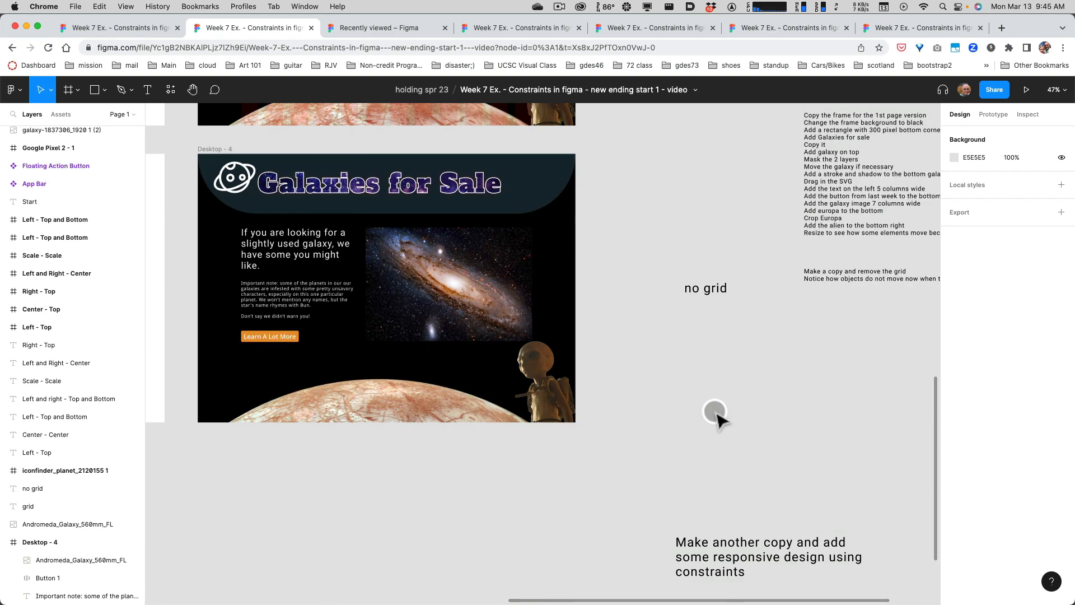
pyautogui.scroll(-7, 715, 413)
pyautogui.scroll(-1, 715, 414)
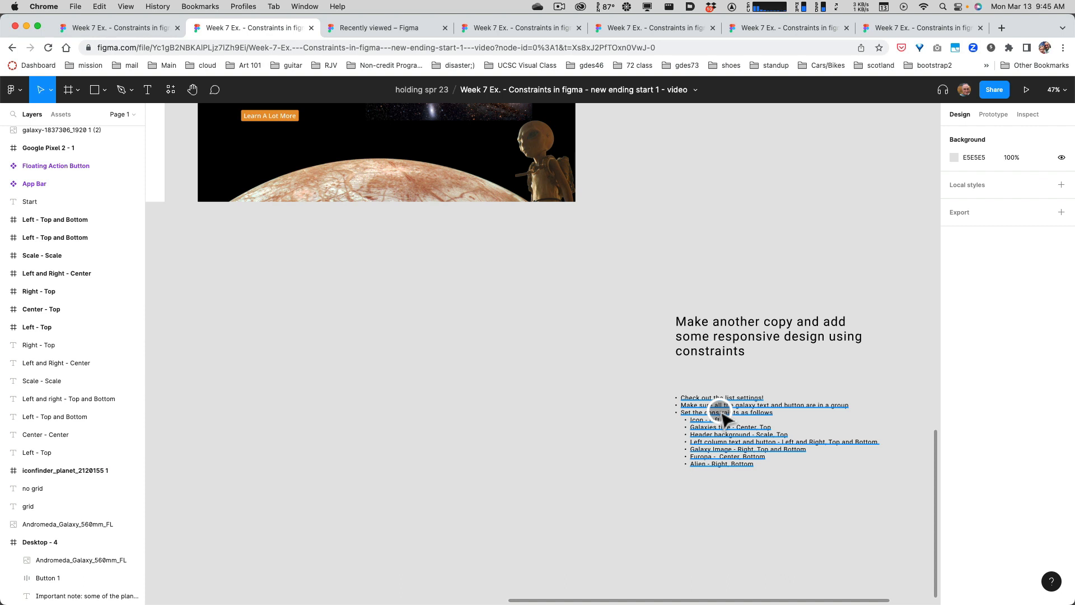
# Inspect the list style and list spacing options in the type settings of the bulleted constraints instructions, and close them.
pyautogui.click(721, 414)
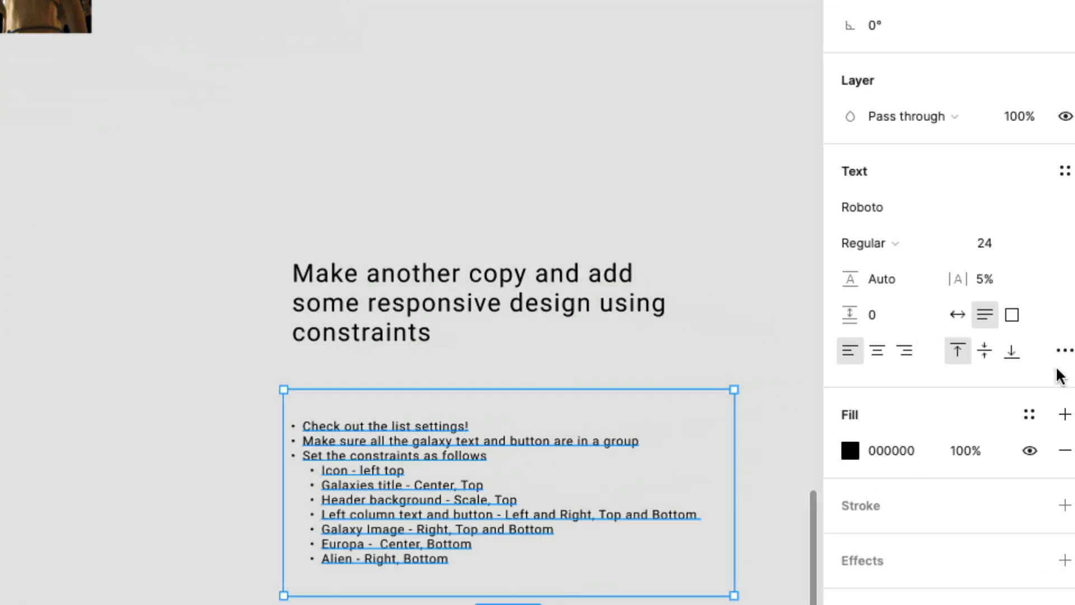
pyautogui.click(1064, 361)
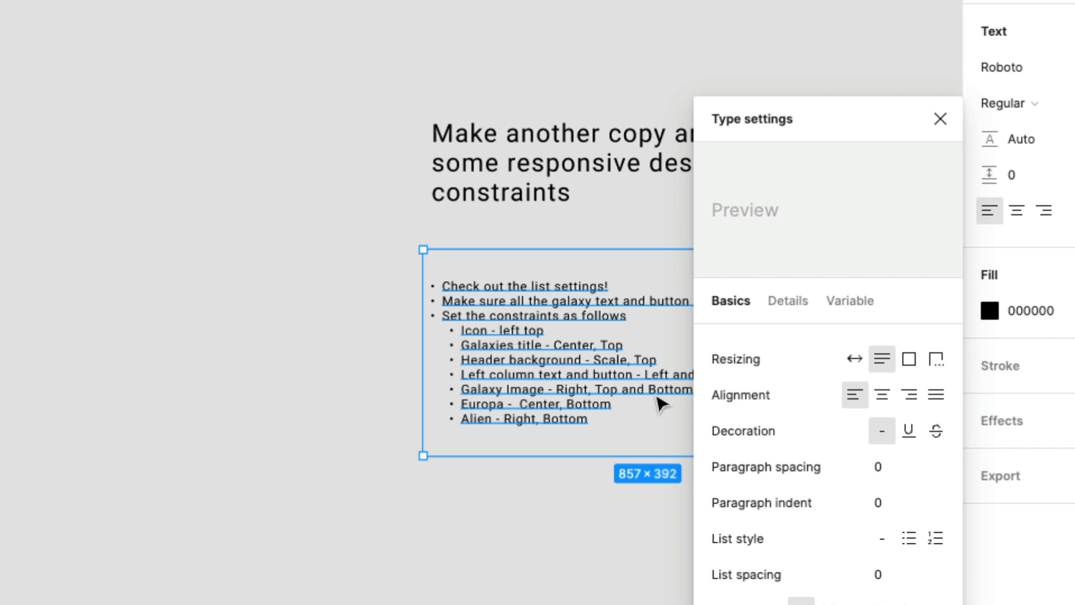
pyautogui.click(657, 396)
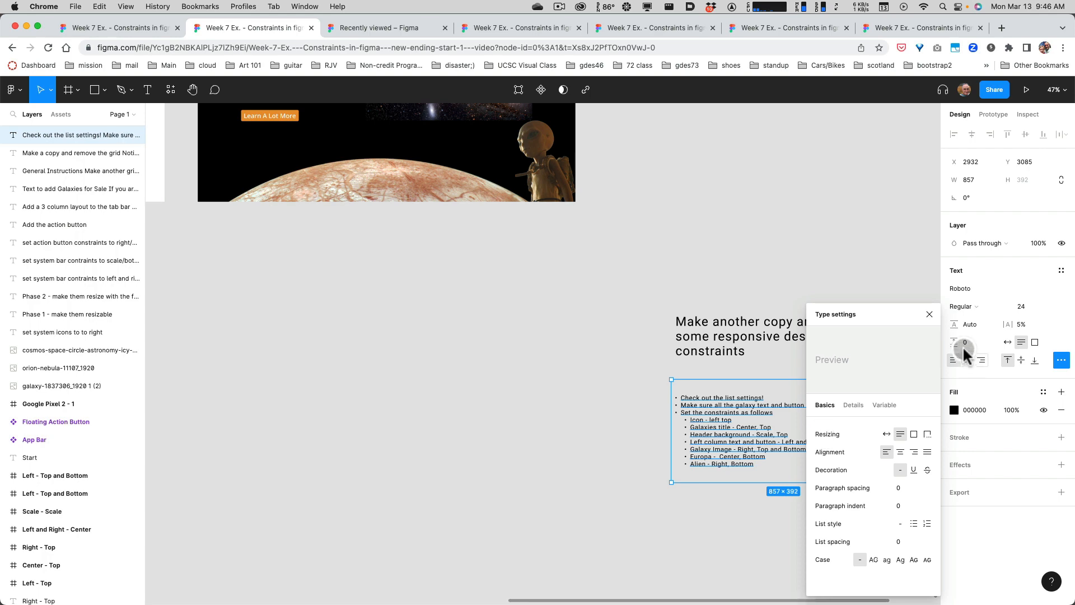
pyautogui.click(929, 314)
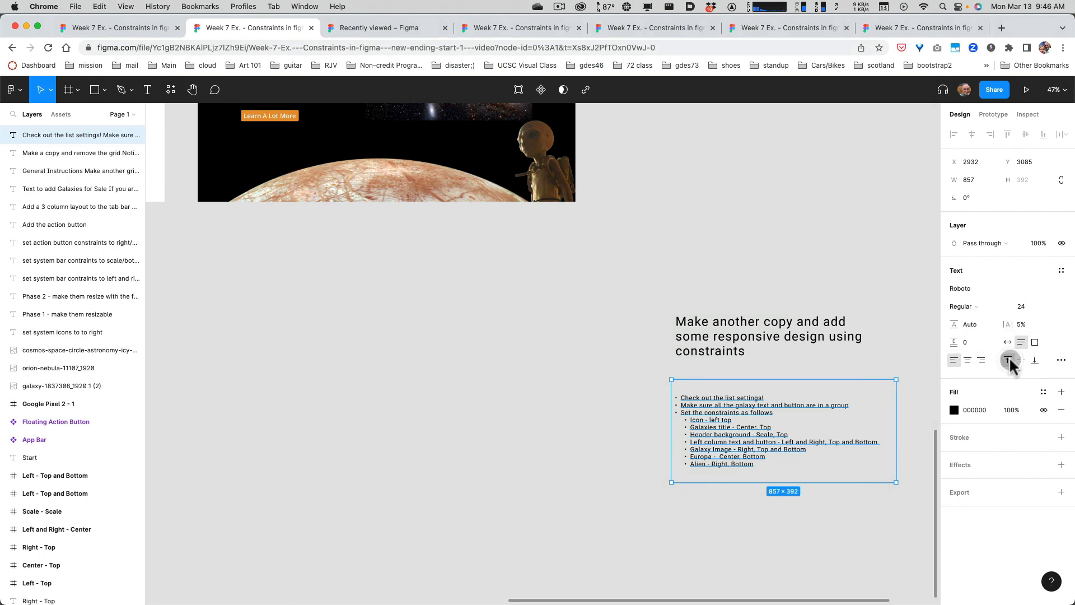
pyautogui.click(1061, 360)
pyautogui.click(1061, 360)
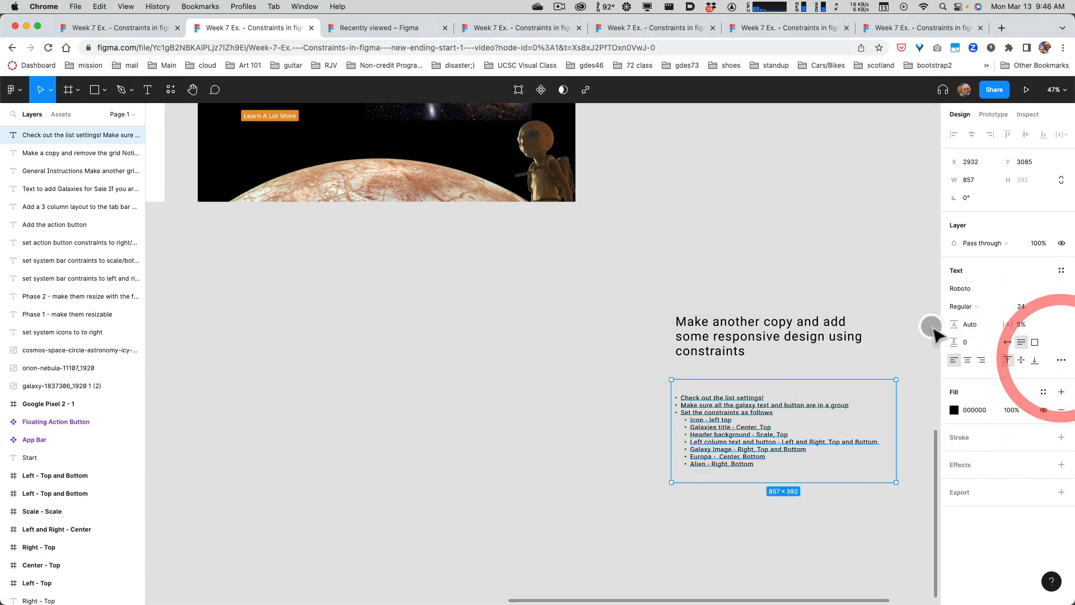
# Test how Desktop - 4's contents respond to widening the frame to 1592, and undo the resize.
pyautogui.scroll(5, 507, 336)
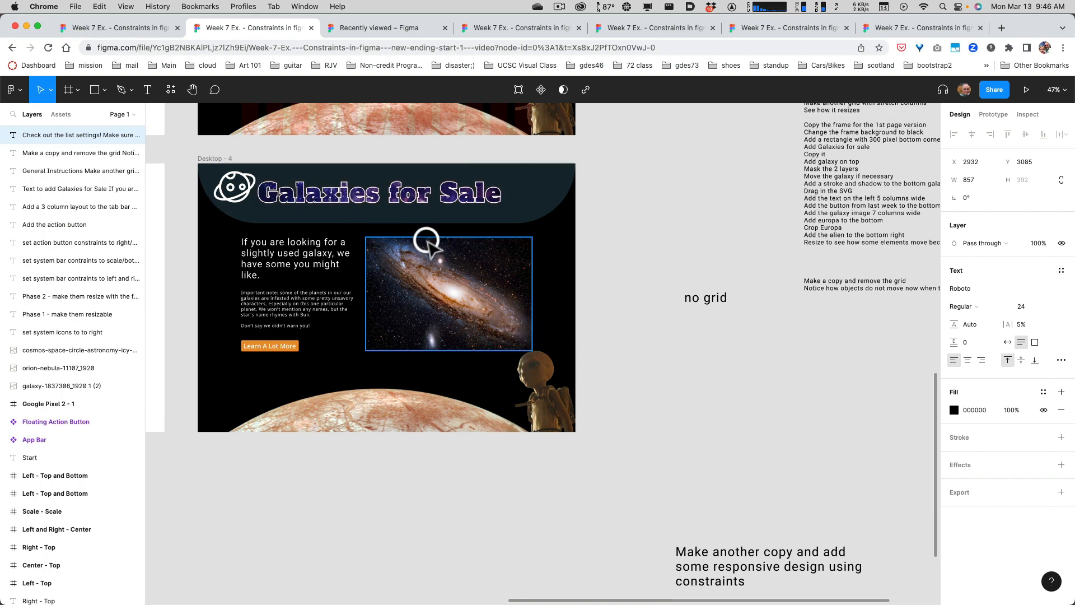
pyautogui.click(219, 158)
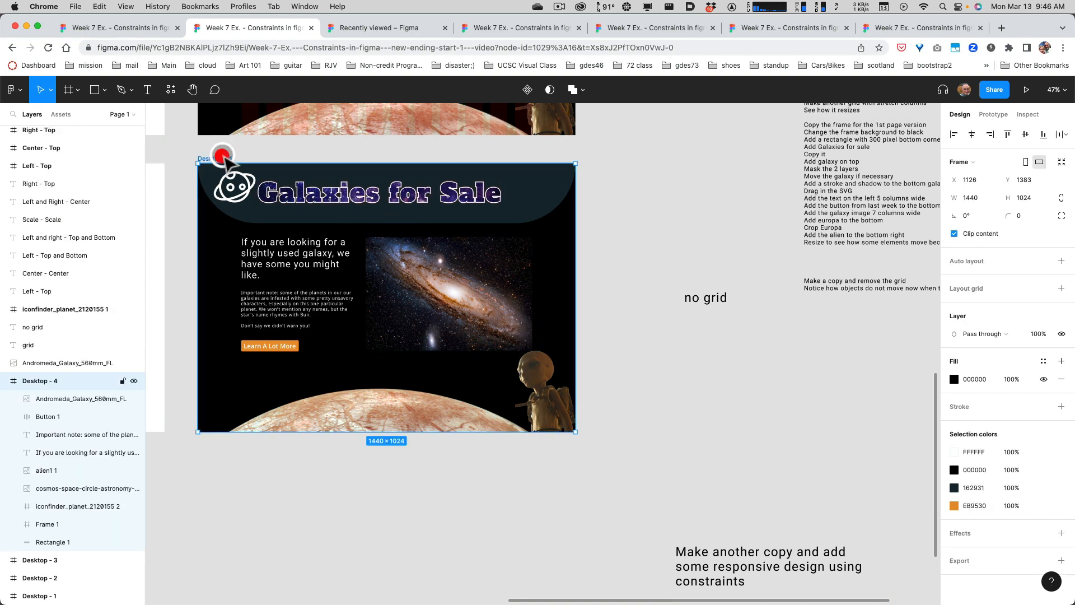
pyautogui.moveTo(575, 223); pyautogui.dragTo(615, 222)
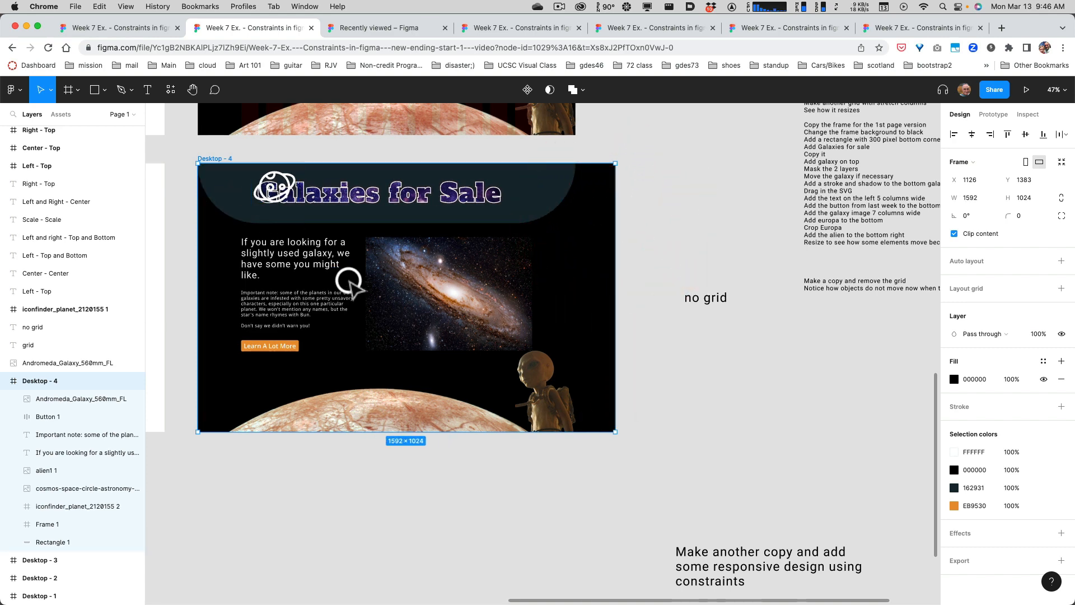
pyautogui.press('super+z')
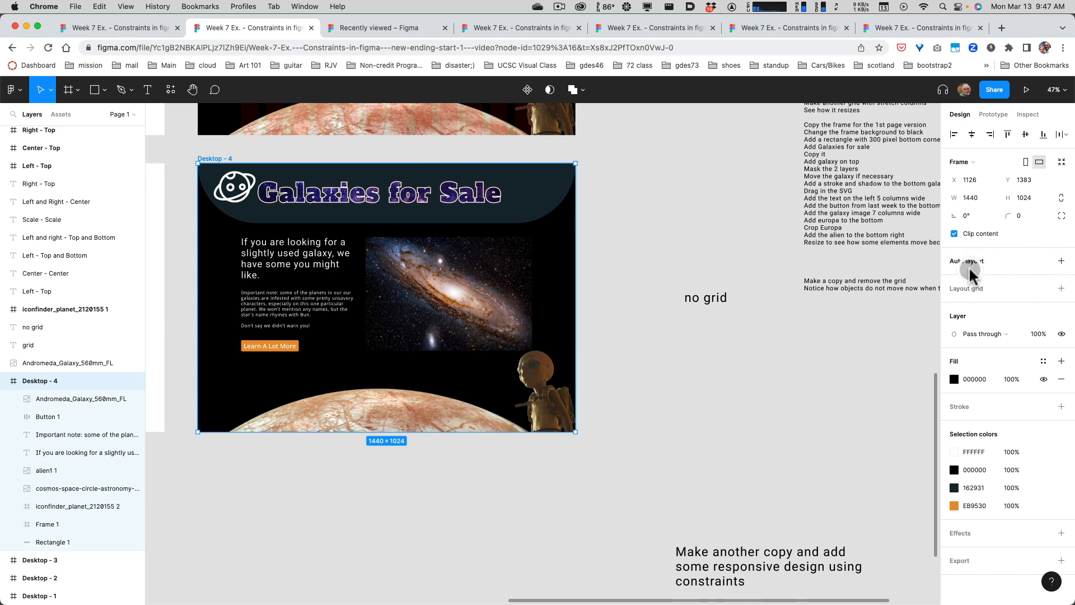
# Try applying auto layout to the whole Desktop - 4 frame, undo it and deselect the frame.
pyautogui.click(1062, 262)
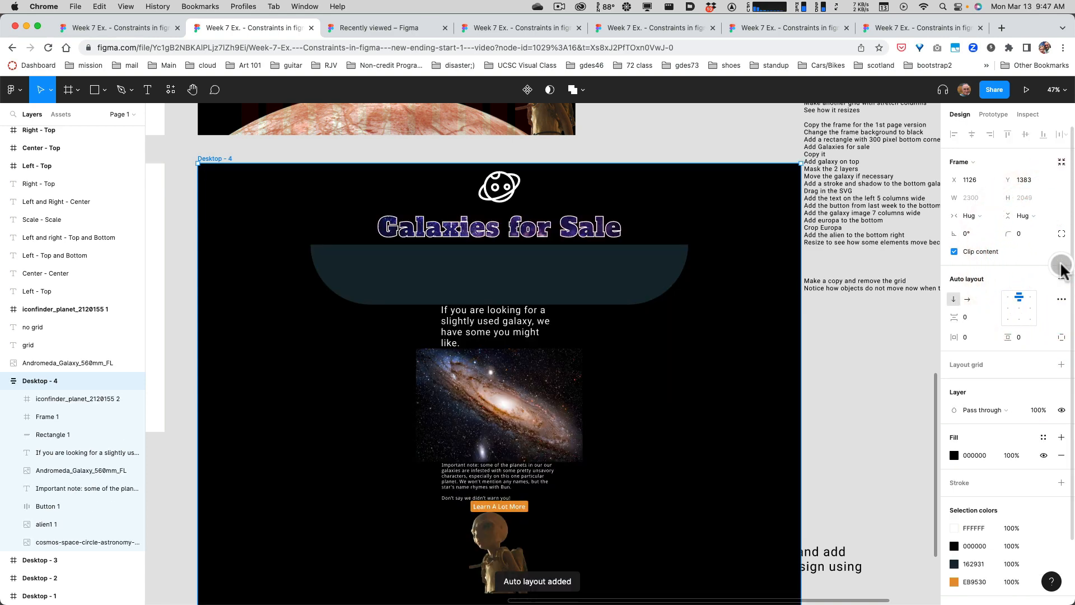
pyautogui.press('super+z')
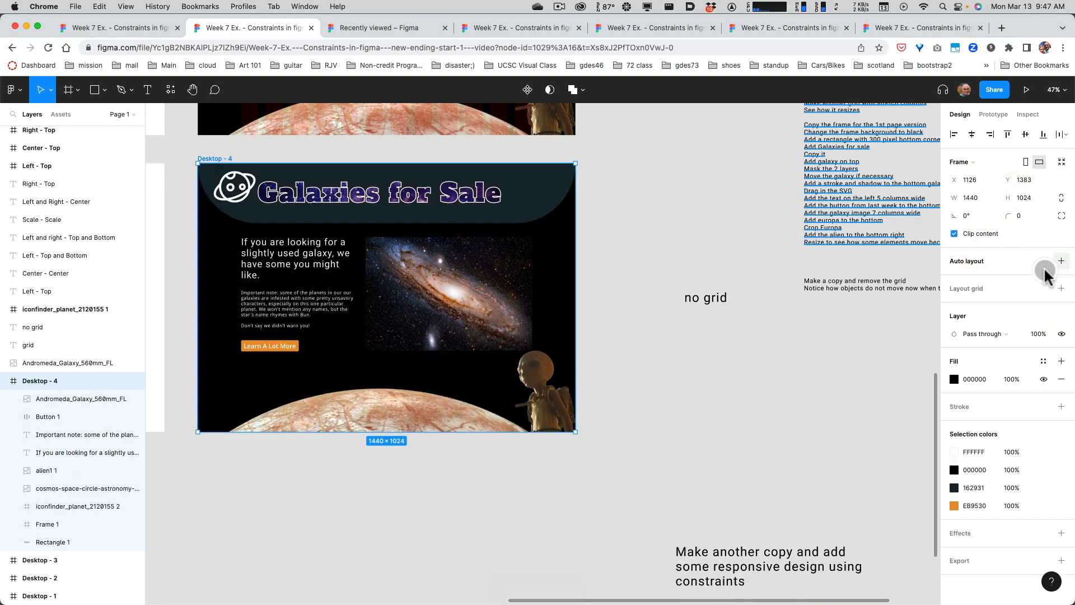
pyautogui.click(621, 280)
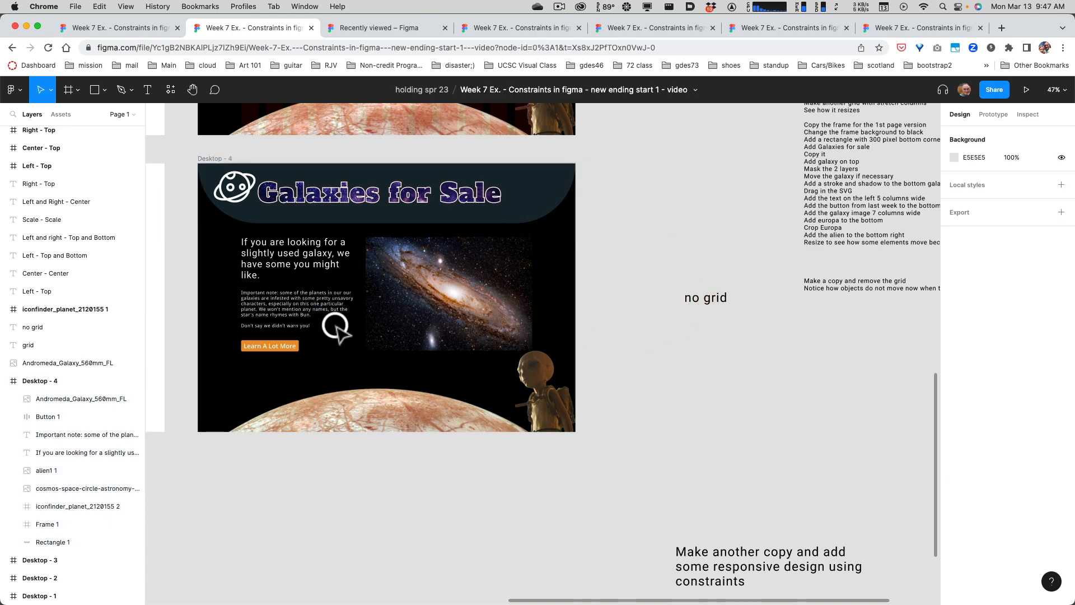
# Duplicate the Desktop - 4 frame straight down to X 1126, Y 2573, beside the responsive design instructions.
pyautogui.scroll(-2, 336, 325)
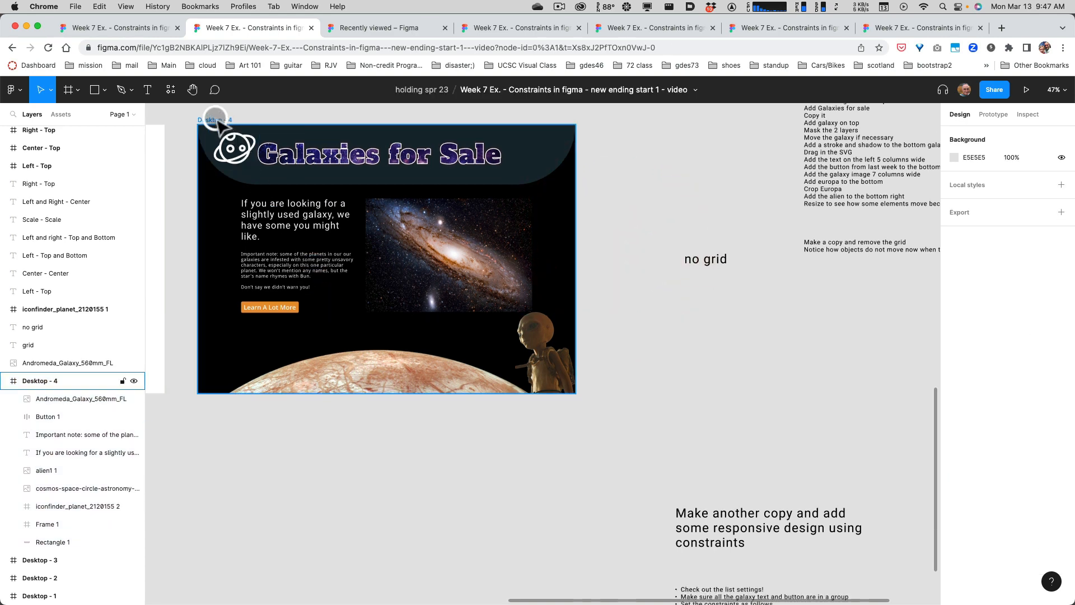
pyautogui.moveTo(215, 121); pyautogui.dragTo(217, 432)
pyautogui.scroll(-10, 482, 456)
pyautogui.scroll(4, 482, 448)
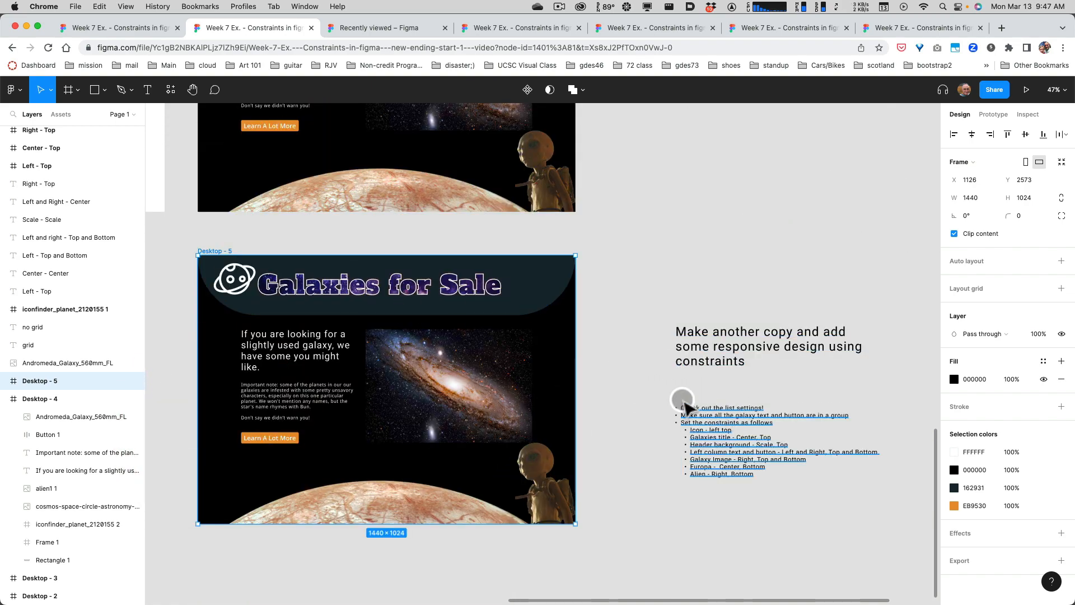
pyautogui.scroll(-1, 638, 394)
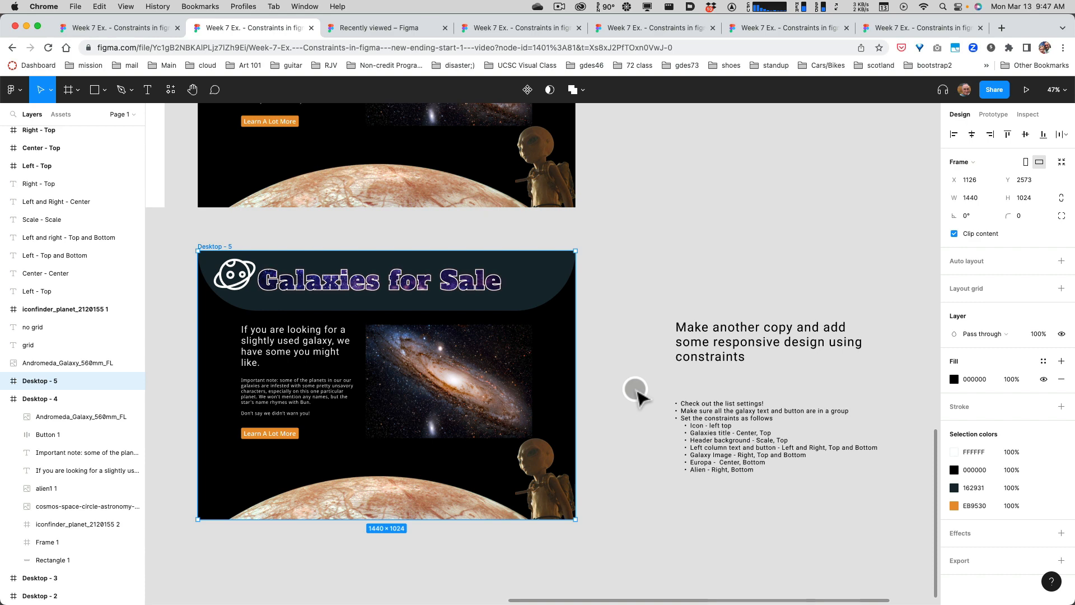
# Set the constraints of the planet icon in Desktop - 5 to Left horizontally and Top vertically.
pyautogui.click(243, 275)
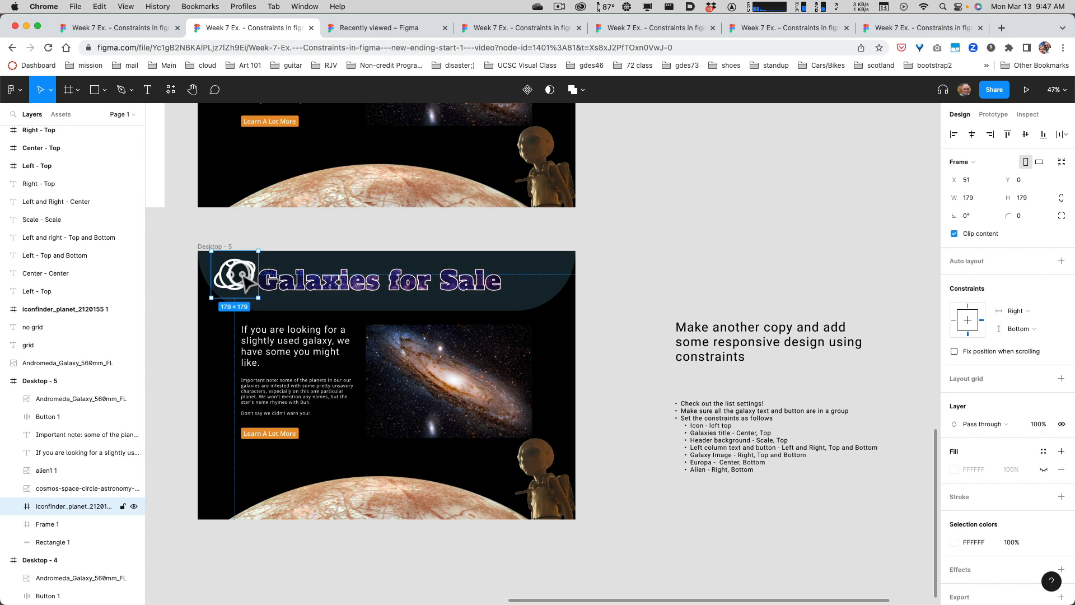
pyautogui.click(1024, 311)
pyautogui.click(1015, 297)
pyautogui.click(1025, 329)
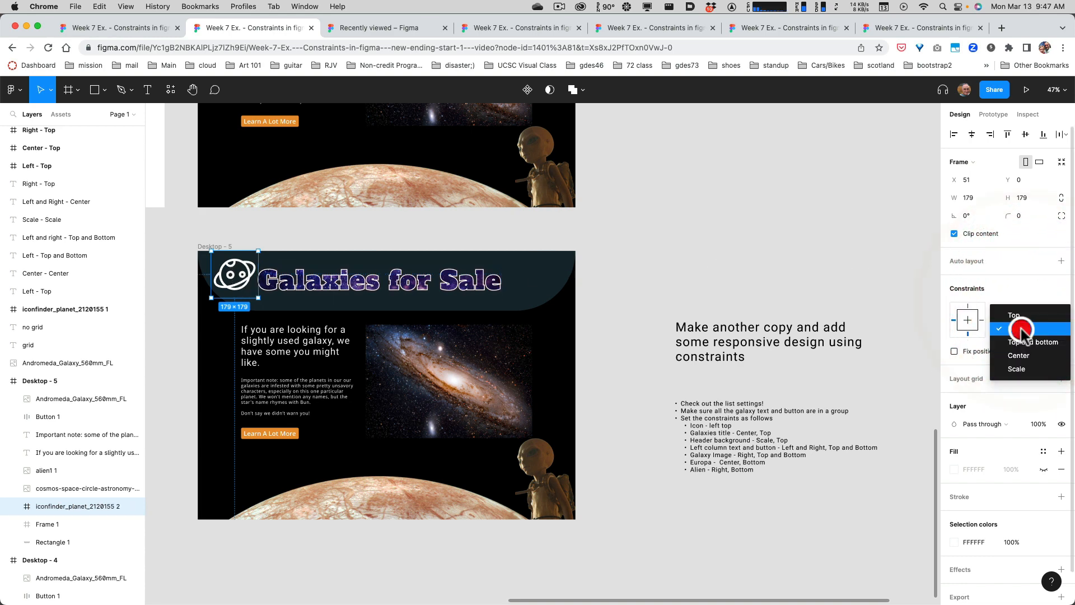
pyautogui.click(1015, 315)
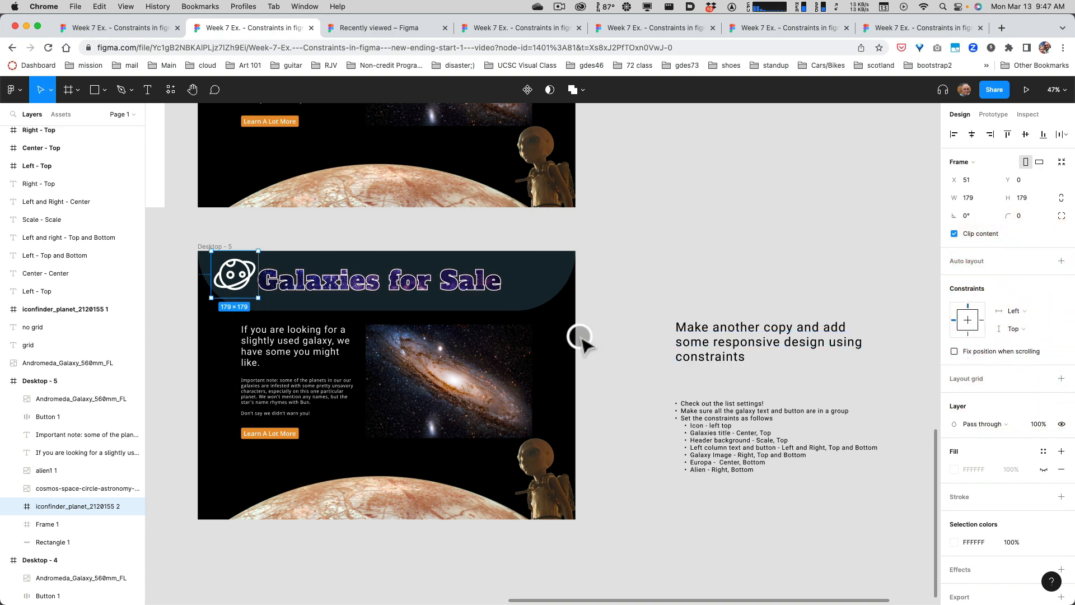
# Set the Galaxies for Sale title's constraints in Desktop - 5 to Center horizontally, with Top vertically.
pyautogui.scroll(-2, 580, 336)
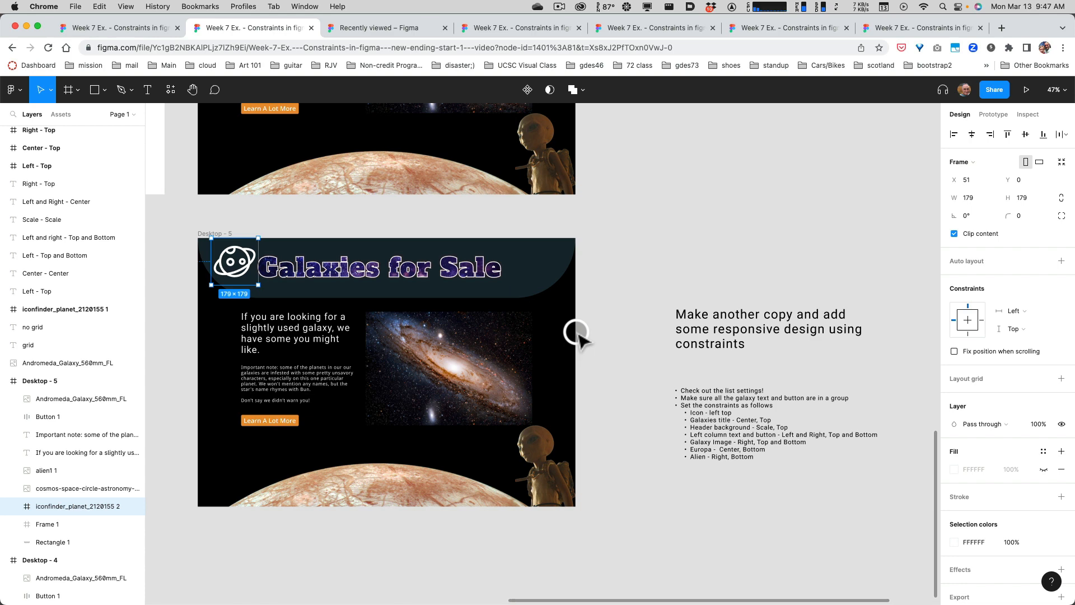
pyautogui.click(404, 277)
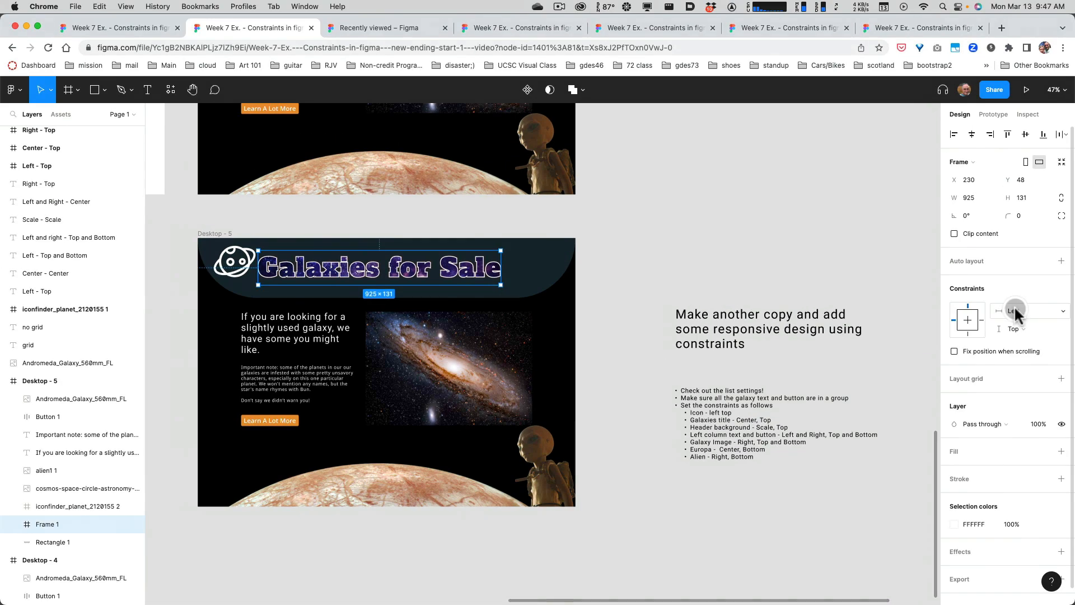
pyautogui.click(1014, 311)
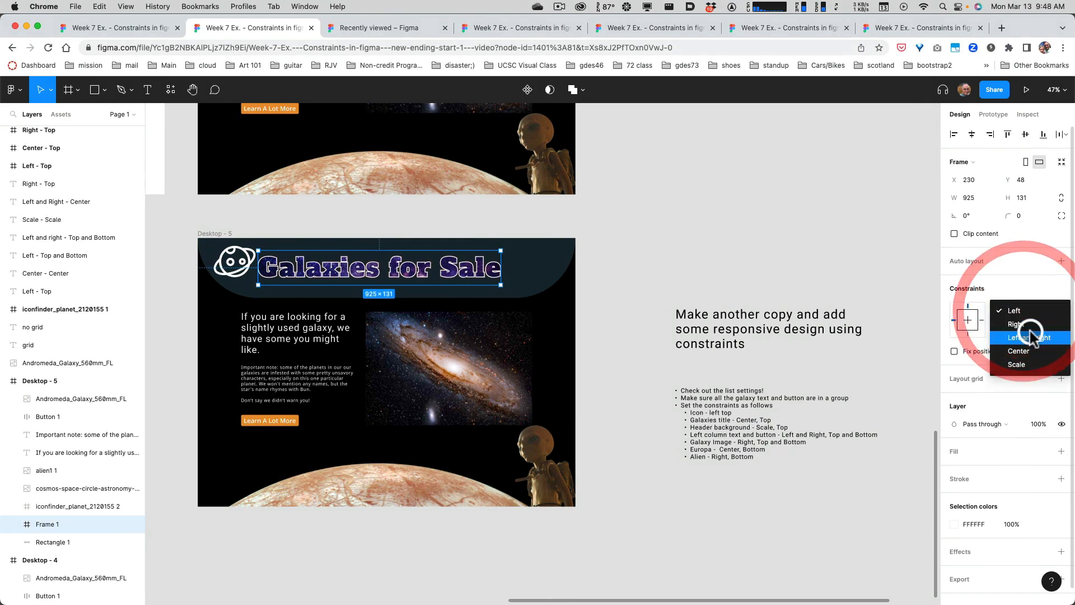
pyautogui.click(1028, 344)
pyautogui.click(1014, 329)
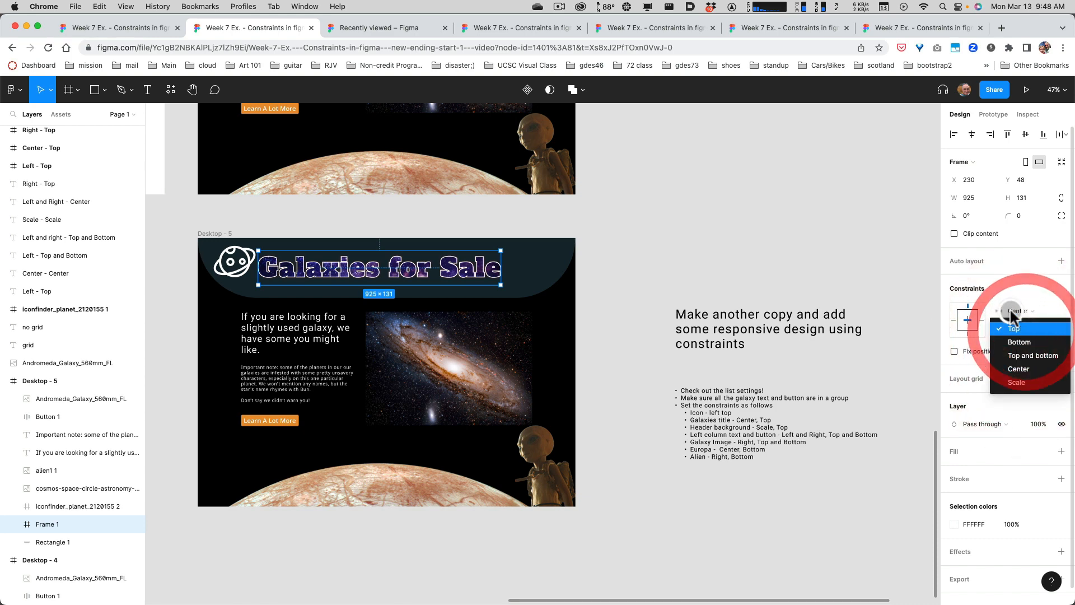
pyautogui.click(1010, 308)
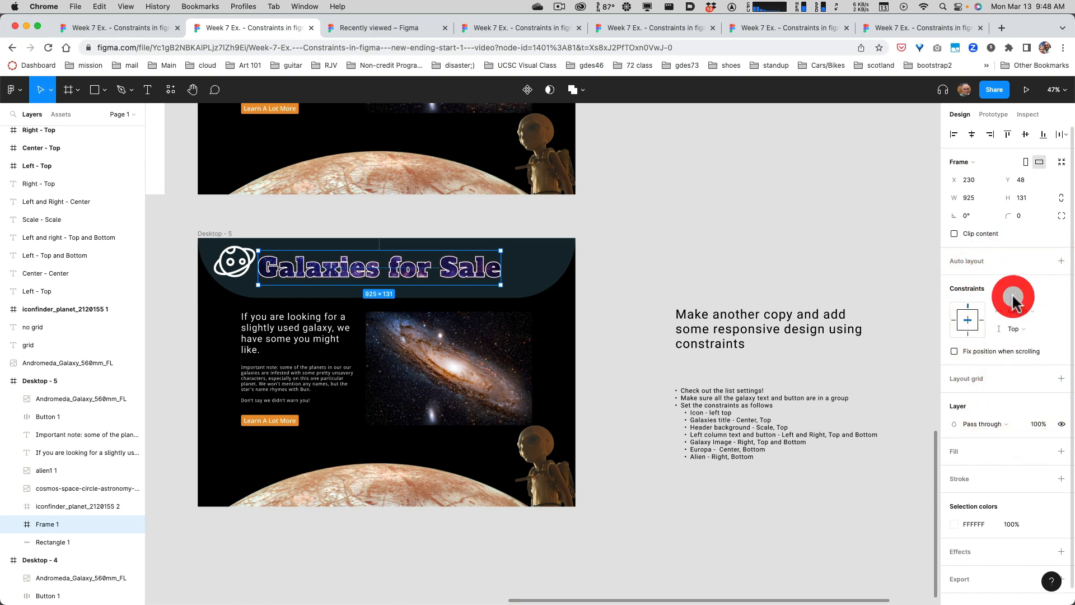
# Set the dark header background shape's constraints in Desktop - 5 to Scale horizontally, with Top vertically.
pyautogui.click(543, 271)
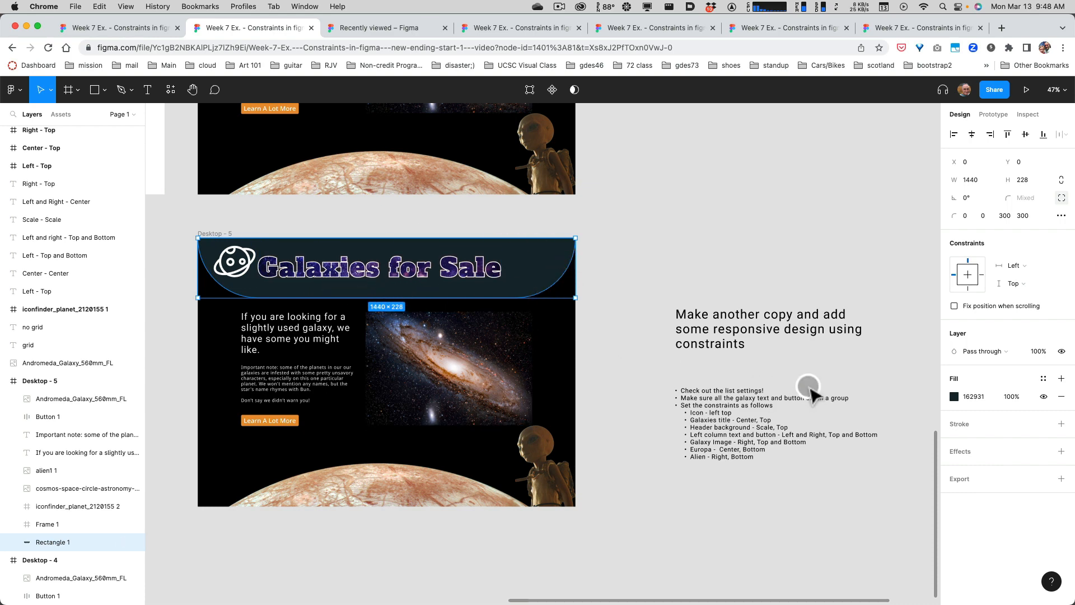
pyautogui.click(1021, 263)
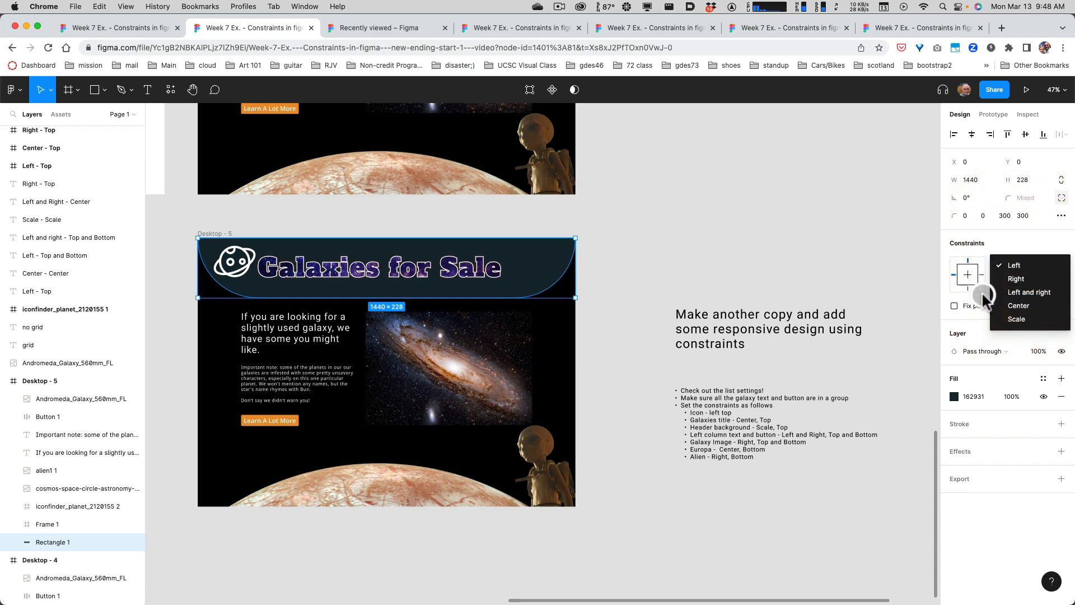
pyautogui.click(1023, 318)
pyautogui.click(1014, 283)
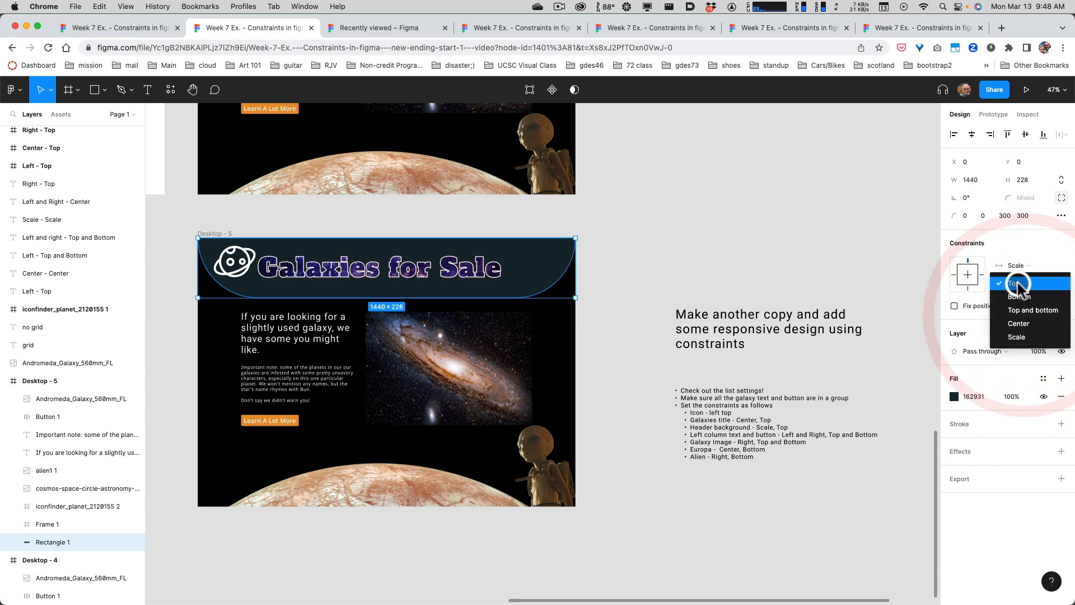
pyautogui.click(1006, 245)
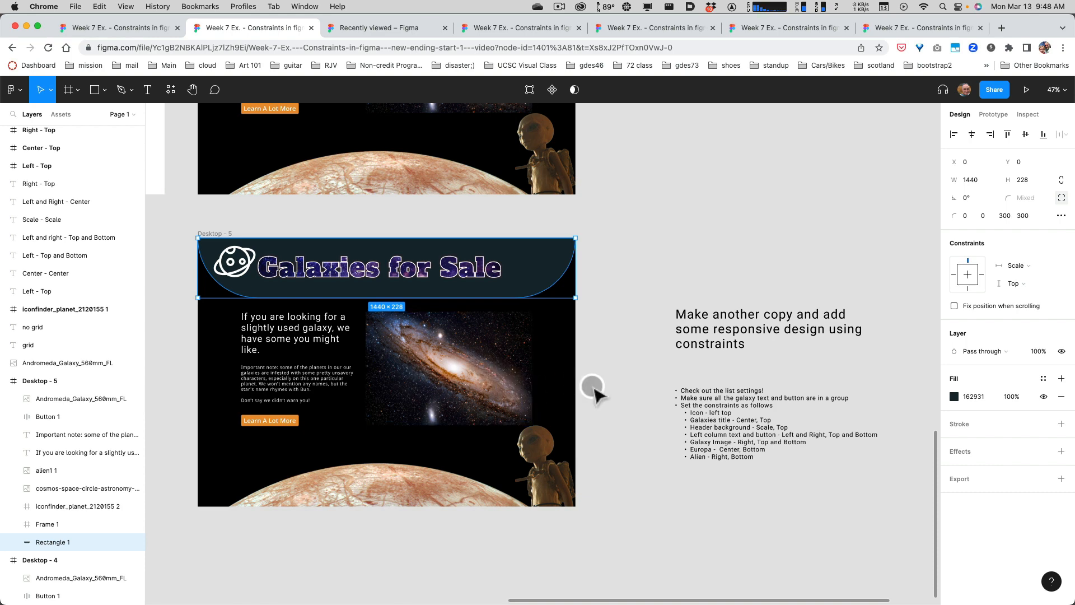
# Group the heading, the Important note paragraph and the Learn A Lot More button in Desktop - 5.
pyautogui.scroll(-2, 594, 392)
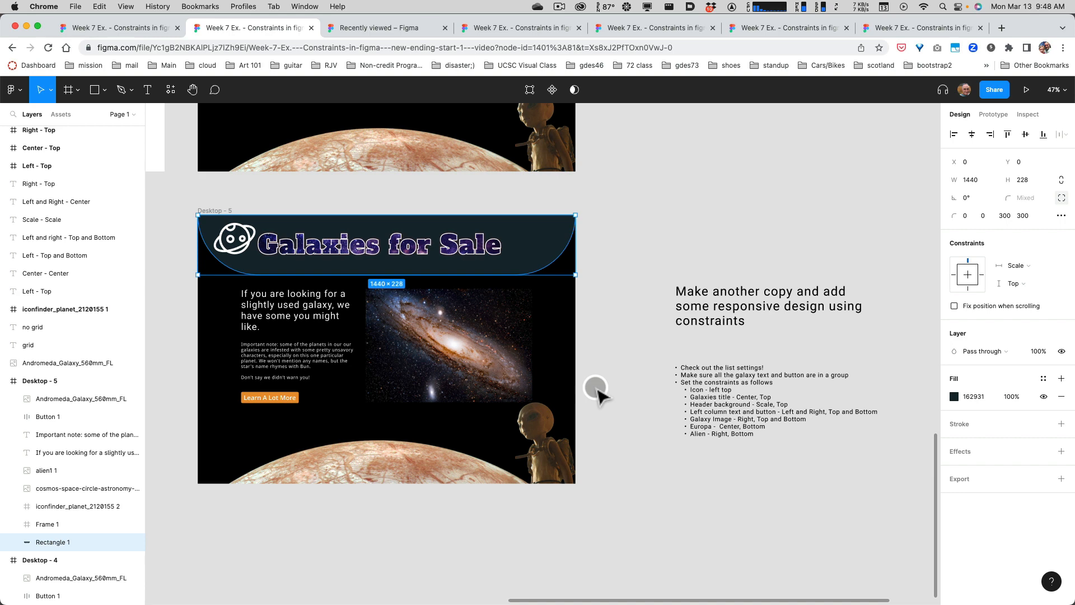
pyautogui.click(293, 308)
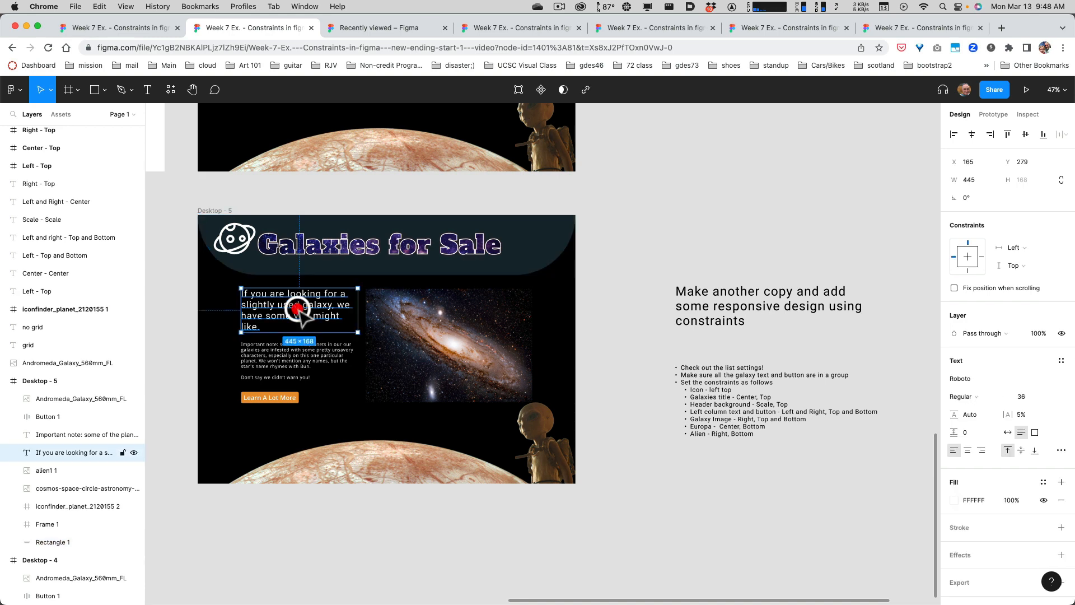
pyautogui.keyDown('shift'); pyautogui.click(288, 361); pyautogui.keyUp('shift')
pyautogui.keyDown('shift'); pyautogui.click(276, 397); pyautogui.keyUp('shift')
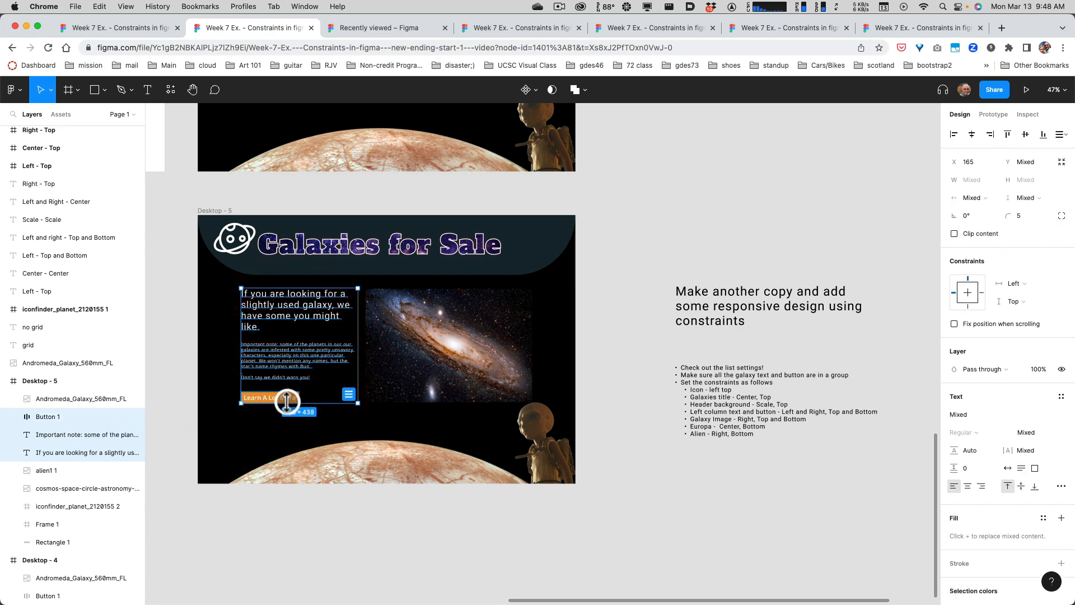
pyautogui.rightClick(285, 357)
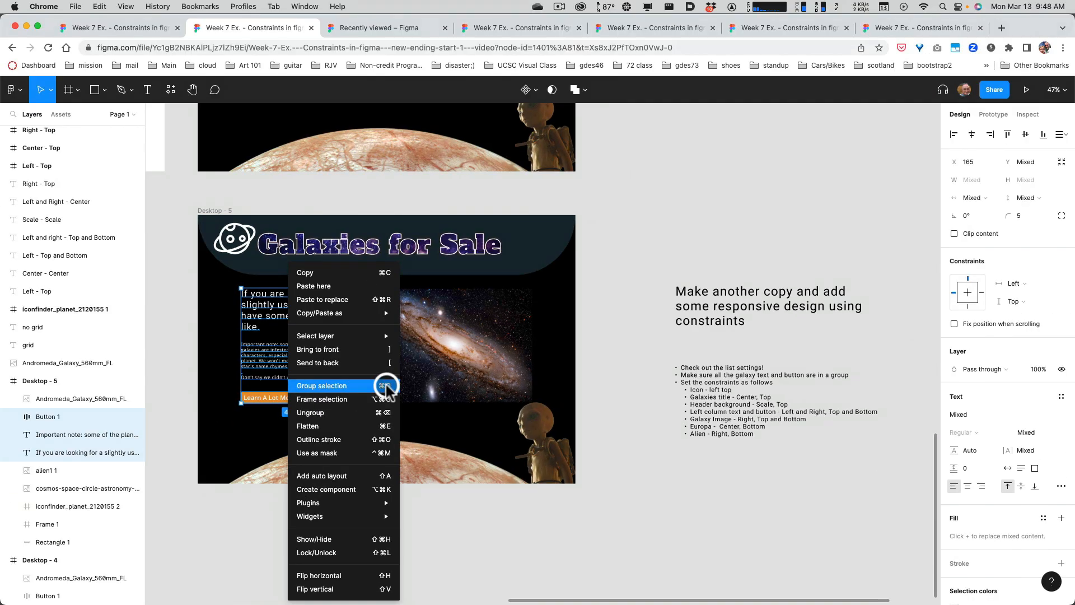
pyautogui.click(387, 386)
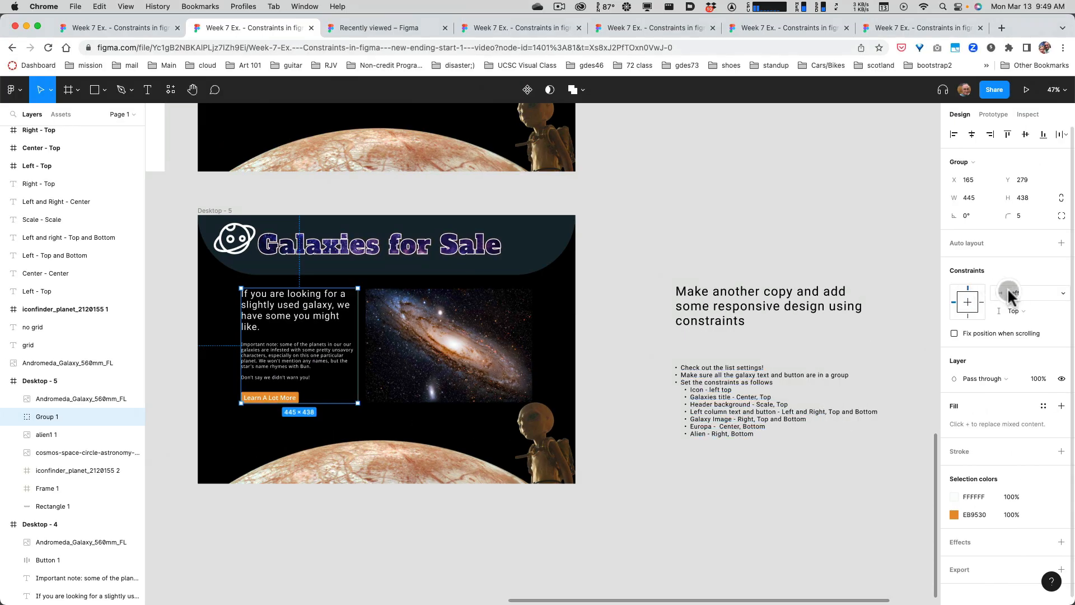
# Set the constraints of the grouped text and button to Left and right horizontally and Top and bottom vertically.
pyautogui.click(1010, 294)
pyautogui.click(1024, 321)
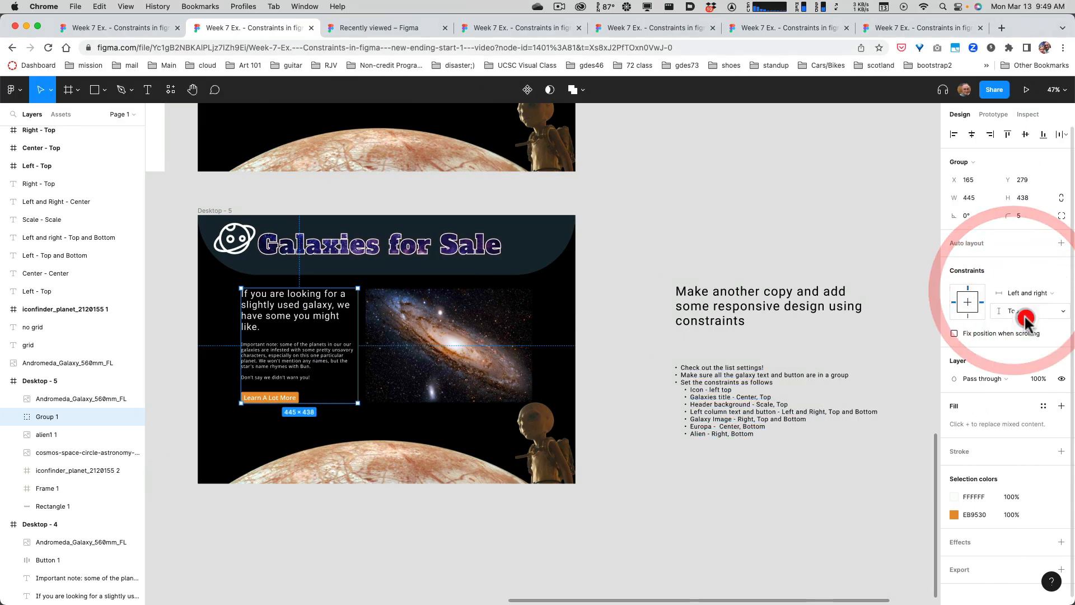
pyautogui.click(1014, 311)
pyautogui.click(1027, 339)
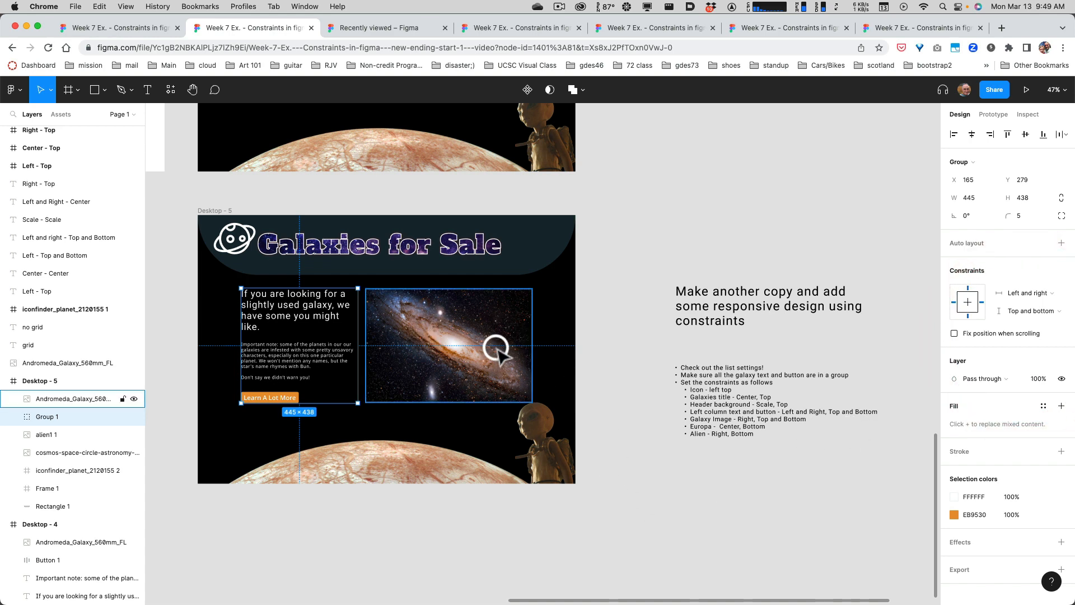
# Set the Andromeda galaxy image's constraints in Desktop - 5 to Right horizontally and Top and bottom vertically.
pyautogui.click(472, 335)
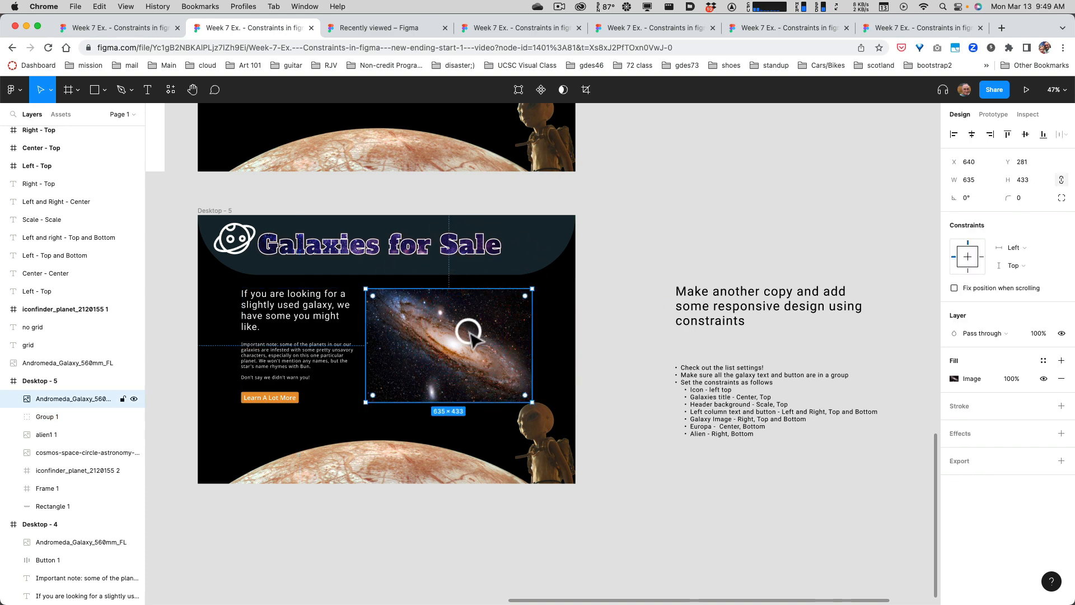
pyautogui.click(1015, 249)
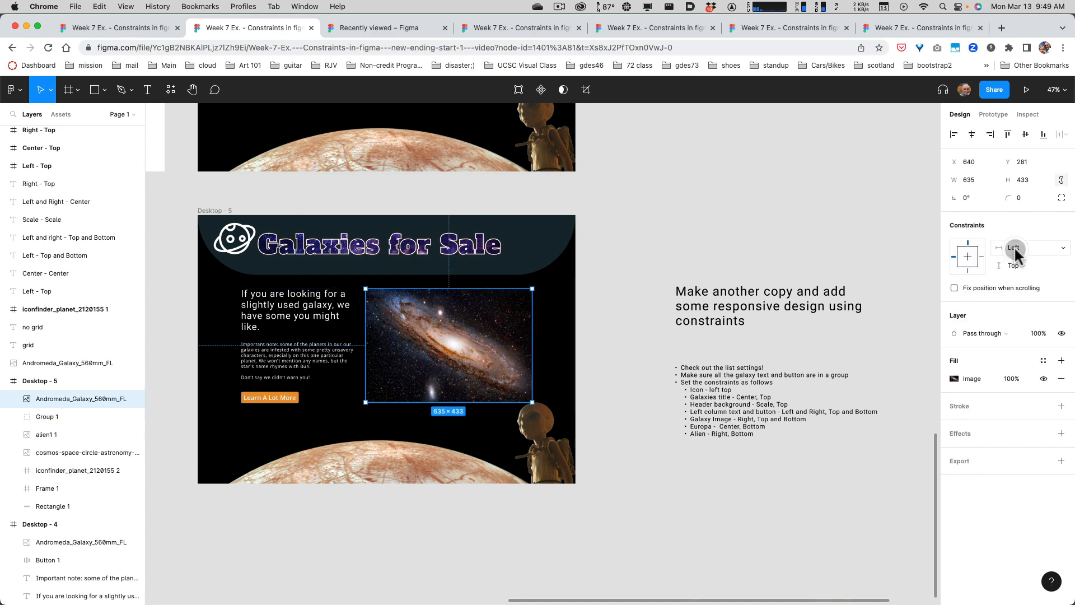
pyautogui.click(1025, 259)
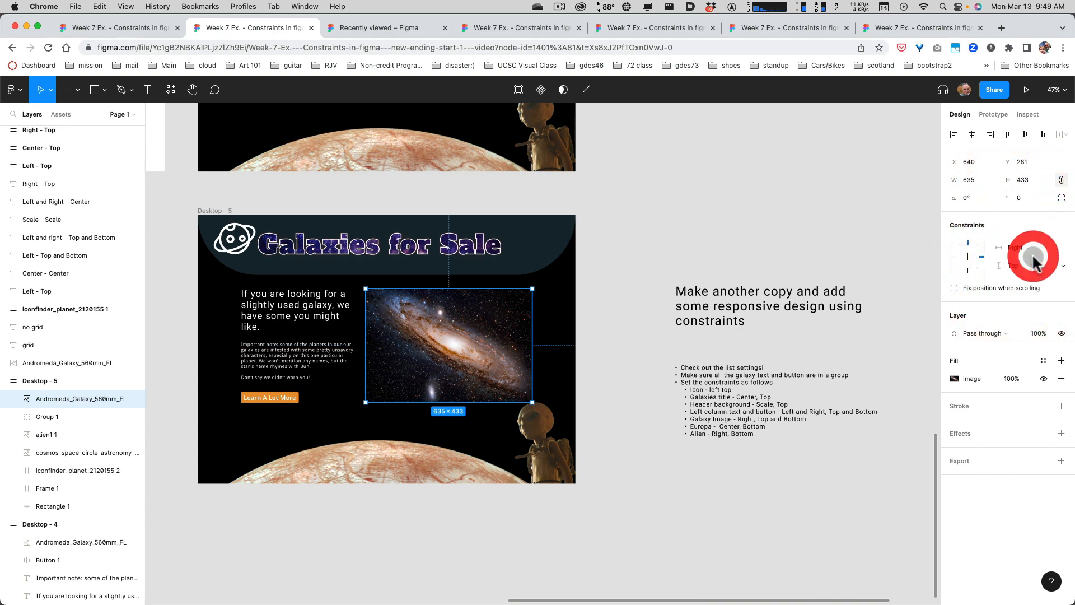
pyautogui.click(1028, 267)
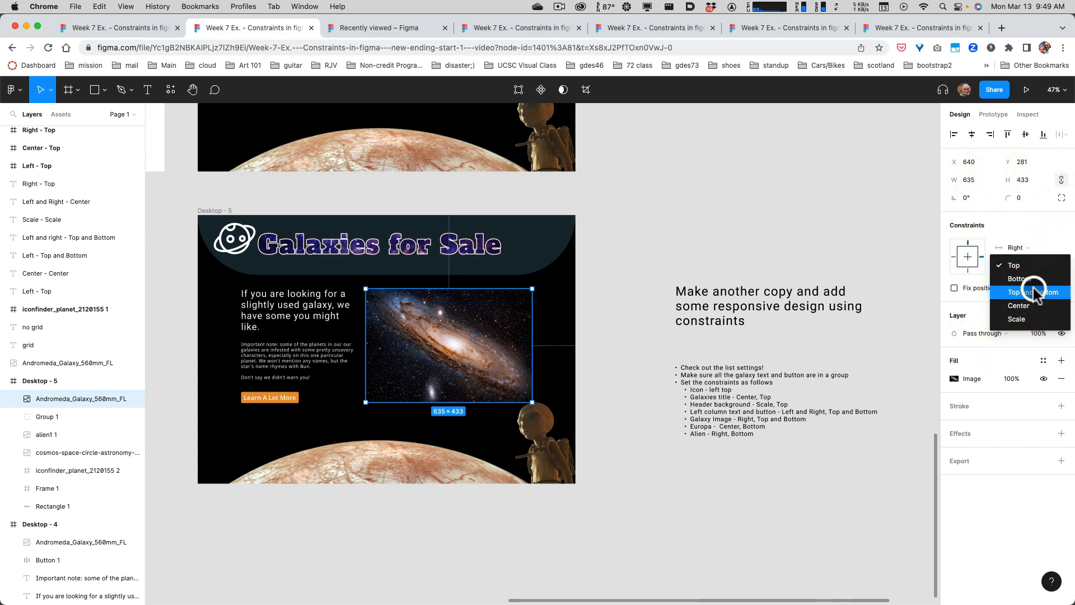
pyautogui.click(1033, 292)
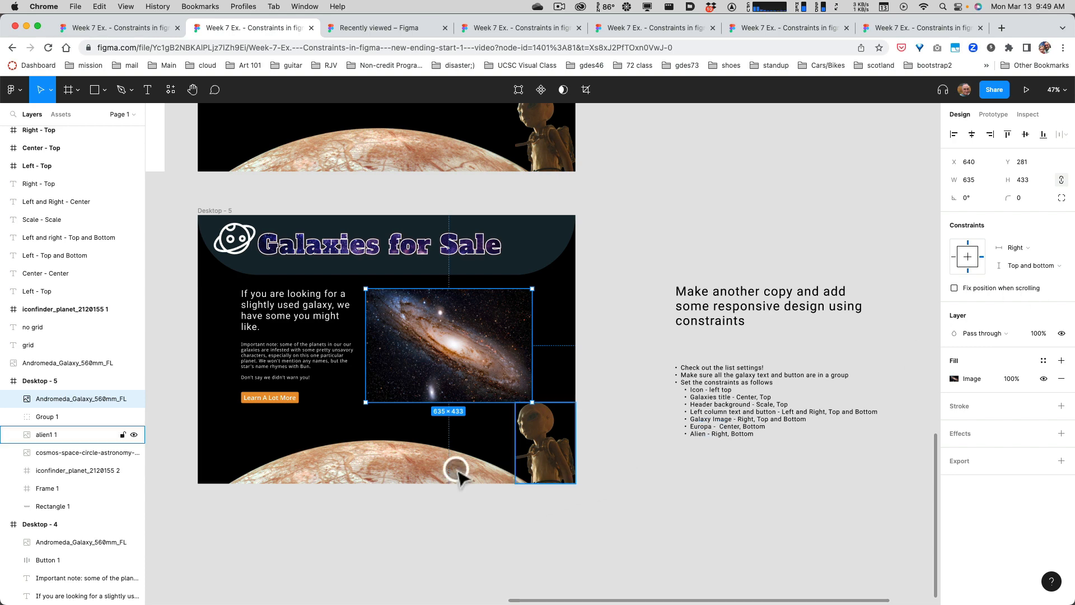
# Set the constraints of the Europa planet image in Desktop - 5 to Center horizontally and Bottom vertically.
pyautogui.click(390, 472)
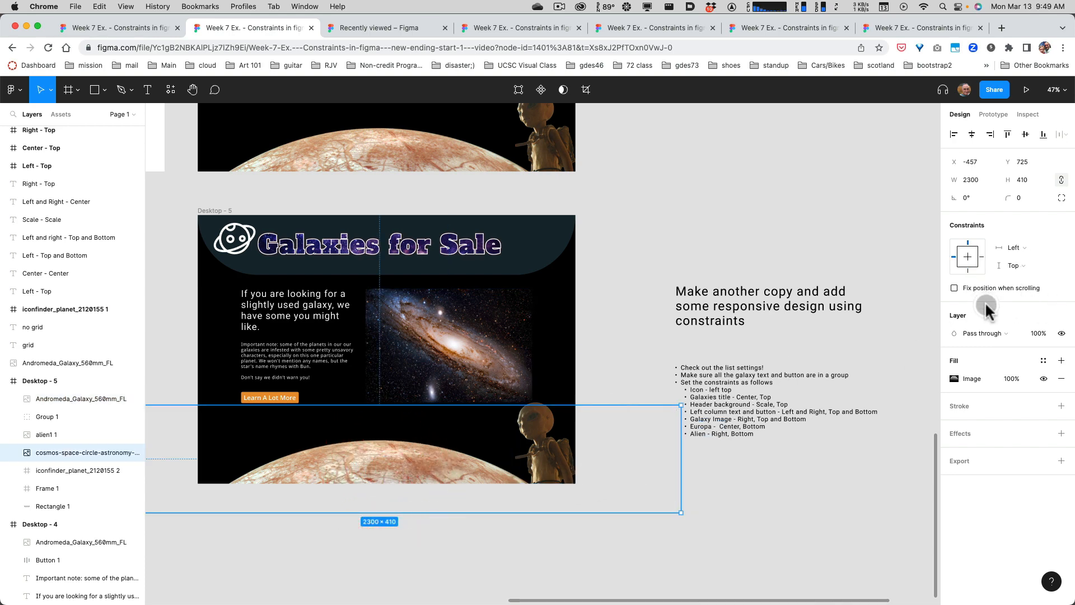
pyautogui.click(1015, 248)
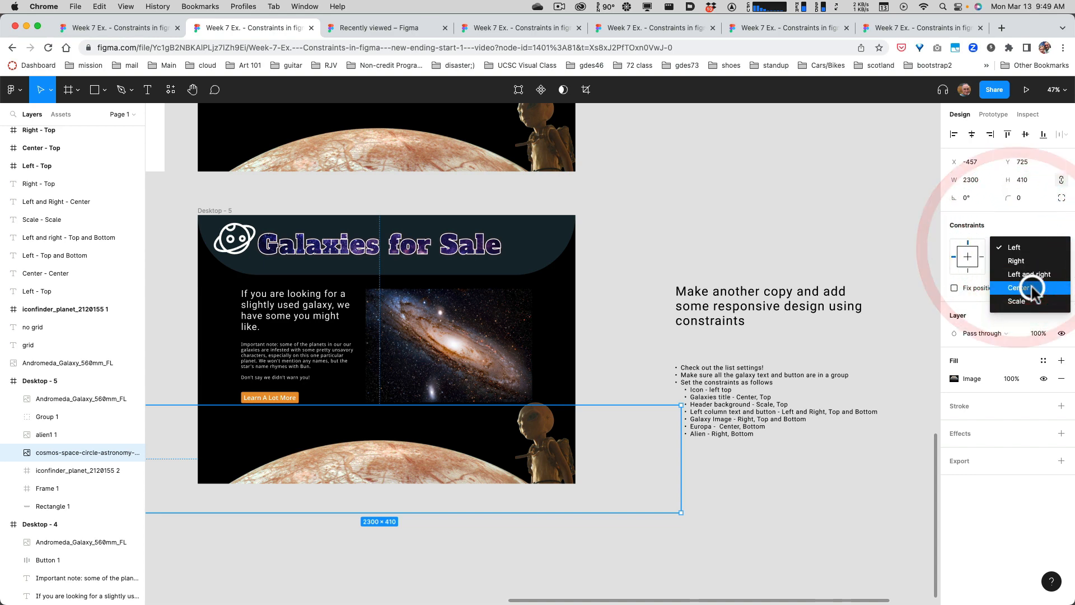
pyautogui.click(1025, 280)
pyautogui.click(1015, 266)
pyautogui.click(1019, 280)
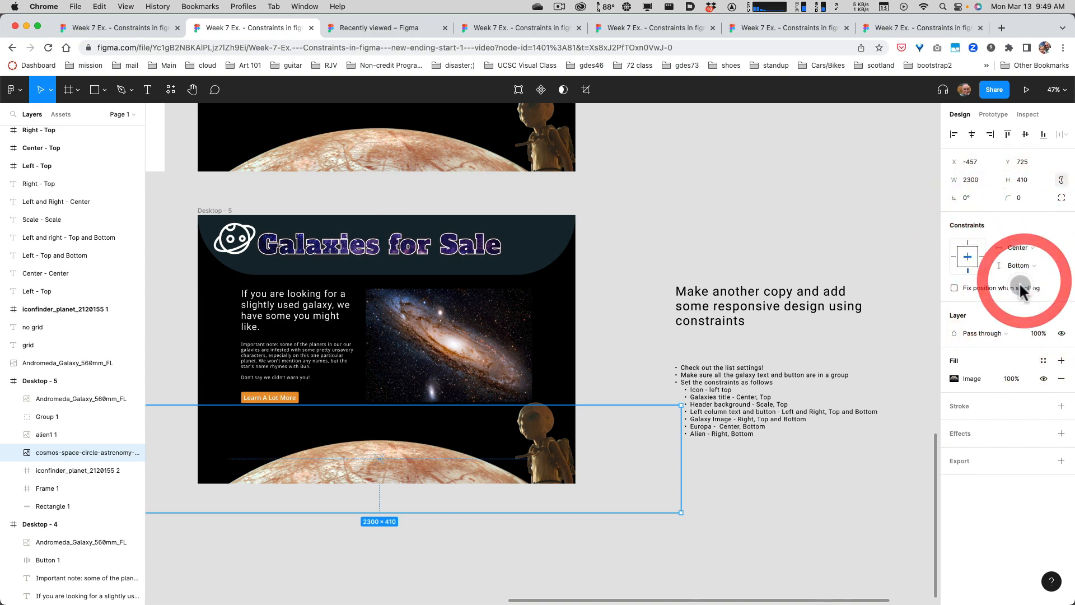
# Set the alien image's constraints in Desktop - 5 to Right horizontally and Bottom vertically.
pyautogui.click(536, 456)
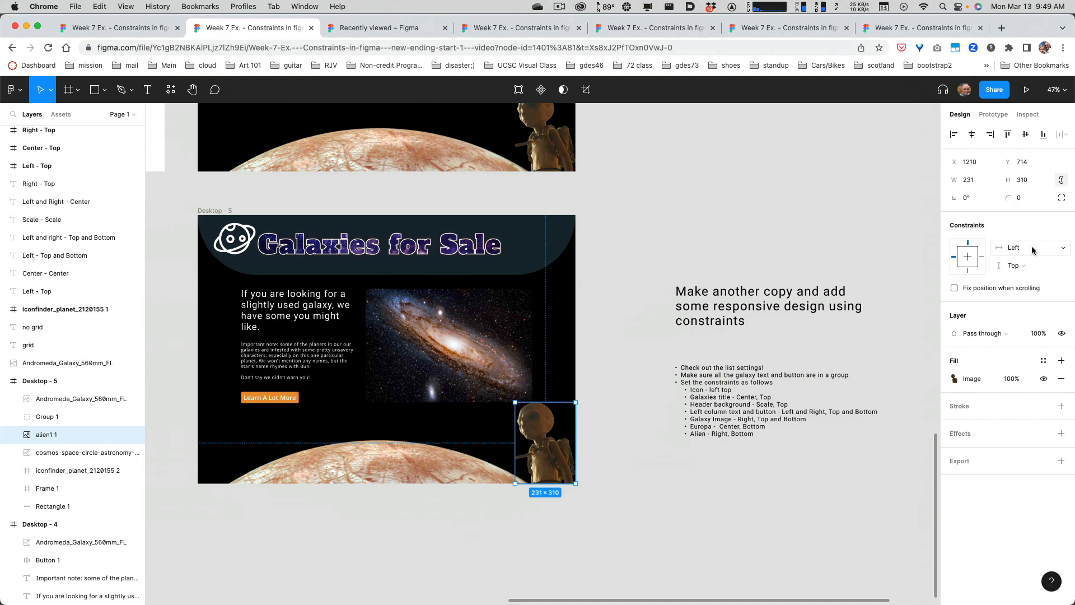
pyautogui.click(1032, 246)
pyautogui.click(1017, 261)
pyautogui.click(1023, 267)
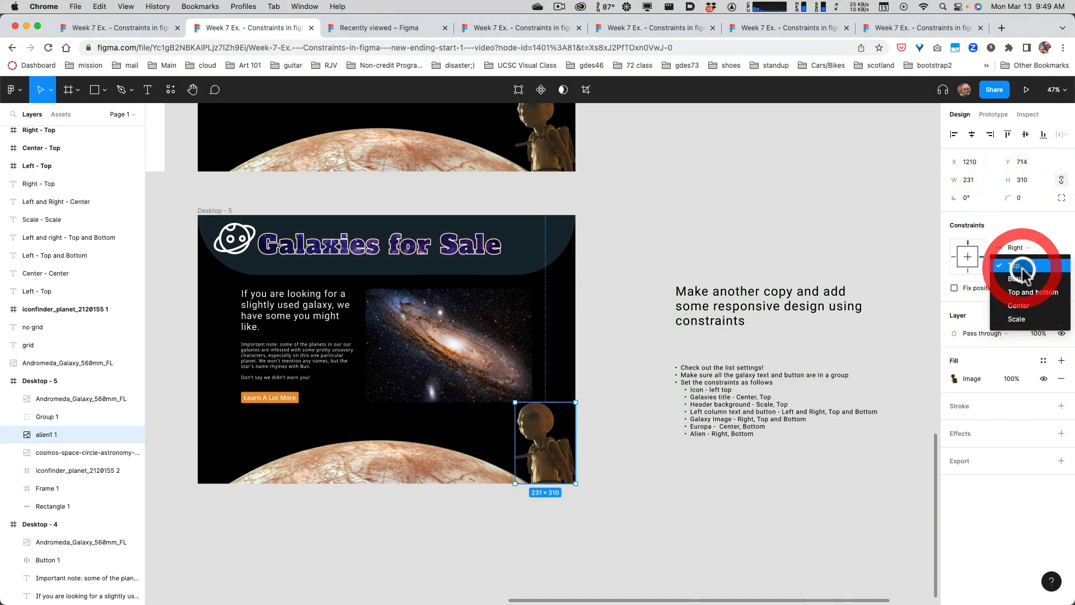
pyautogui.click(1018, 278)
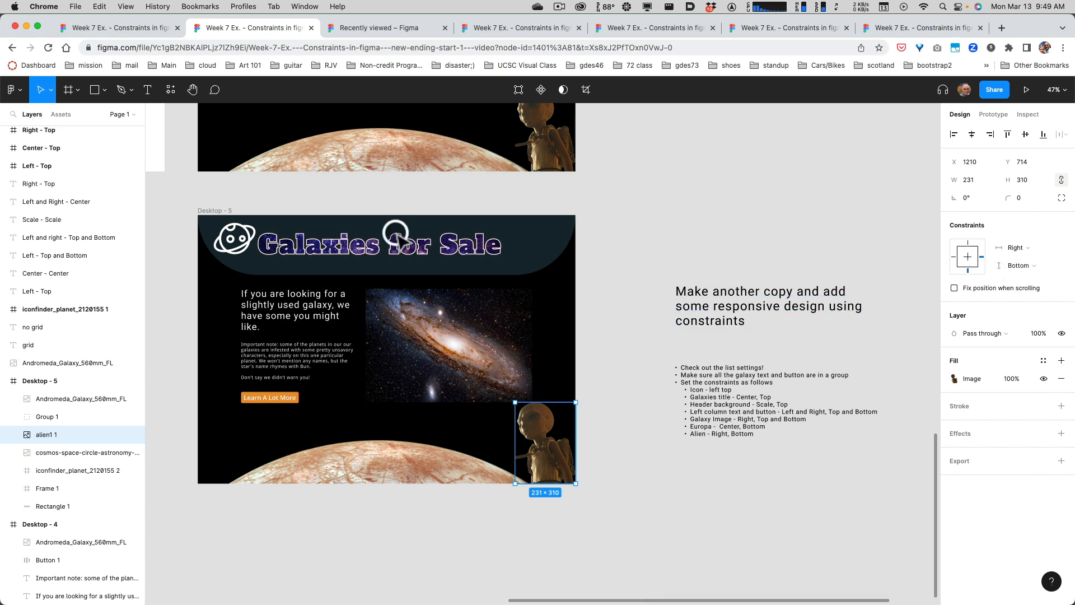
# Test the constraints by resizing the Desktop - 5 frame's width to about 1757, 1550 and 1731, ending at 1674.
pyautogui.click(215, 210)
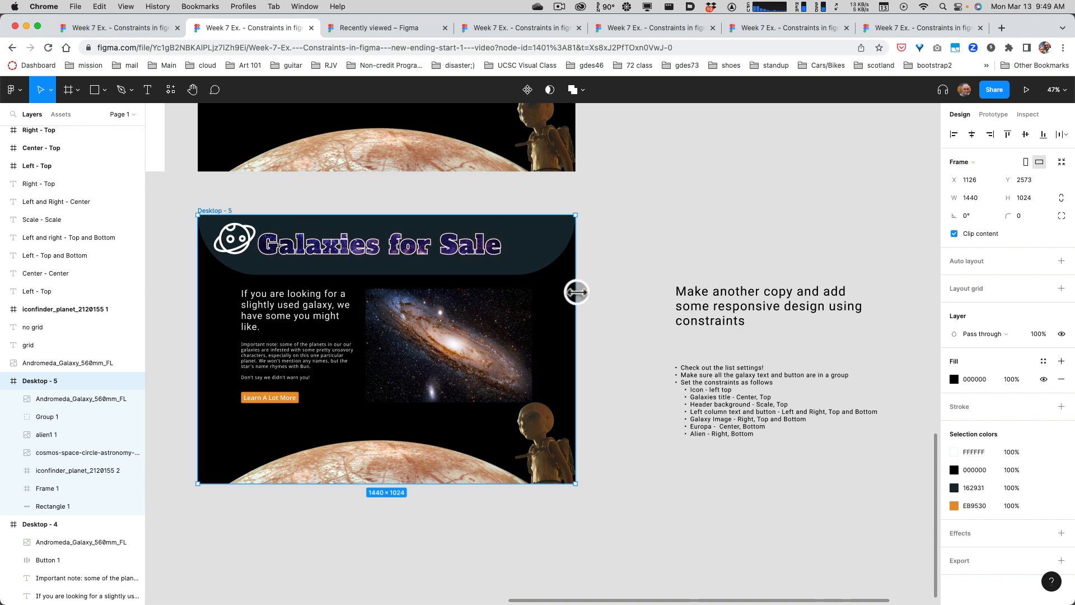
pyautogui.moveTo(574, 291); pyautogui.dragTo(658, 291)
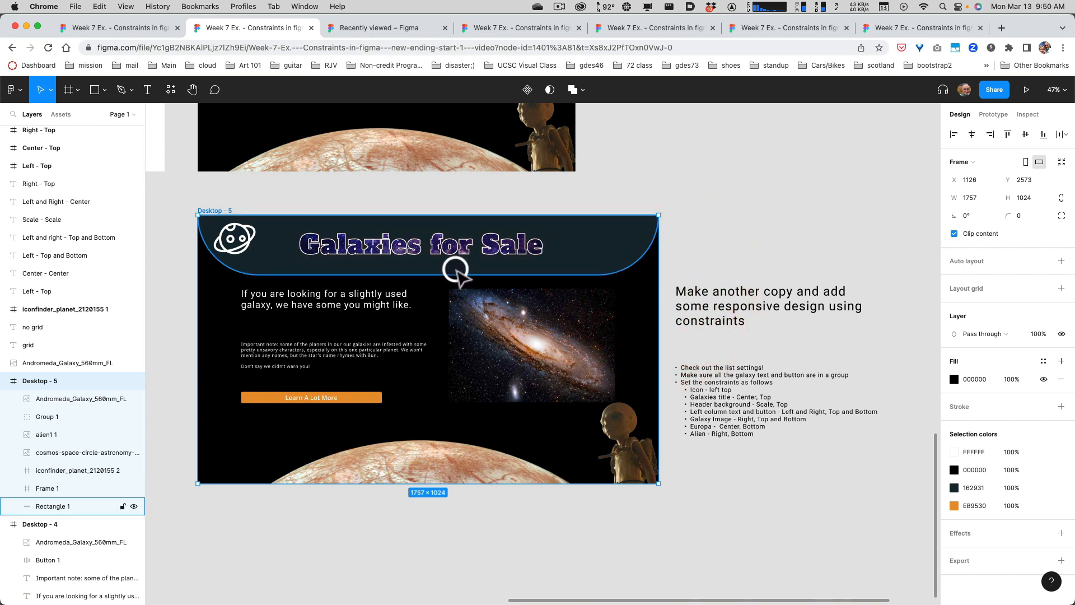
pyautogui.moveTo(656, 289); pyautogui.dragTo(605, 280)
pyautogui.click(288, 319)
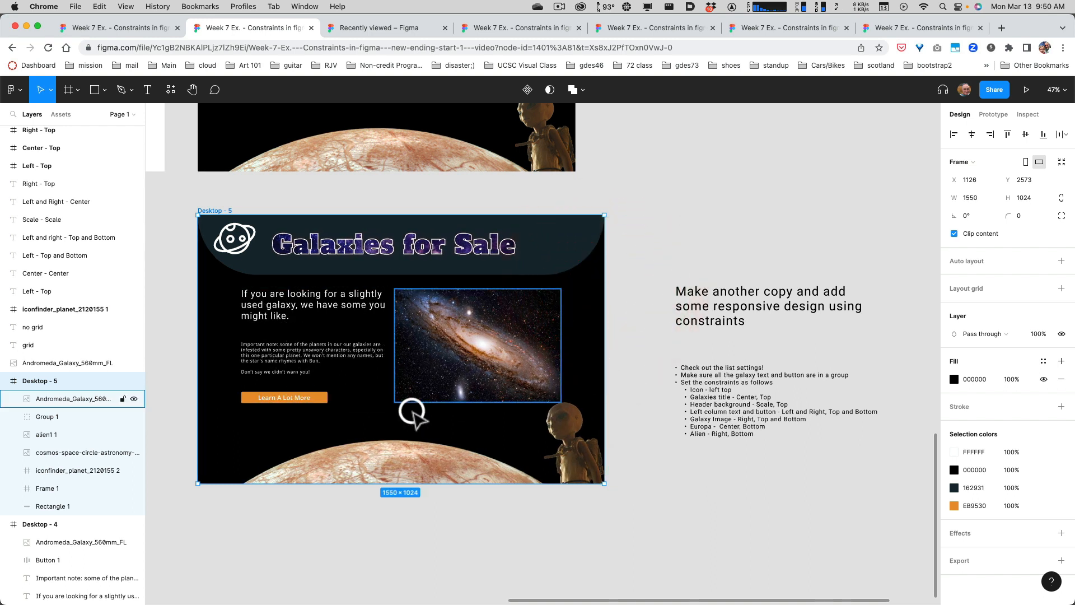
pyautogui.moveTo(605, 361); pyautogui.dragTo(652, 365)
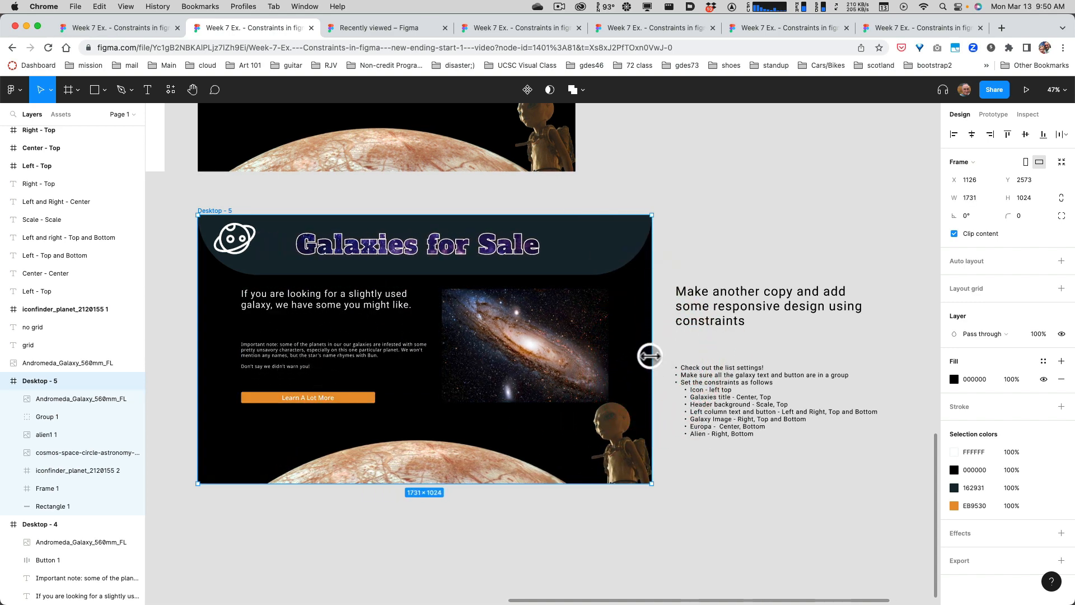
pyautogui.moveTo(651, 355)
pyautogui.mouseDown()
pyautogui.moveTo(612, 355)
pyautogui.moveTo(638, 357)
pyautogui.mouseUp()
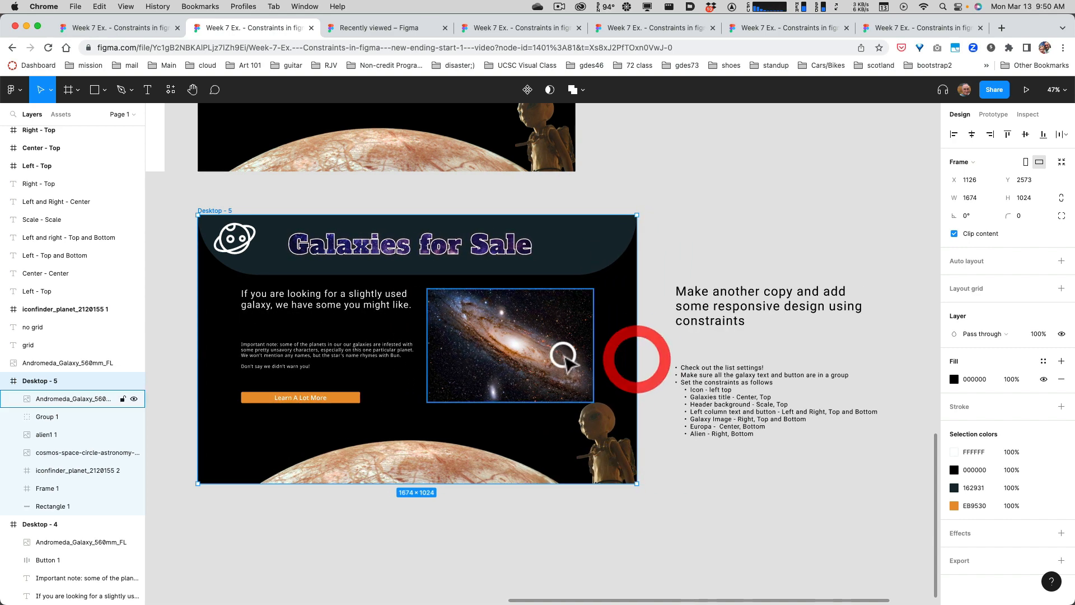
# Set the Andromeda galaxy image's horizontal constraint in Desktop - 5 to Scale and test it by resizing the frame's width, ending at 1678.
pyautogui.click(558, 356)
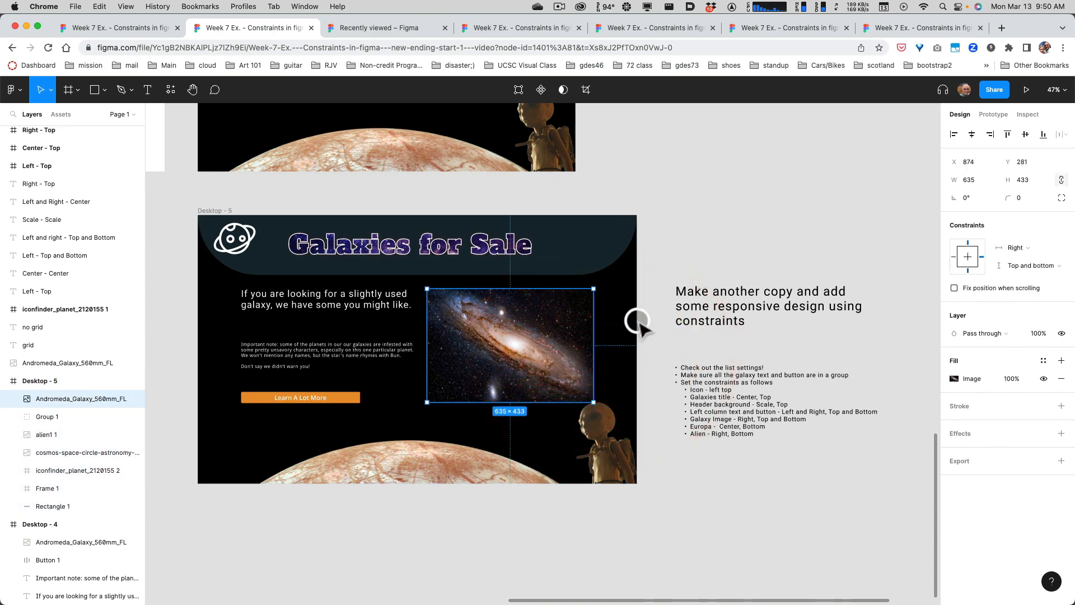
pyautogui.click(222, 211)
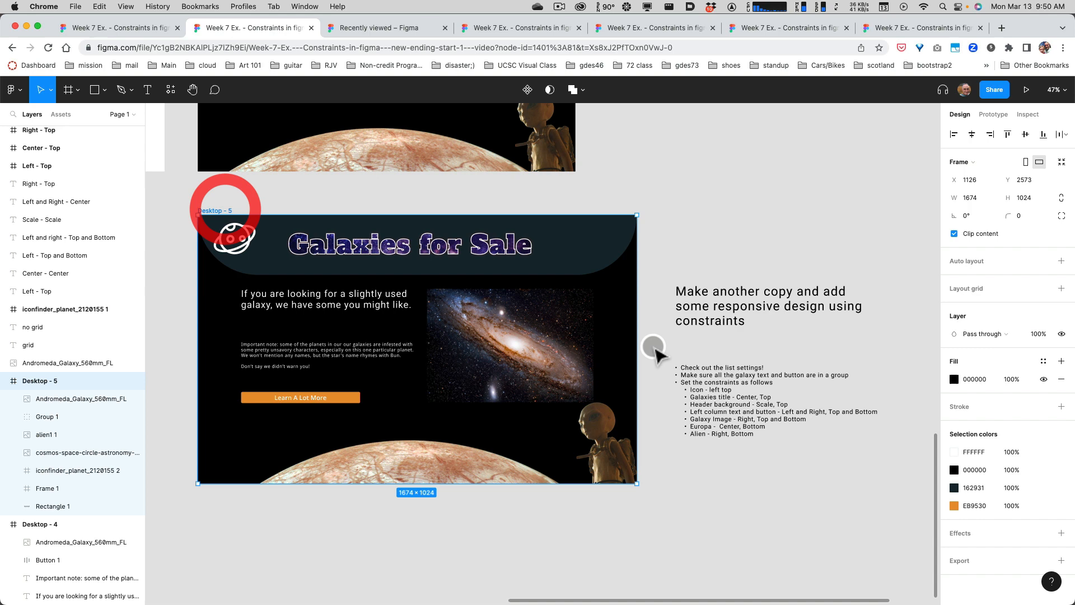
pyautogui.click(566, 347)
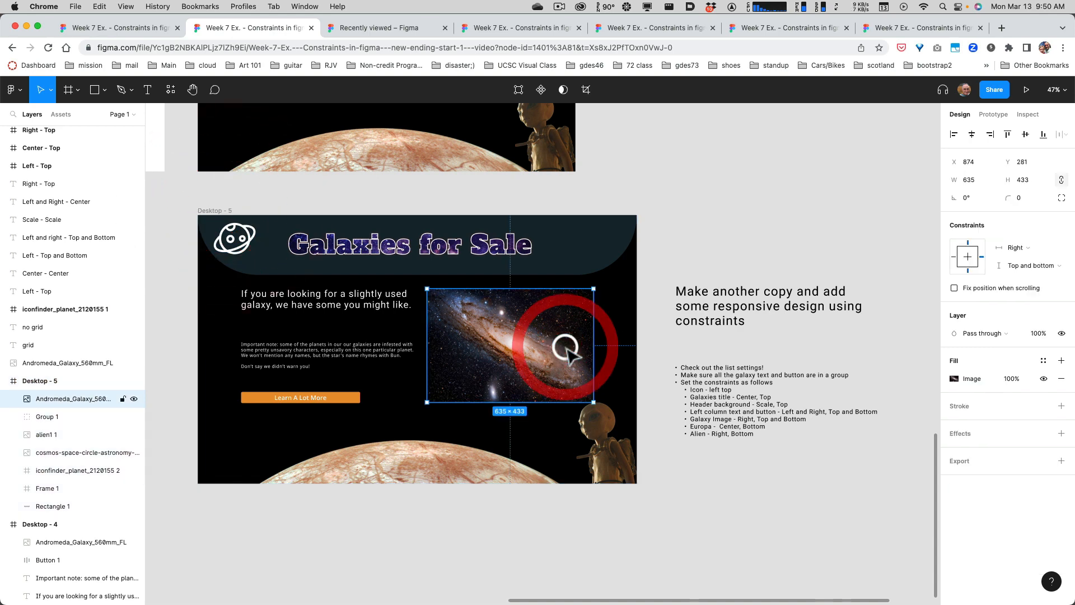
pyautogui.click(1034, 268)
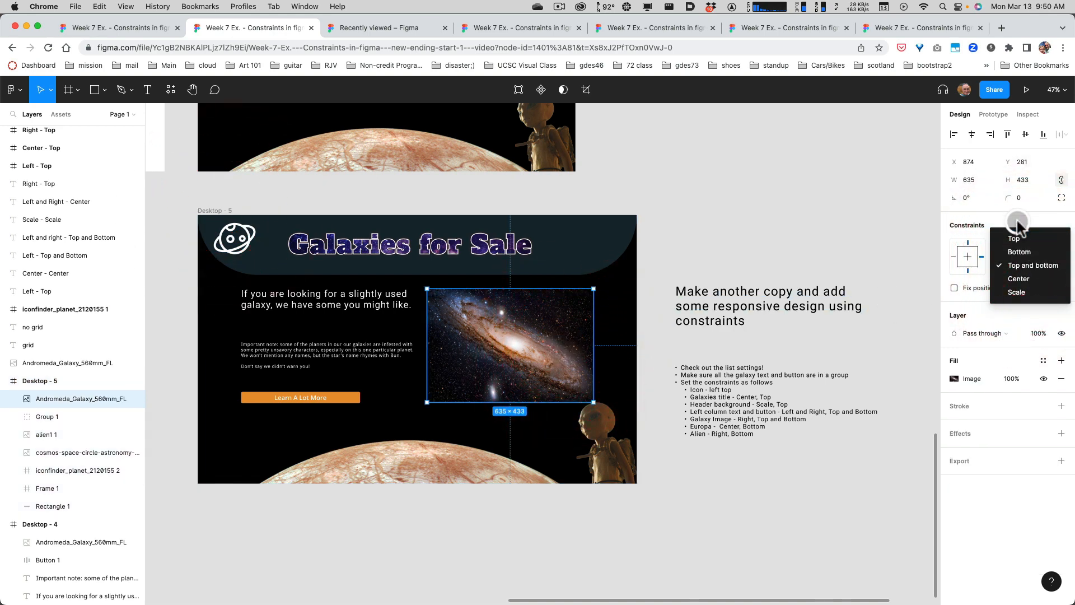
pyautogui.click(1018, 223)
pyautogui.click(1020, 244)
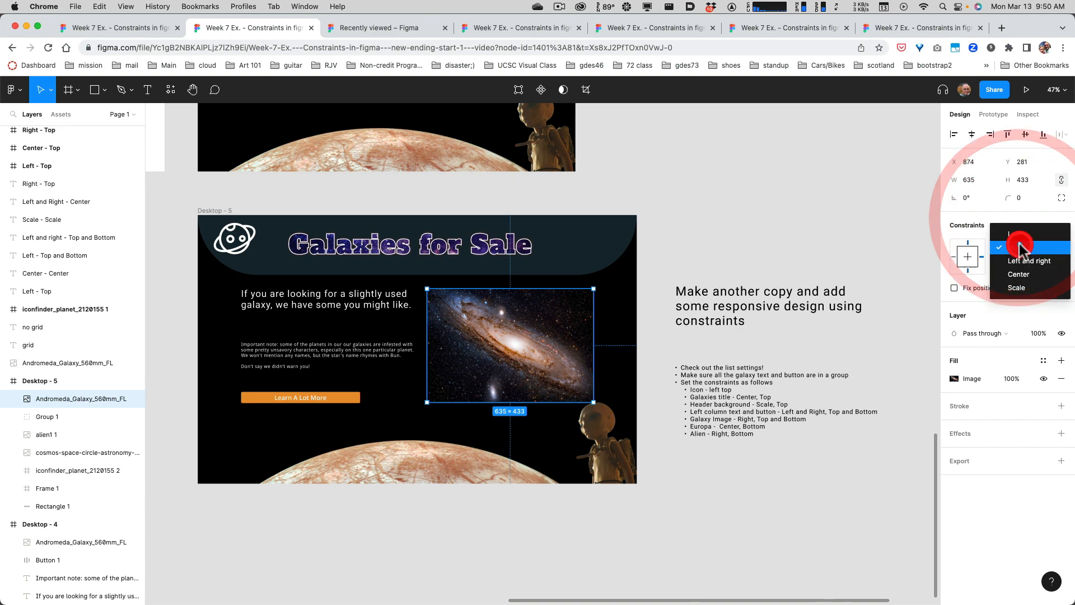
pyautogui.click(1024, 286)
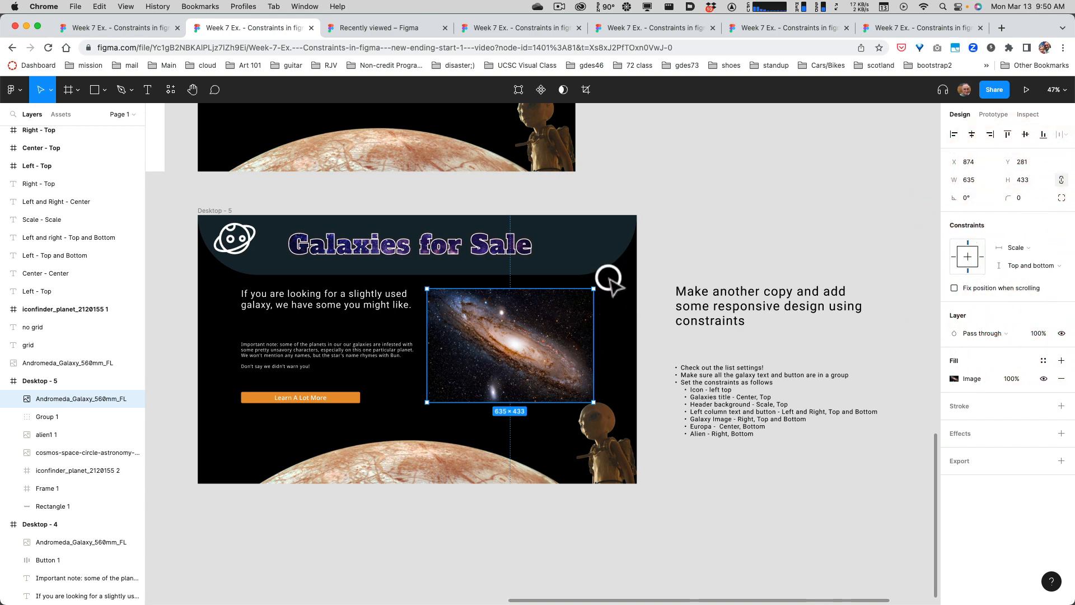
pyautogui.click(221, 210)
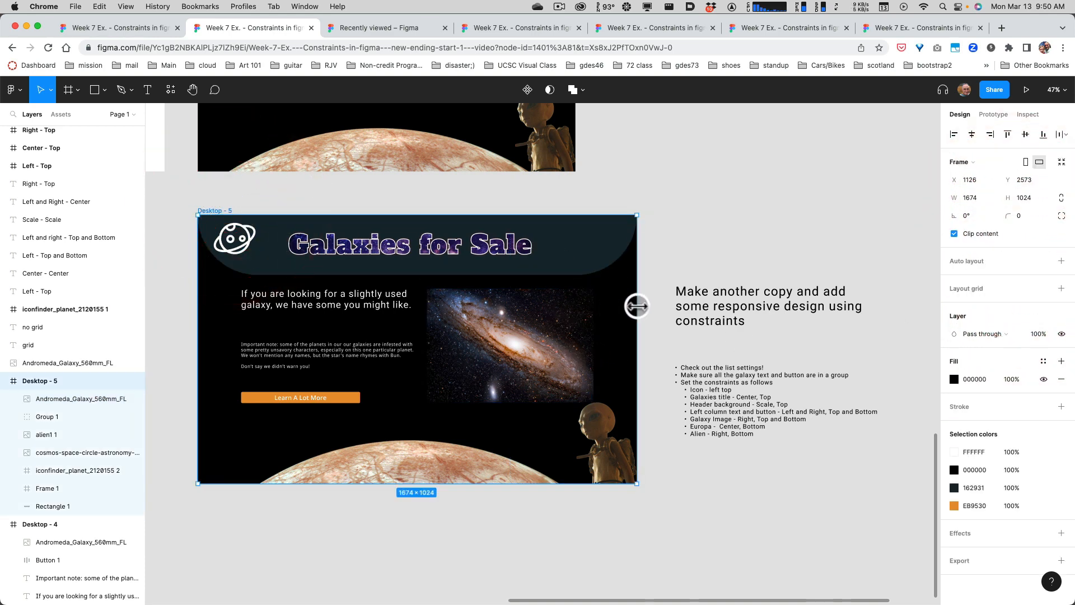
pyautogui.moveTo(637, 306)
pyautogui.mouseDown()
pyautogui.moveTo(602, 306)
pyautogui.moveTo(788, 295)
pyautogui.moveTo(571, 302)
pyautogui.moveTo(741, 305)
pyautogui.moveTo(638, 321)
pyautogui.mouseUp()
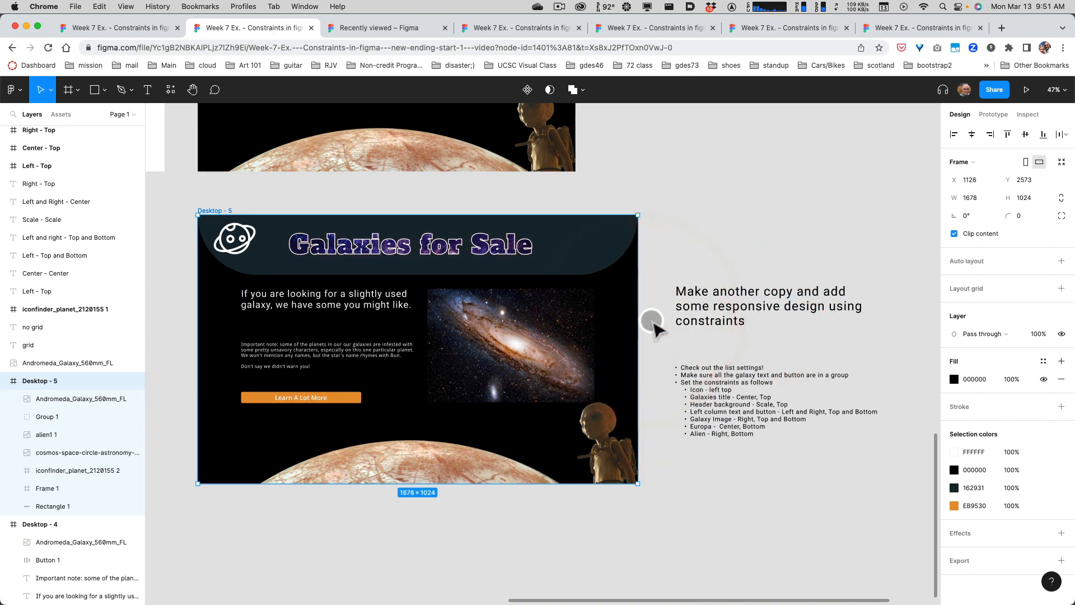
# Set the Andromeda galaxy image's horizontal constraint in Desktop - 5 back to Right.
pyautogui.click(536, 344)
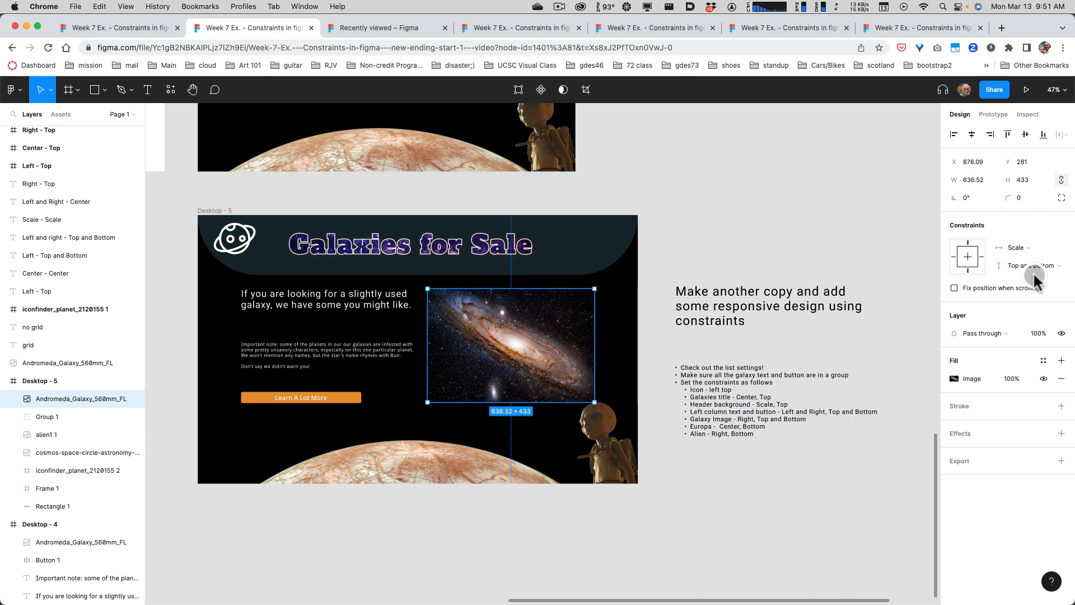
pyautogui.click(1022, 250)
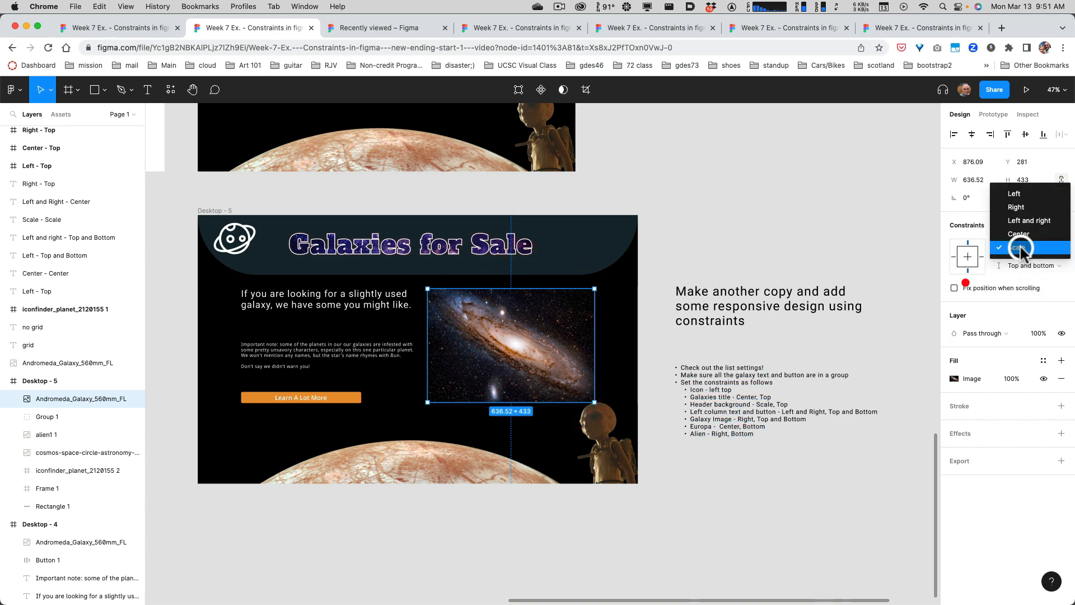
pyautogui.click(1018, 206)
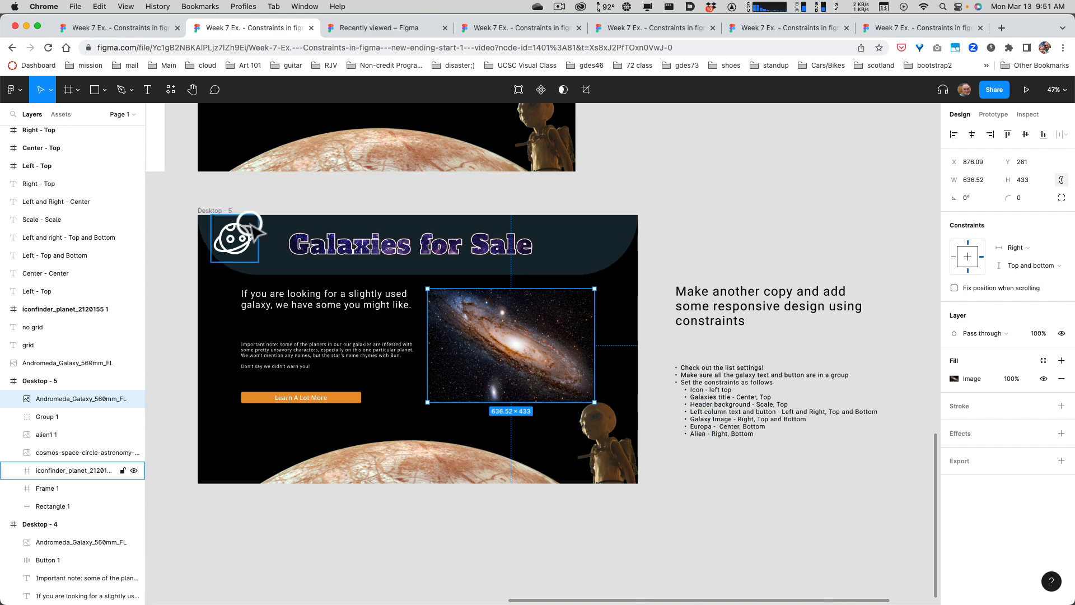
# Test the constraints by narrowing the Desktop - 5 frame to a width of 1462, ending at 1440.
pyautogui.click(214, 210)
pyautogui.moveTo(637, 315); pyautogui.dragTo(582, 331)
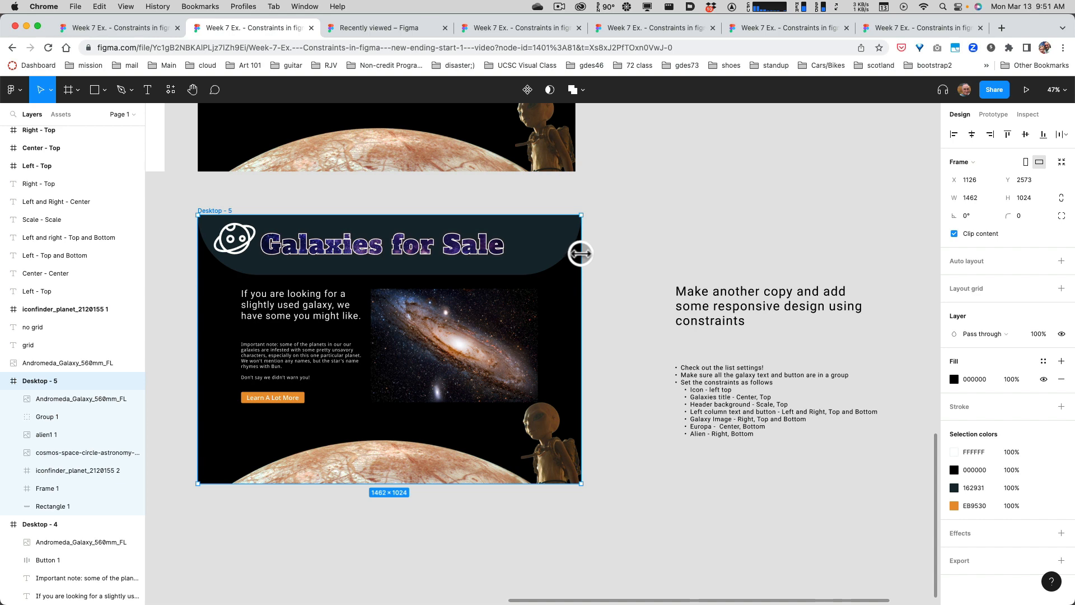
pyautogui.moveTo(581, 254); pyautogui.dragTo(575, 253)
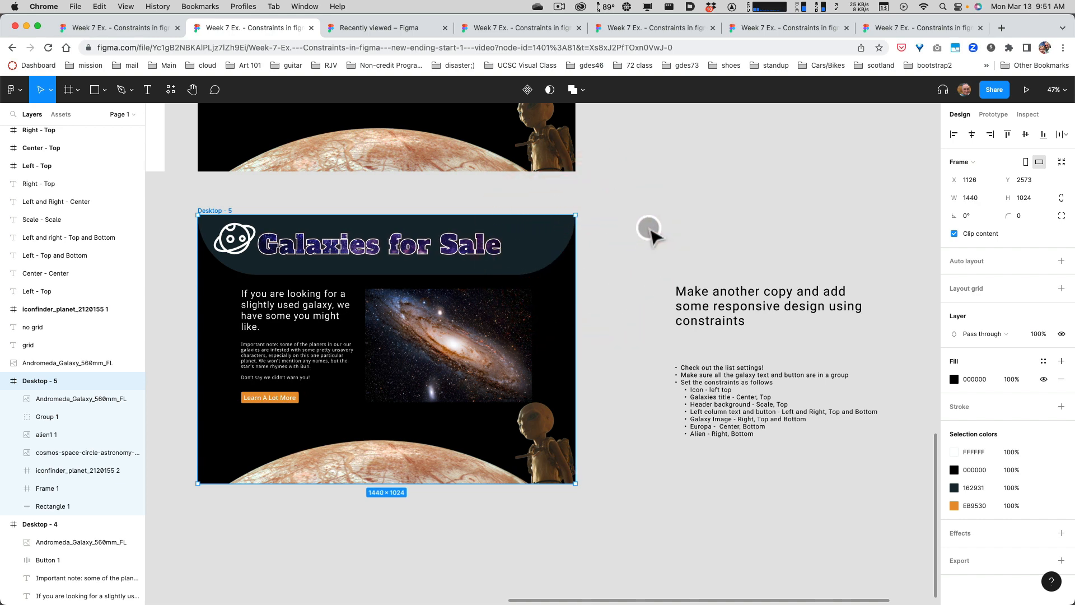
pyautogui.click(559, 7)
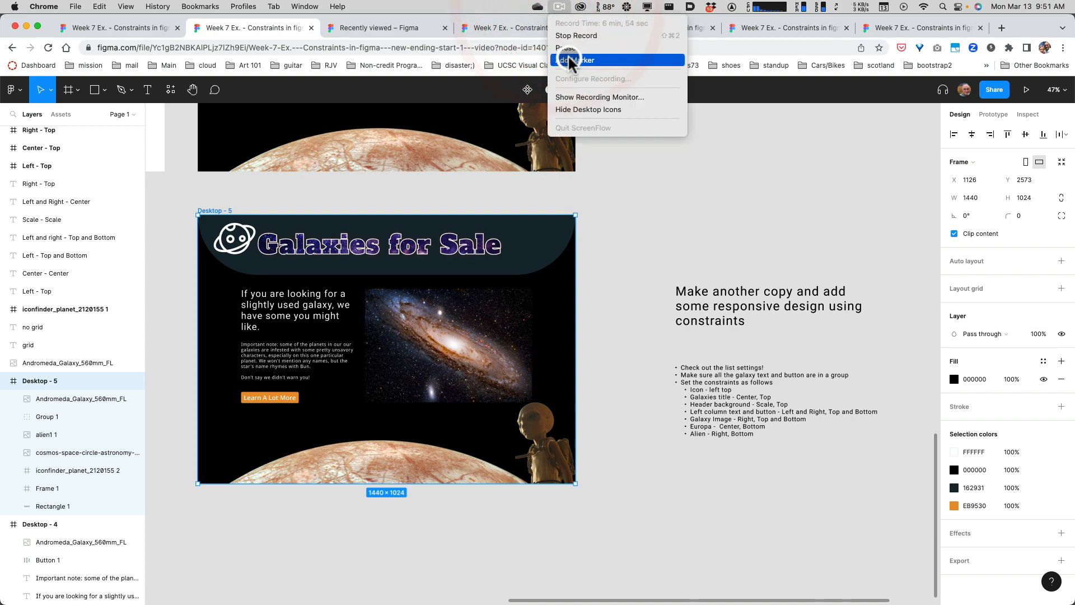